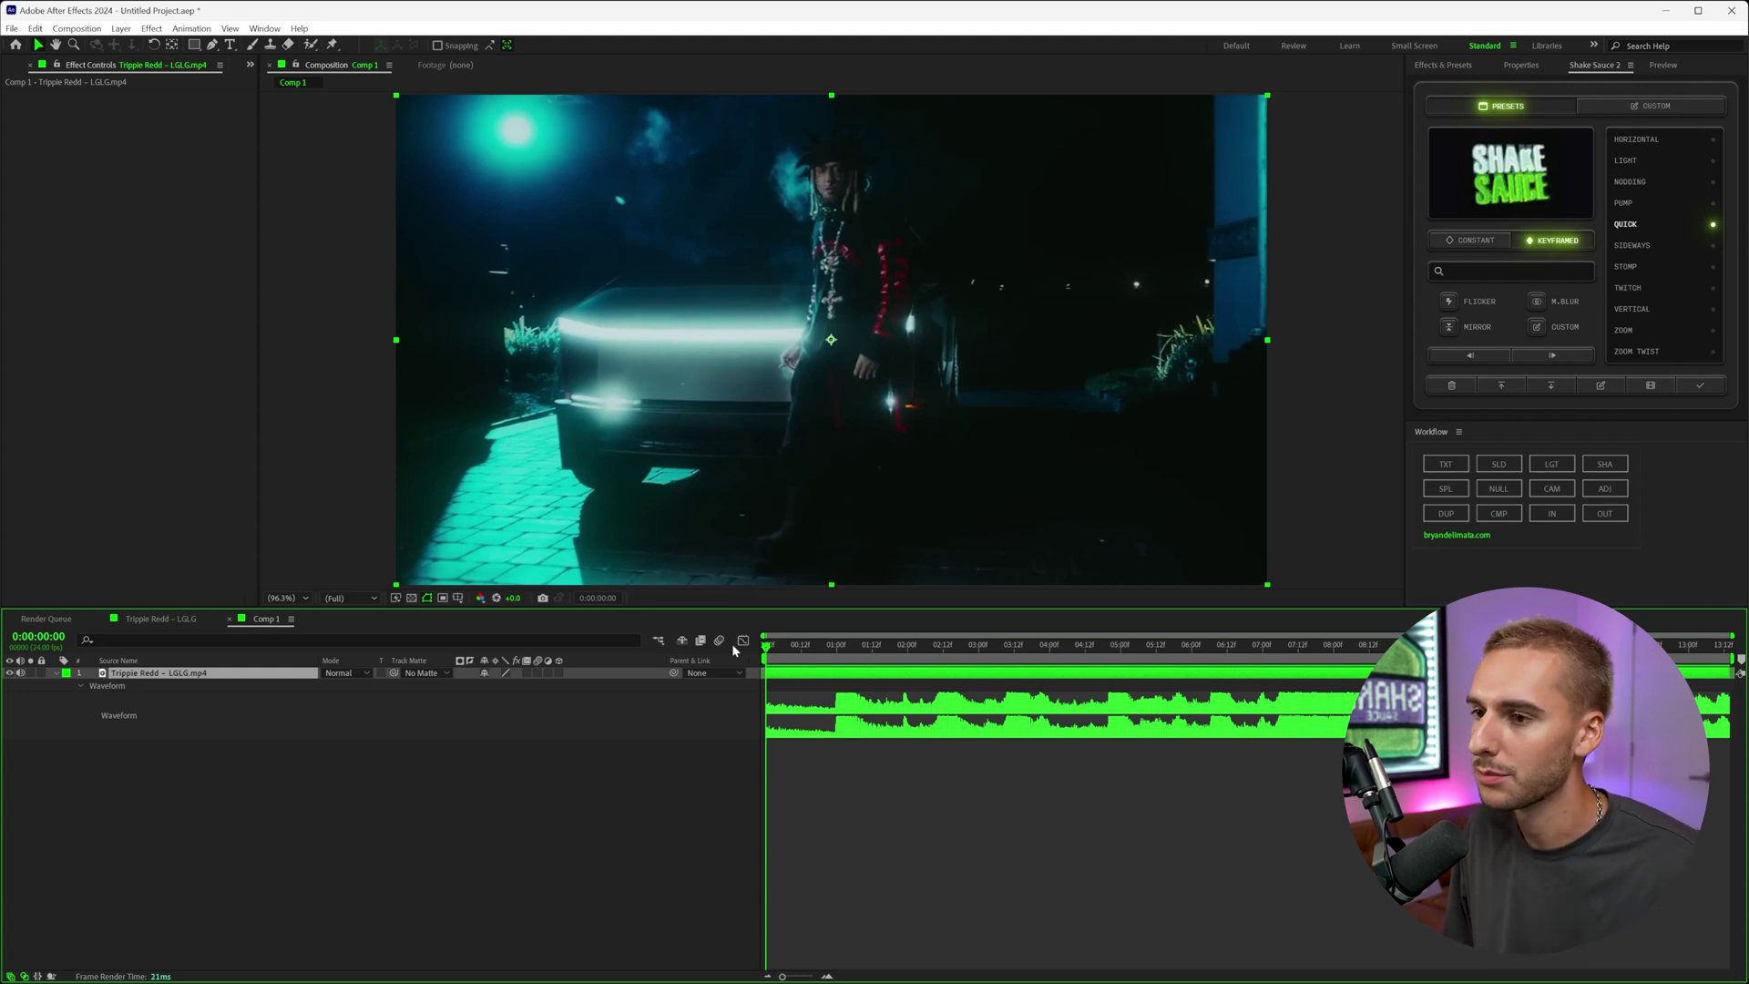
# Play back the unedited Comp 1 and the already shaken Trippie Redd – LGLG composition for comparison.
pyautogui.press('space')
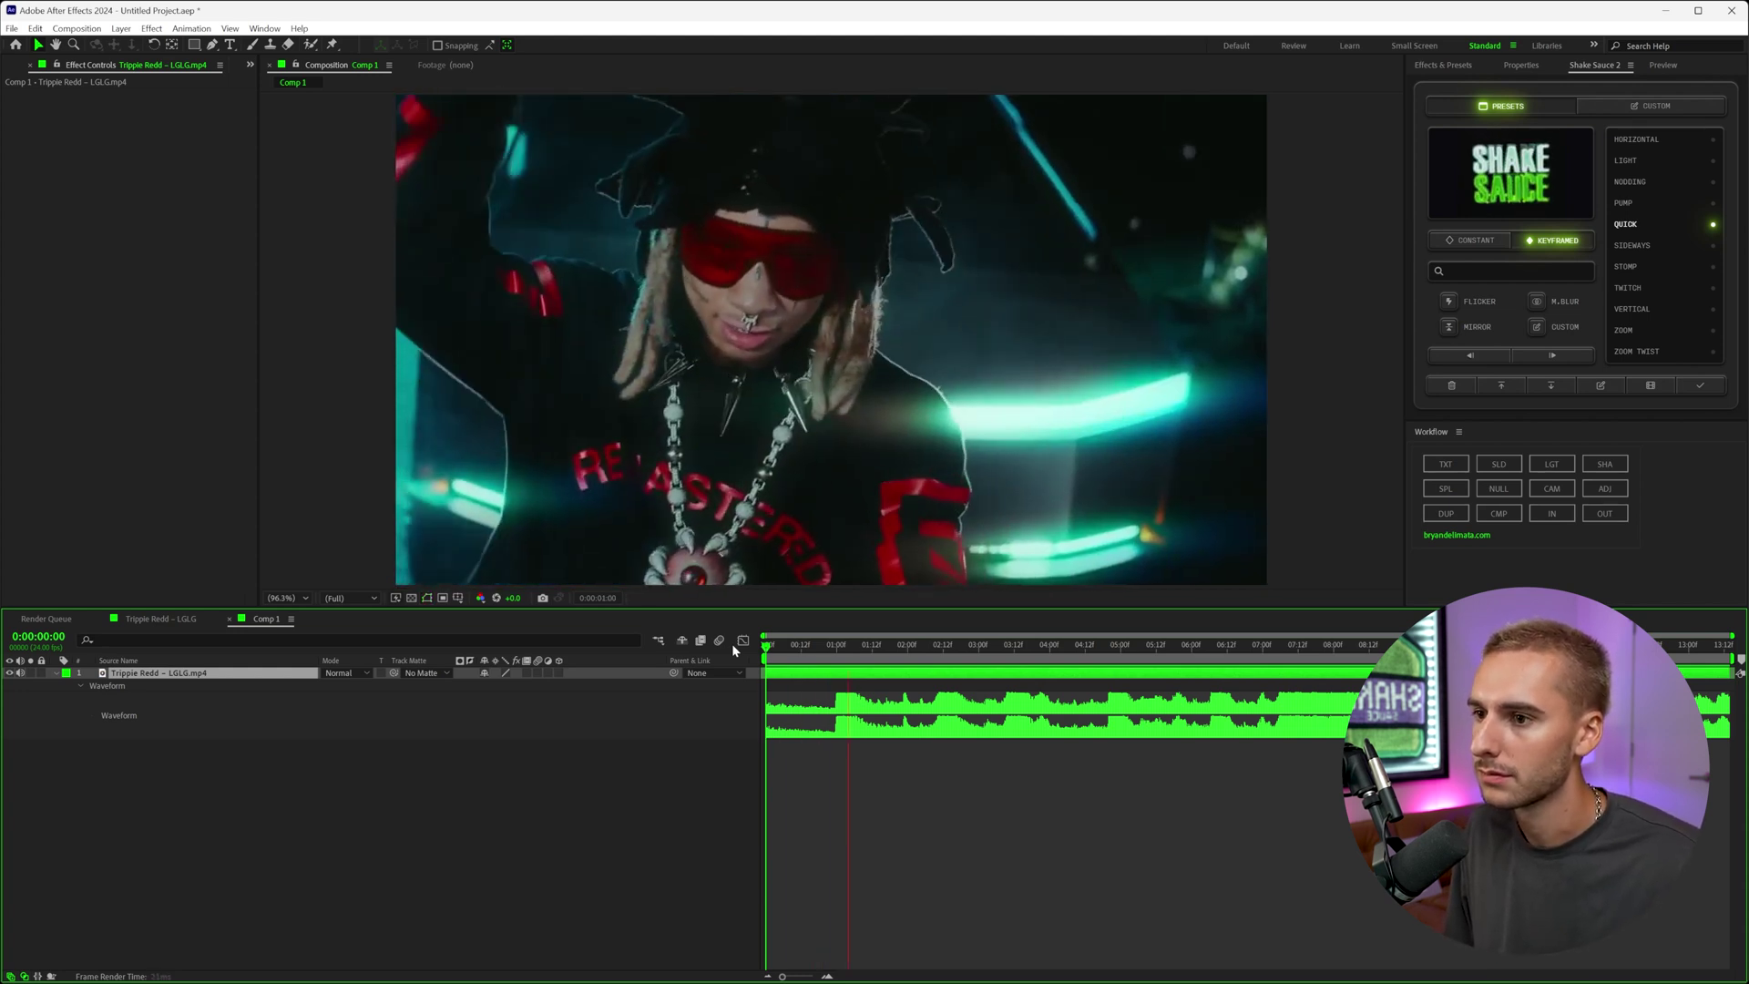
pyautogui.press('space')
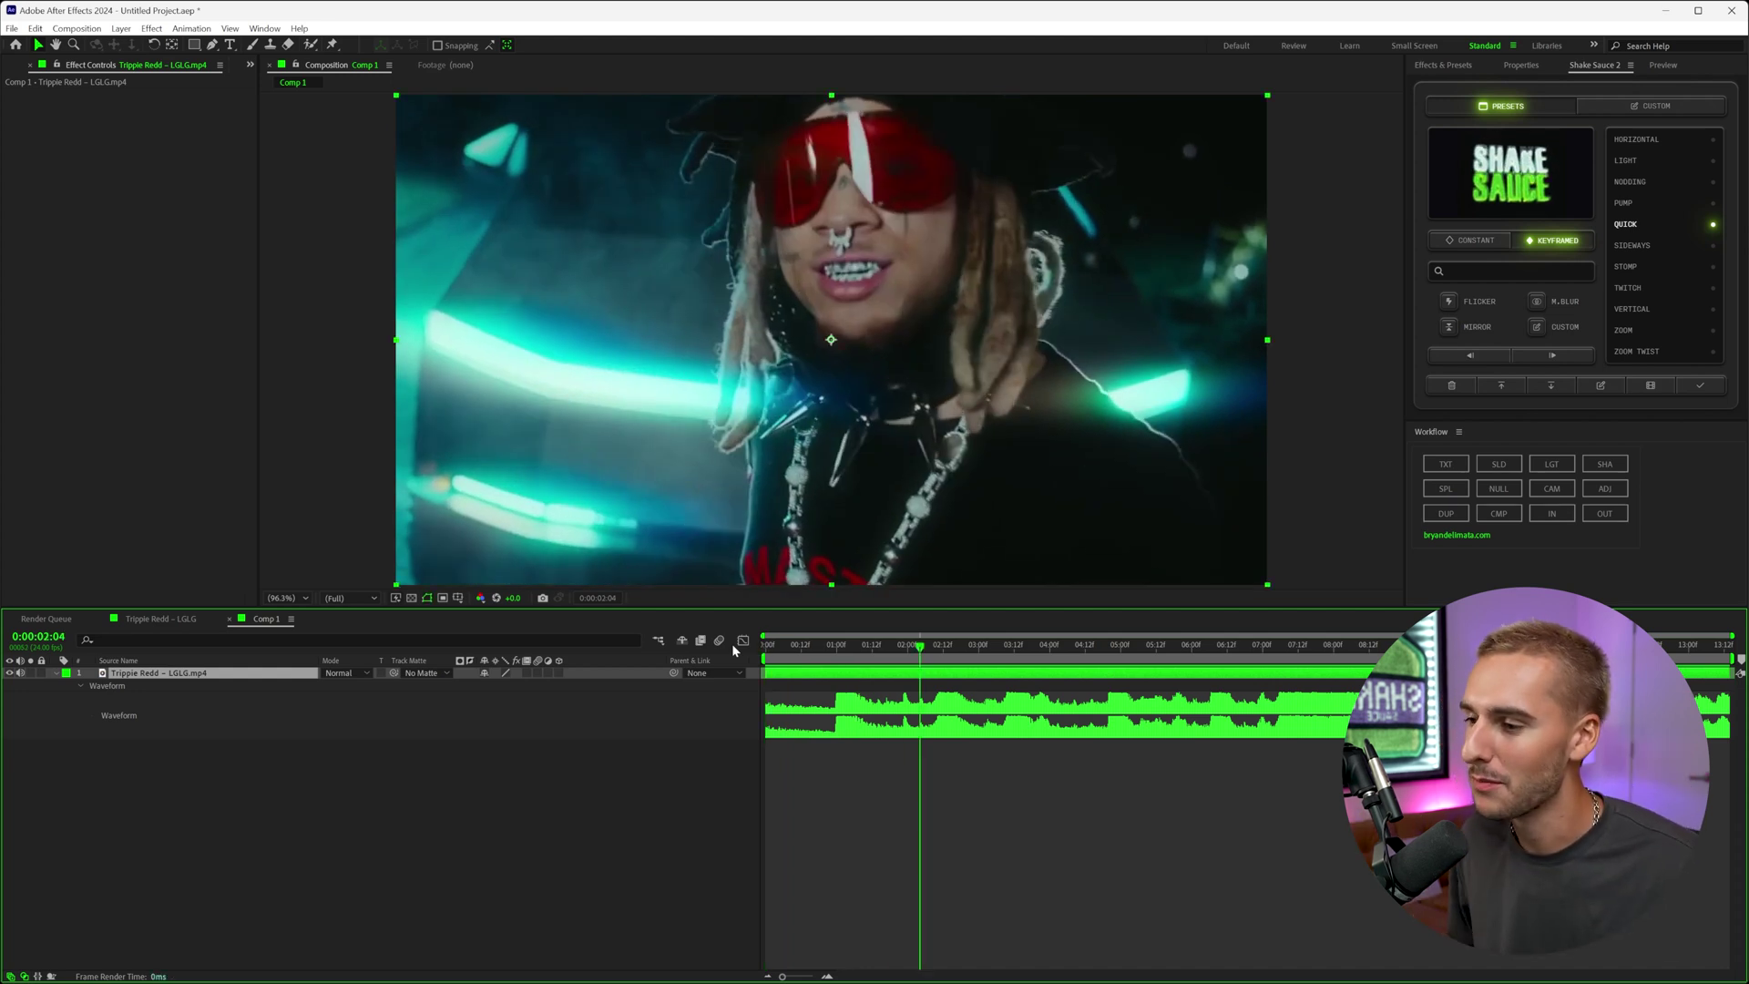
pyautogui.click(157, 619)
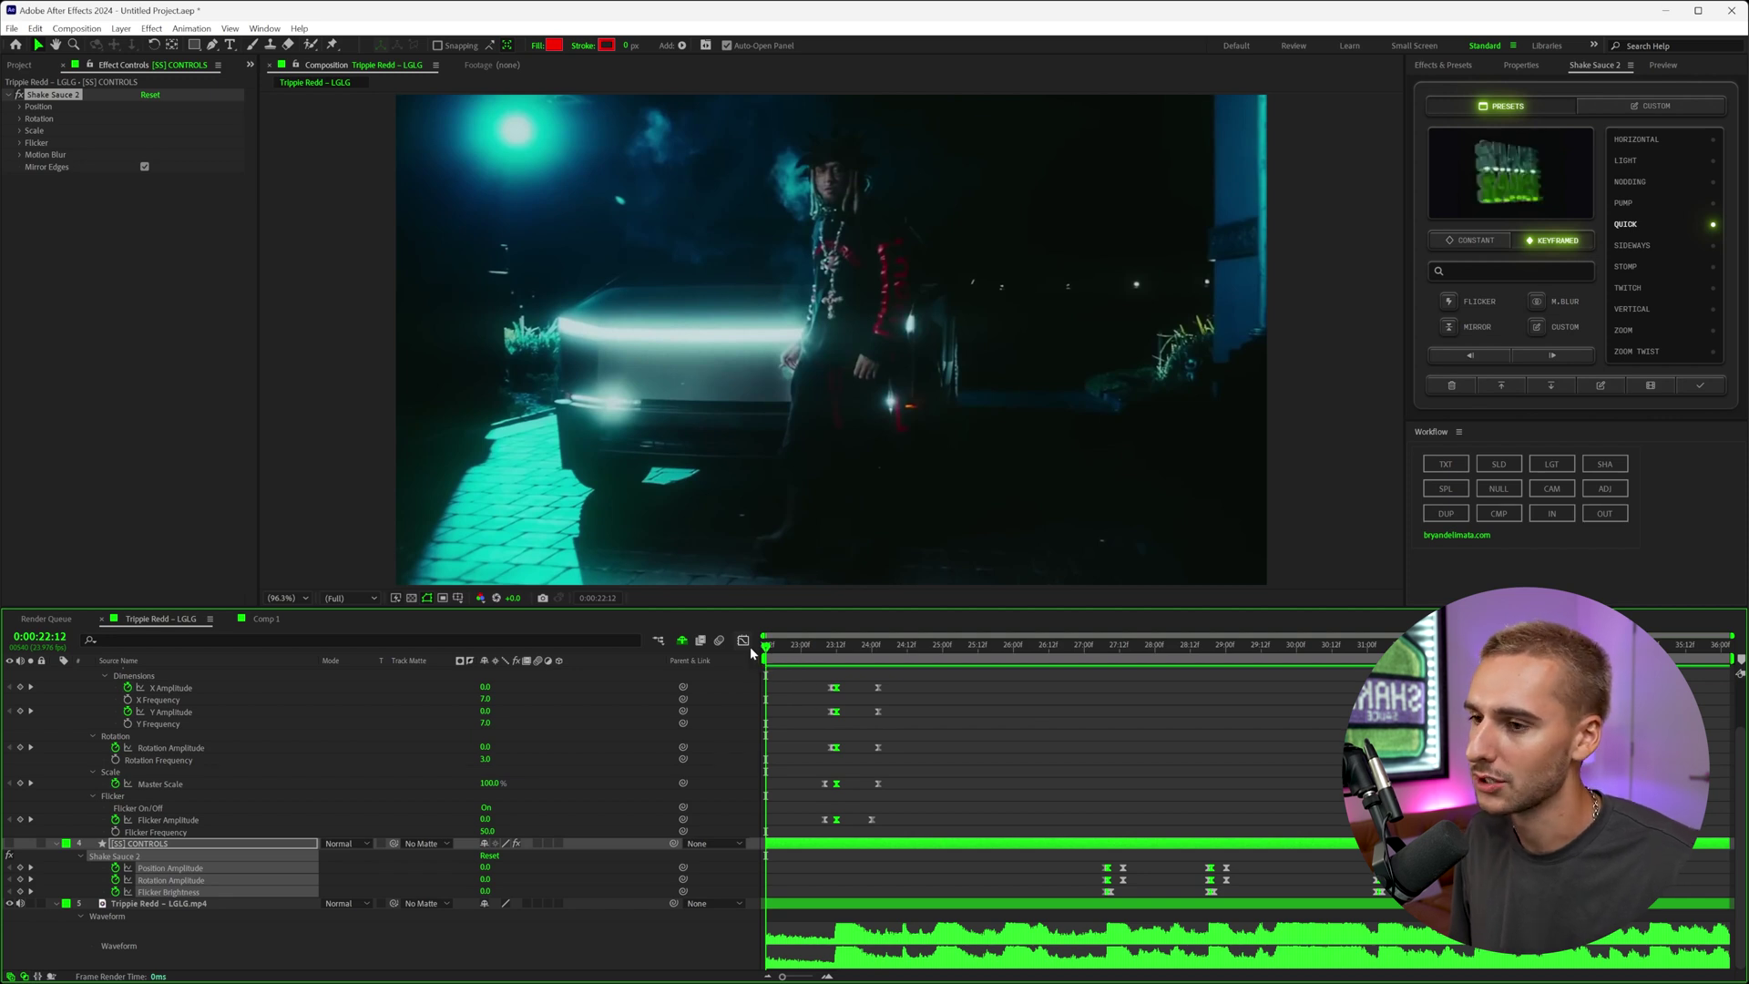
pyautogui.press('space')
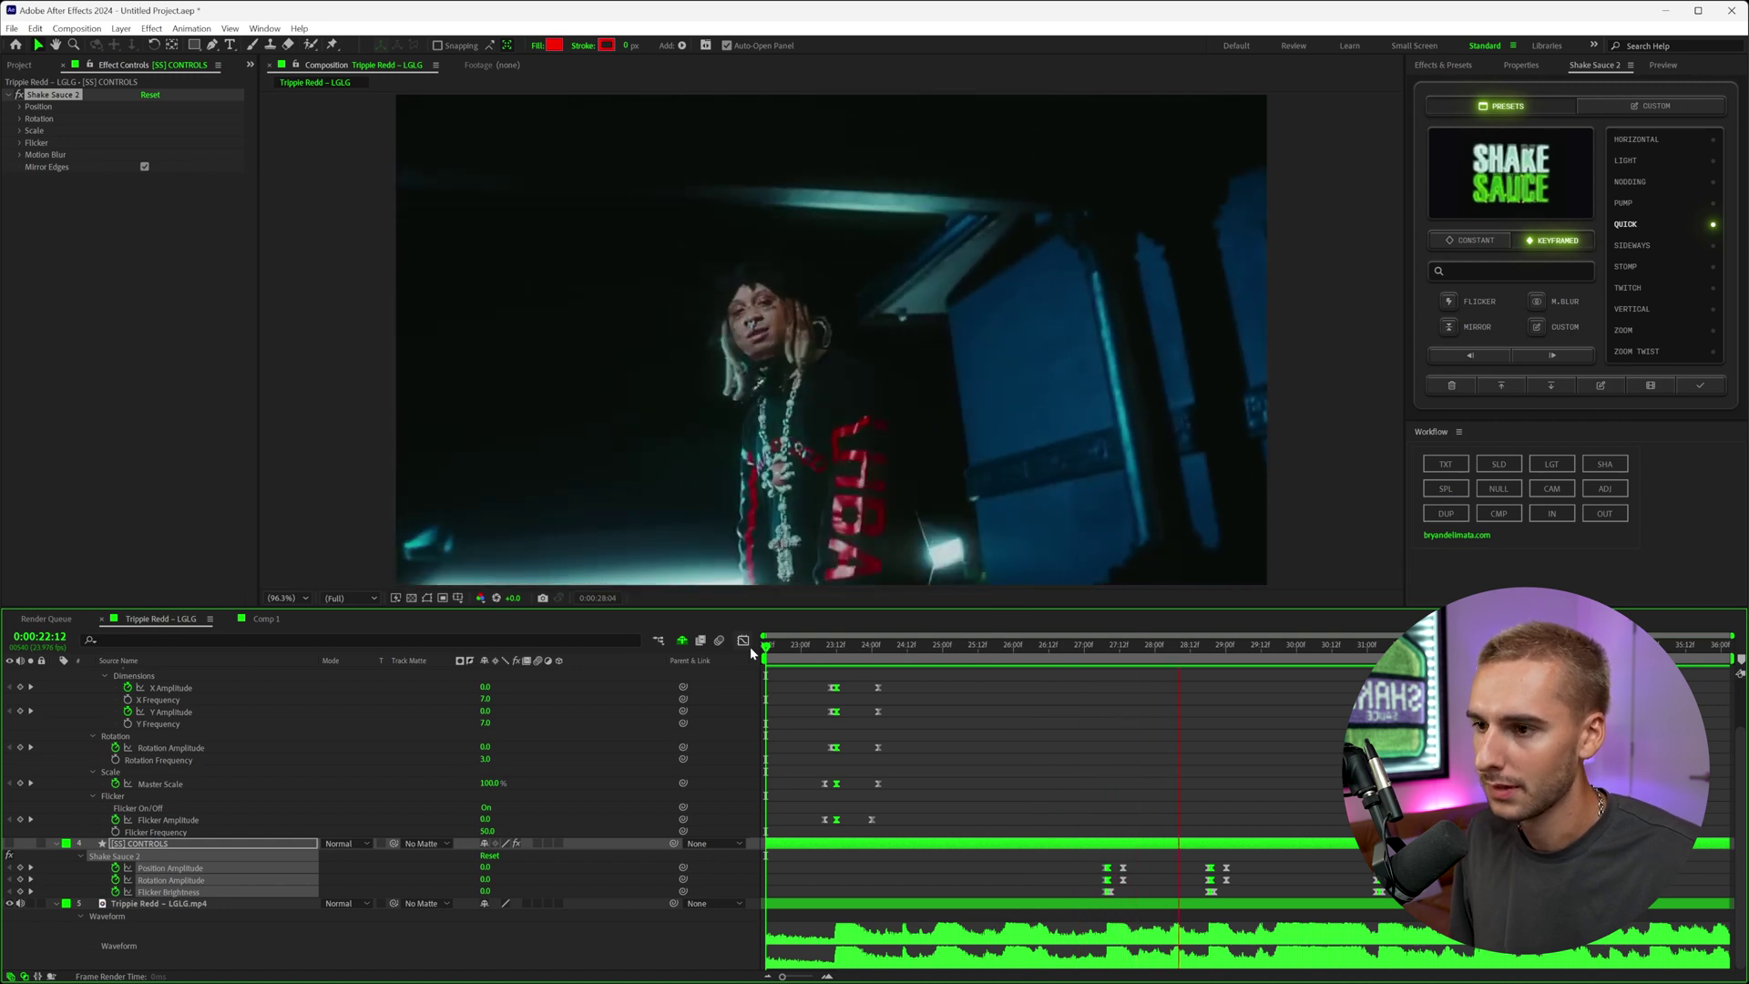
pyautogui.press('space')
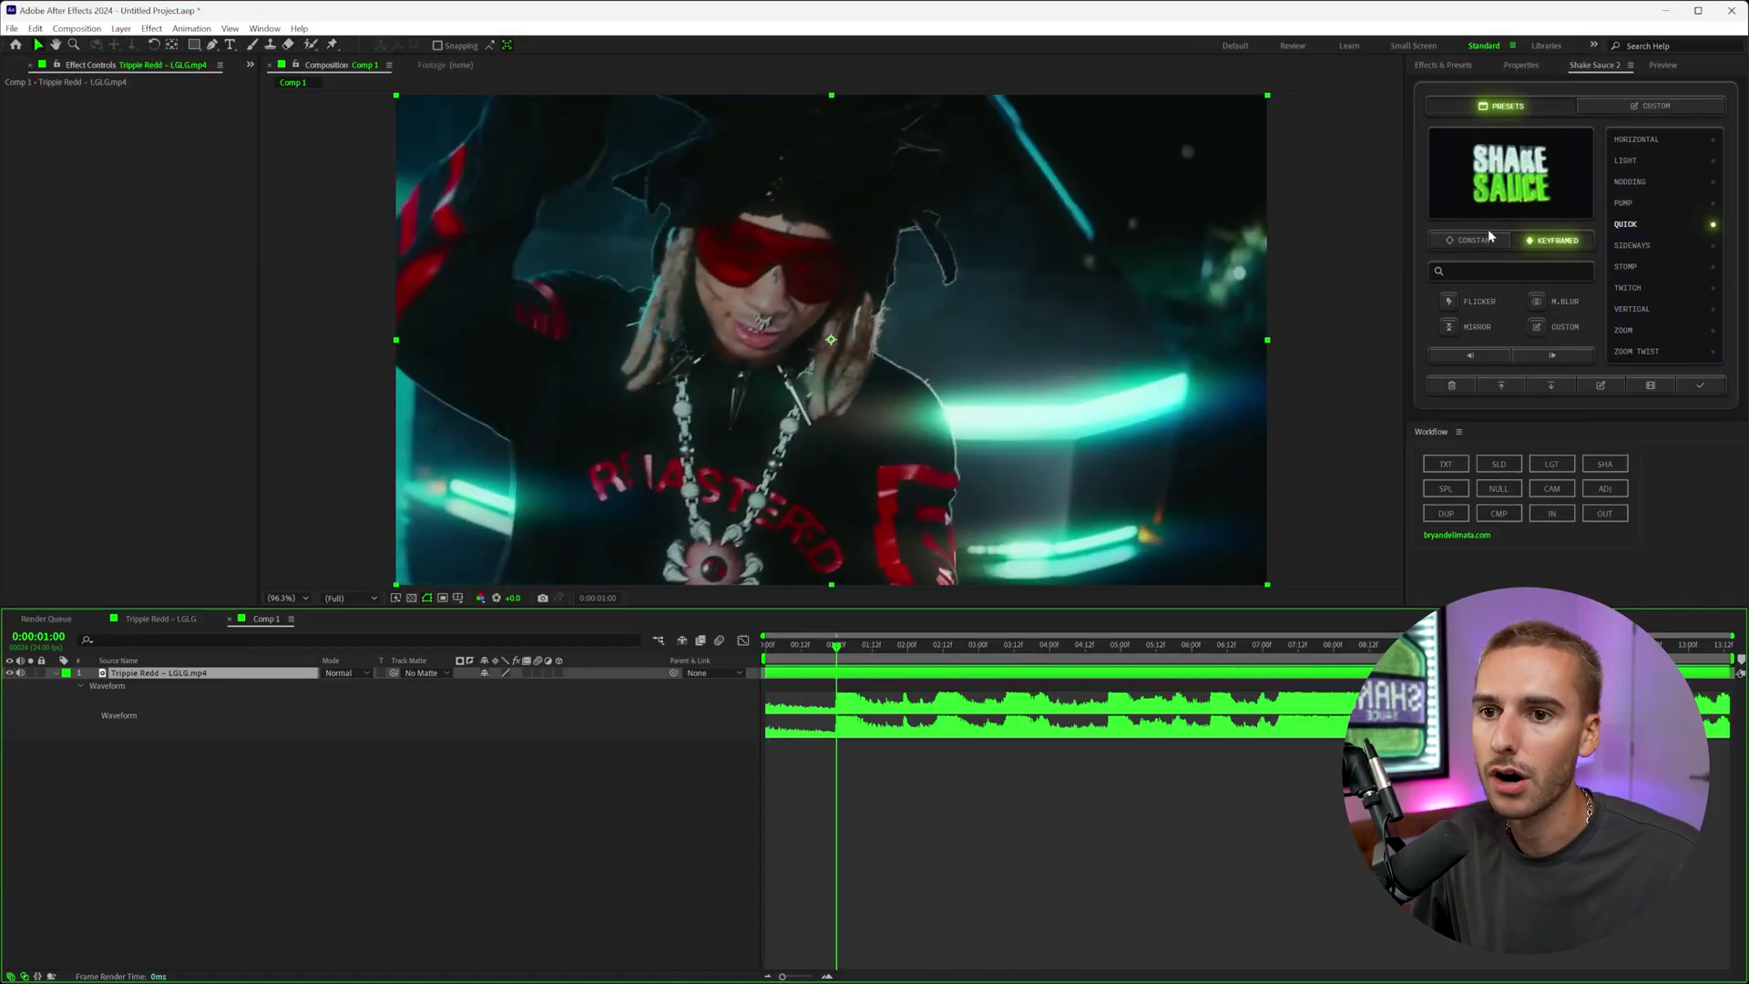
# Apply the keyframed Twitch shake preset to the video clip in Comp 1 at 0:00:01:00.
pyautogui.click(1508, 241)
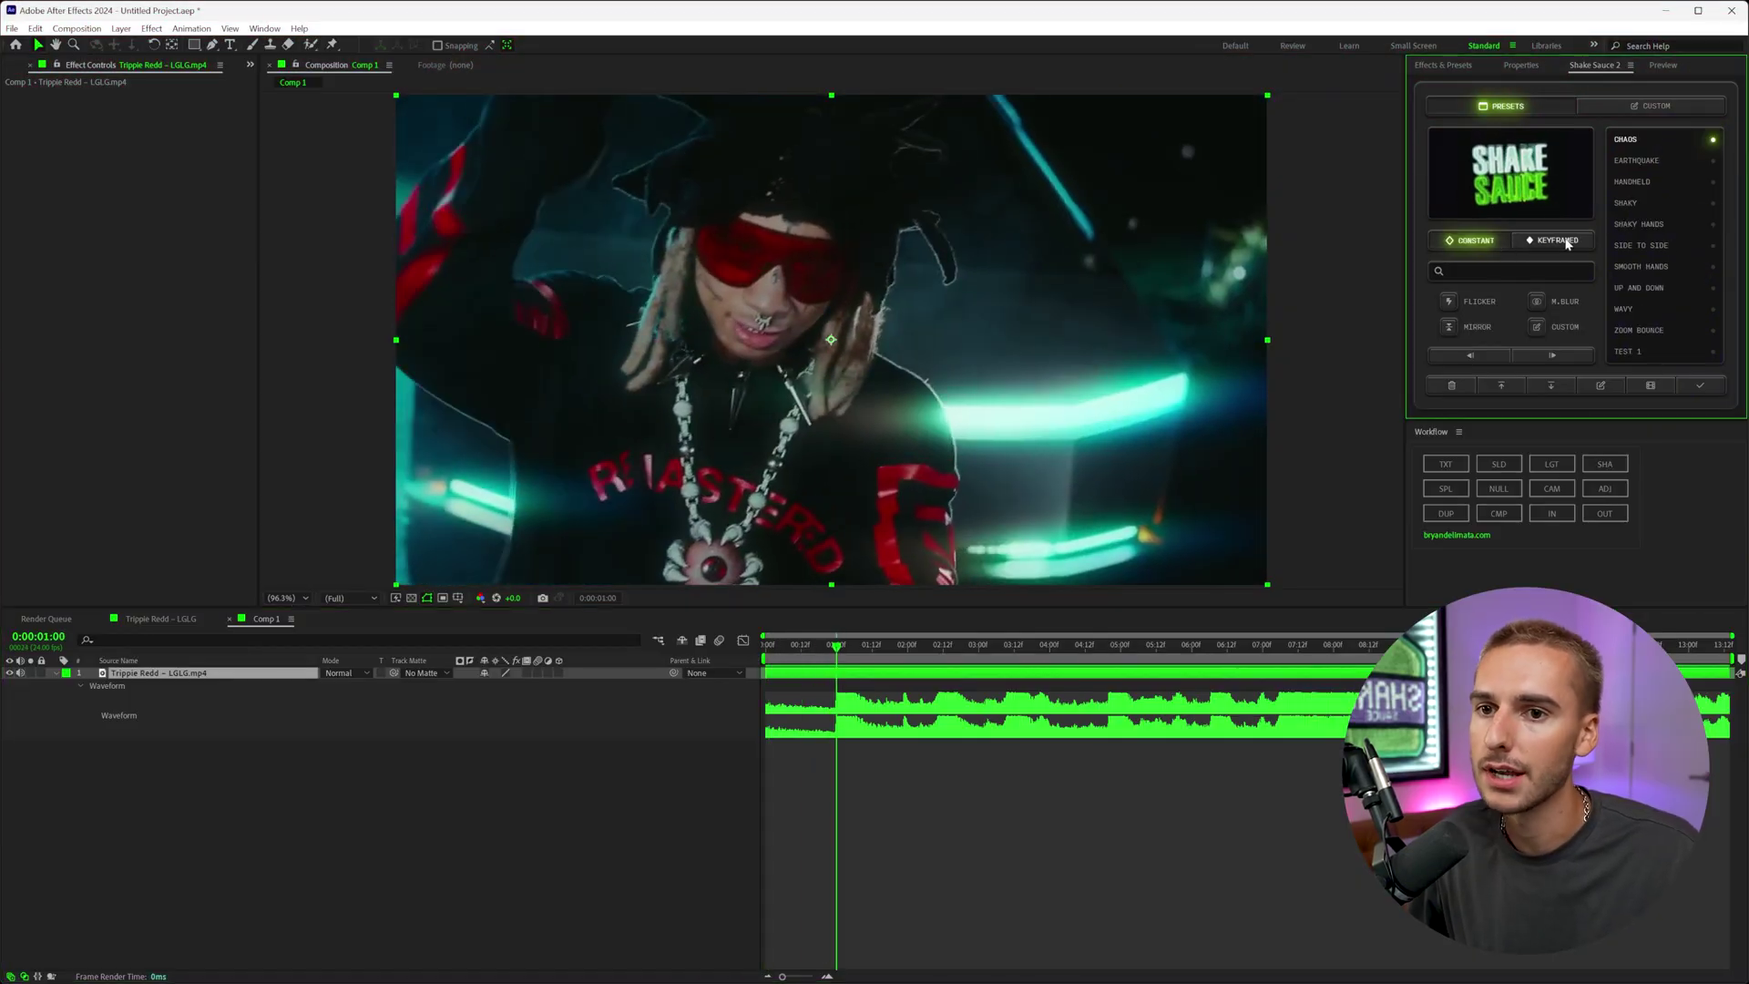
pyautogui.click(1566, 242)
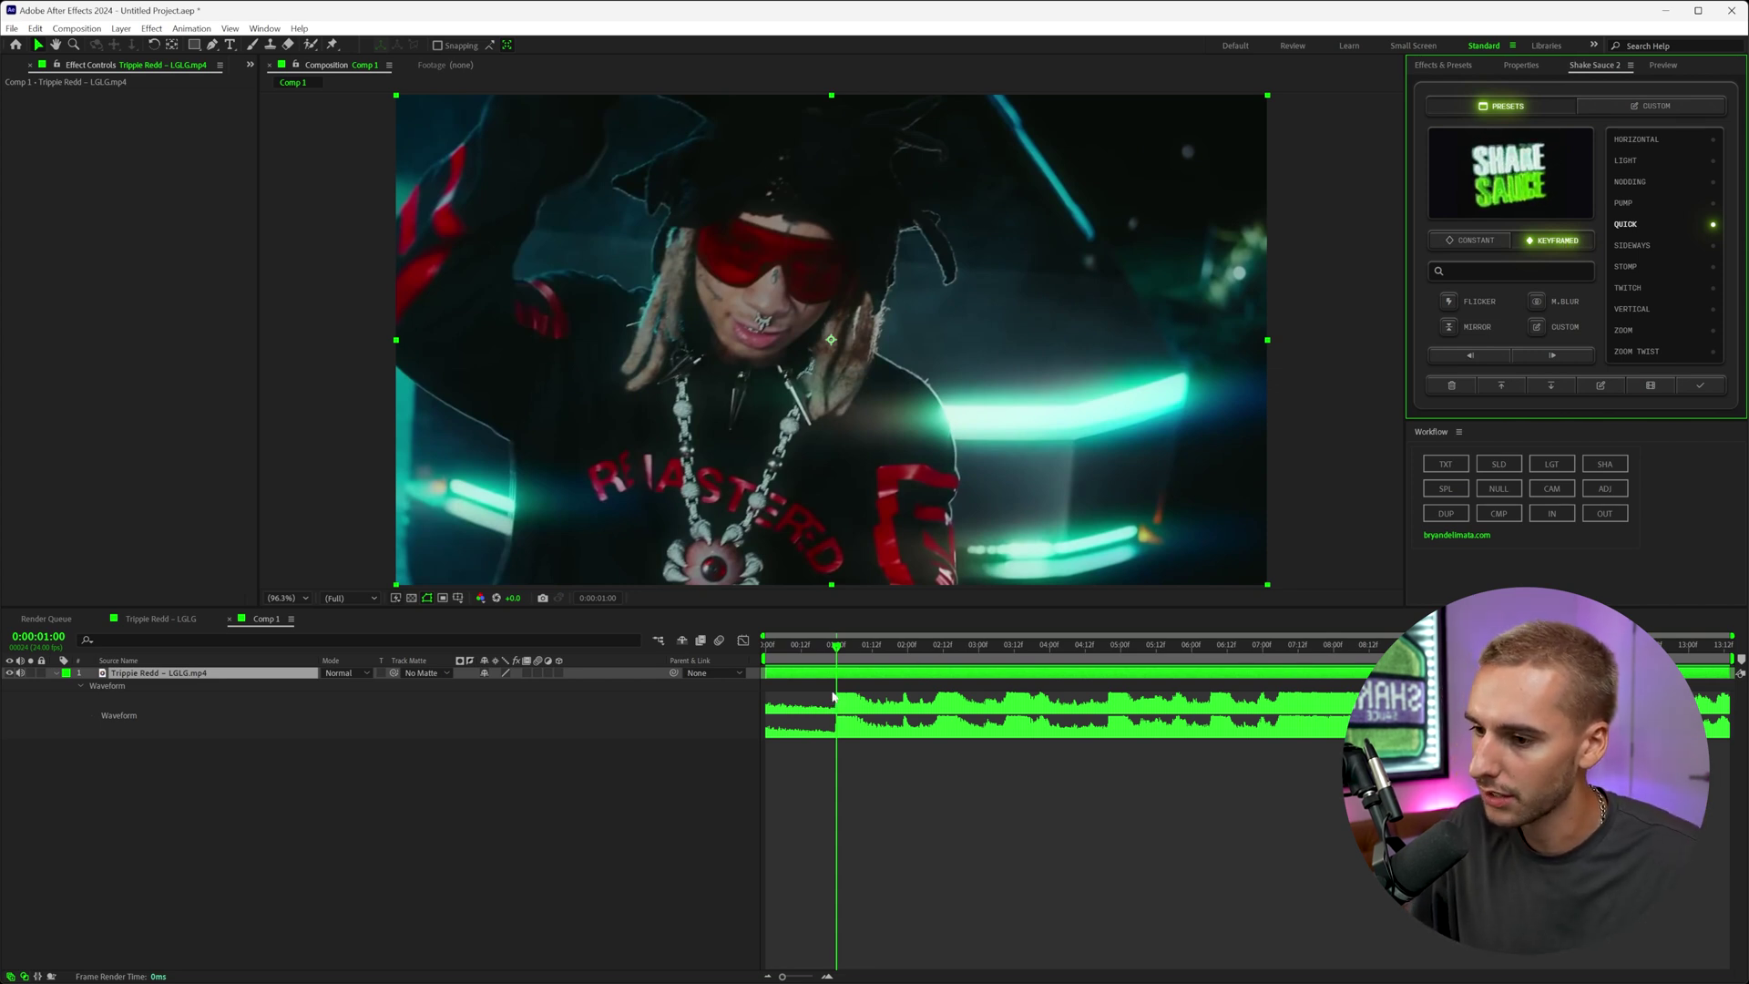
pyautogui.press('u')
pyautogui.press('l')
pyautogui.press('l')
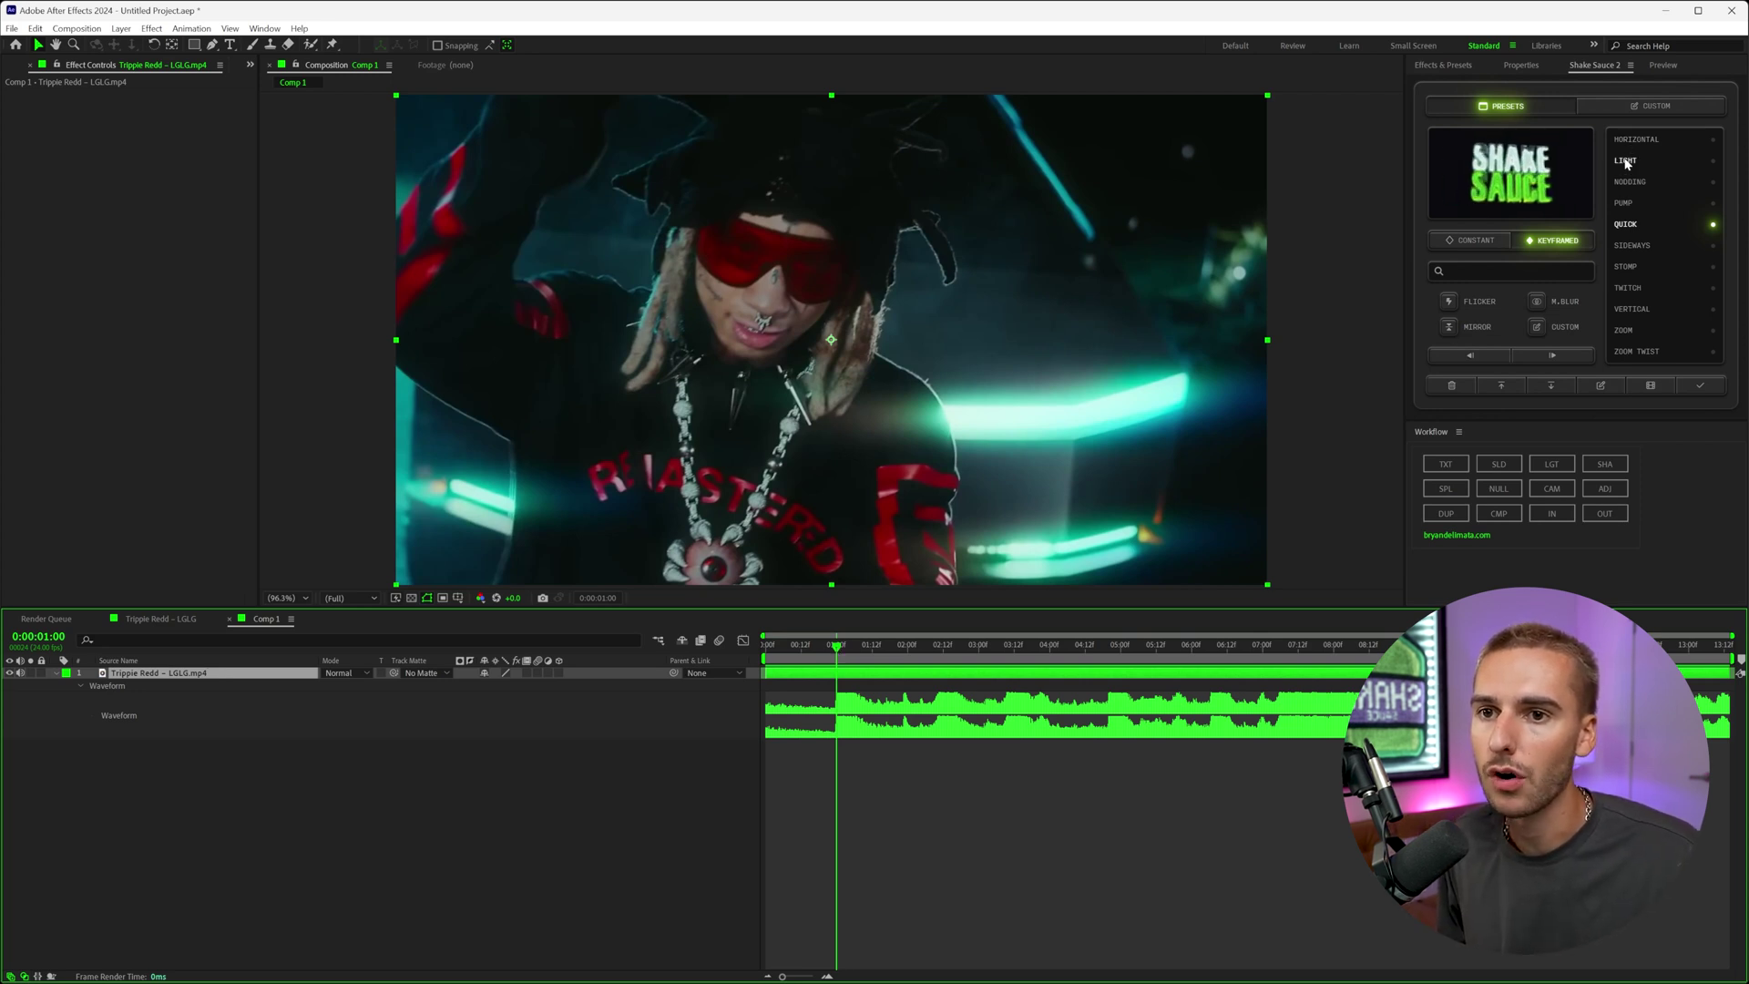
pyautogui.click(1627, 290)
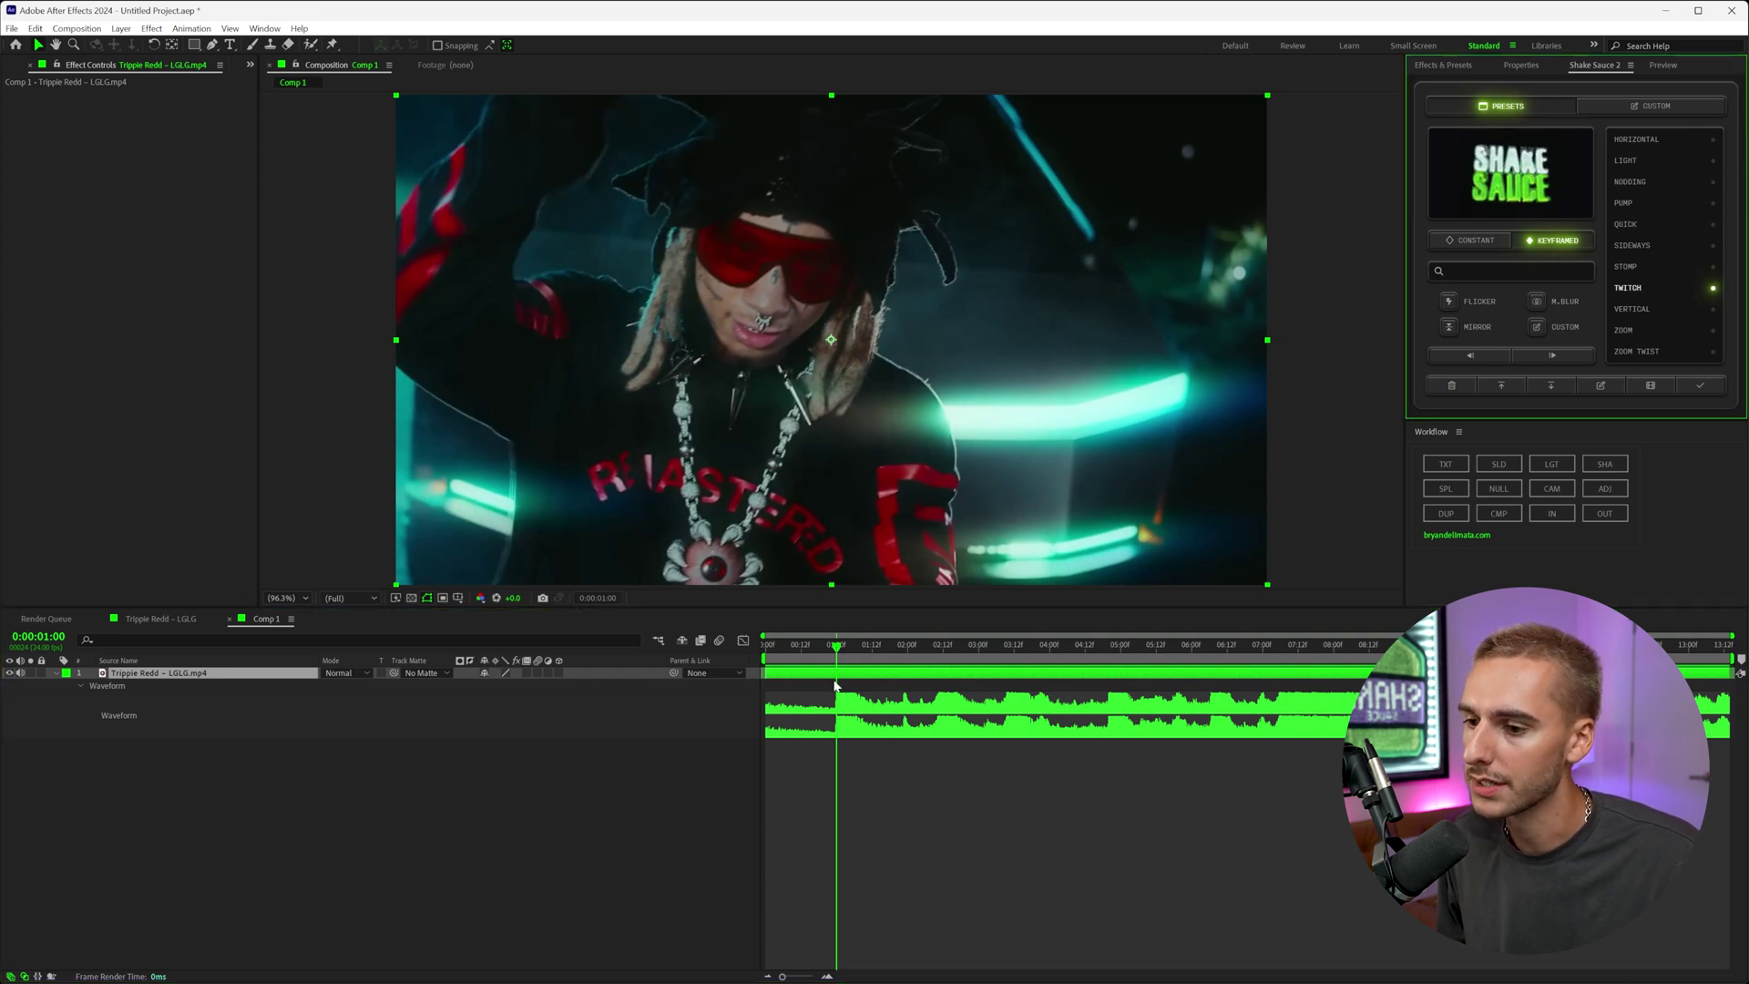
pyautogui.moveTo(836, 647); pyautogui.dragTo(837, 652)
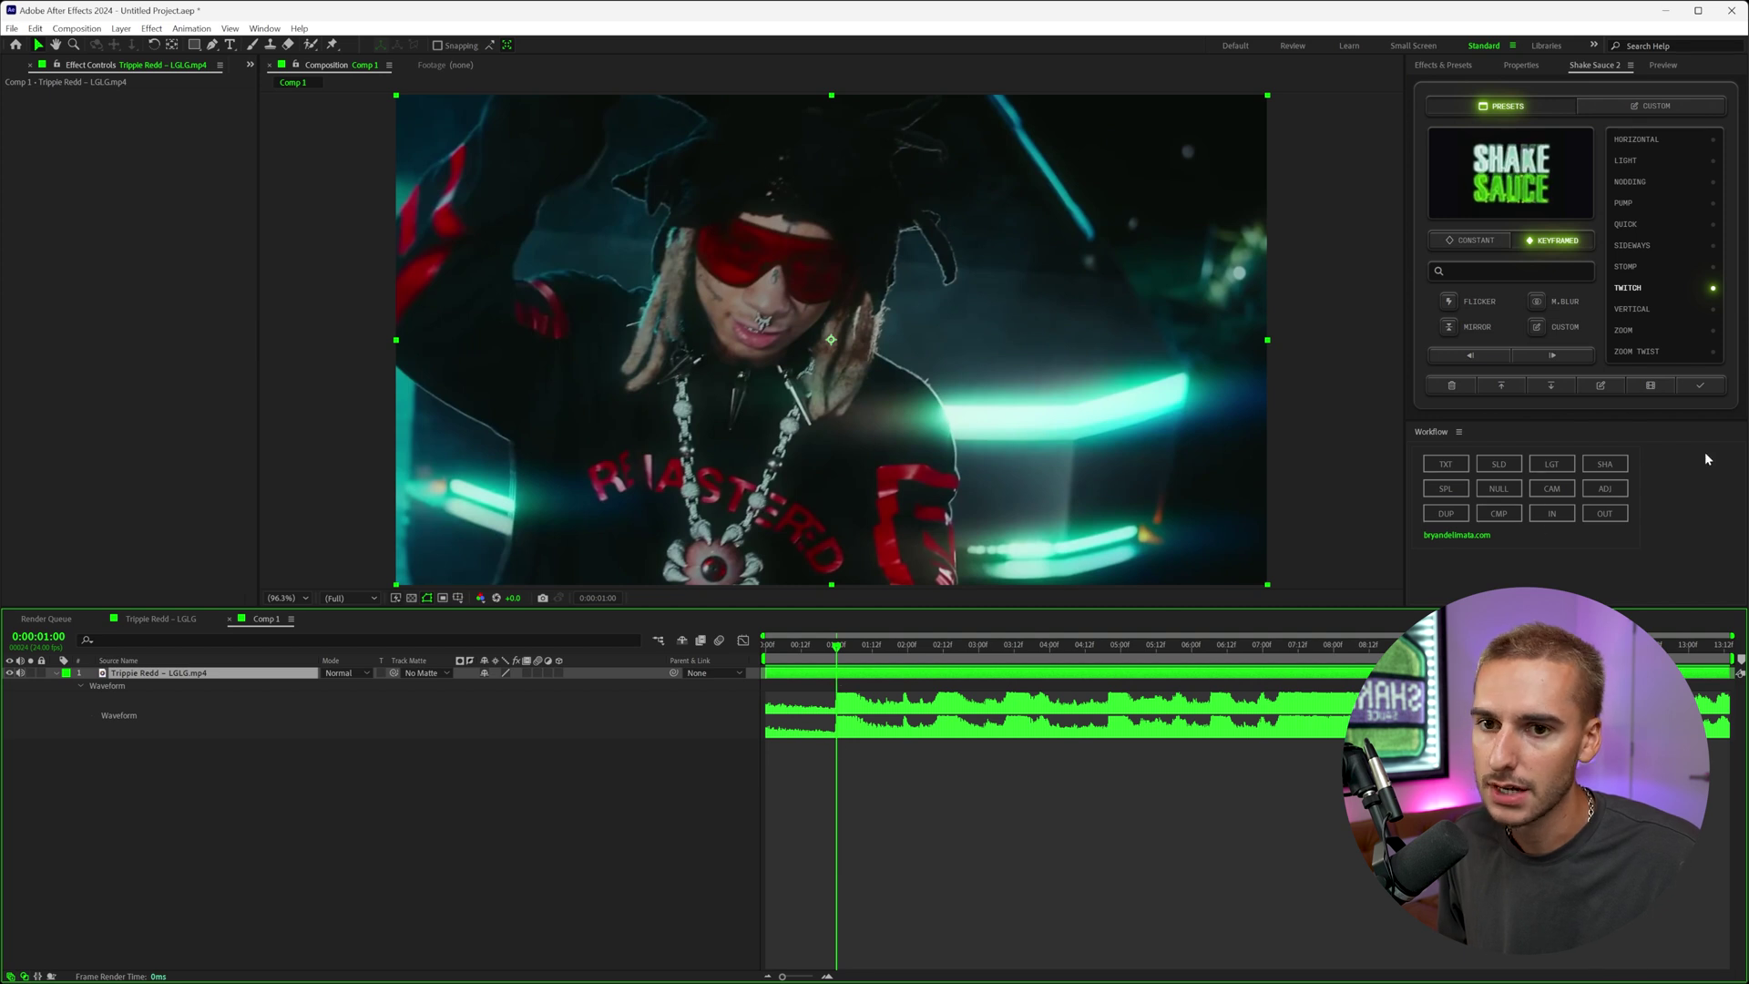
pyautogui.click(1702, 395)
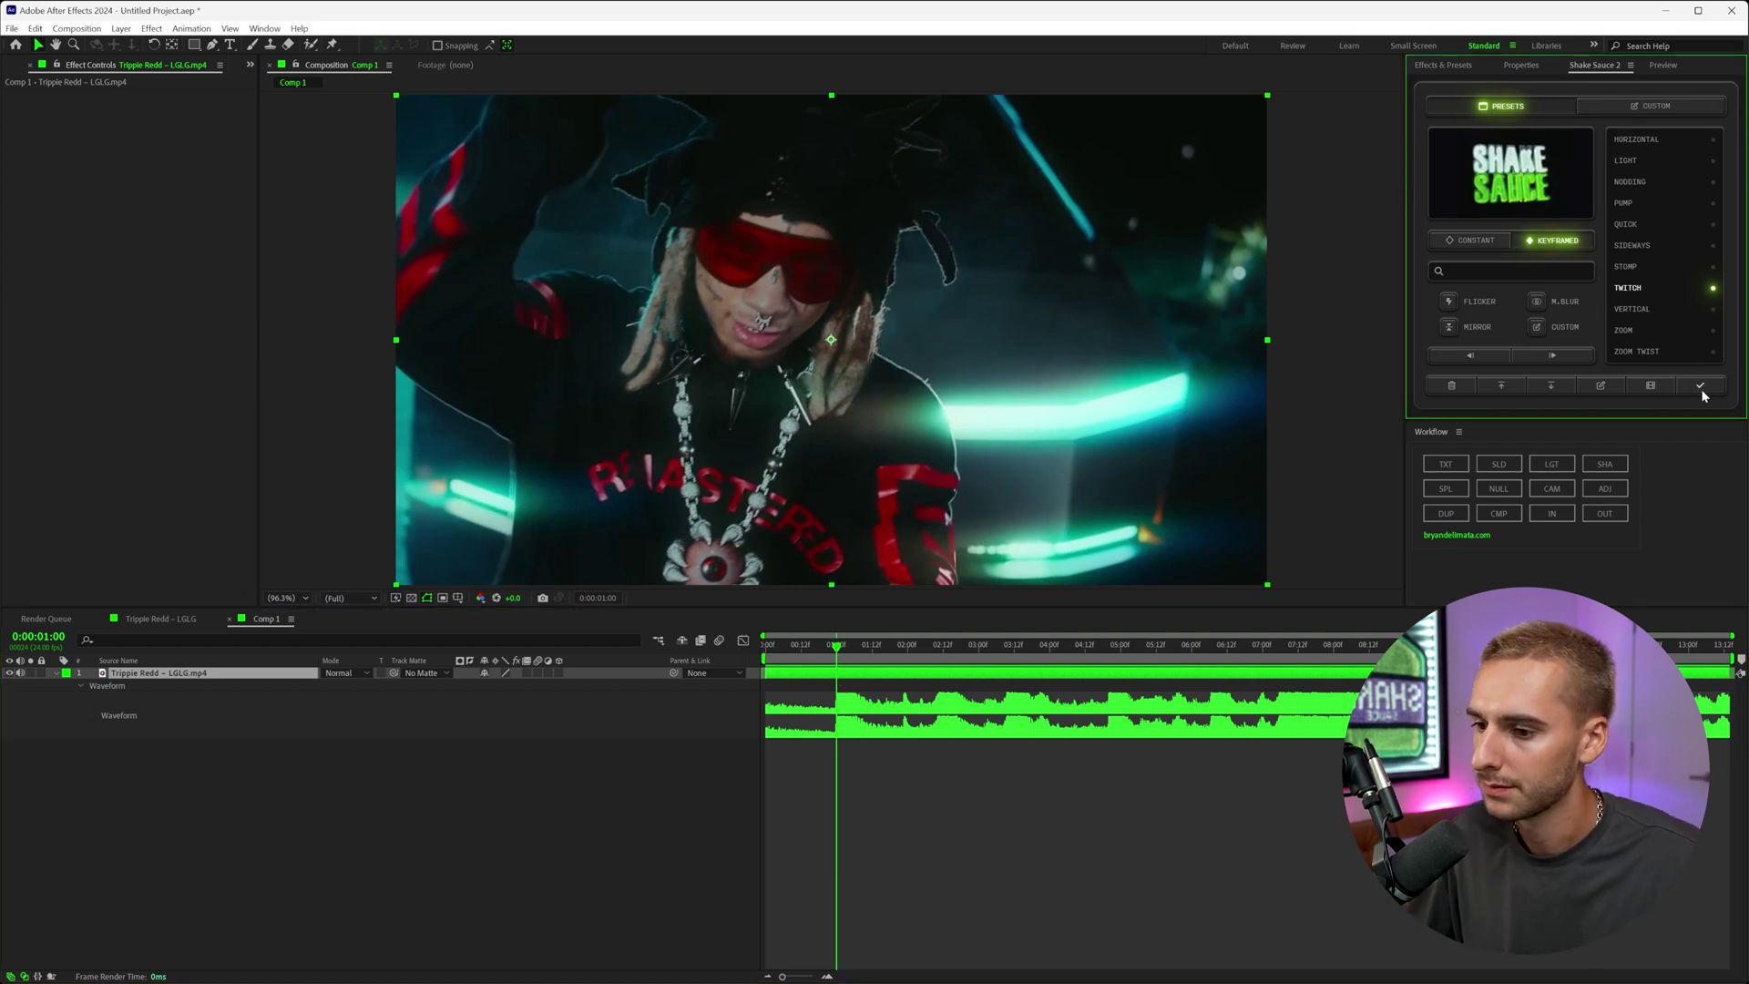
# Preview the opening seconds of Comp 1 to check the Twitch shake against the first beat.
pyautogui.moveTo(833, 654); pyautogui.dragTo(795, 658)
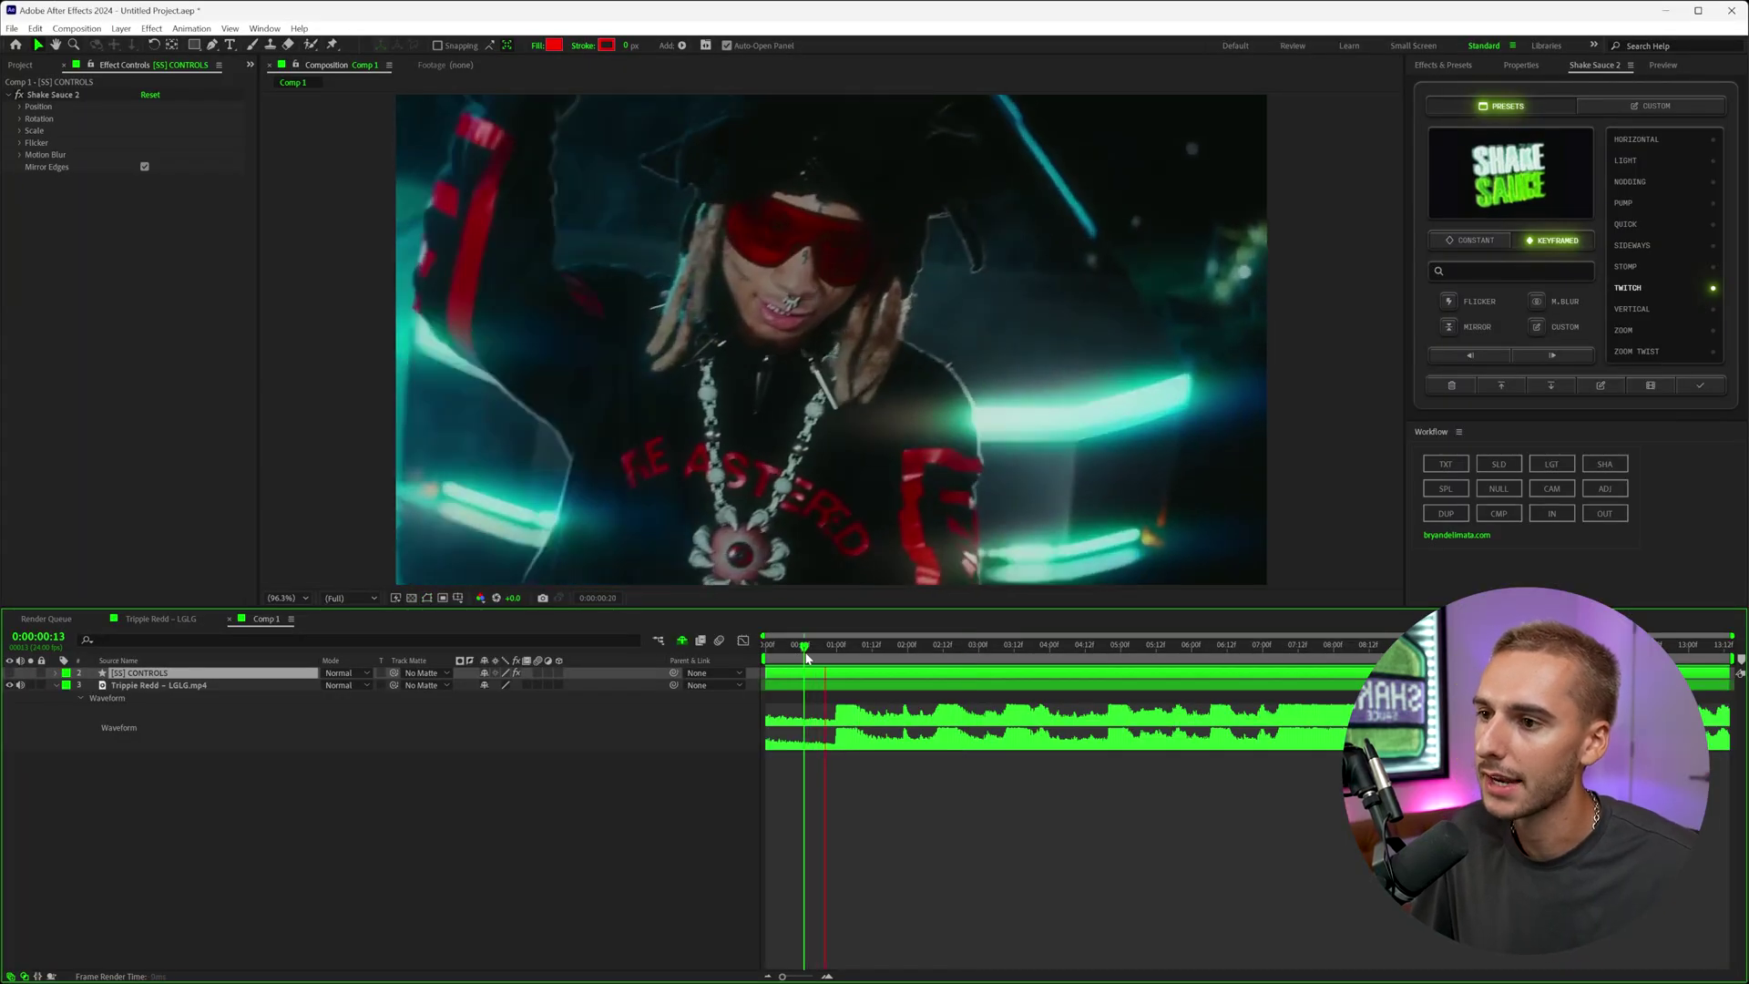
pyautogui.press('space')
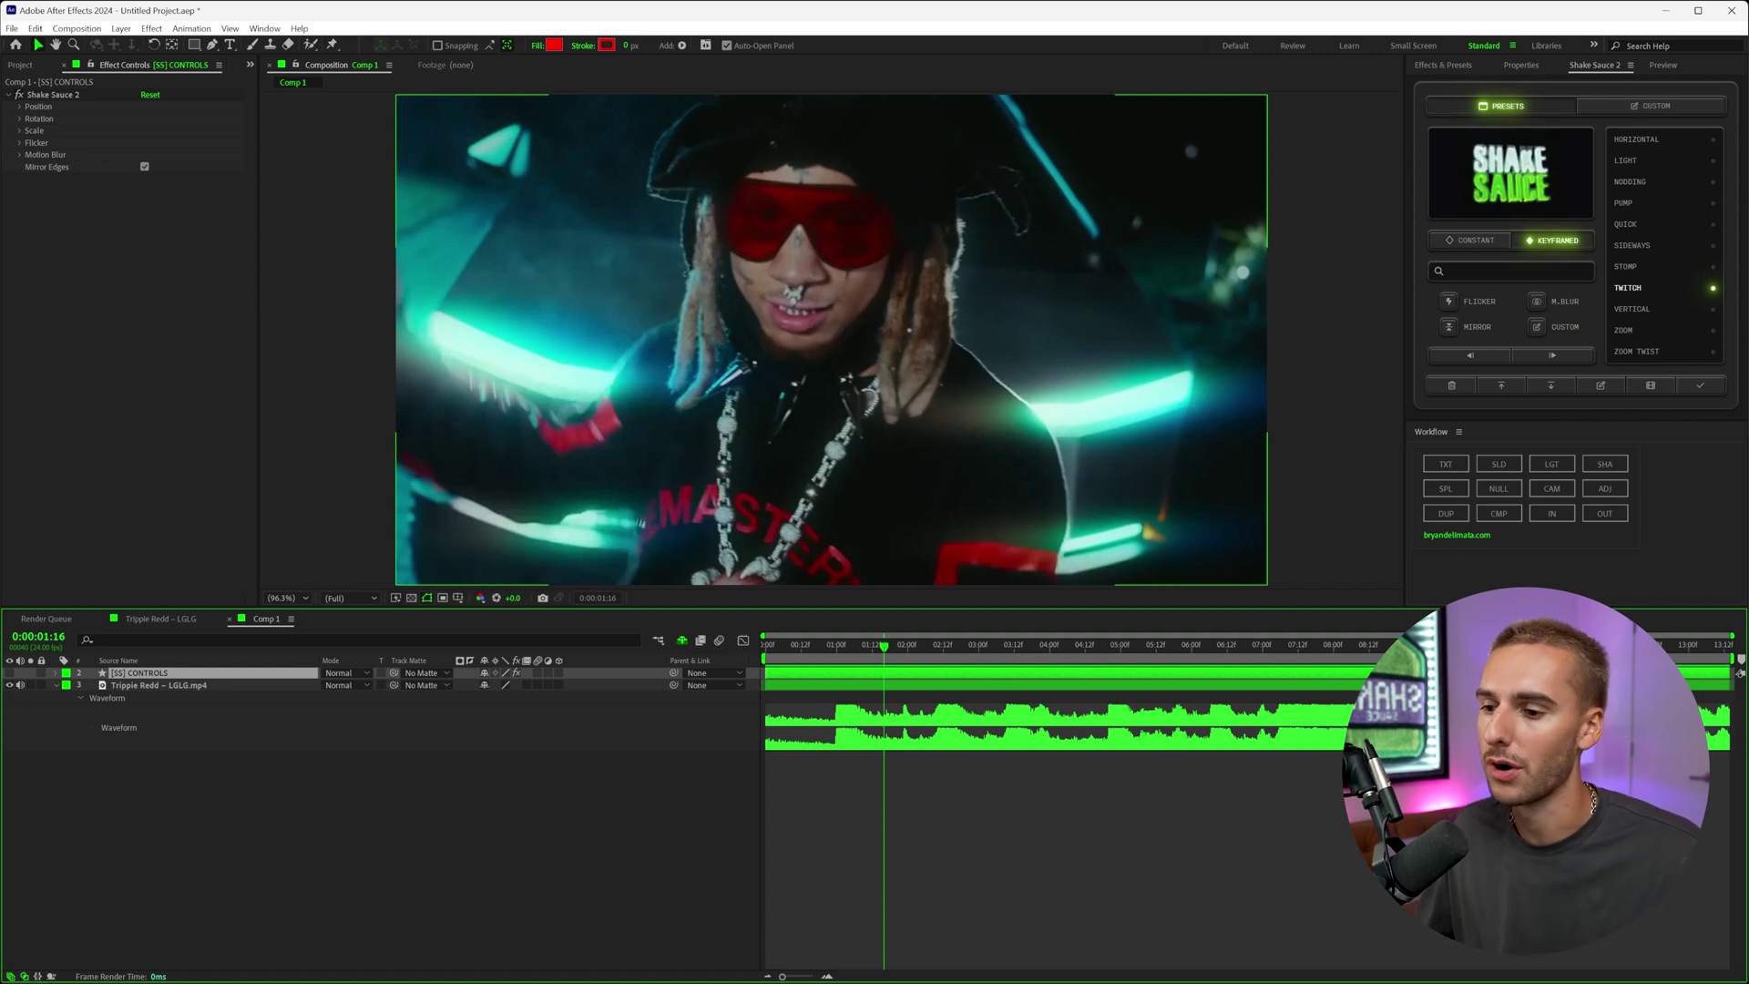
pyautogui.click(576, 764)
pyautogui.press('space')
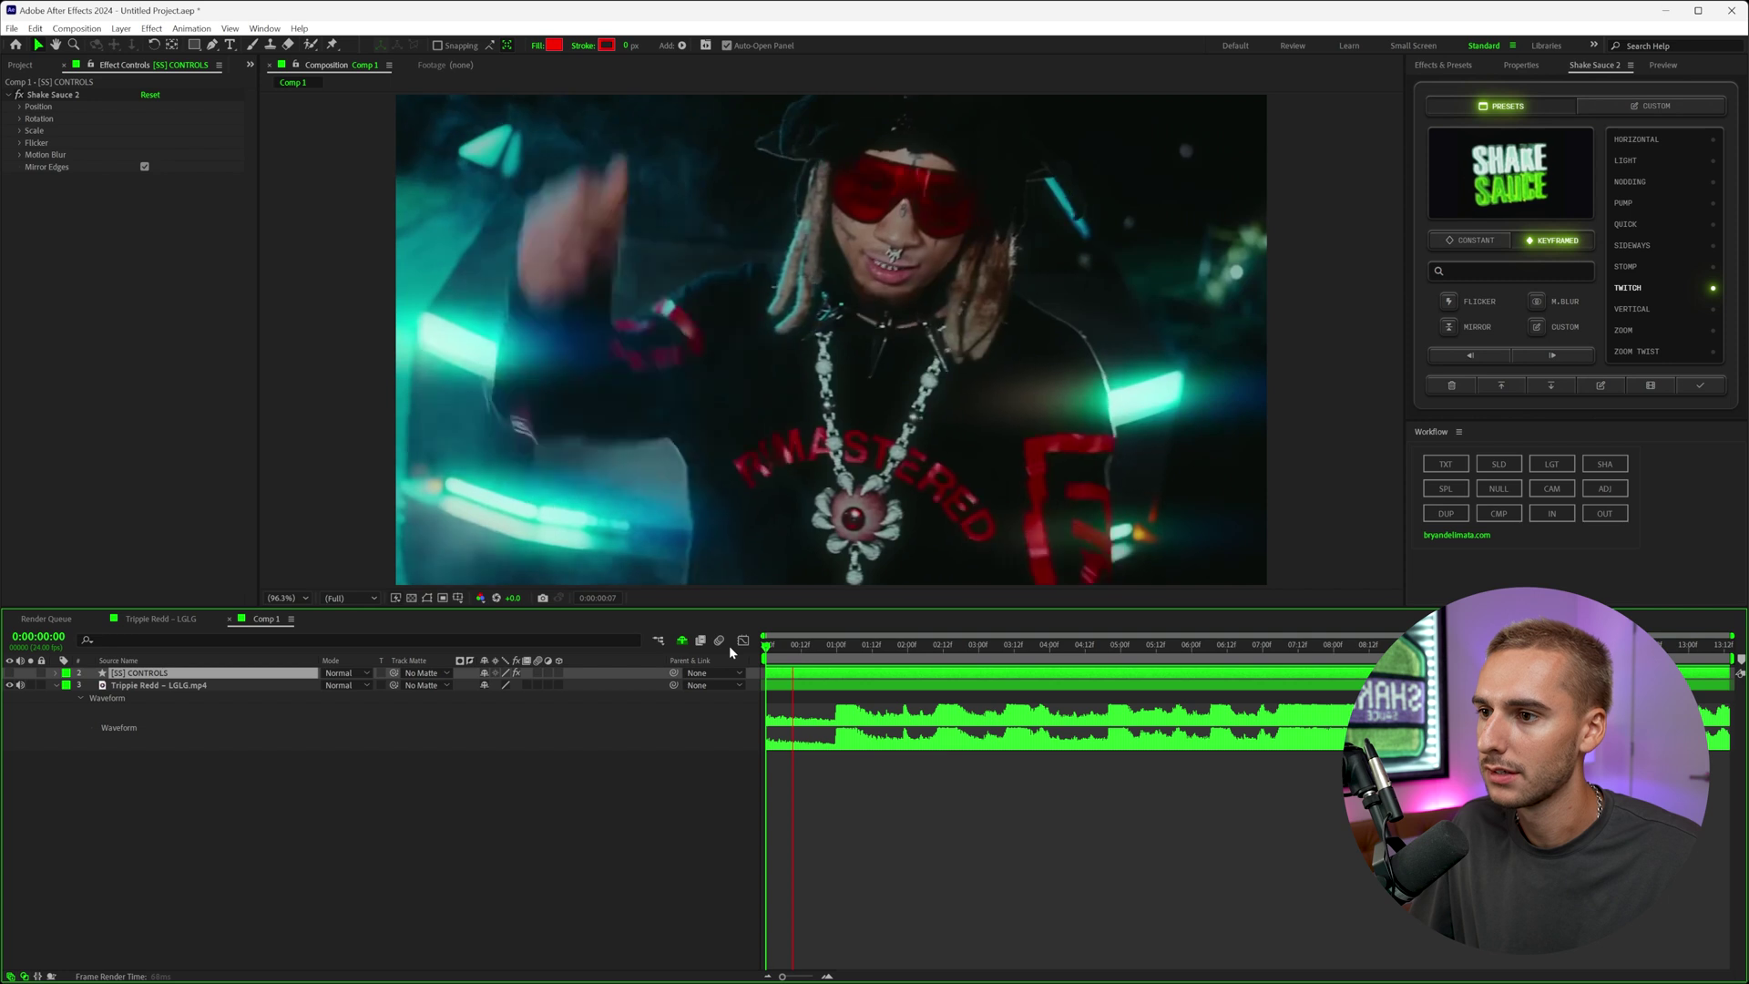
pyautogui.press('space')
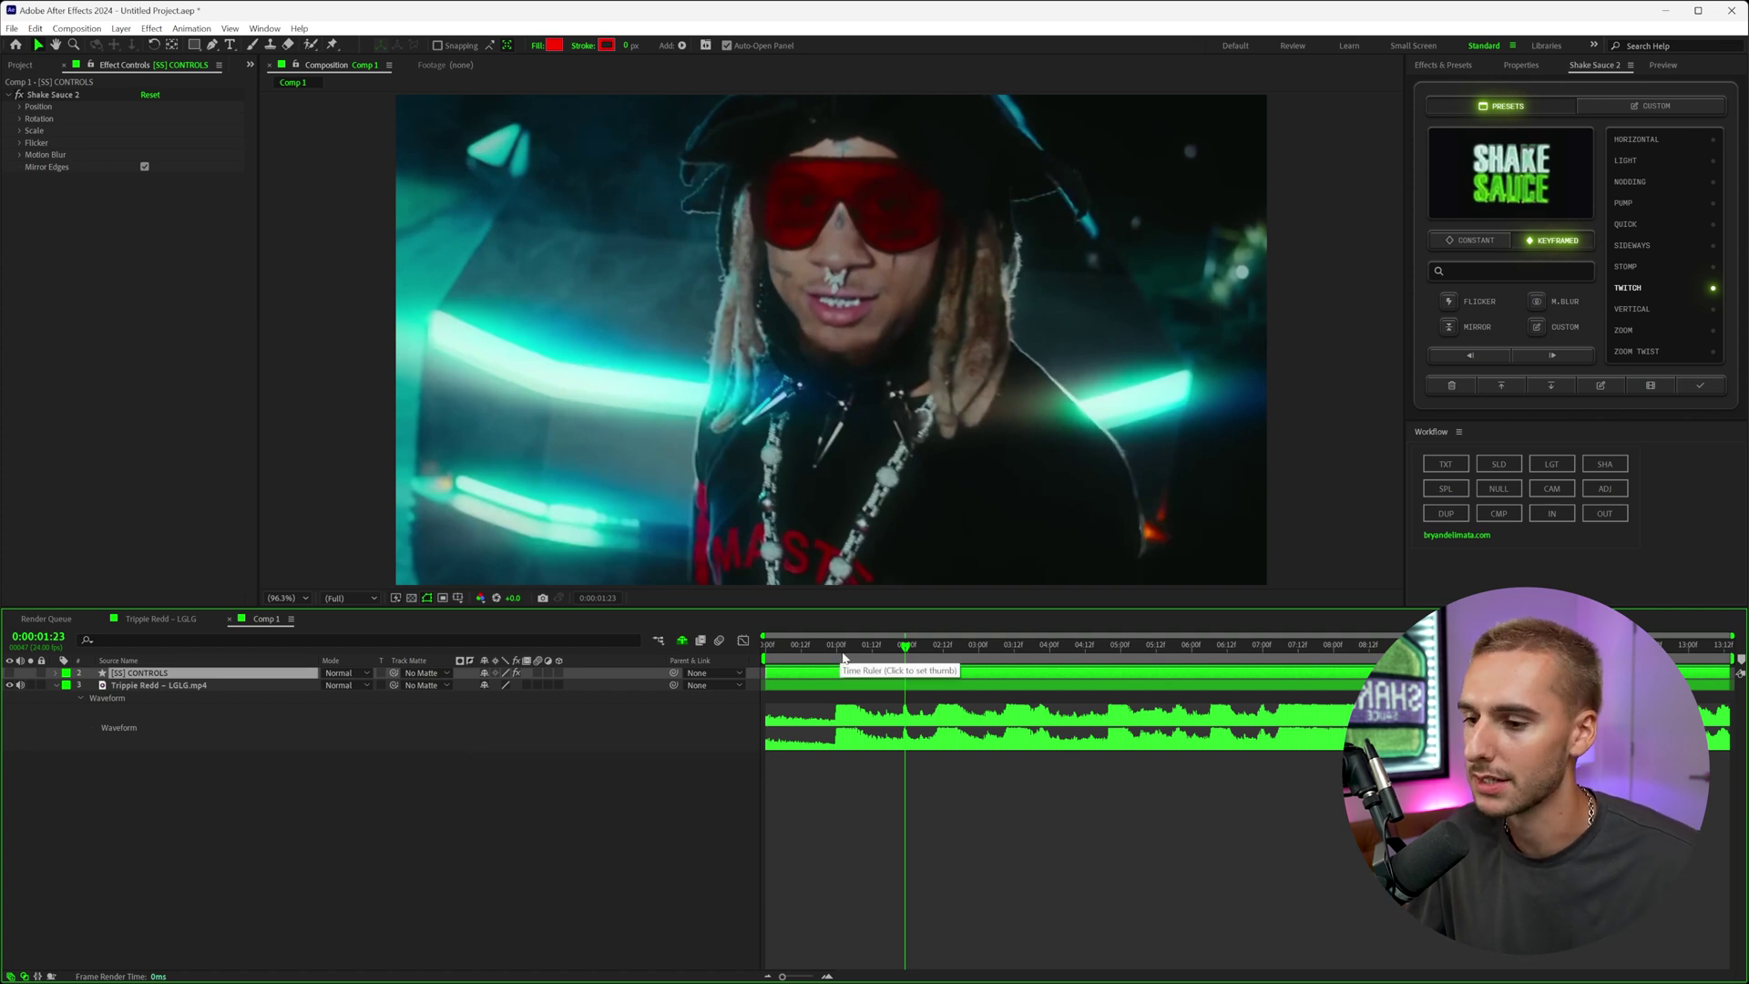
# Locate the next beat at 0:00:04:20 by playback and apply the keyframed Quick shake preset there.
pyautogui.press('space')
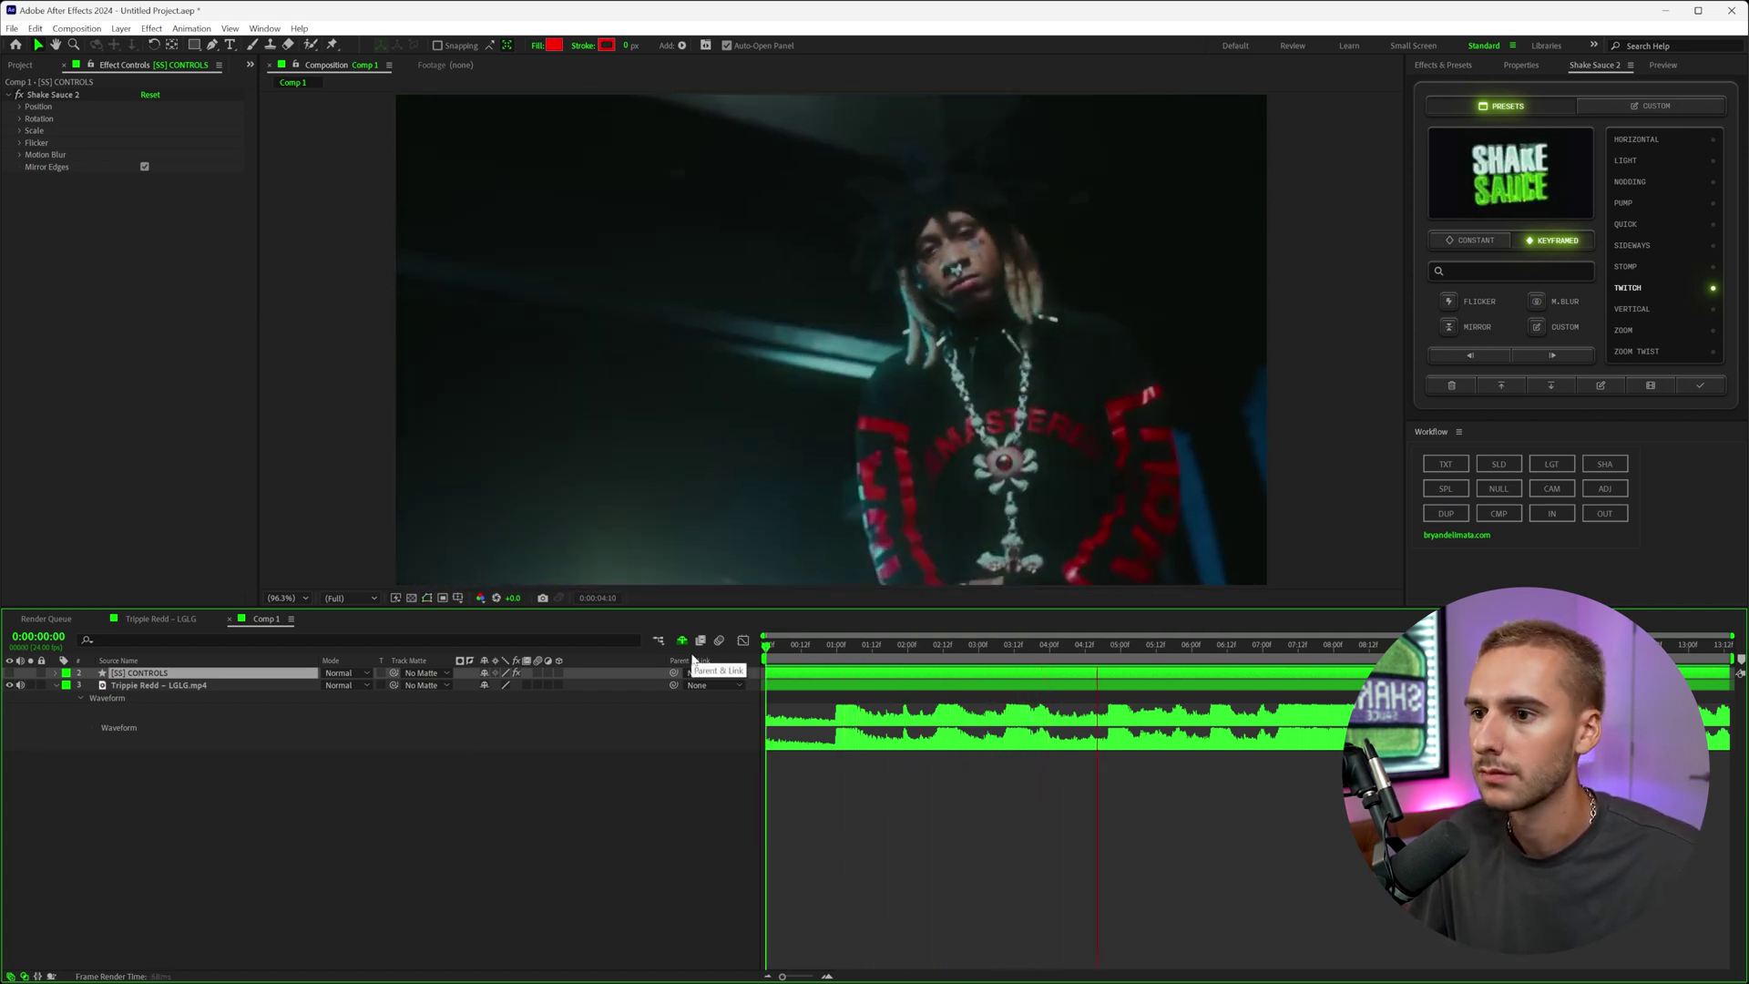
pyautogui.click(1110, 652)
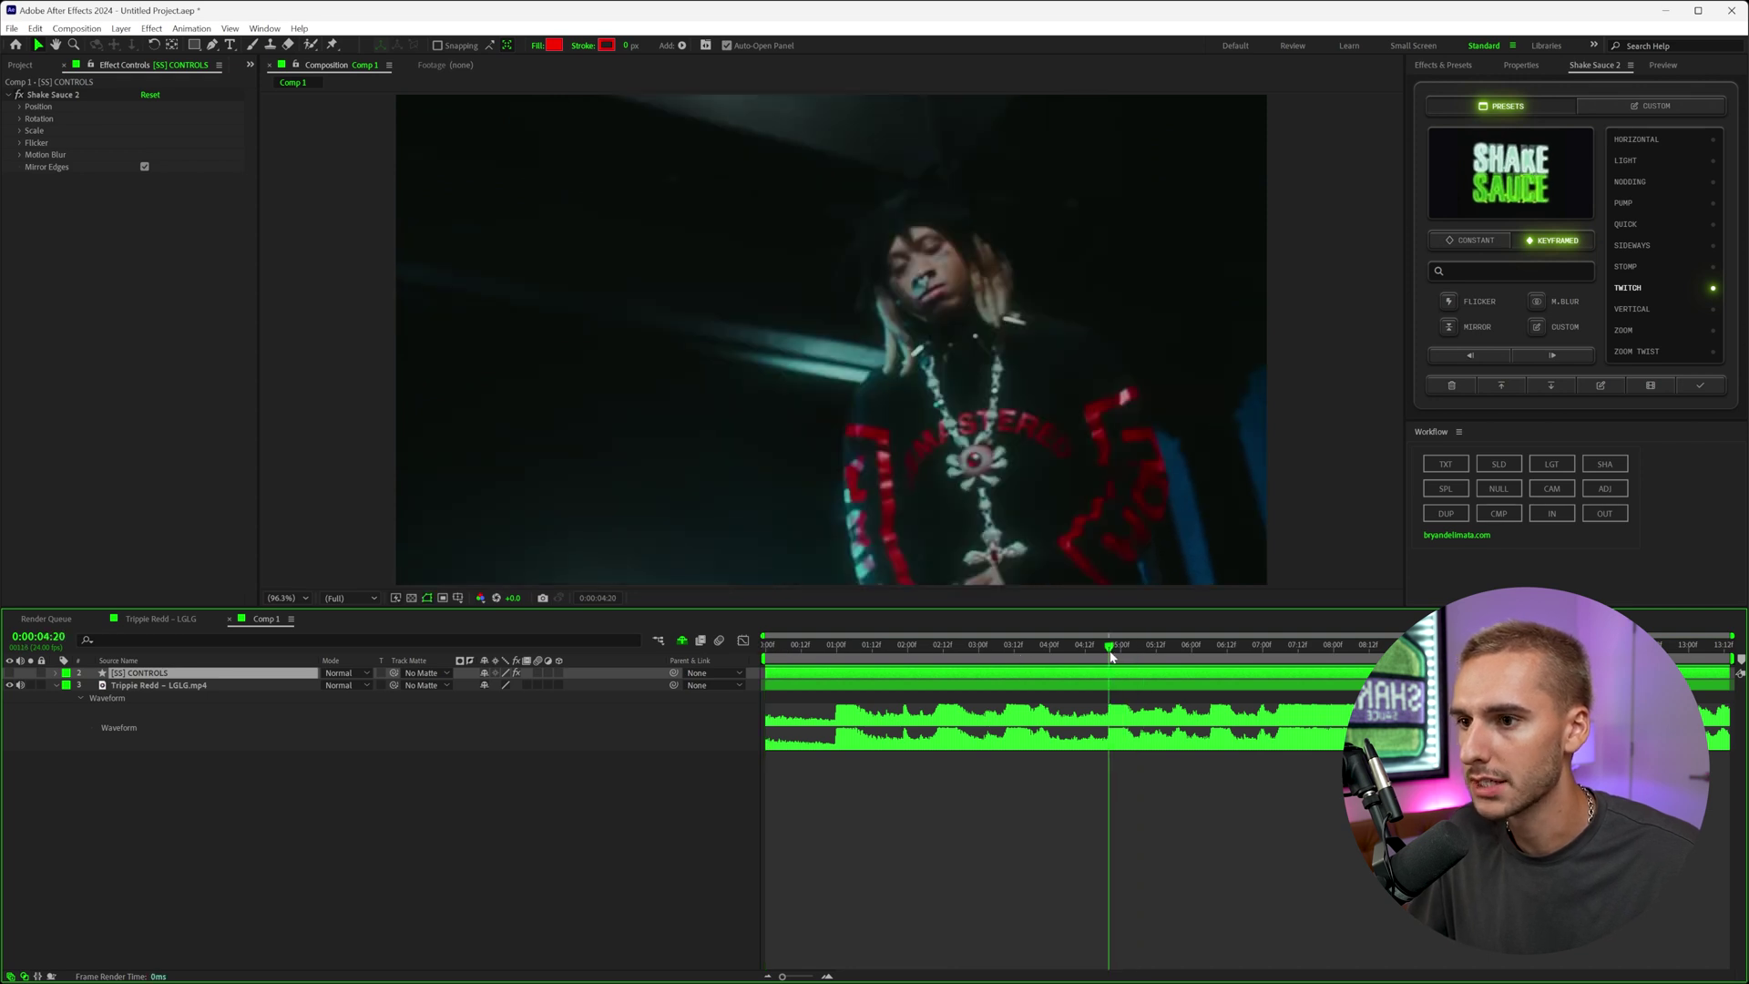
pyautogui.moveTo(1109, 652); pyautogui.dragTo(1050, 652)
pyautogui.press('space')
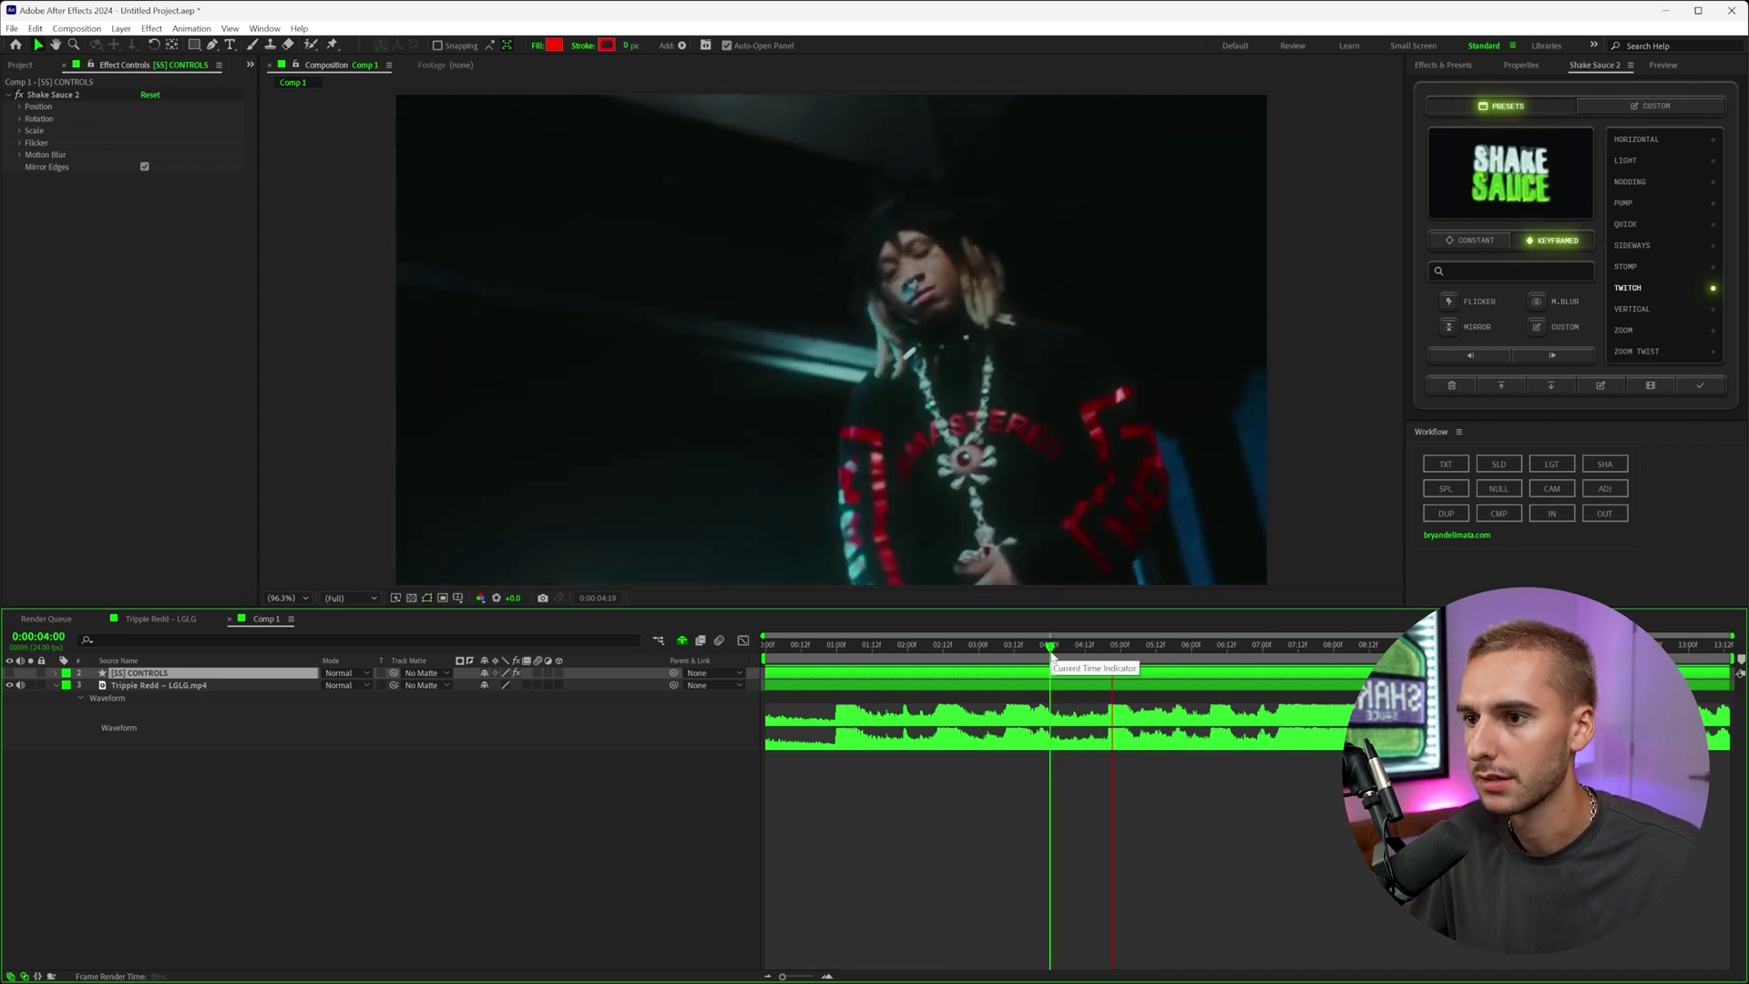
pyautogui.click(1110, 649)
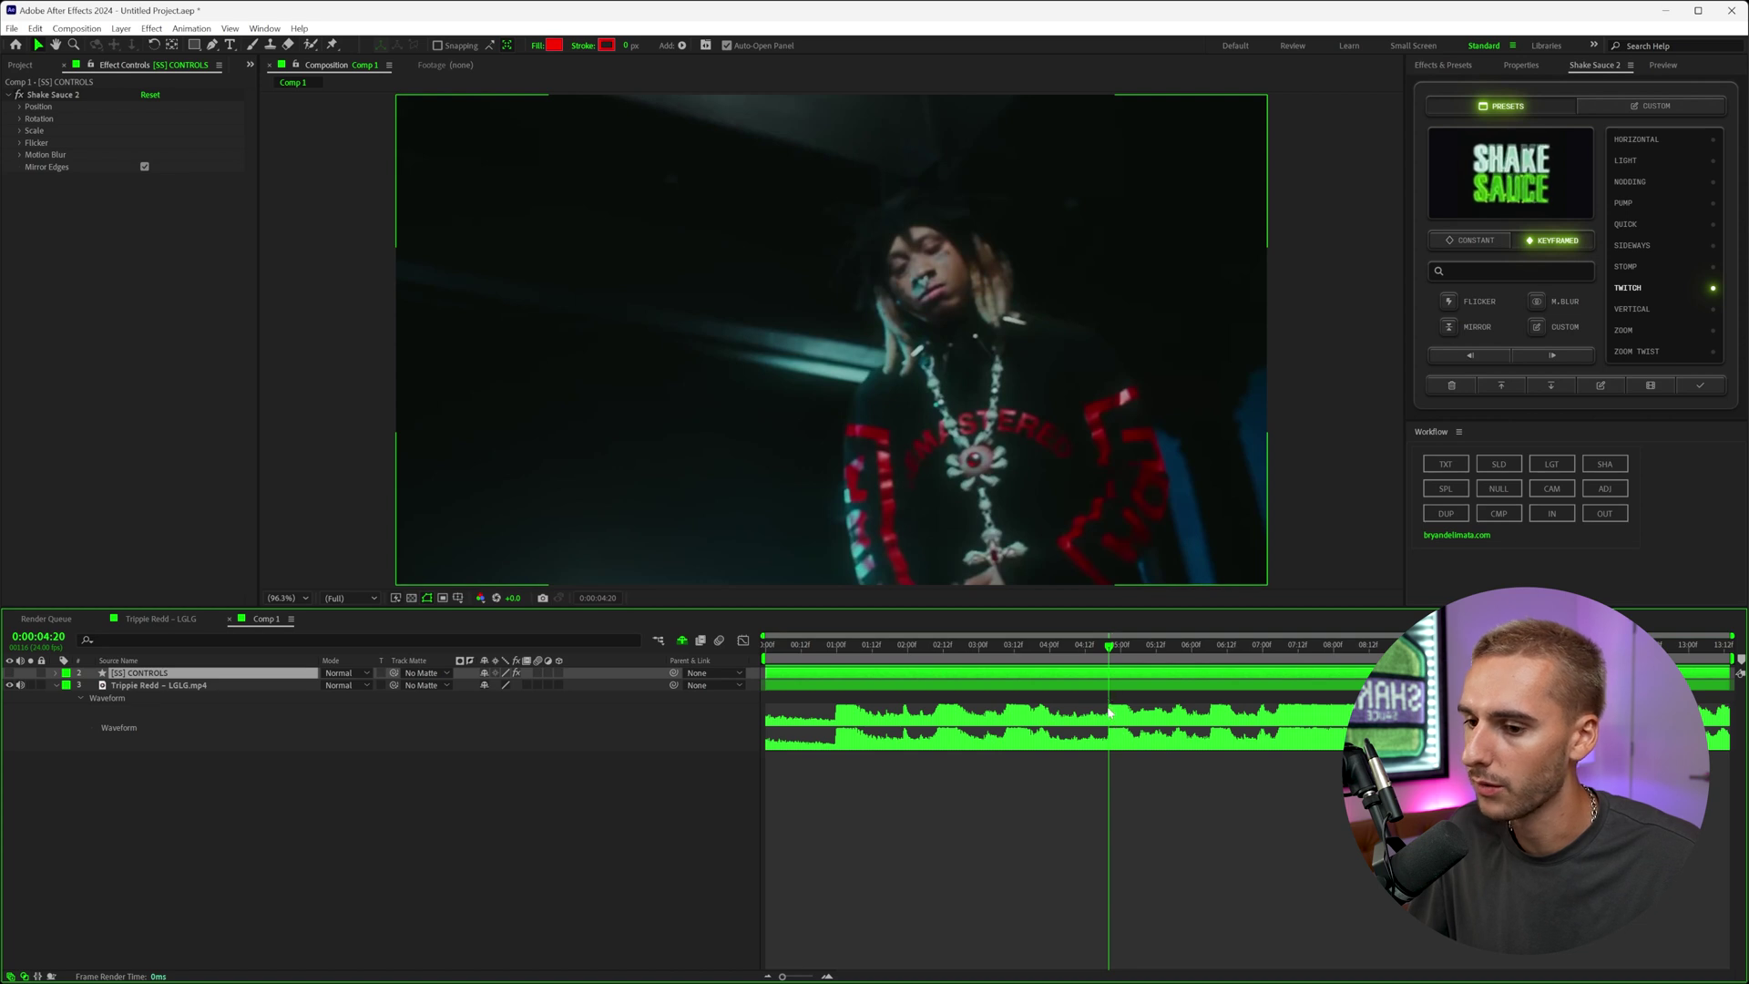
pyautogui.click(953, 832)
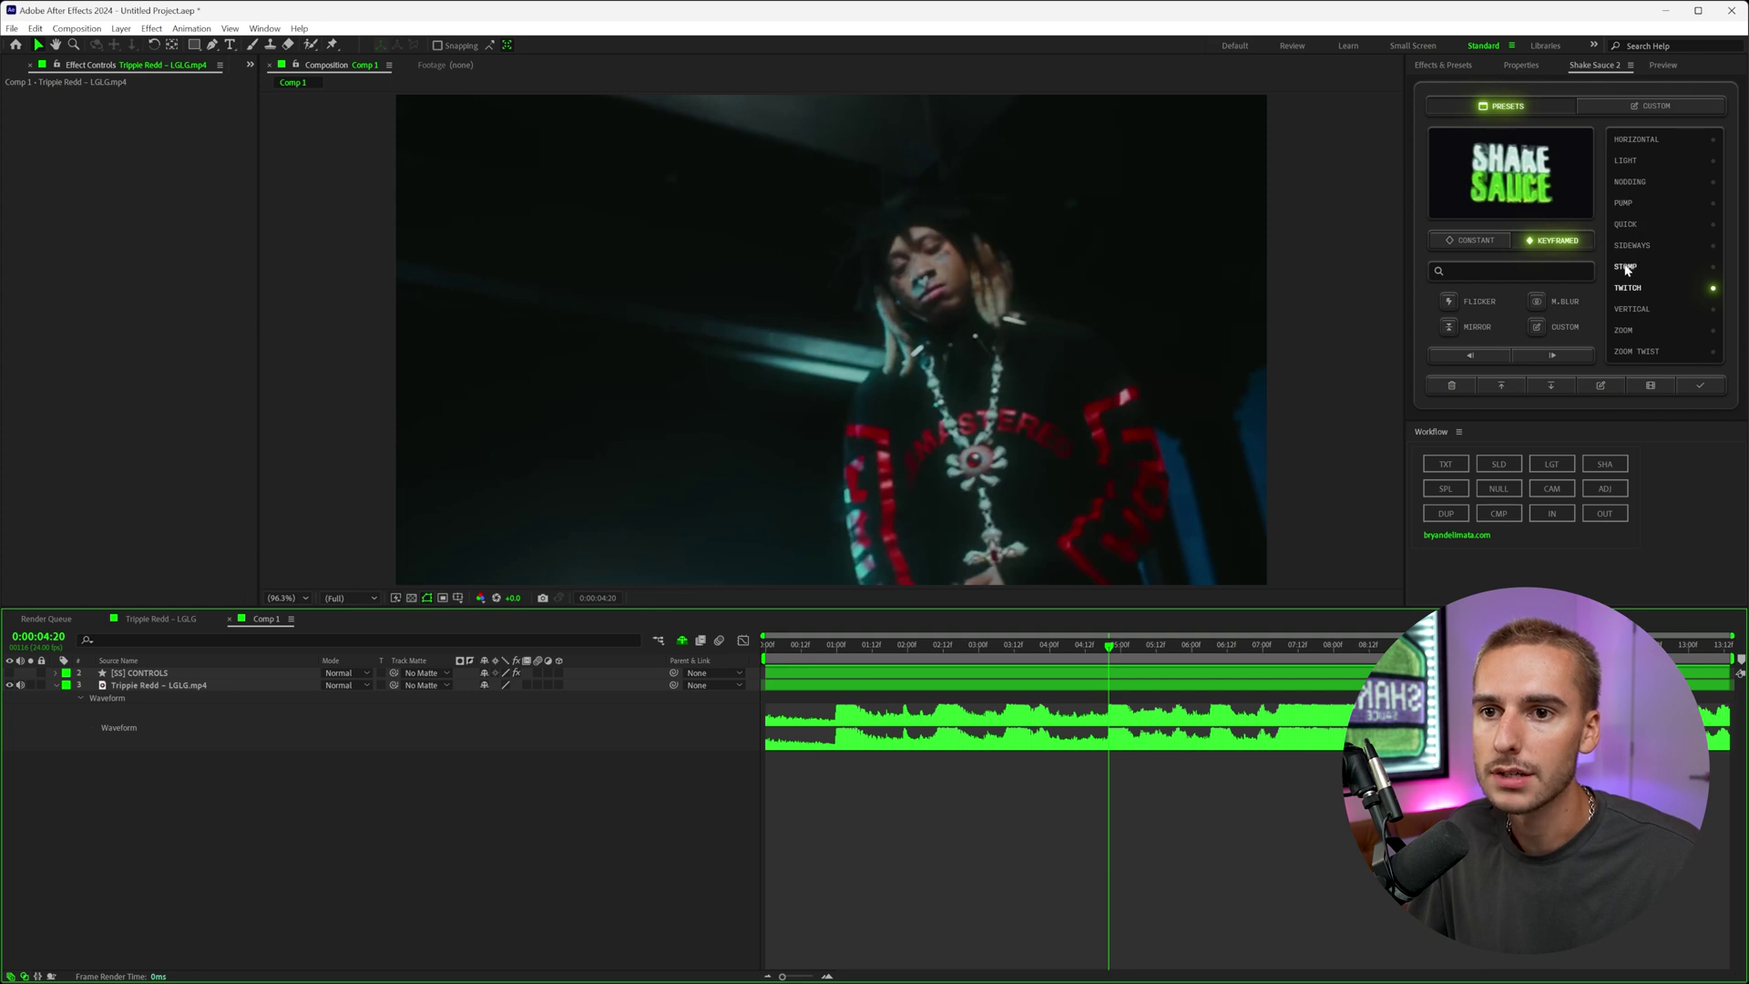
pyautogui.click(1623, 228)
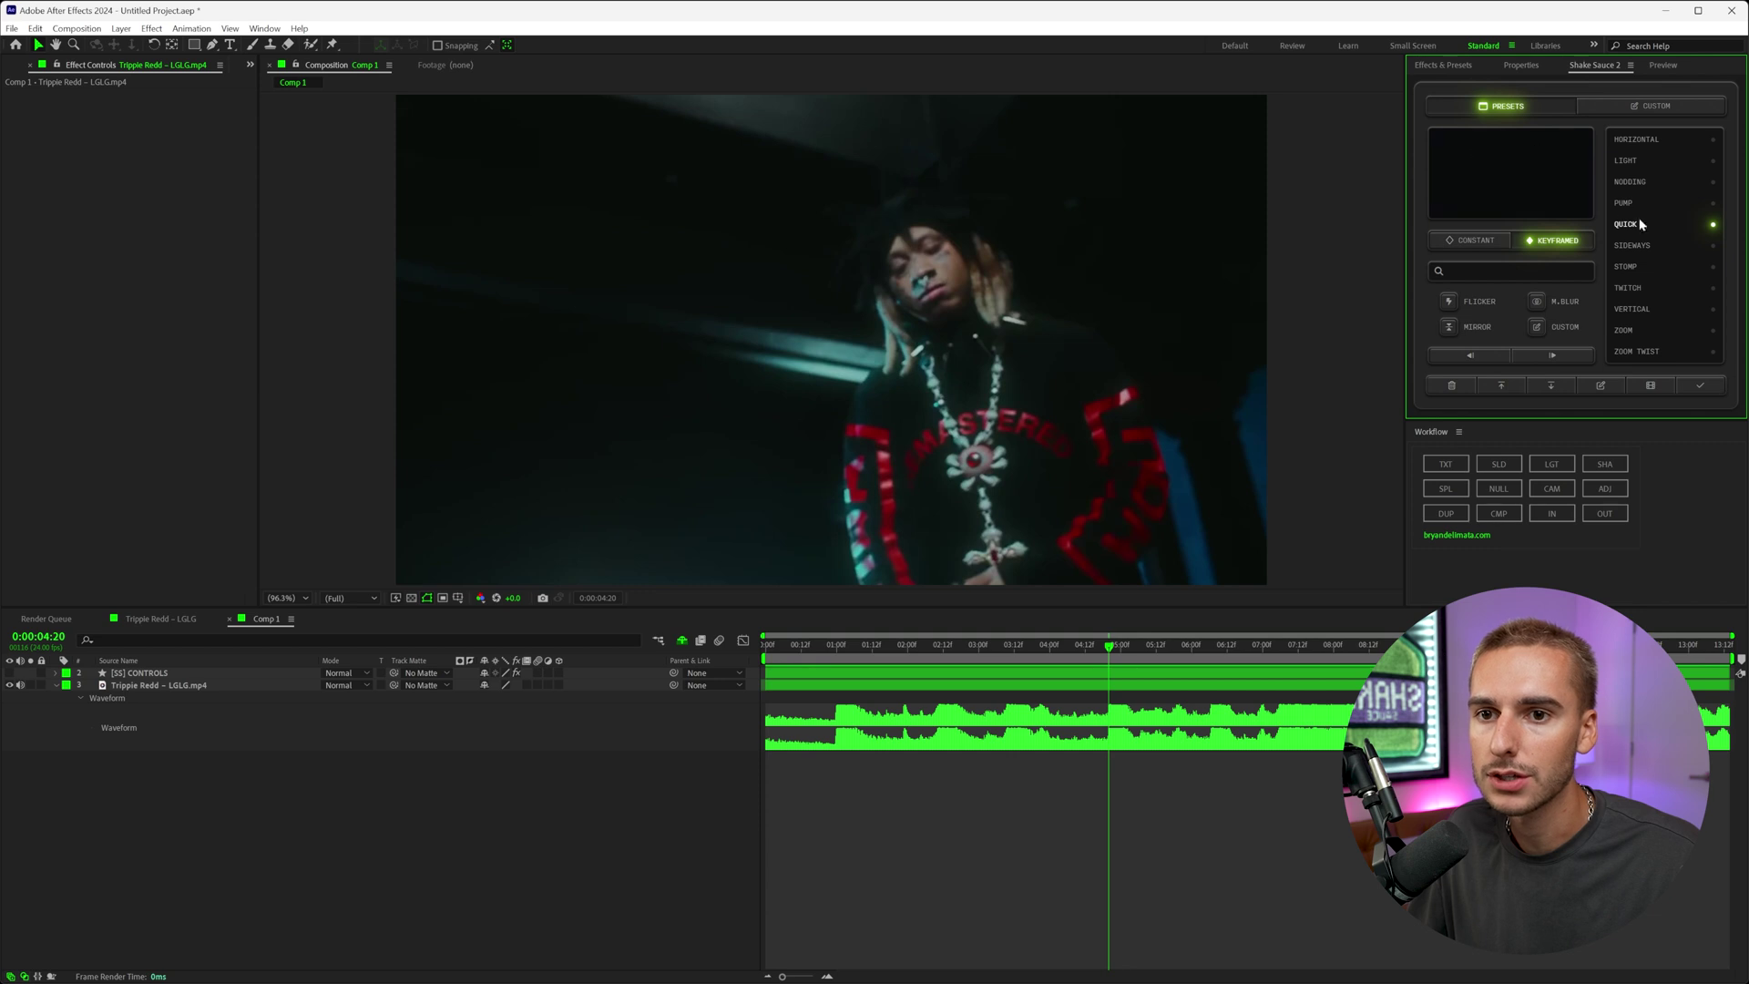
pyautogui.click(1702, 386)
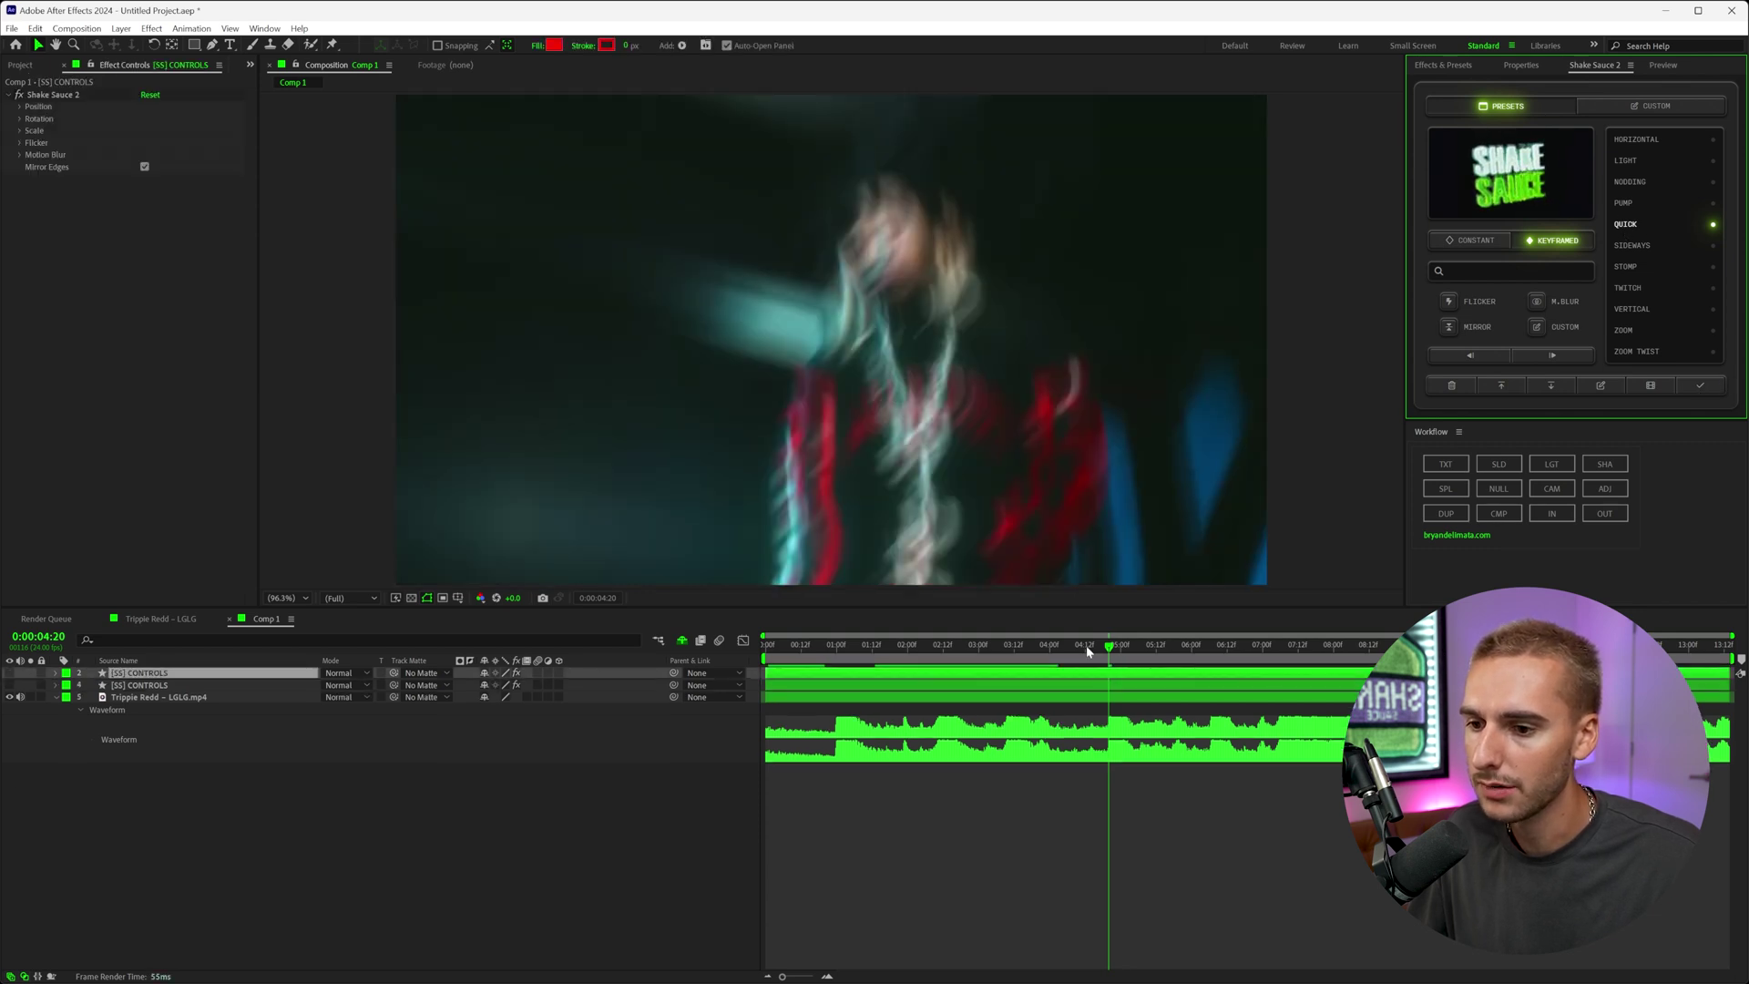
# Play back Comp 1 around the Quick shake to check its timing with the music.
pyautogui.click(802, 646)
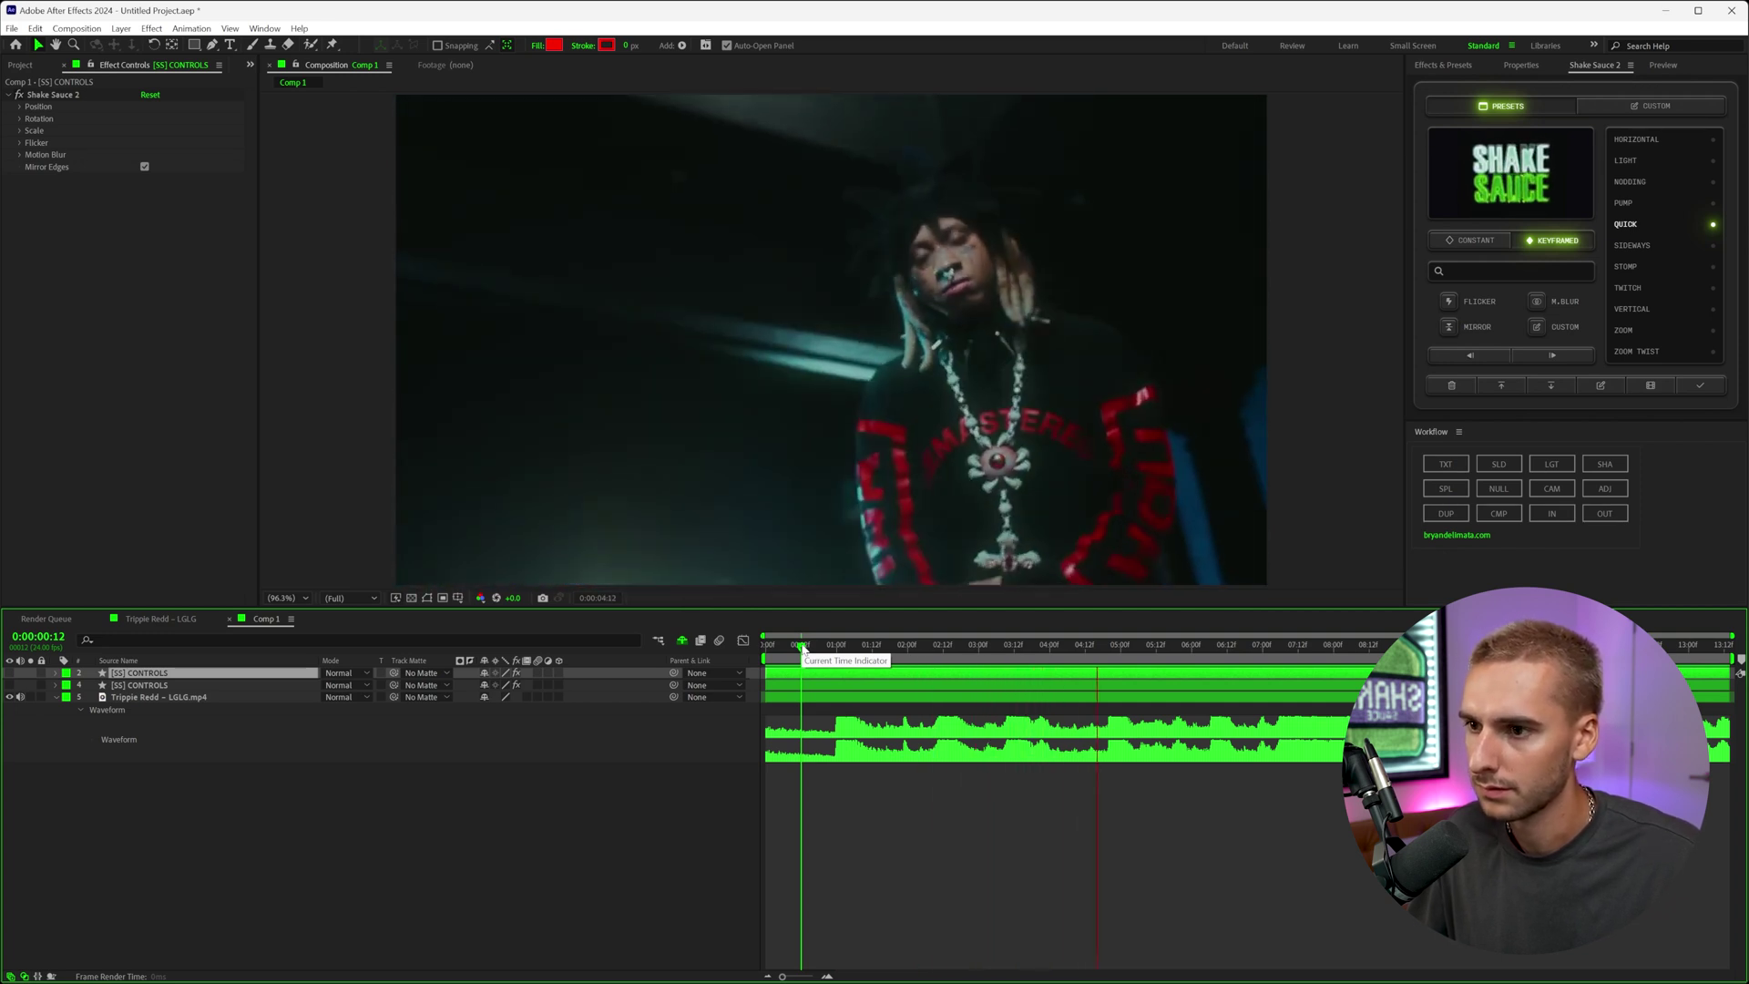
pyautogui.press('space')
pyautogui.click(1085, 646)
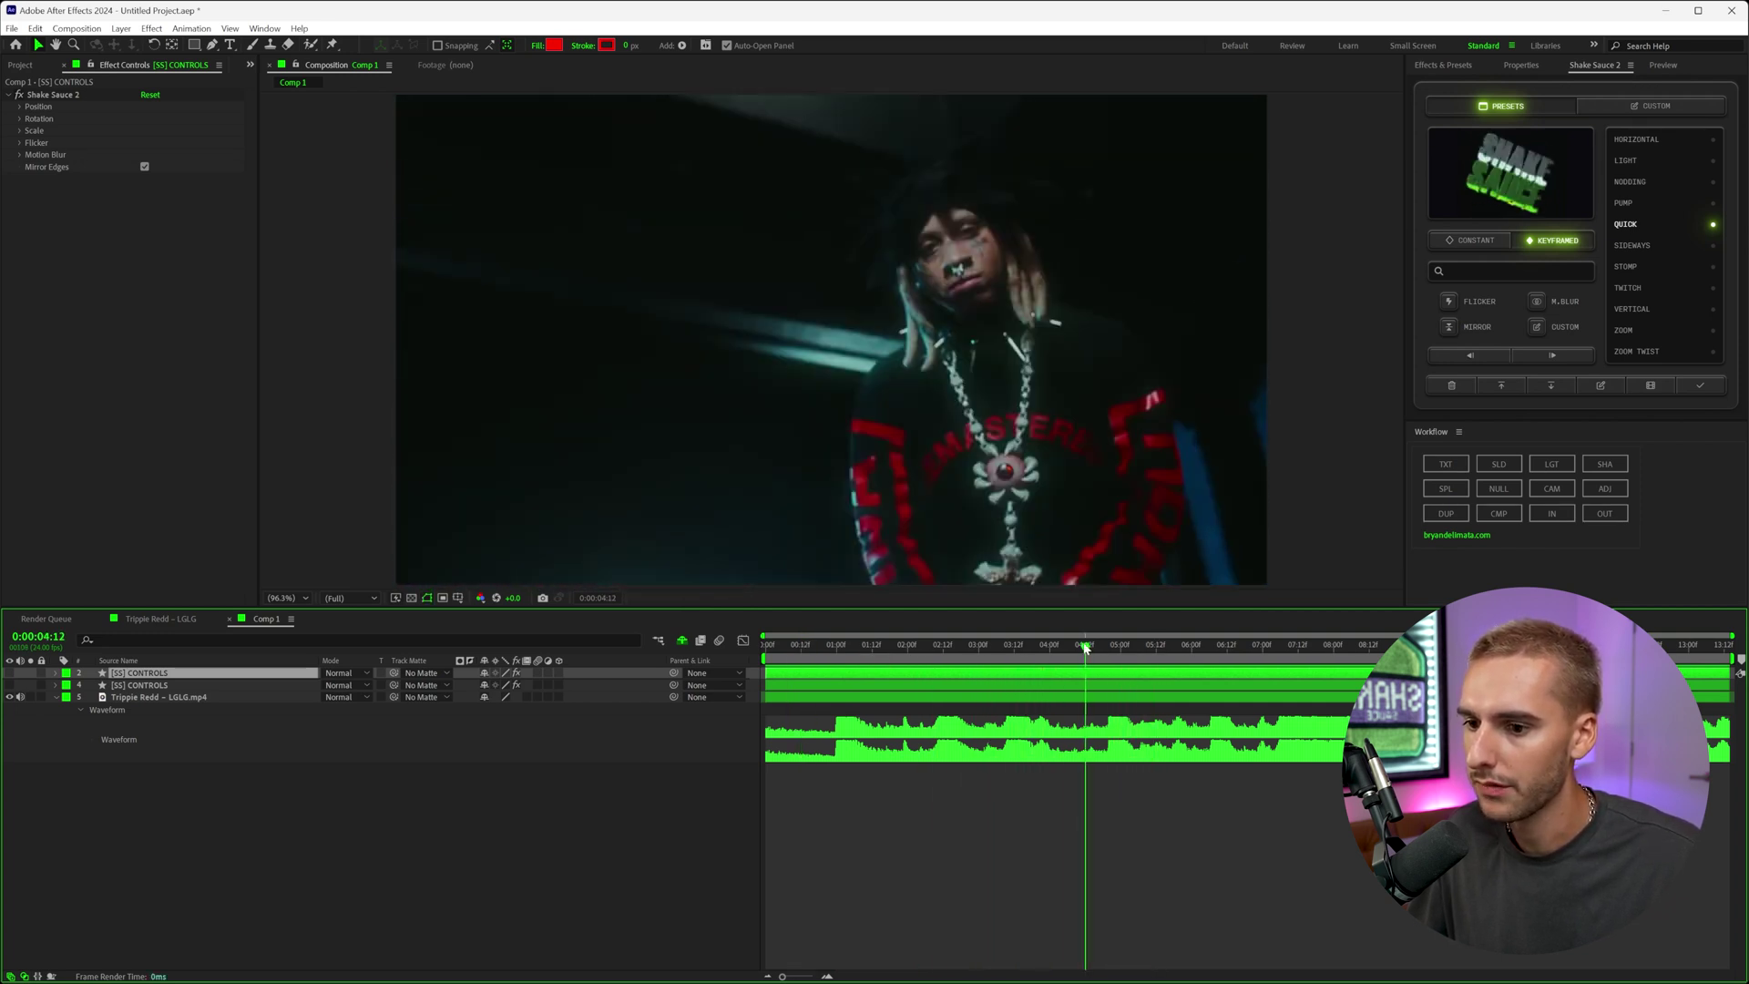
pyautogui.press('space')
# Reveal the Quick shake's position, rotation and flicker keyframes and paste a copy of them at the following beat, 0:00:06:06.
pyautogui.press('space')
pyautogui.press('space')
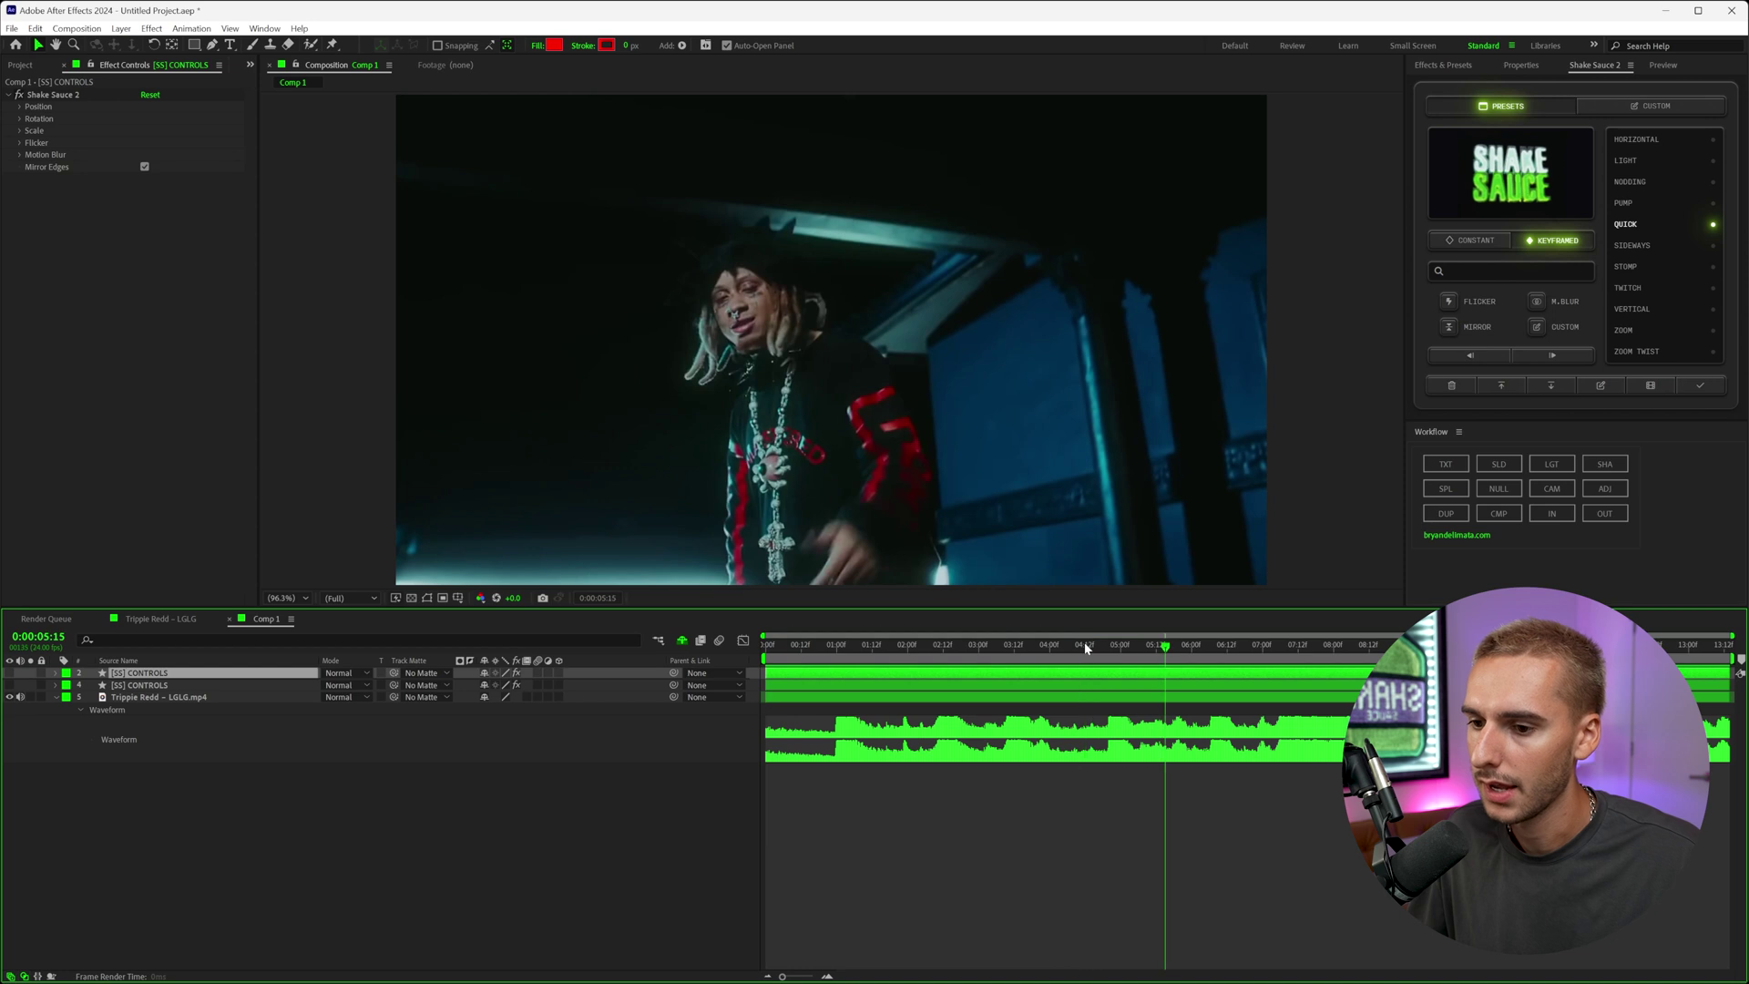
pyautogui.press('space')
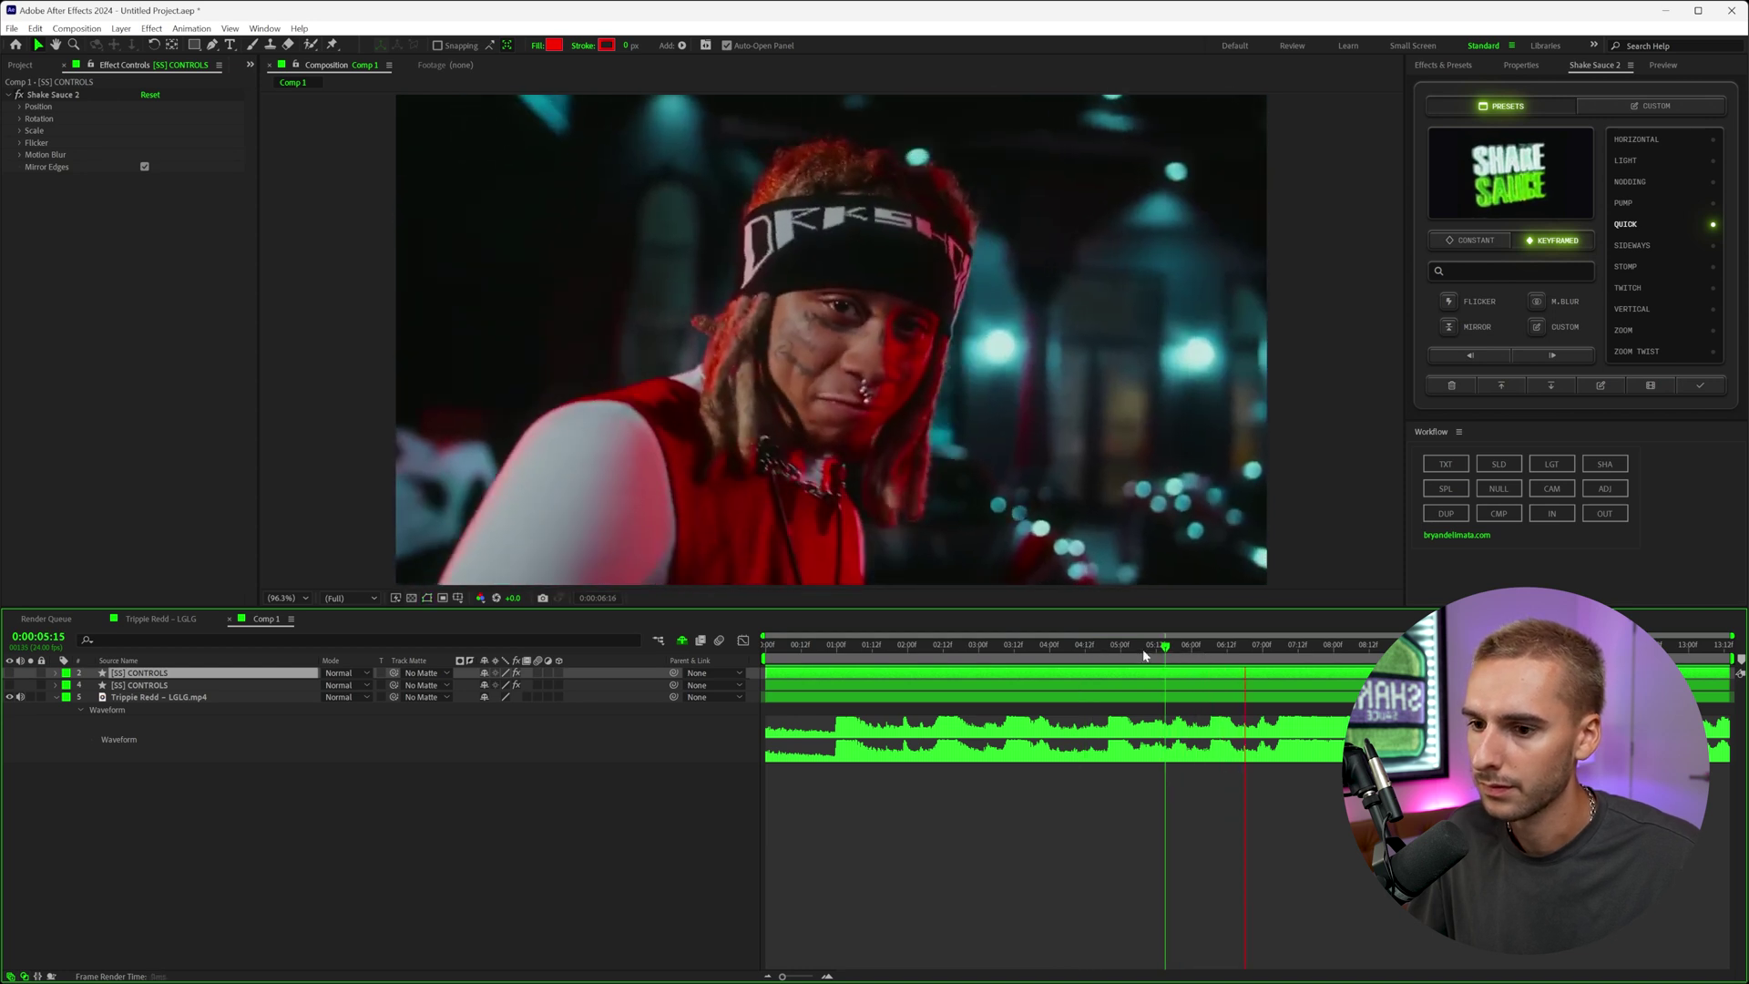
pyautogui.click(1250, 647)
pyautogui.moveTo(1249, 649); pyautogui.dragTo(1264, 650)
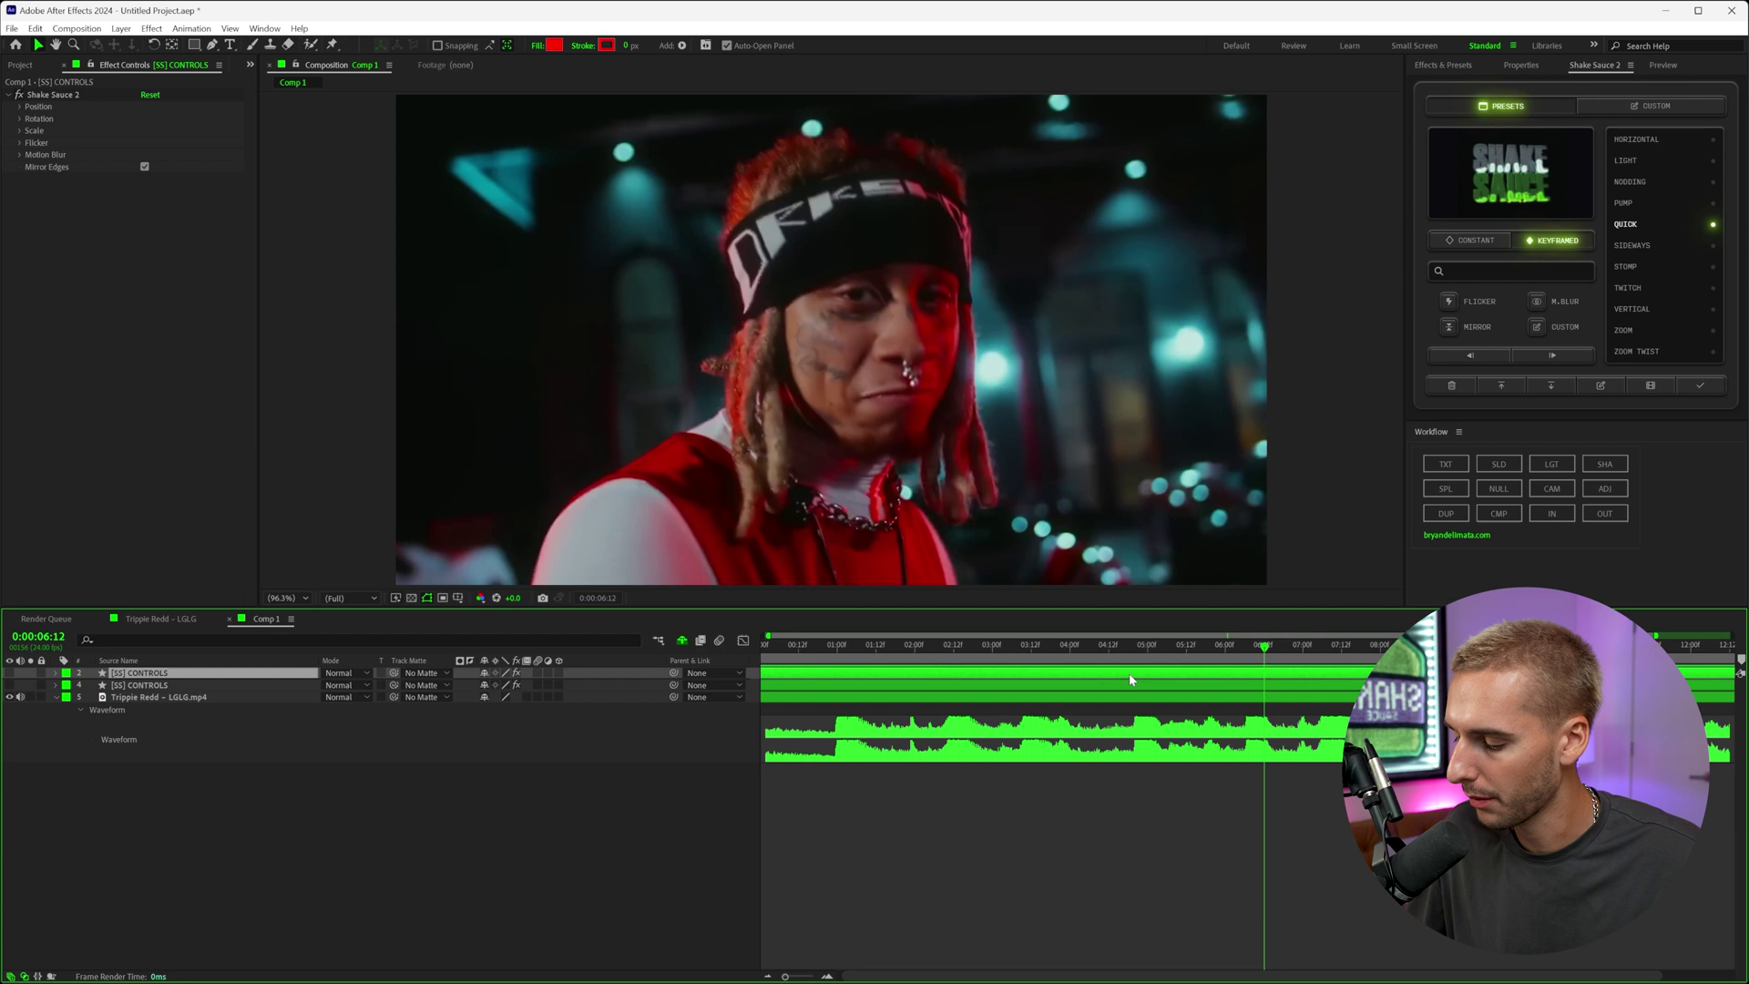
pyautogui.press('u')
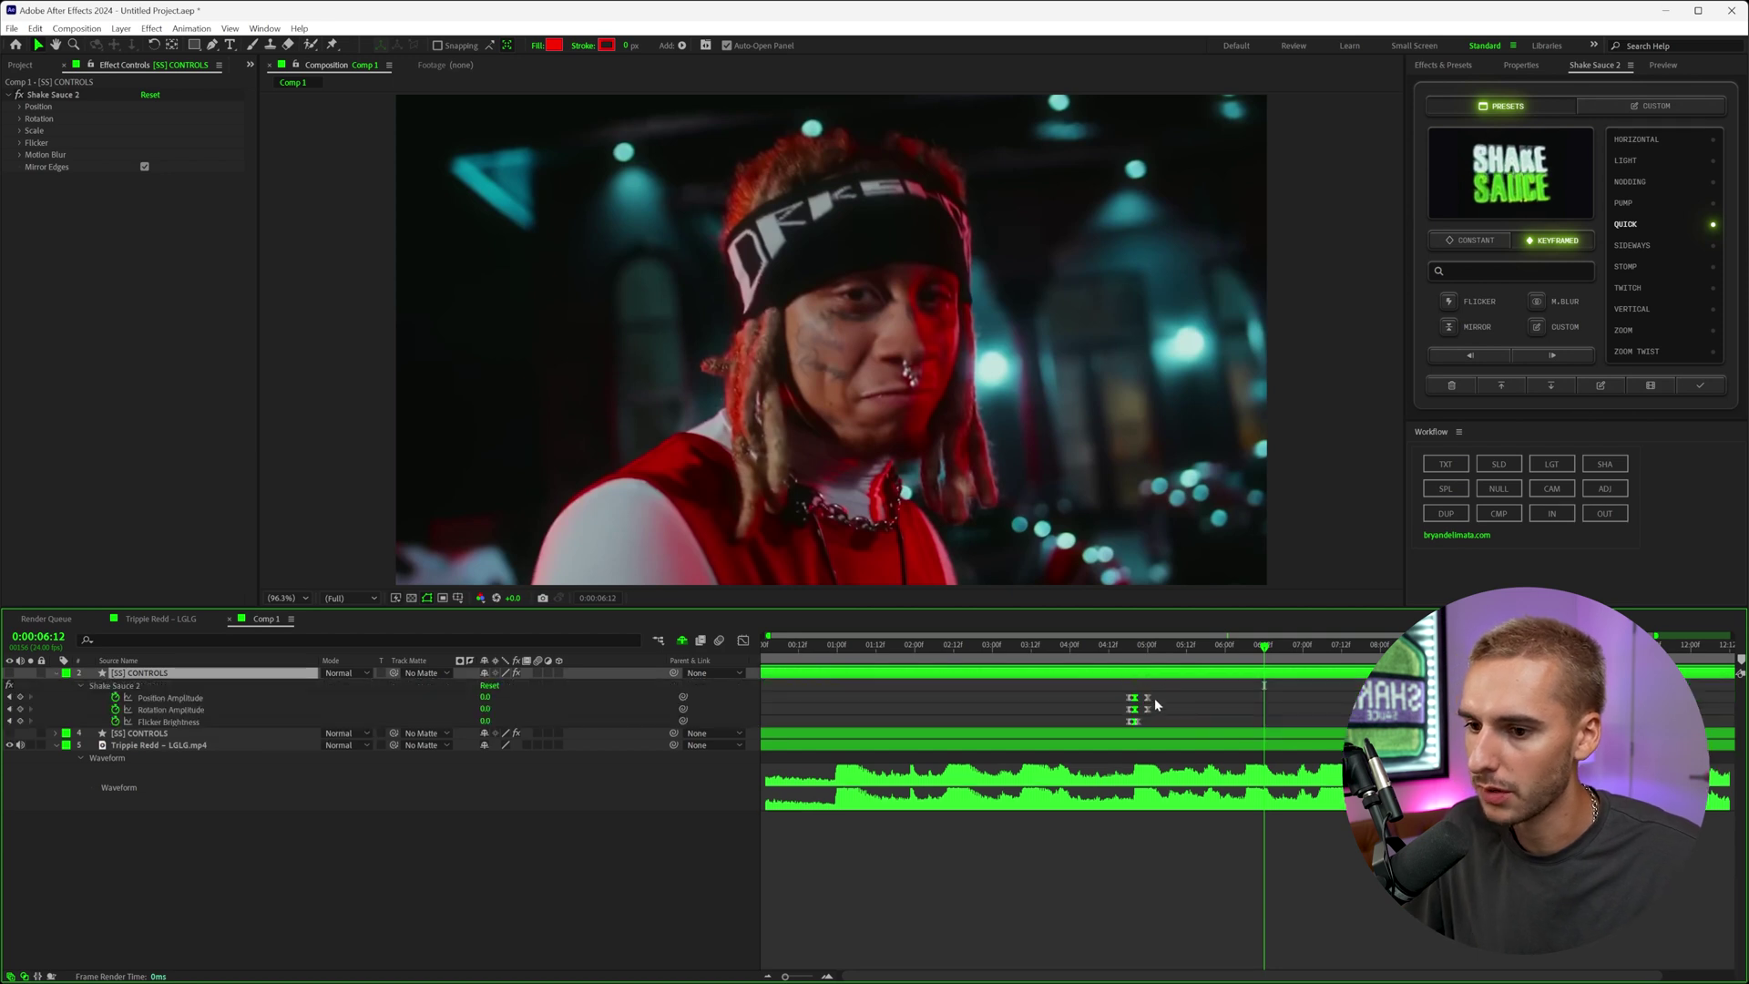
pyautogui.moveTo(1124, 658); pyautogui.dragTo(1113, 726)
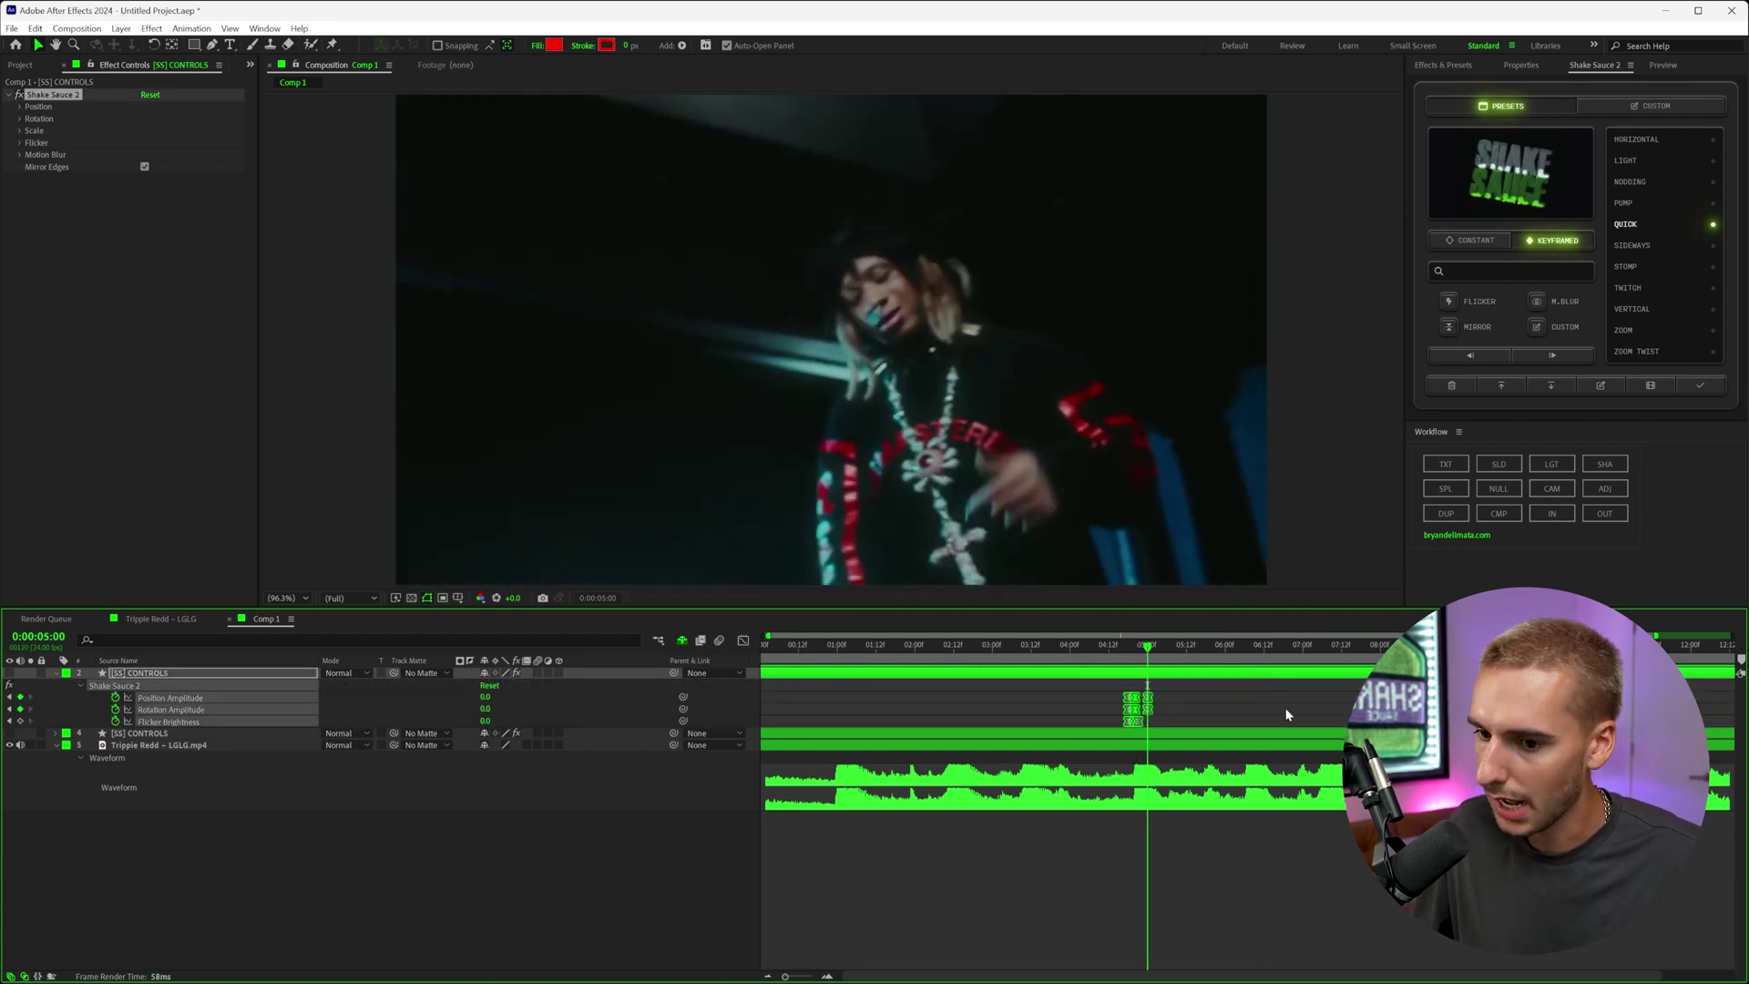
pyautogui.click(1245, 650)
pyautogui.hotkey('ctrl', 'v')
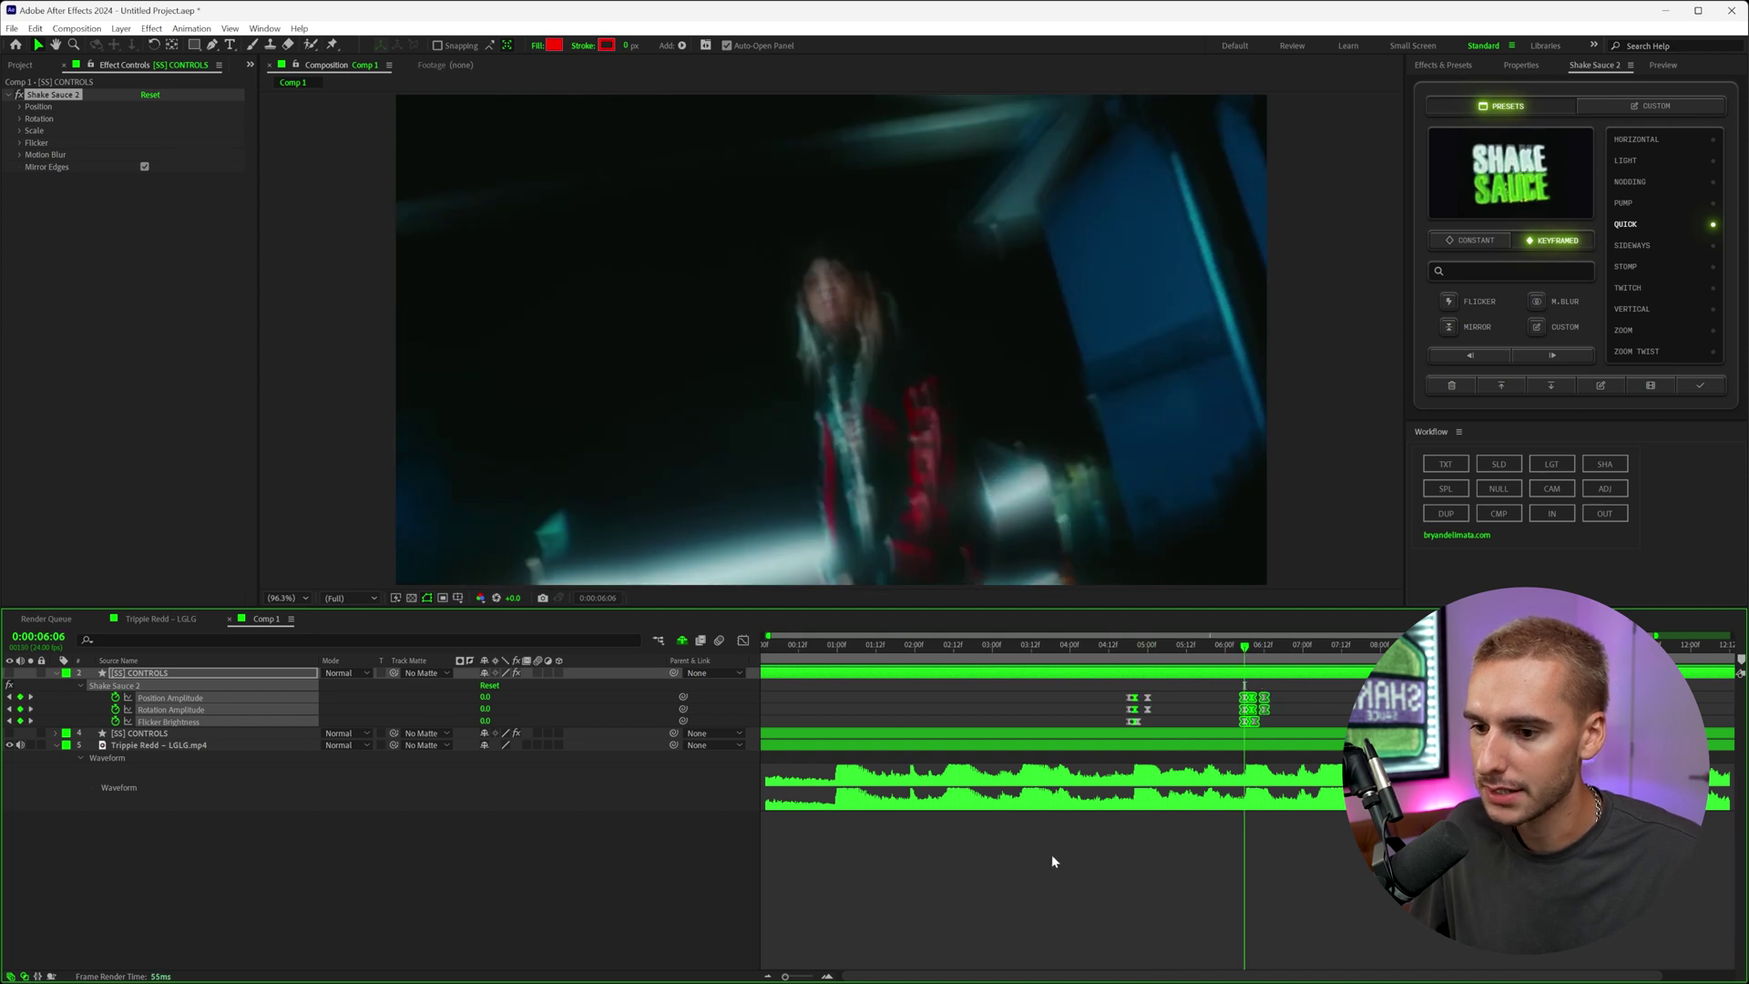
# Shift the pasted shake keyframes two frames earlier so the shake's peak lands on 0:00:06:06.
pyautogui.press('=')
pyautogui.press('=')
pyautogui.press('=')
pyautogui.moveTo(1298, 719); pyautogui.dragTo(1255, 722)
# Lengthen the second Quick shake by moving its closing position, rotation and flicker keyframes about five frames later.
pyautogui.moveTo(1170, 648); pyautogui.dragTo(1324, 679)
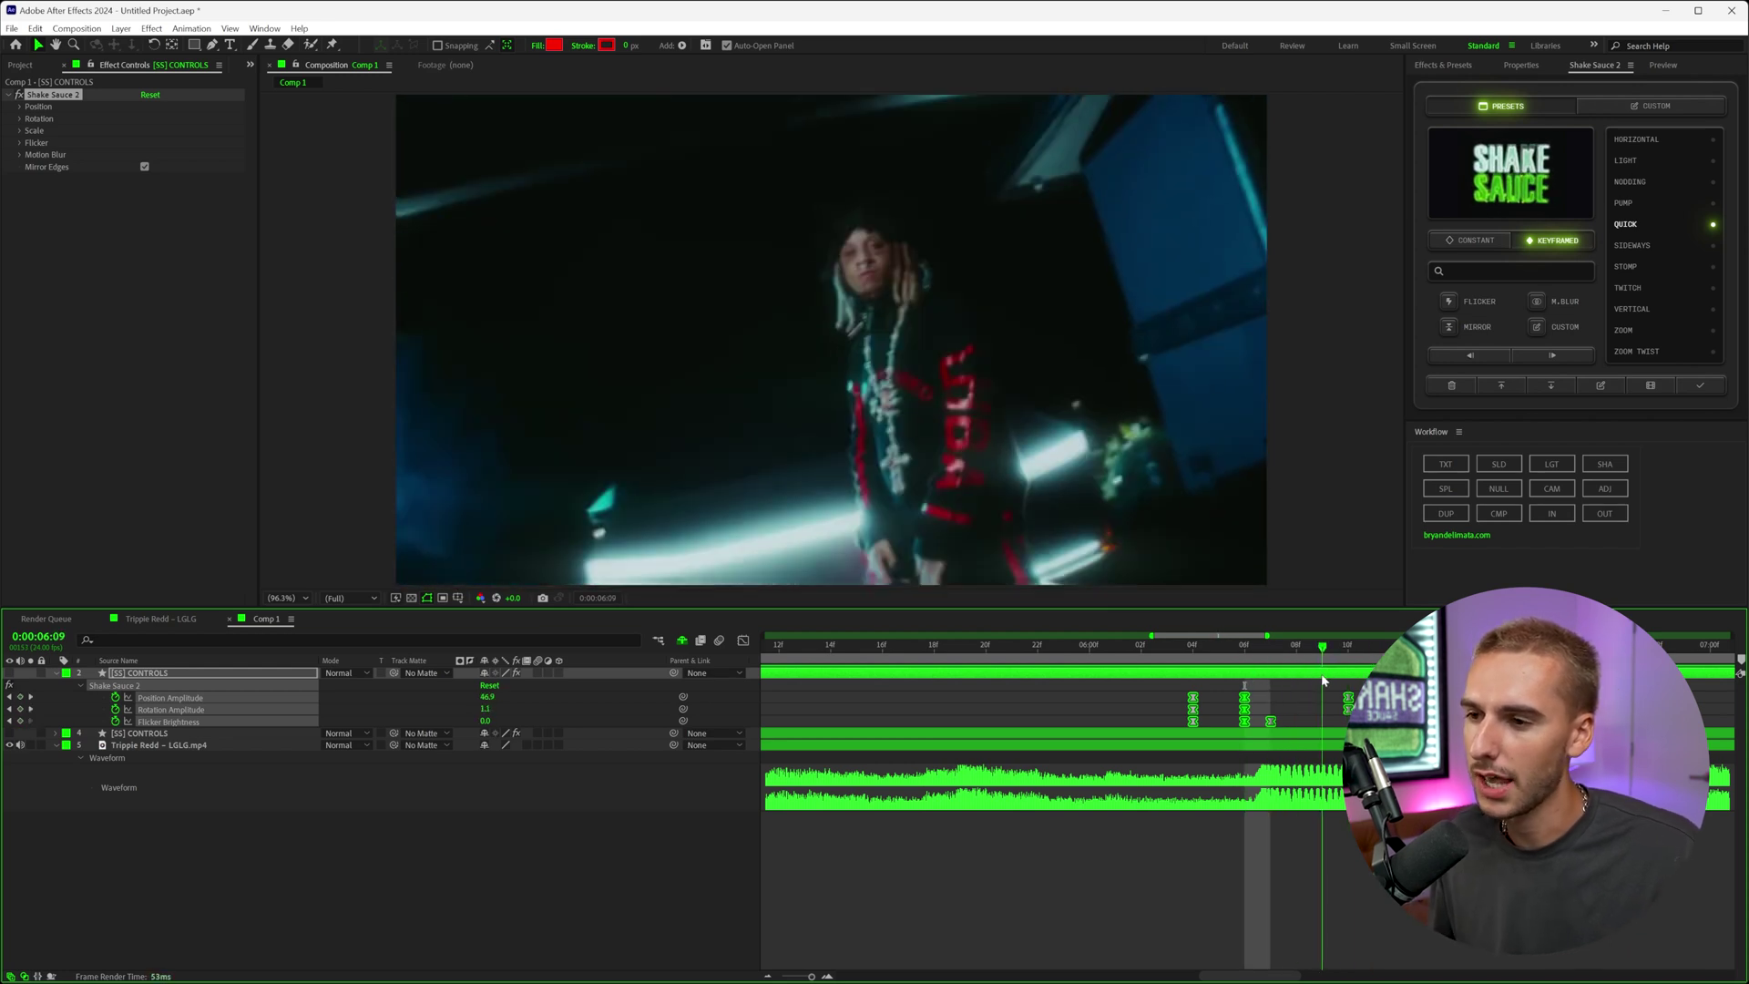
pyautogui.press('space')
pyautogui.press('space')
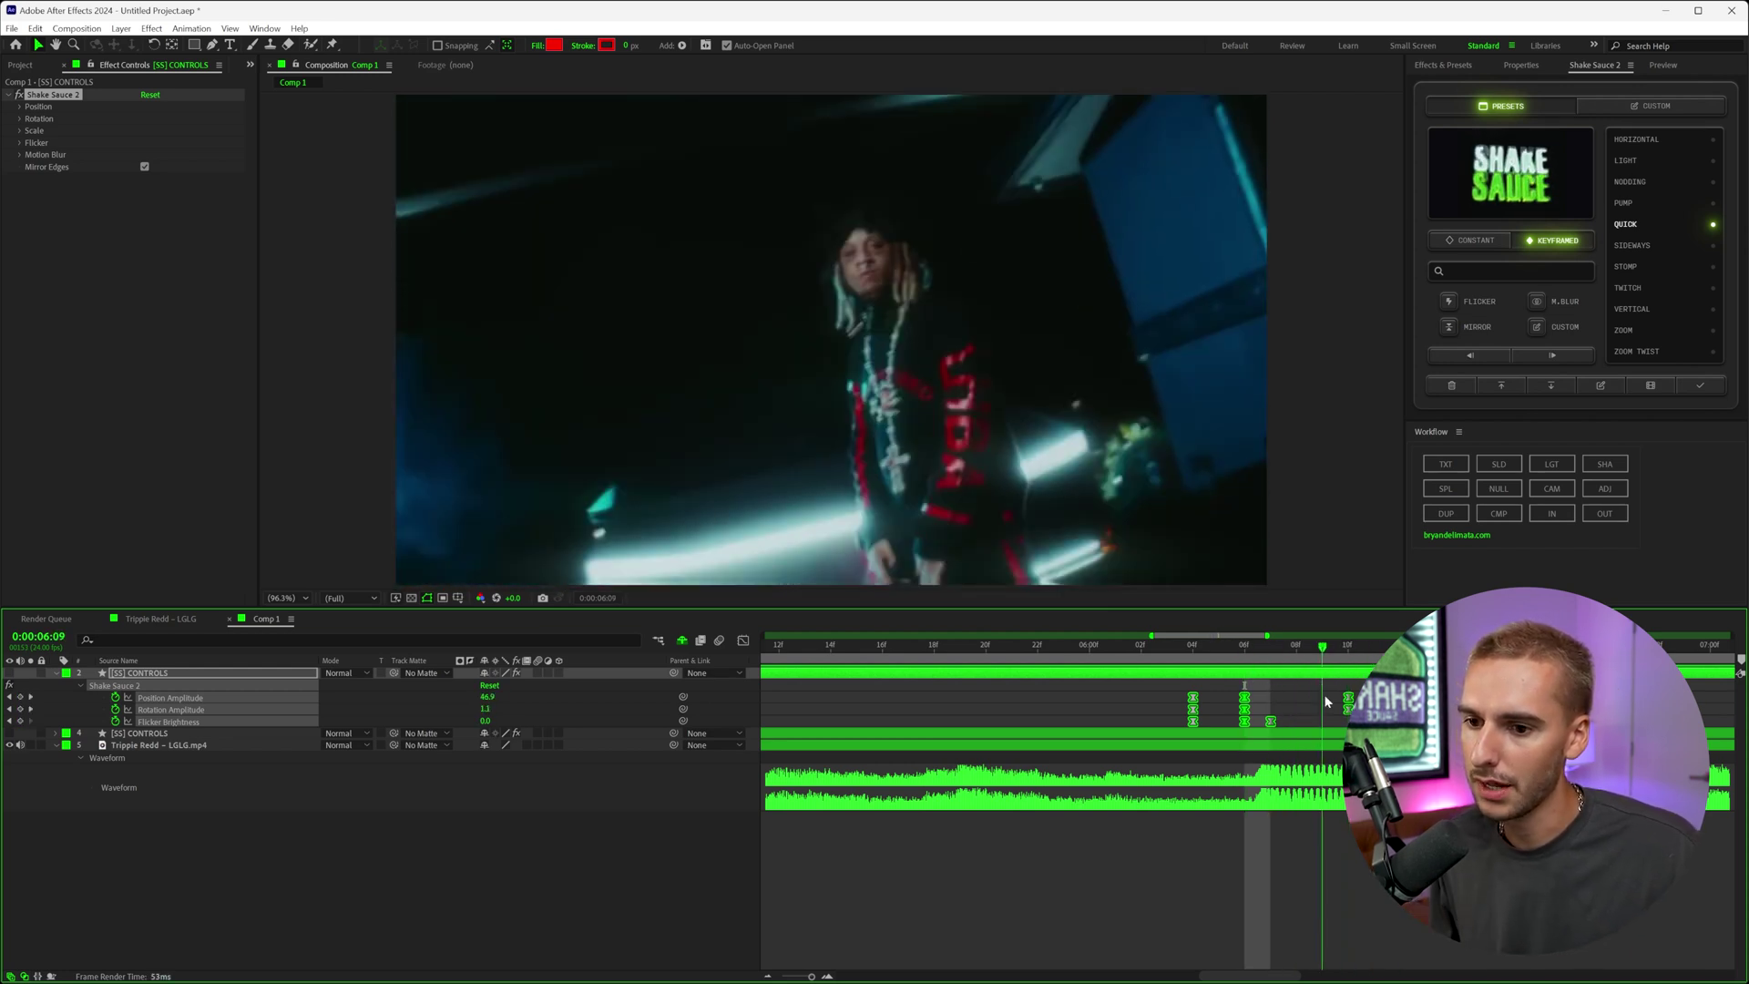
pyautogui.moveTo(1349, 690); pyautogui.dragTo(1277, 730)
pyautogui.press('Delete')
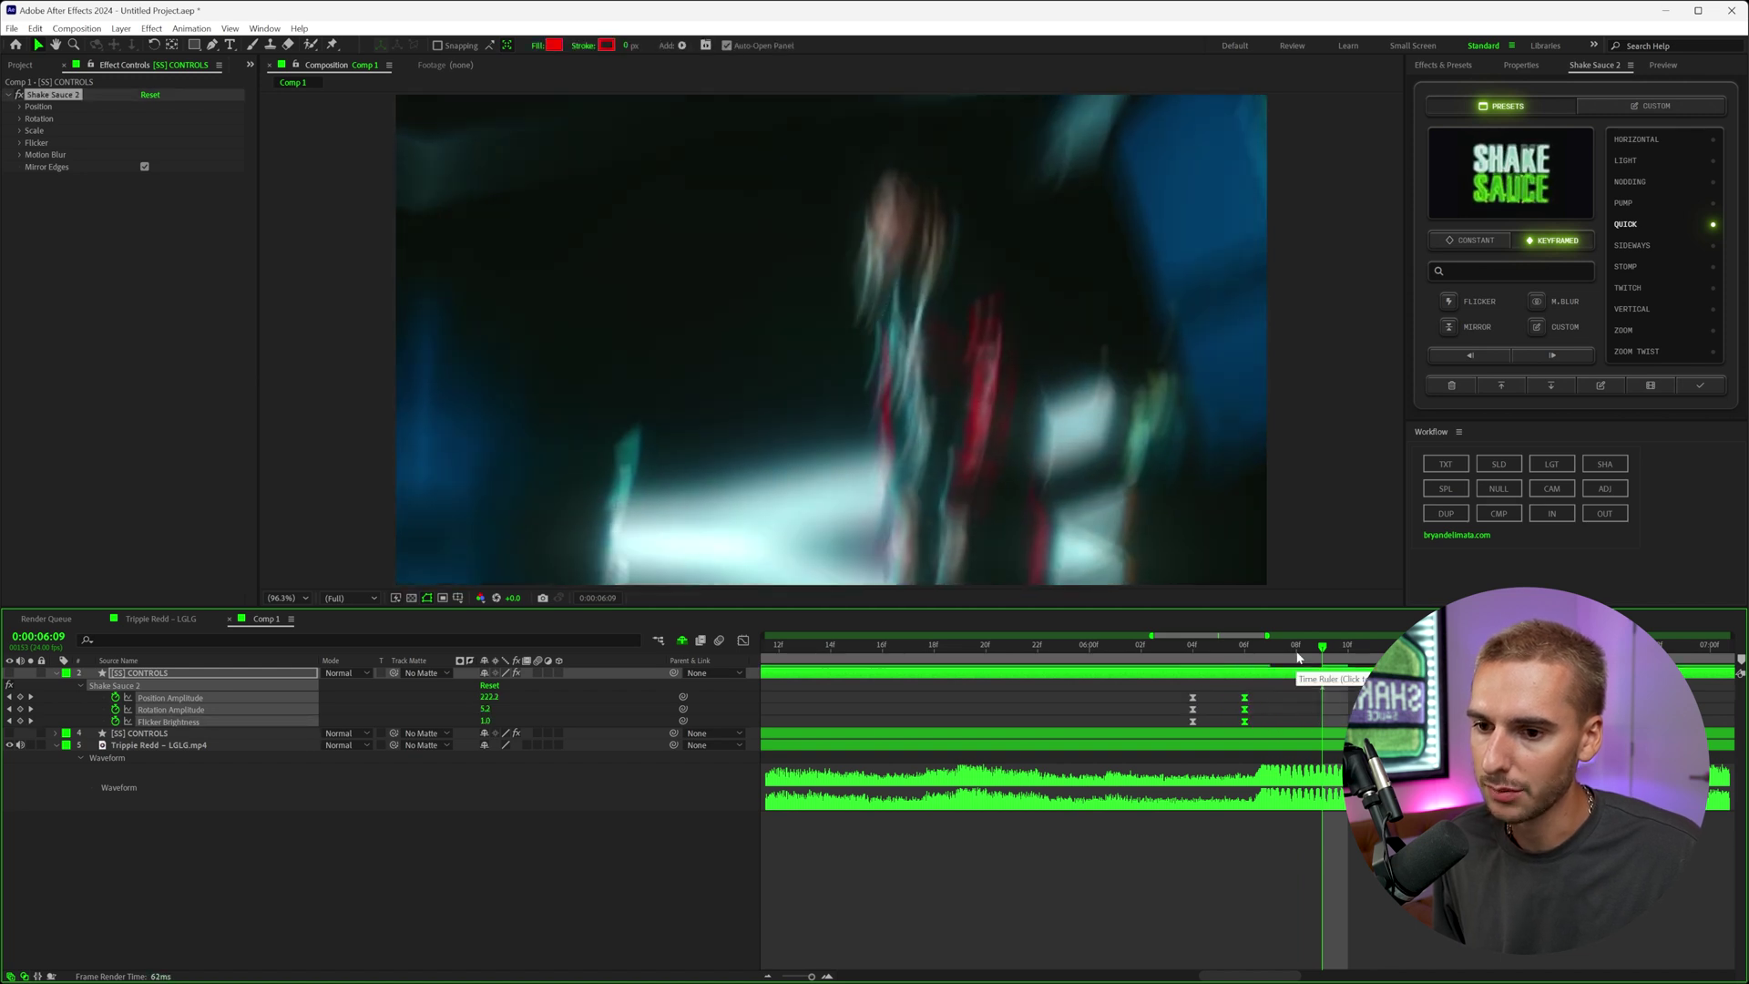
pyautogui.press('space')
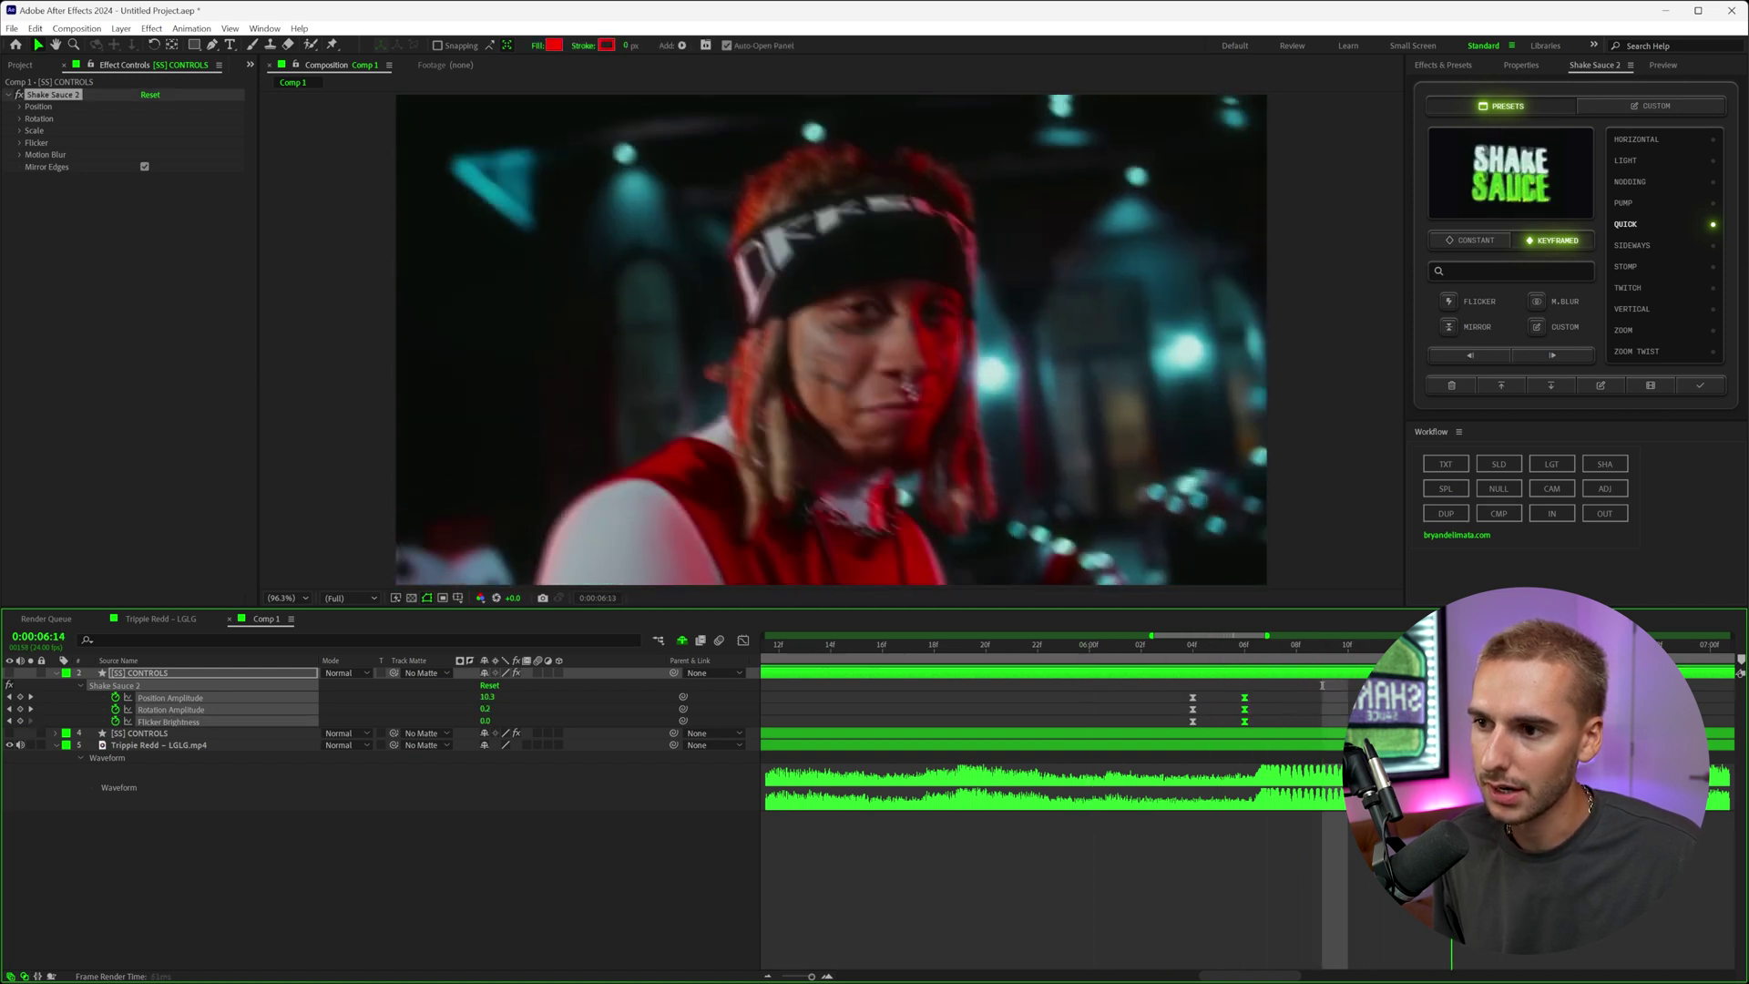
pyautogui.moveTo(1451, 691); pyautogui.dragTo(1222, 691)
# Play back Comp 1 from 0:00:04:09 to review both Quick shakes.
pyautogui.scroll(-4, 1053, 684)
pyautogui.click(915, 658)
pyautogui.press('space')
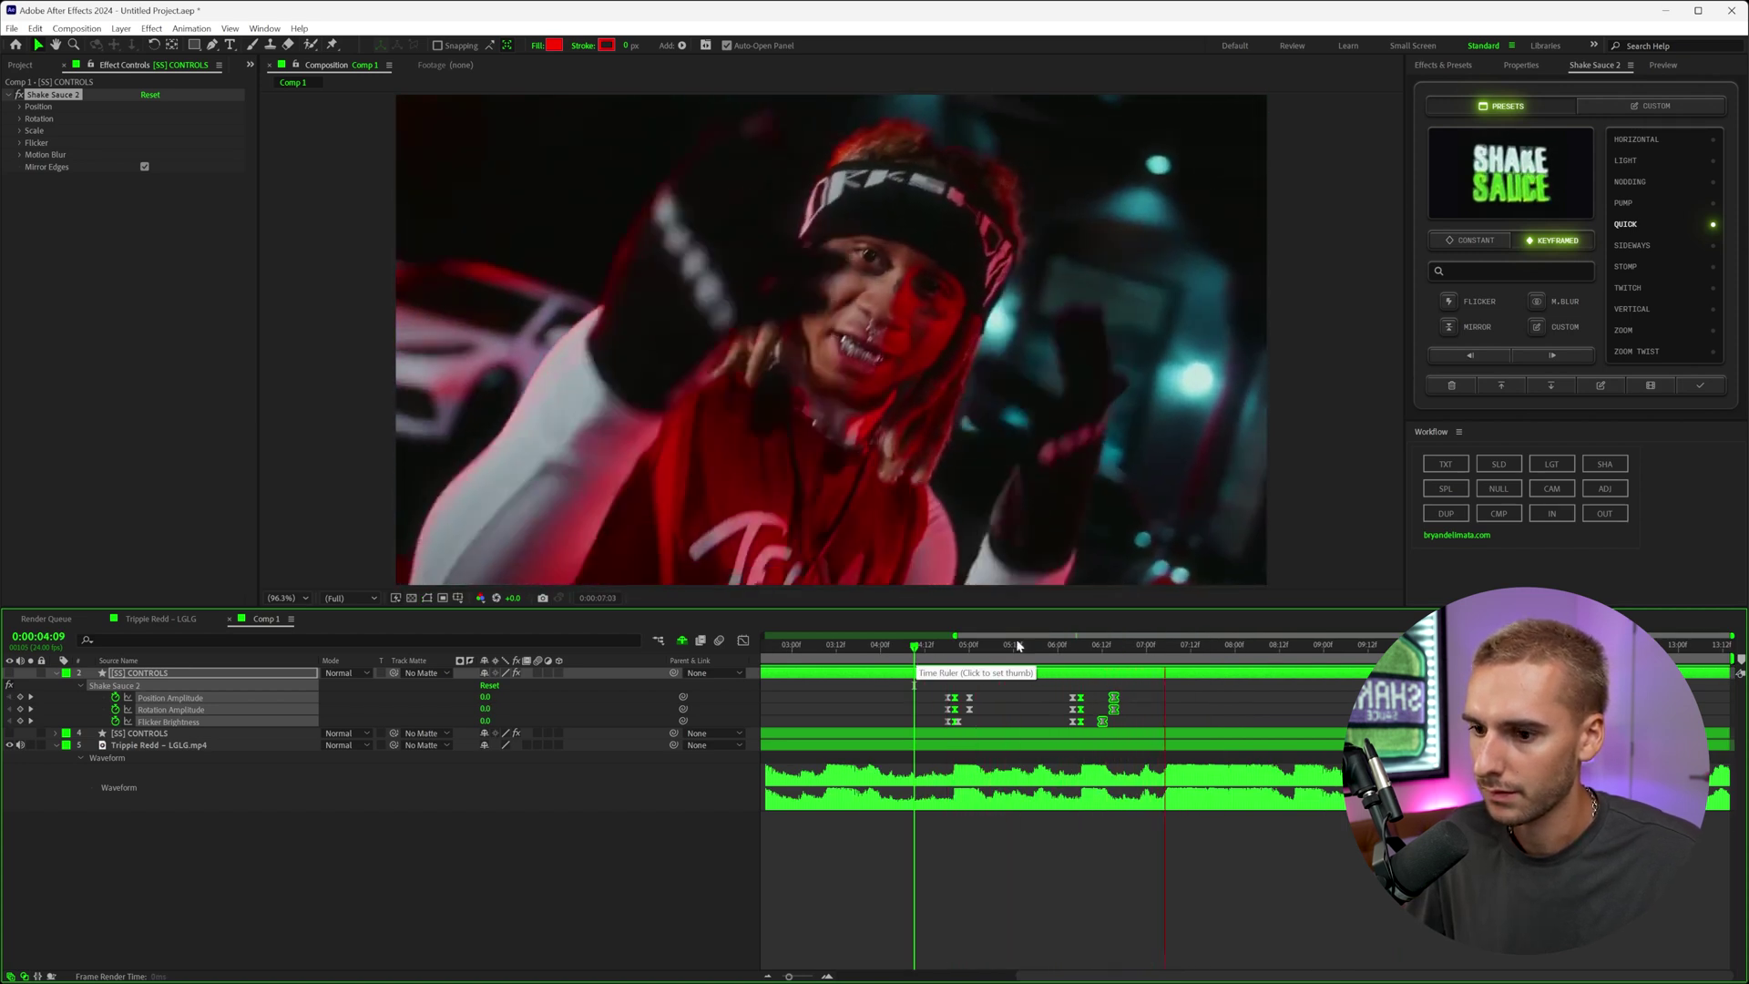
# Move the second Quick shake's opening and peak keyframes one frame later, putting the peak at 0:00:06:07.
pyautogui.press('space')
pyautogui.click(1081, 646)
pyautogui.scroll(3, 1081, 674)
pyautogui.moveTo(1036, 690); pyautogui.dragTo(1085, 719)
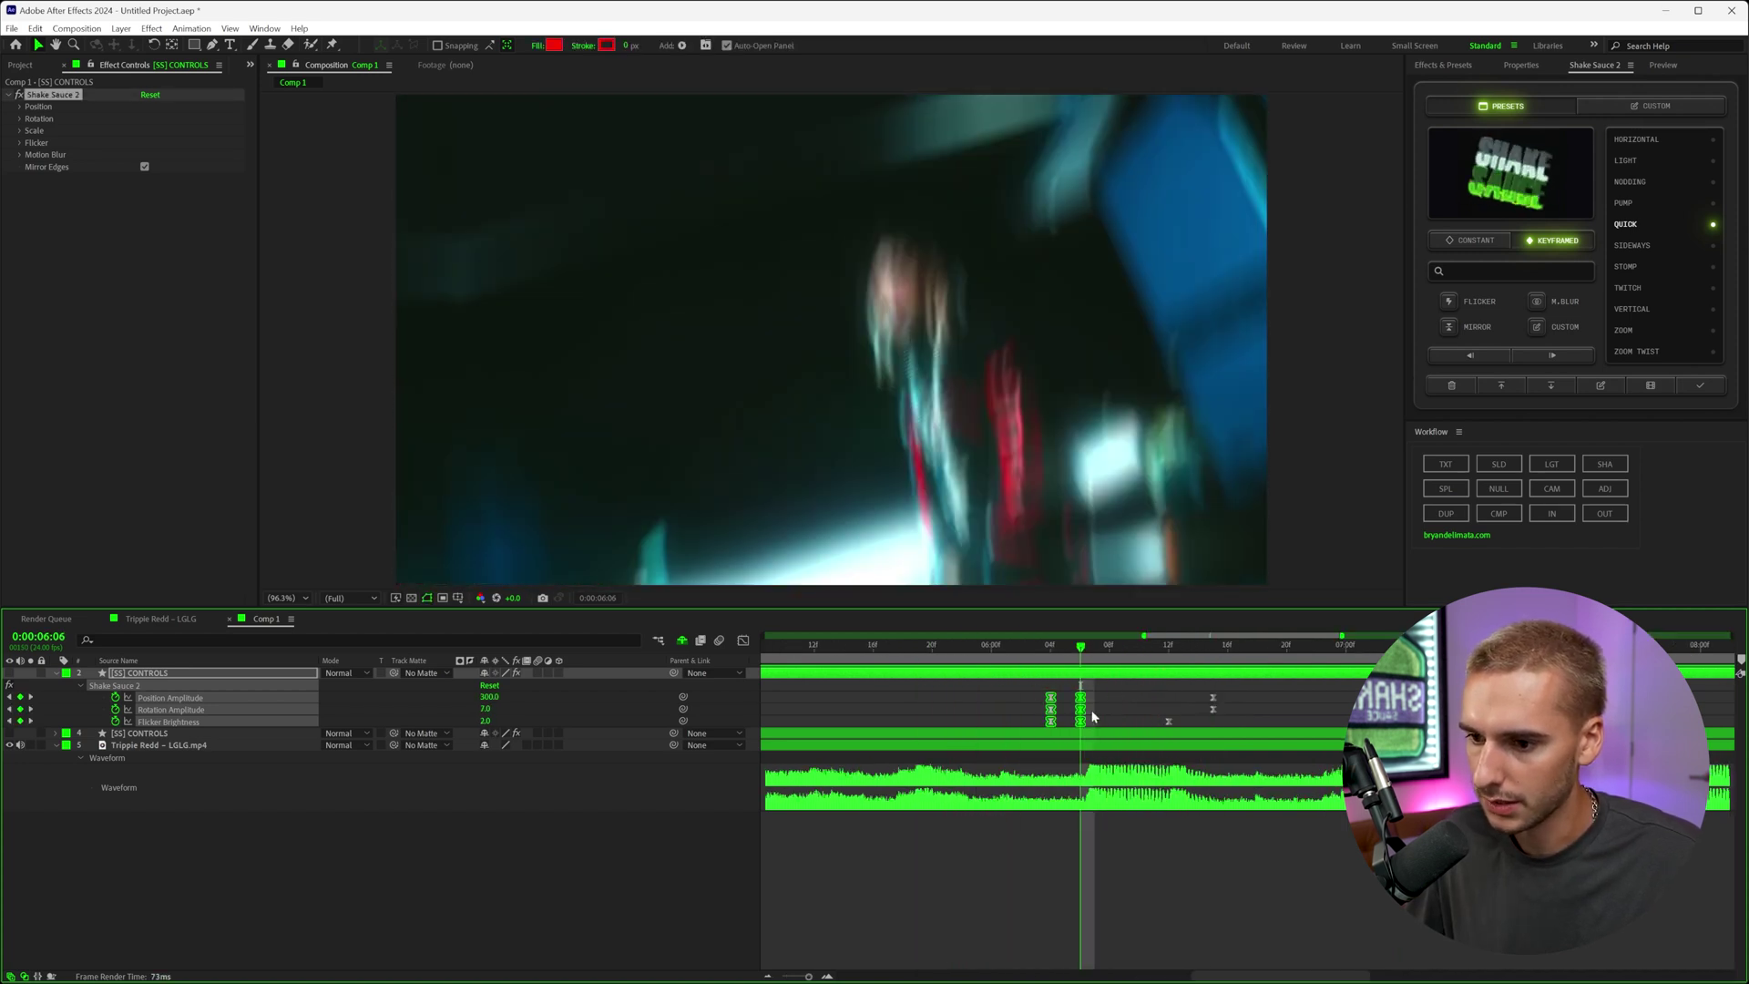
pyautogui.hotkey('alt', 'Right')
pyautogui.click(903, 646)
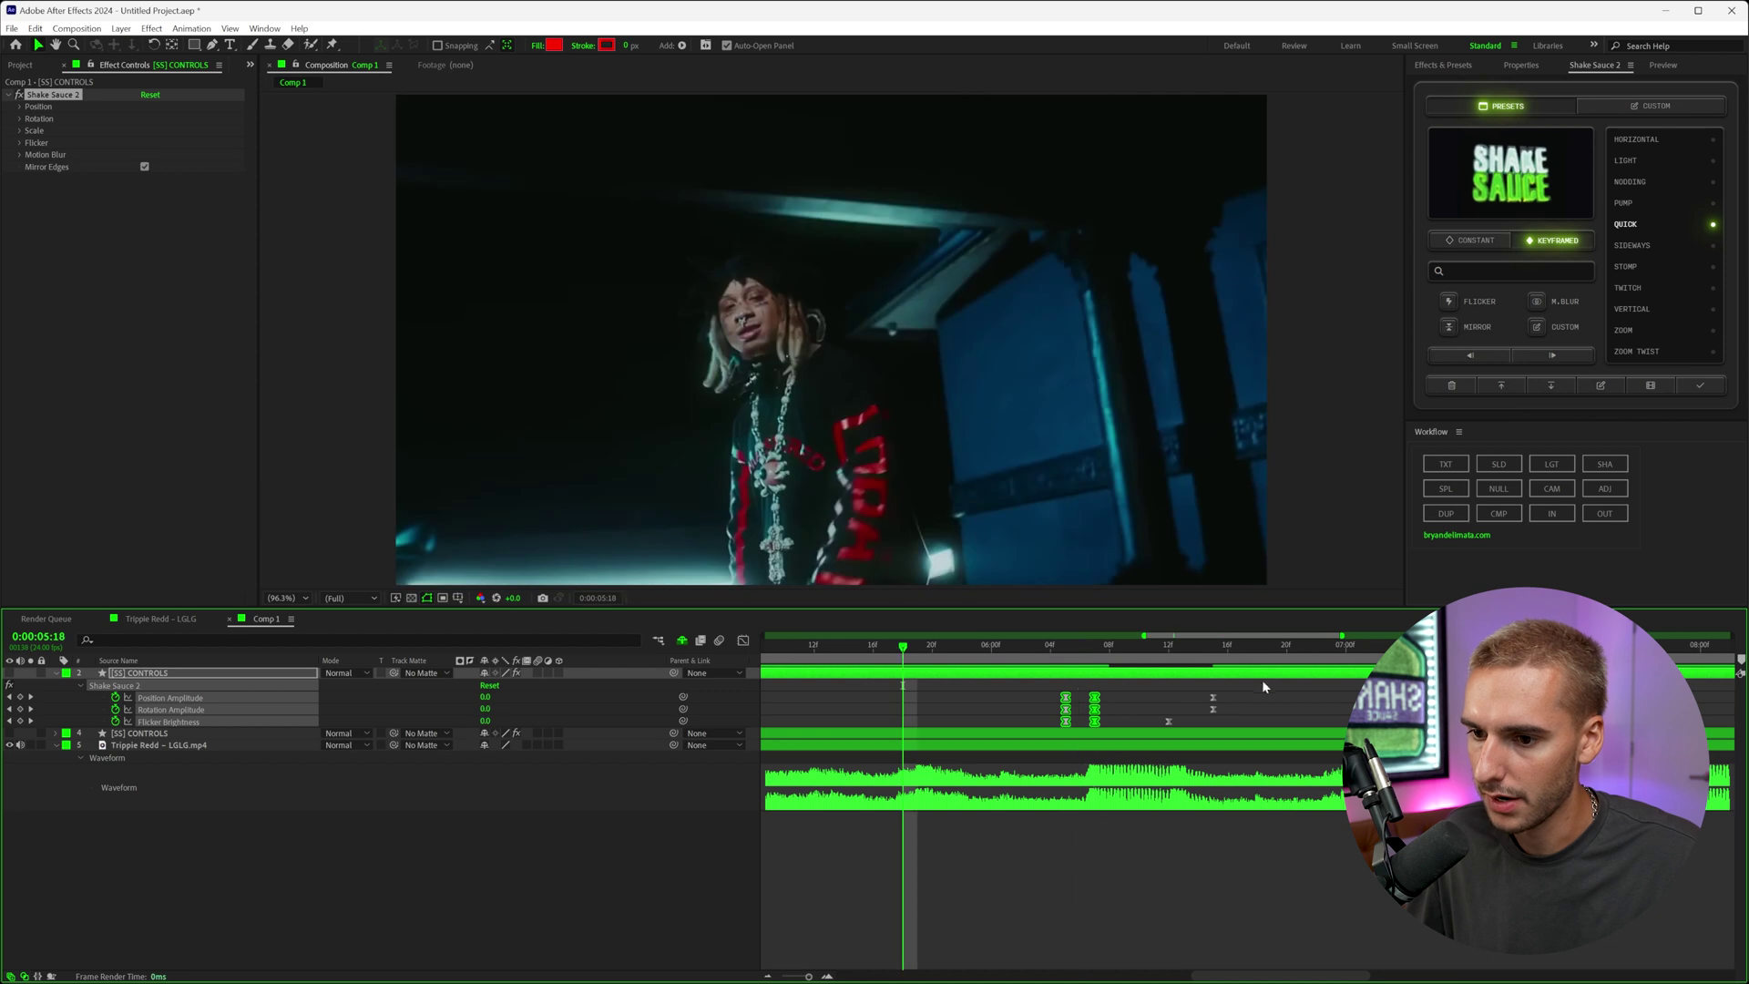
# Shorten the second Quick shake by moving its closing position and rotation keyframes three frames earlier and its closing flicker keyframe two frames earlier.
pyautogui.click(1169, 722)
pyautogui.press('space')
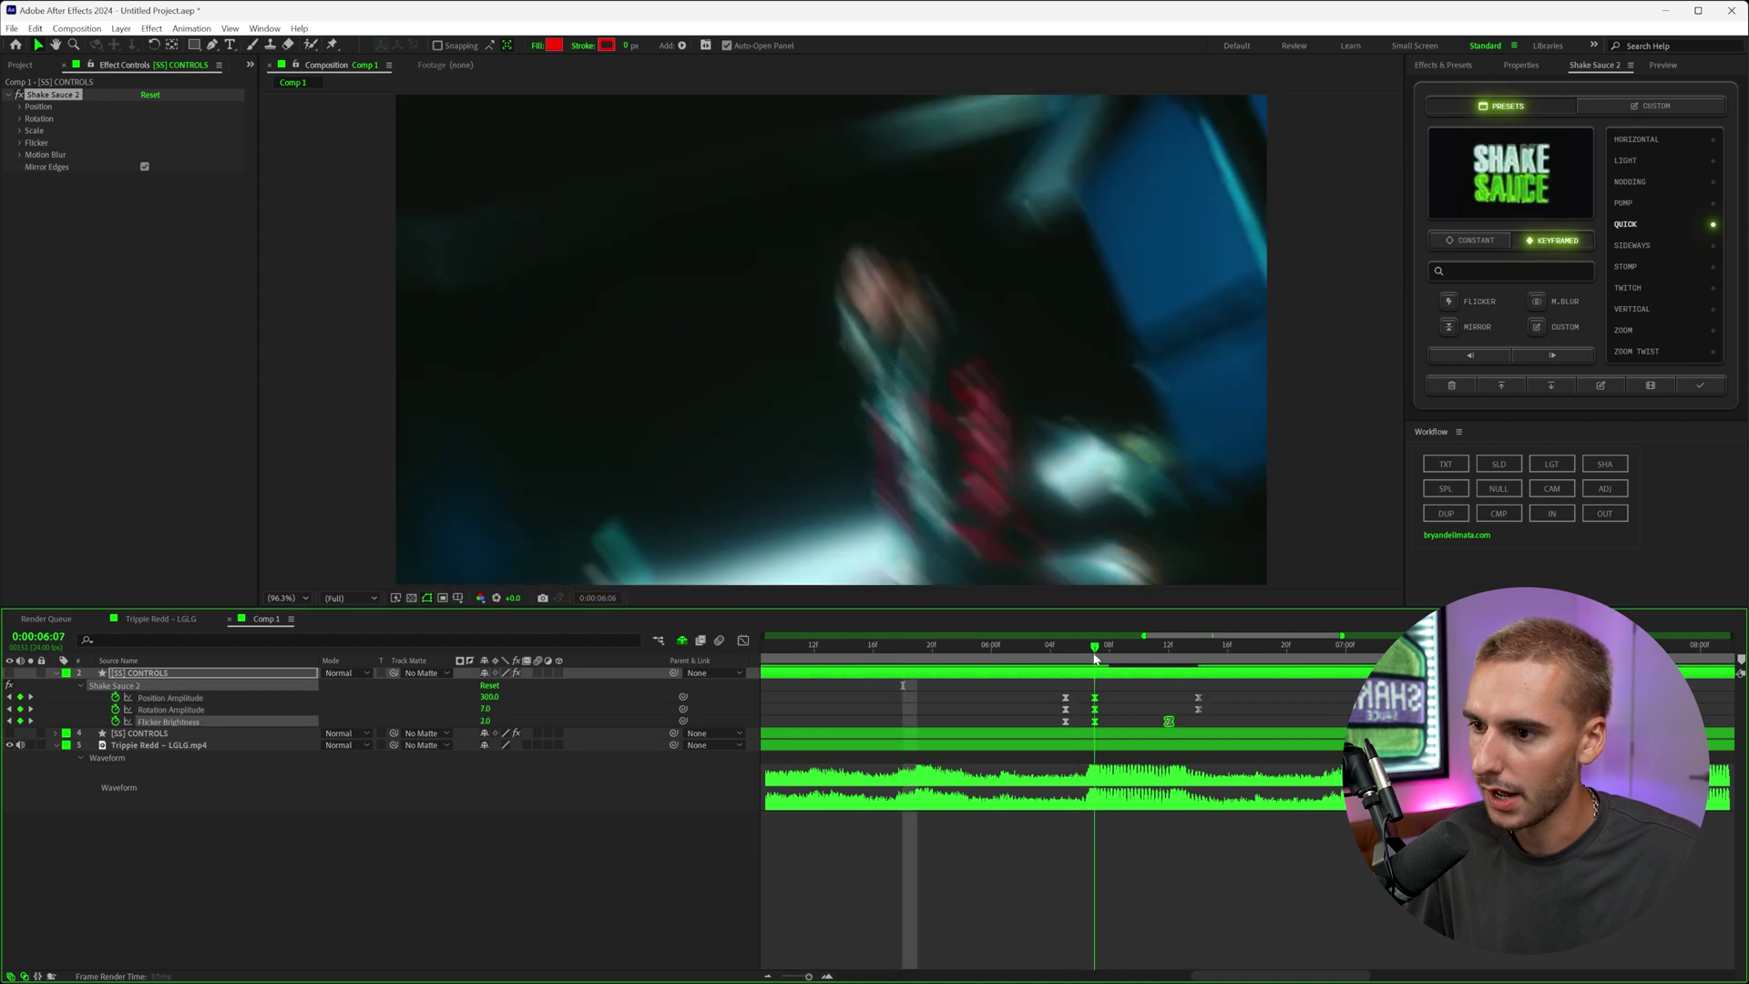
pyautogui.moveTo(1230, 699); pyautogui.dragTo(1151, 724)
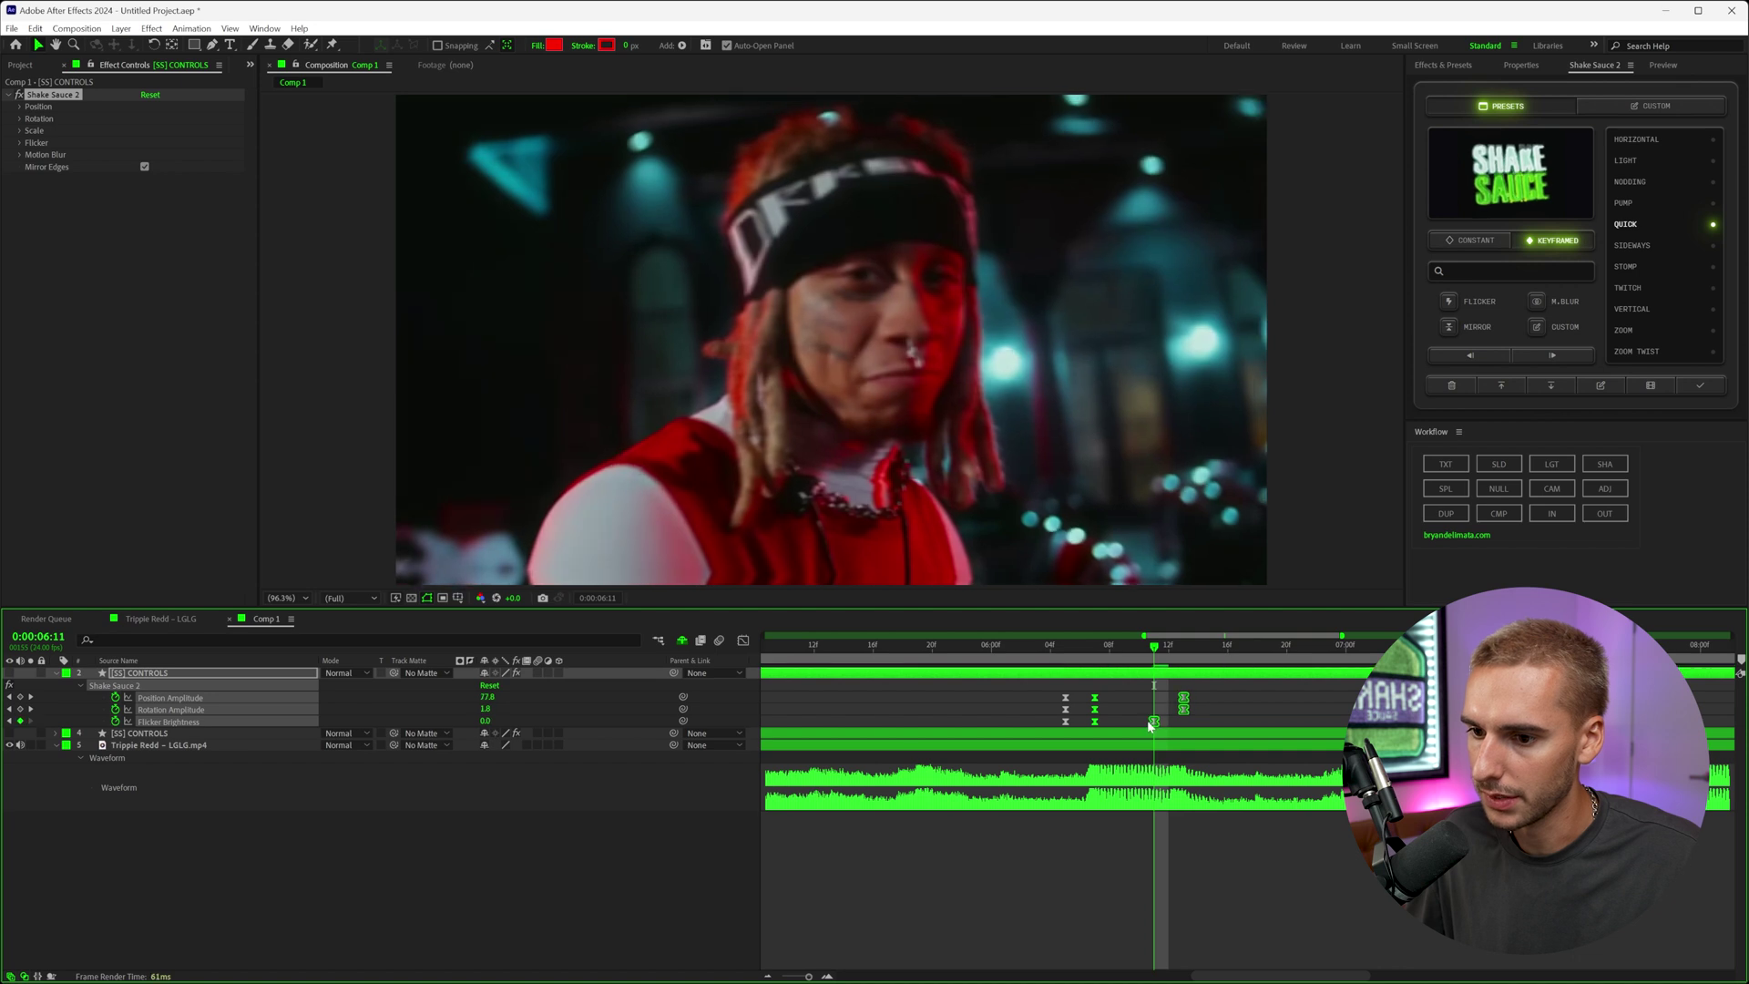
pyautogui.hotkey('alt', 'Left')
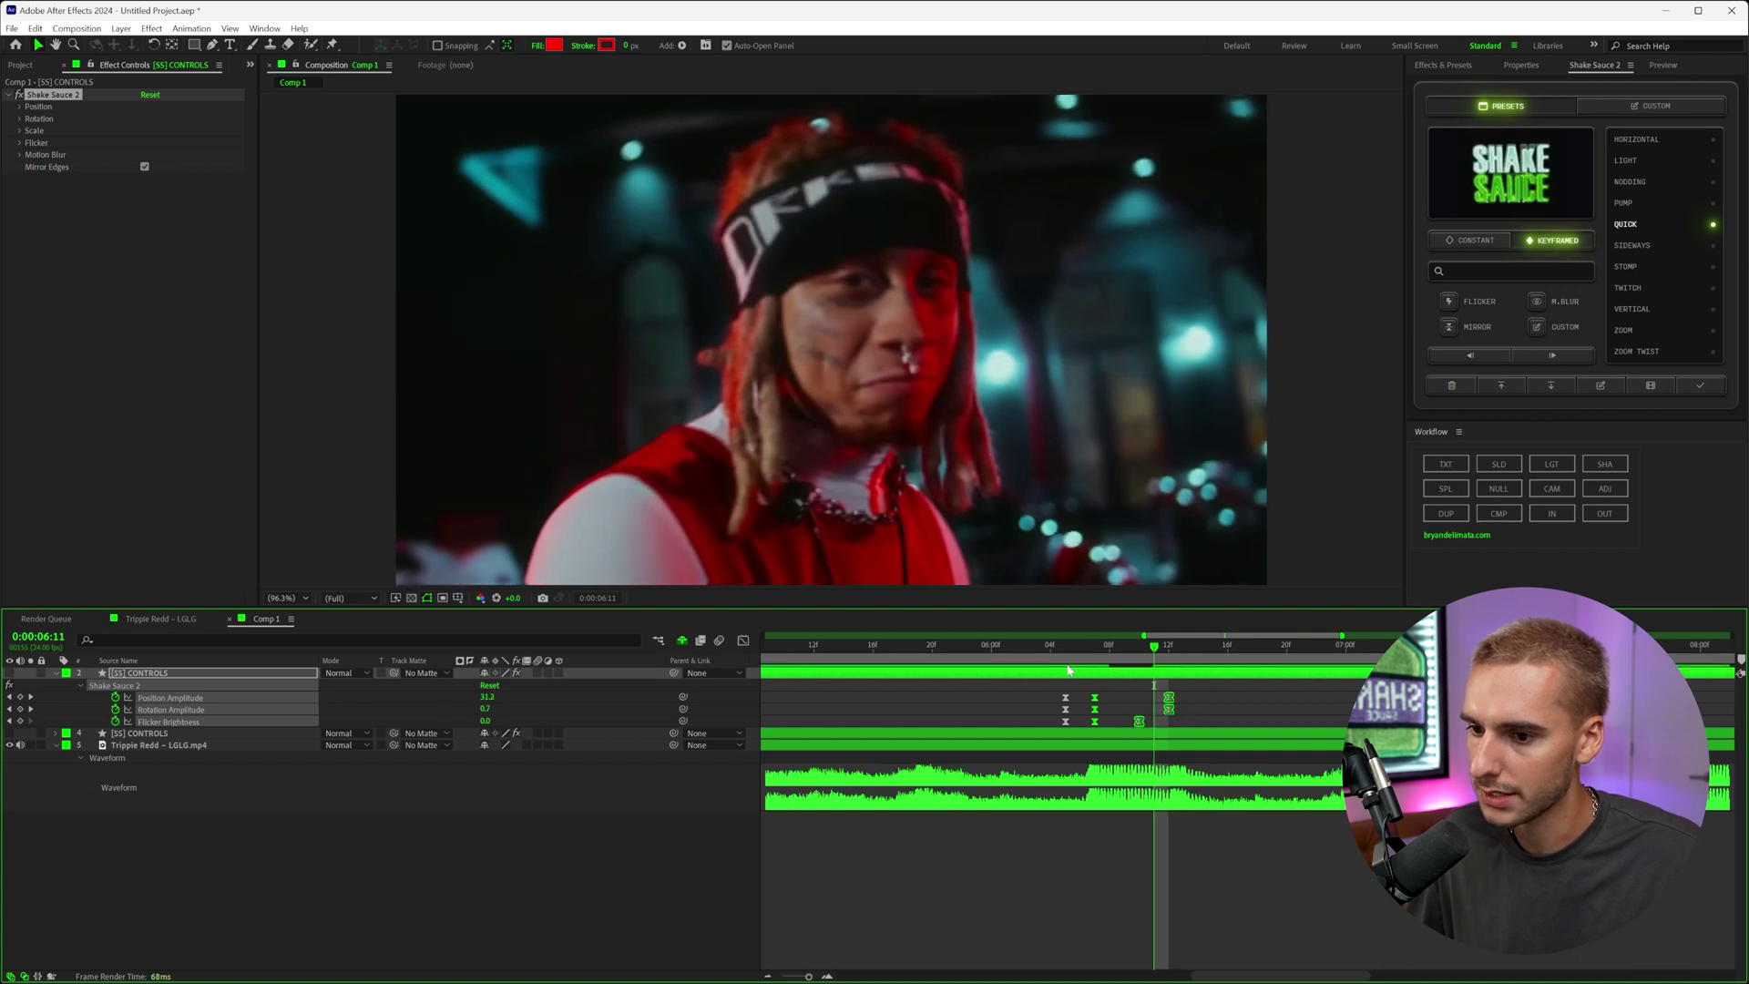
# Shift all of the second Quick shake's keyframes one frame later so its peak sits at 0:00:06:08.
pyautogui.click(870, 660)
pyautogui.press('space')
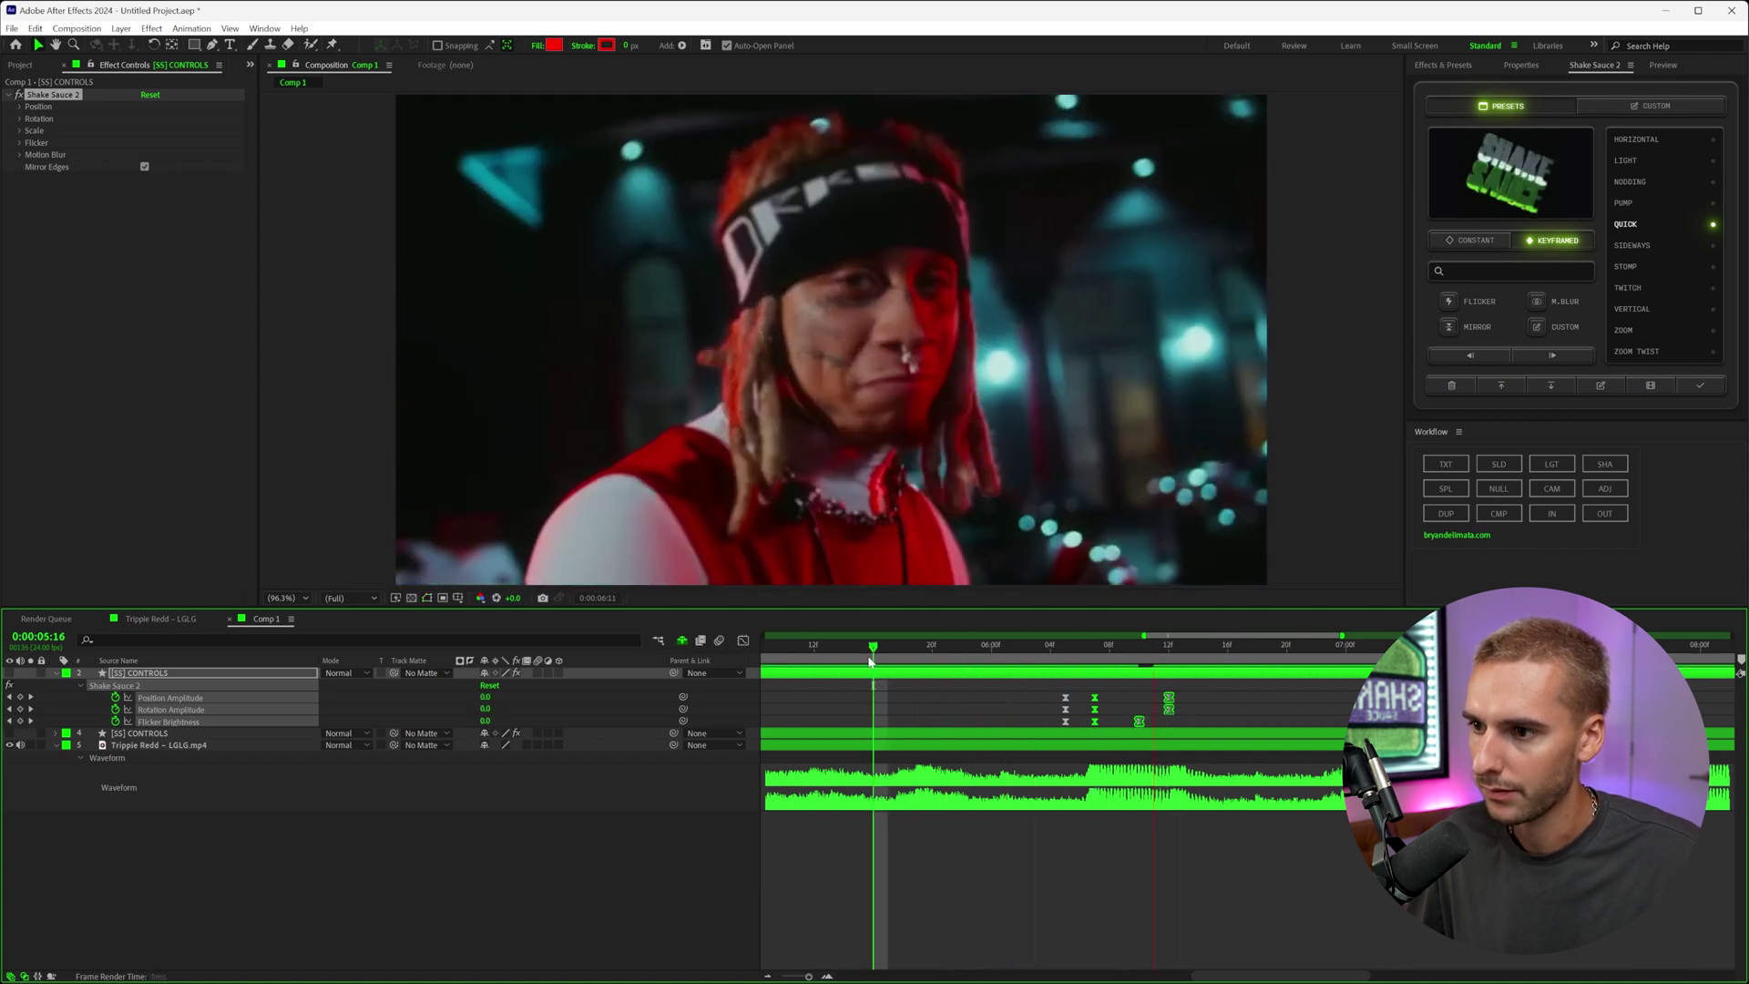
pyautogui.hotkey('ctrl', 'z')
# Play back Comp 1 from 0:00:05:21 to check the second Quick shake against the beat.
pyautogui.click(948, 647)
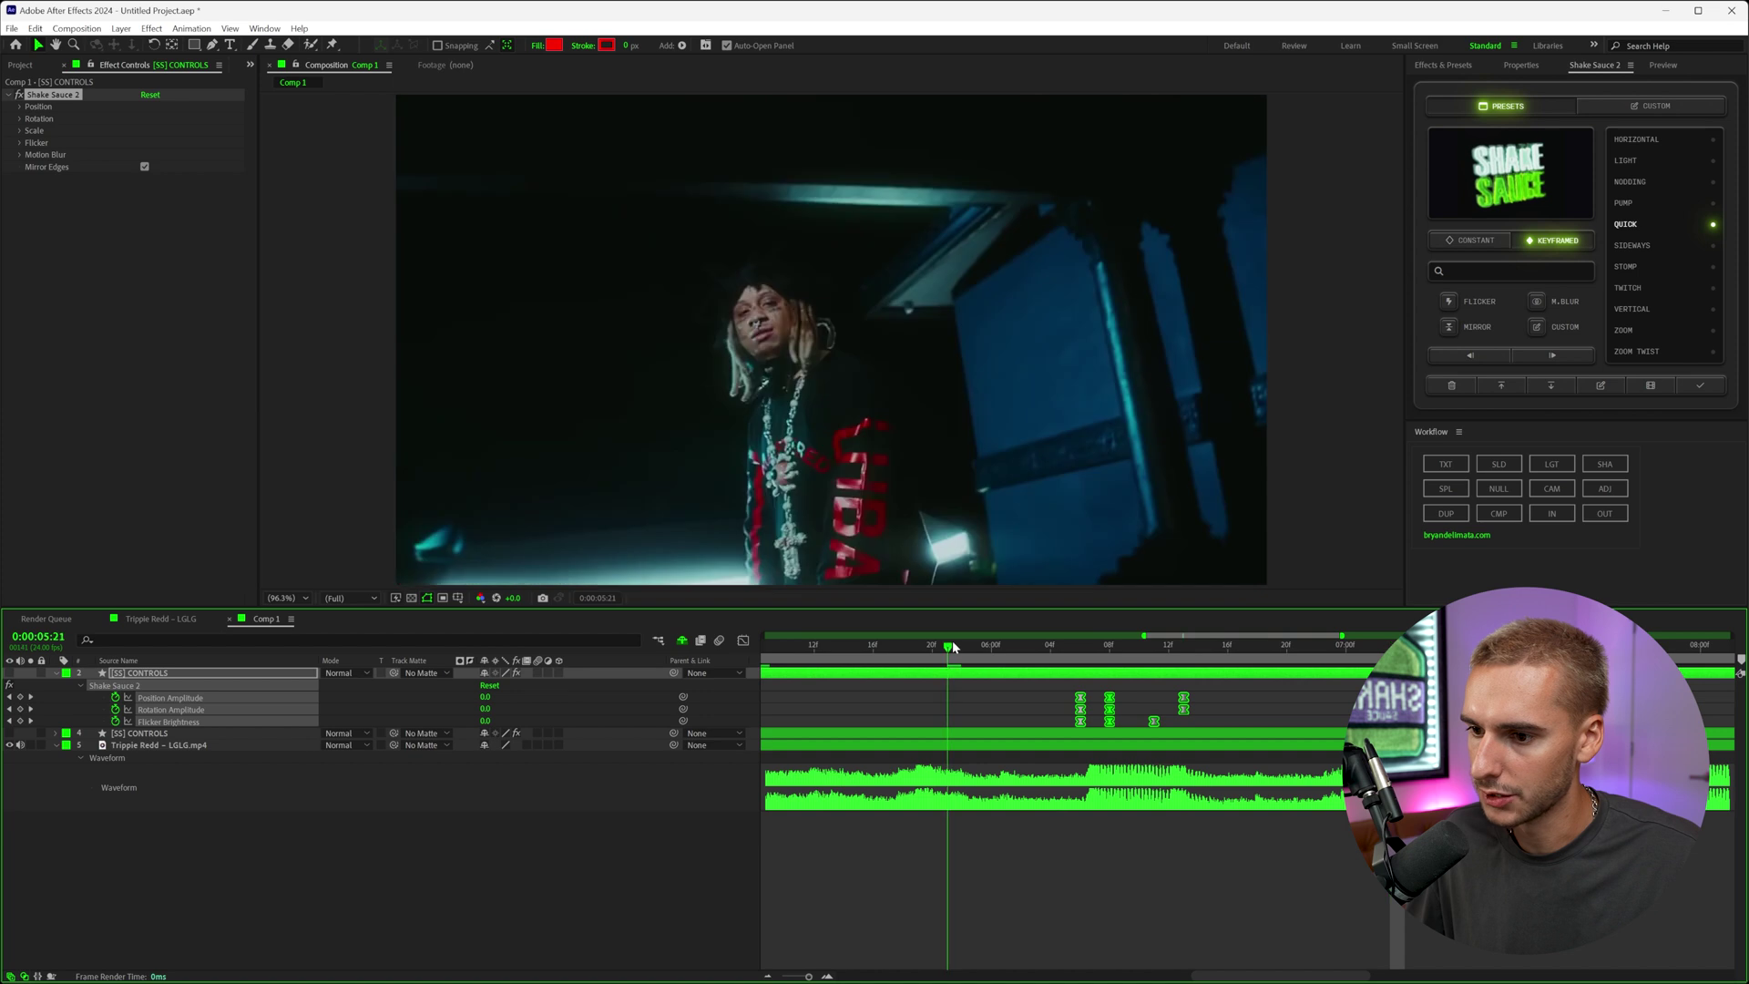
pyautogui.press('space')
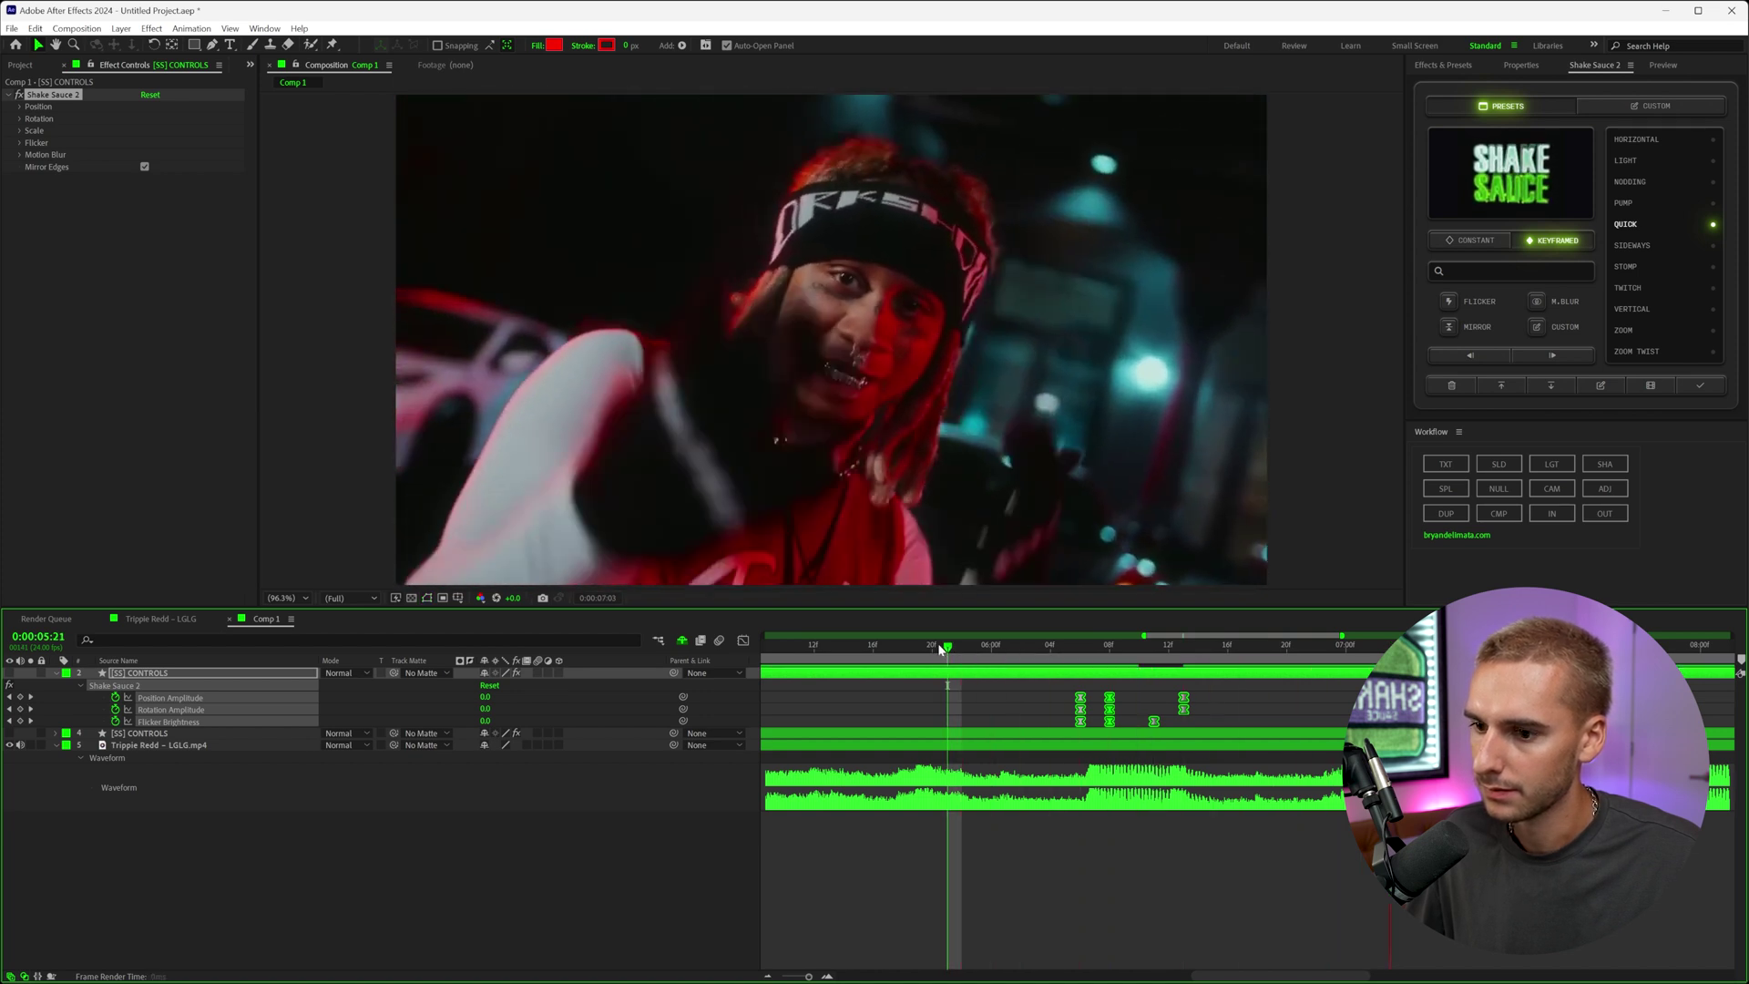
pyautogui.press('space')
pyautogui.click(1000, 662)
pyautogui.press('space')
pyautogui.press('space')
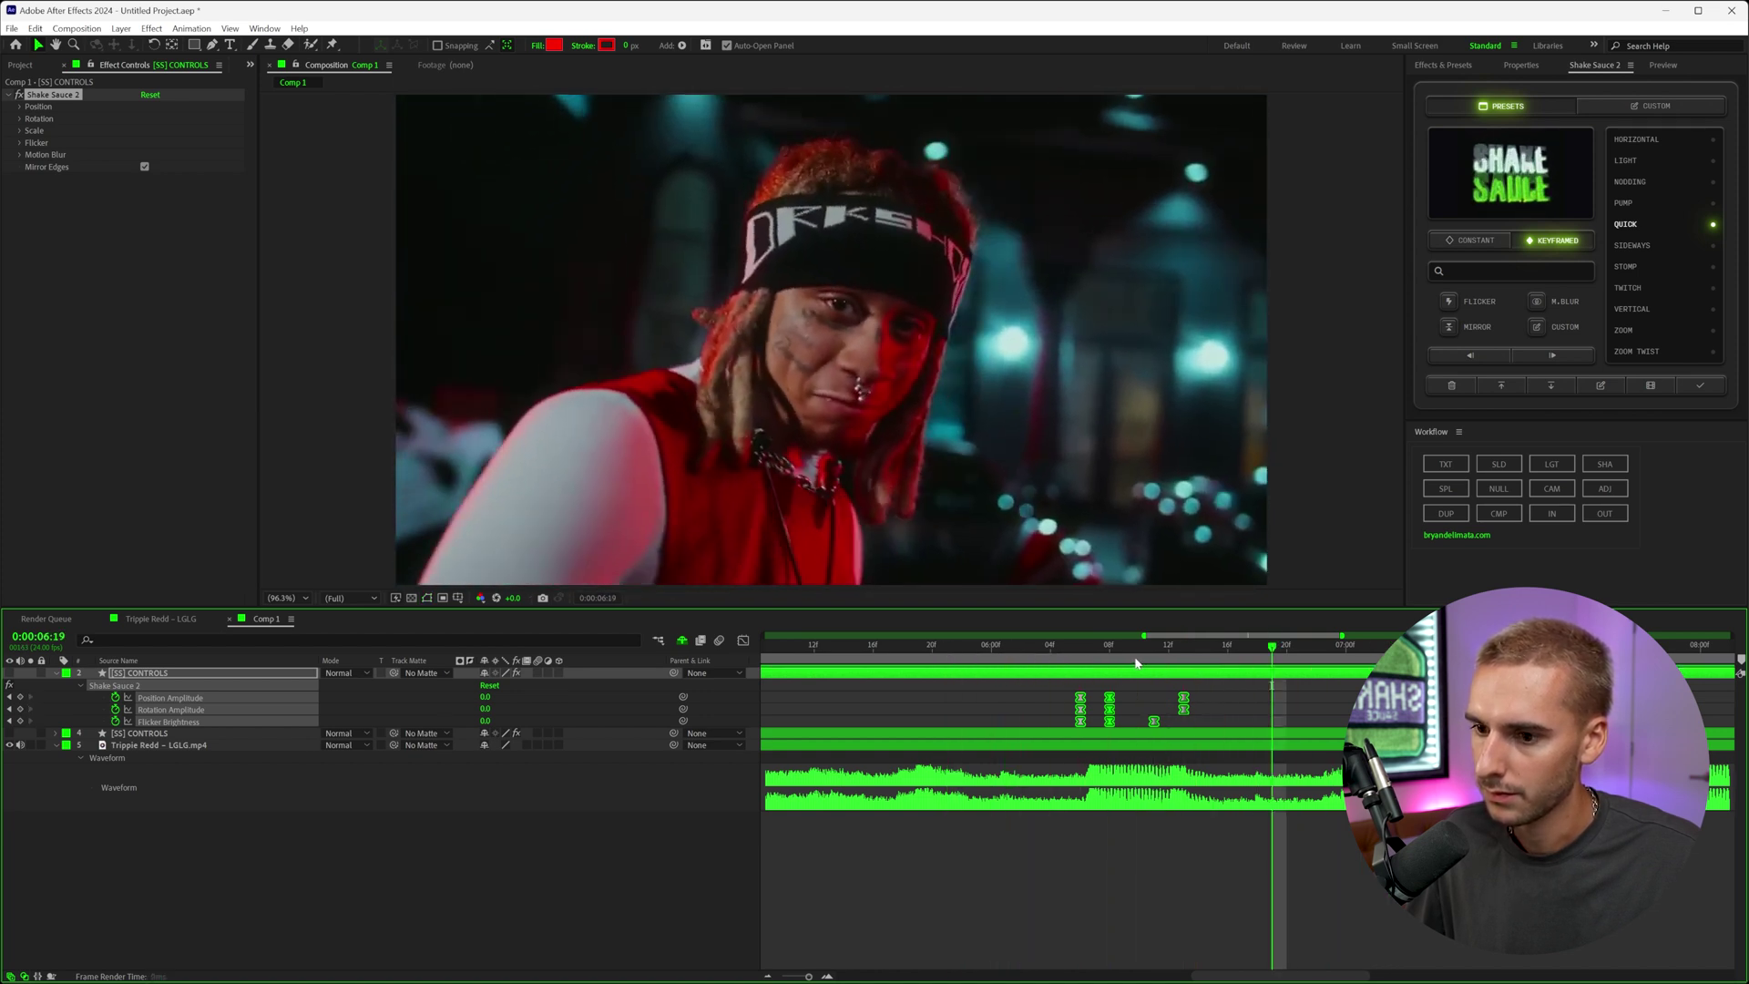
# Set the second Quick shake's Flicker Brightness to 4.0 on its peak keyframe at 0:00:06:08.
pyautogui.click(146, 190)
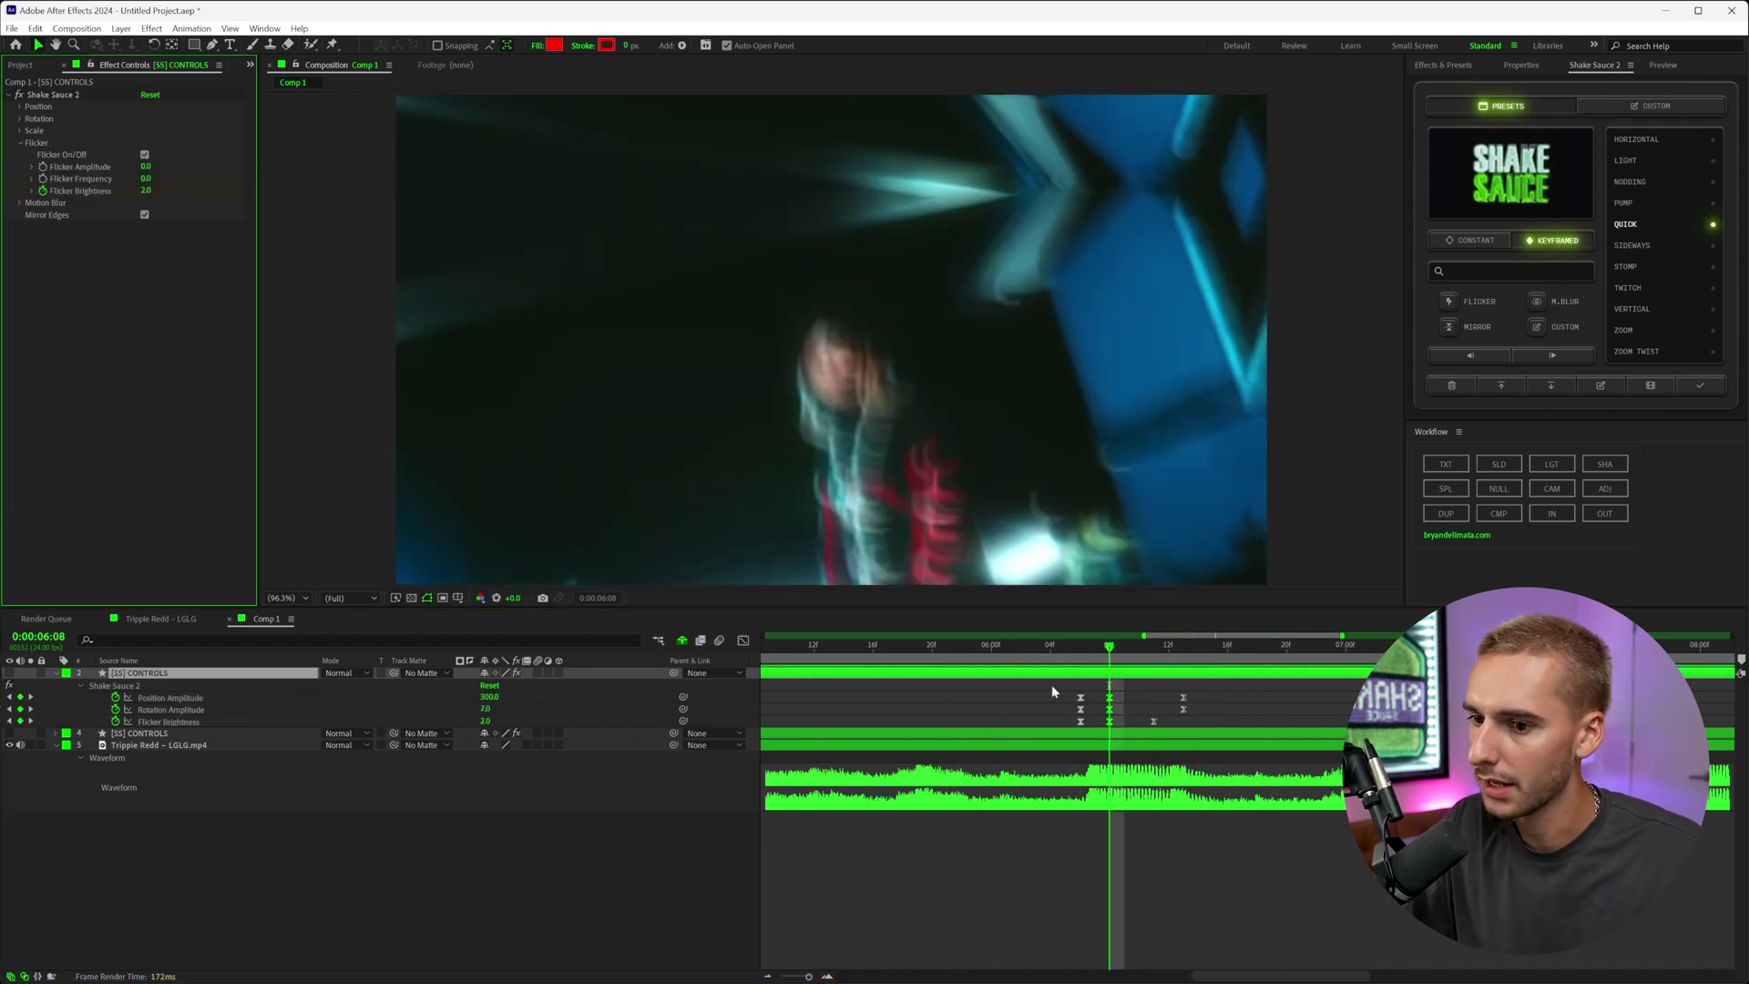
pyautogui.moveTo(1063, 657); pyautogui.dragTo(1106, 656)
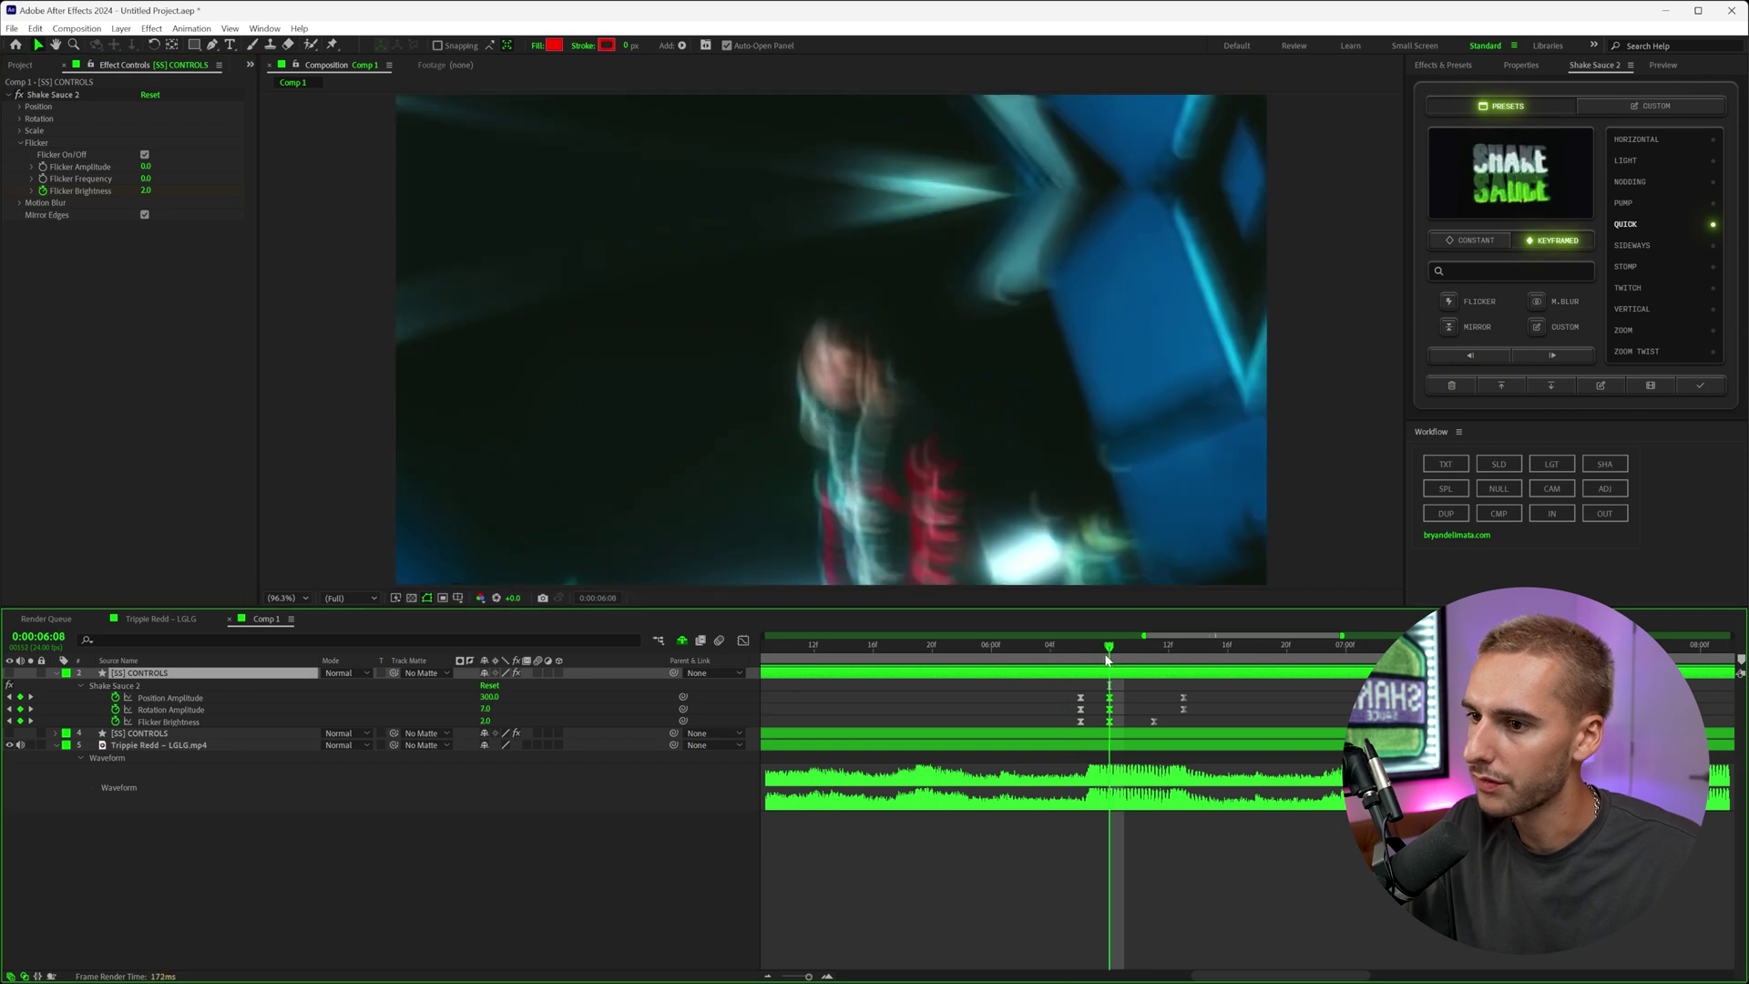
pyautogui.click(19, 143)
pyautogui.click(19, 143)
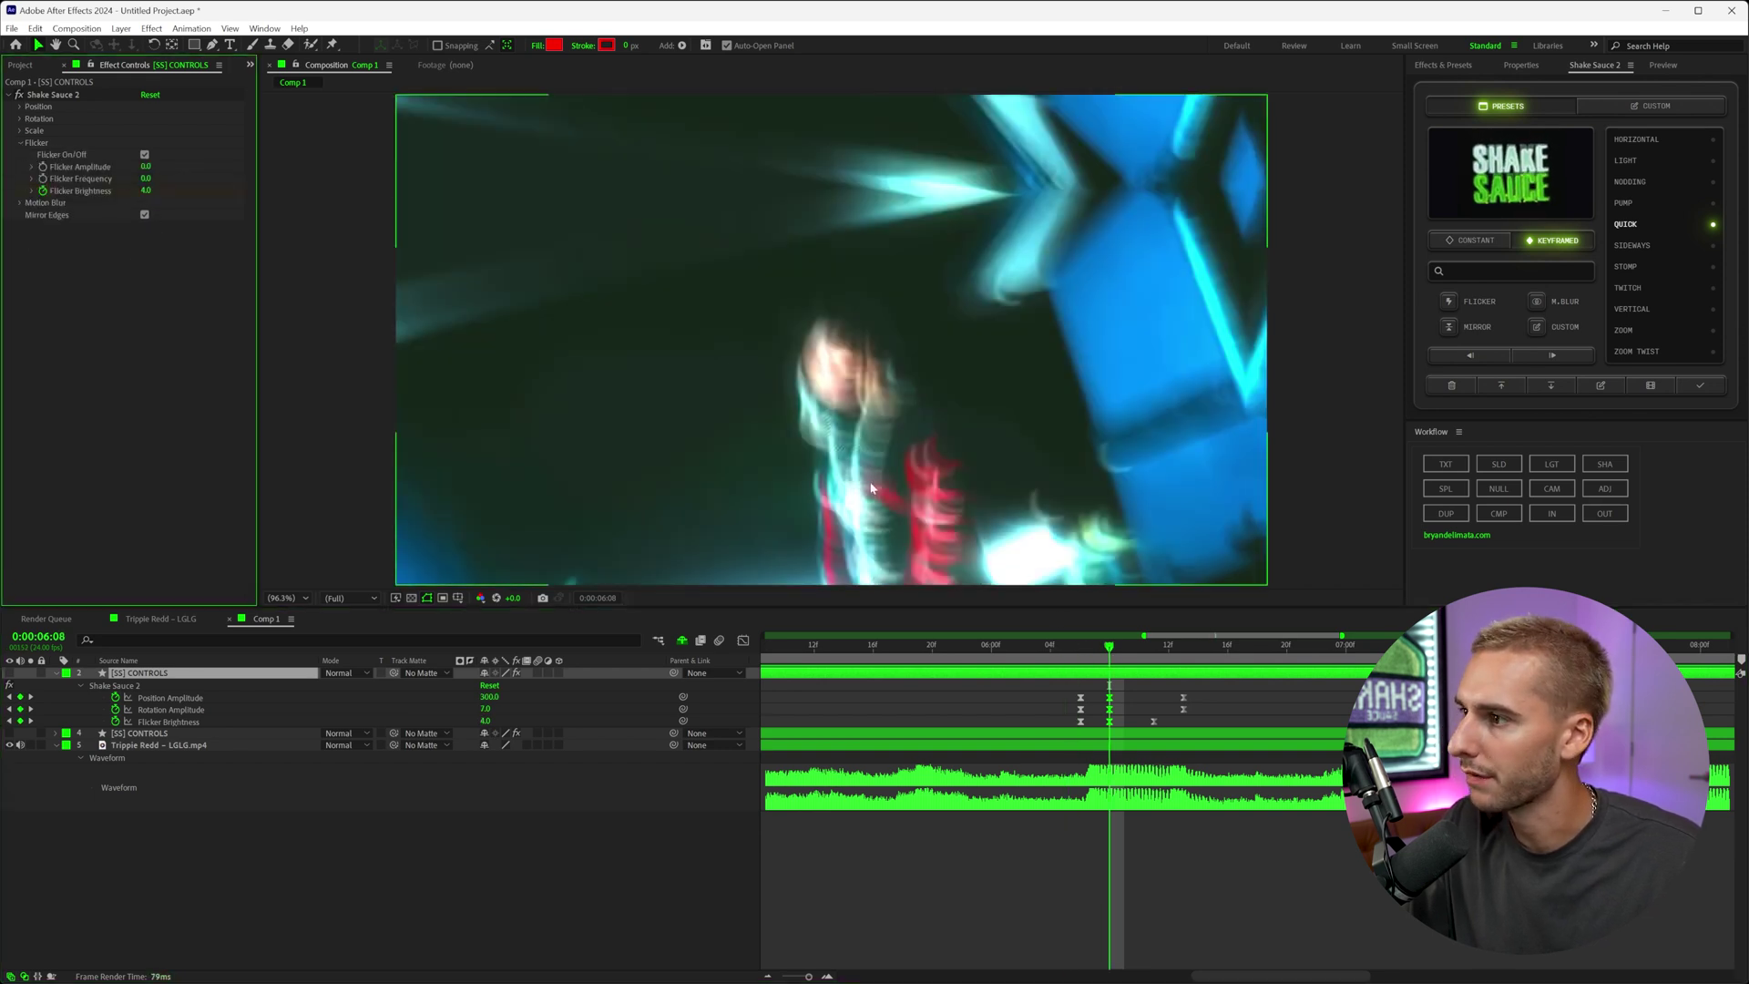
# Play back both Quick shakes from 0:00:04:06 and stop on the next beat at 0:00:08:16.
pyautogui.moveTo(1063, 653); pyautogui.dragTo(989, 698)
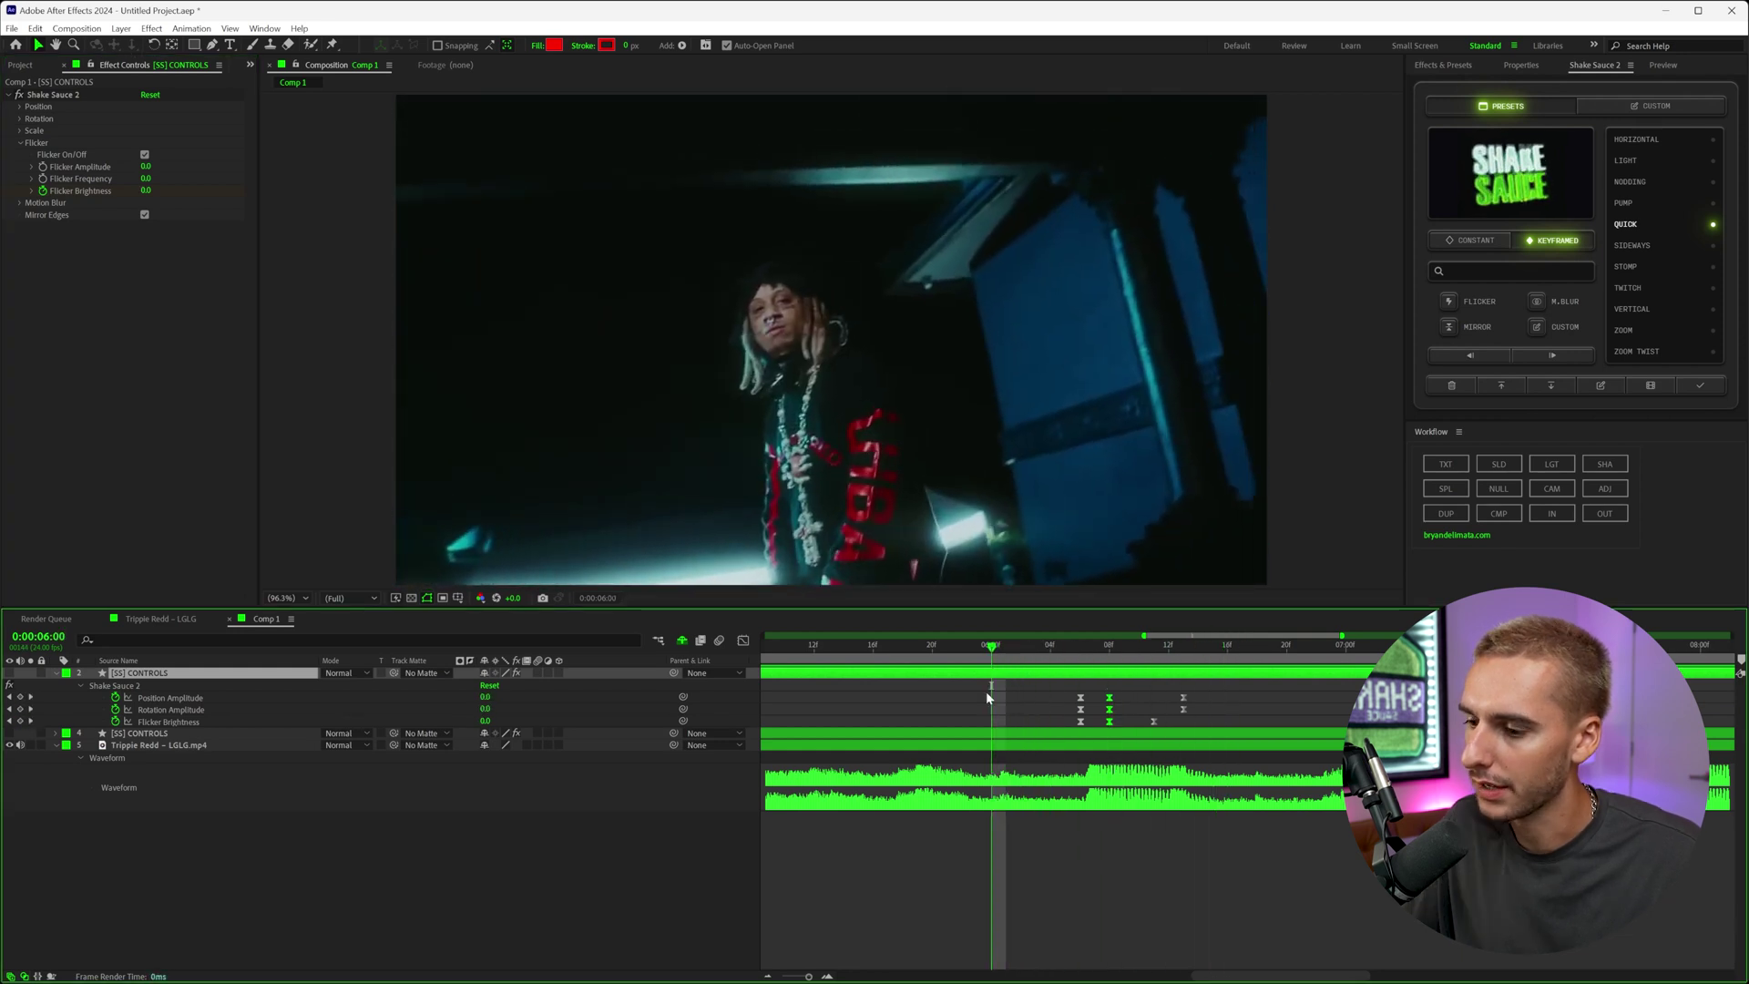
pyautogui.click(767, 976)
pyautogui.click(1068, 649)
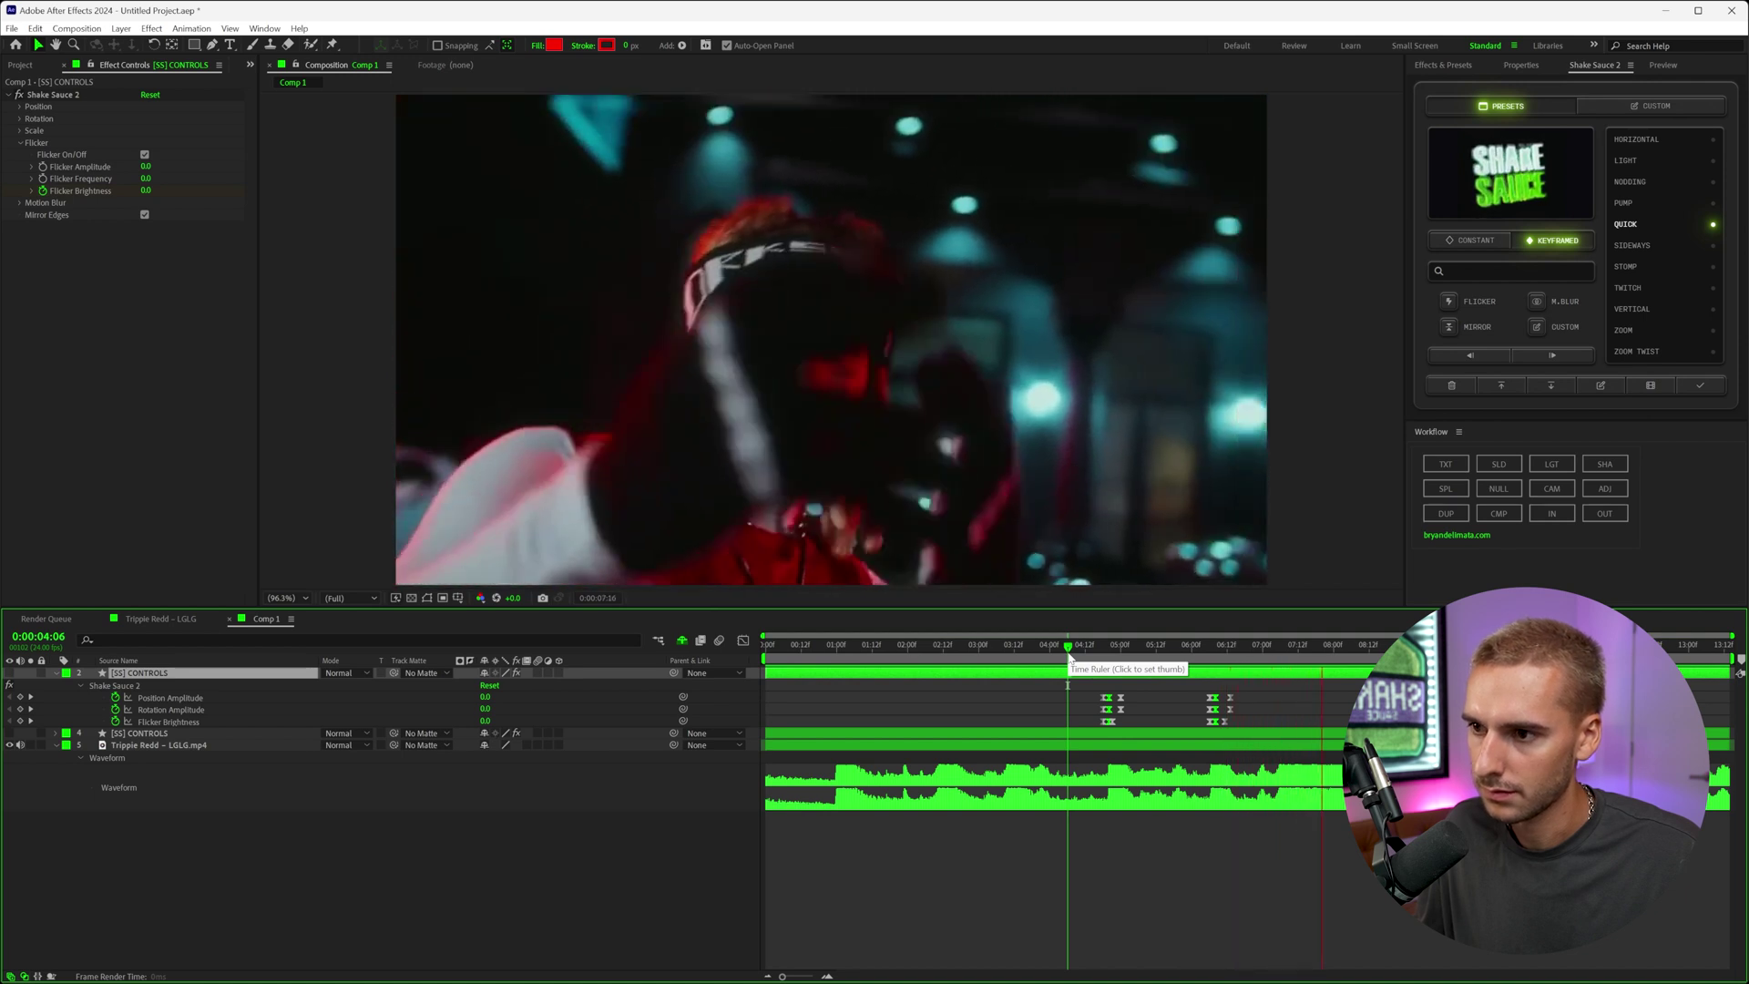
pyautogui.press('space')
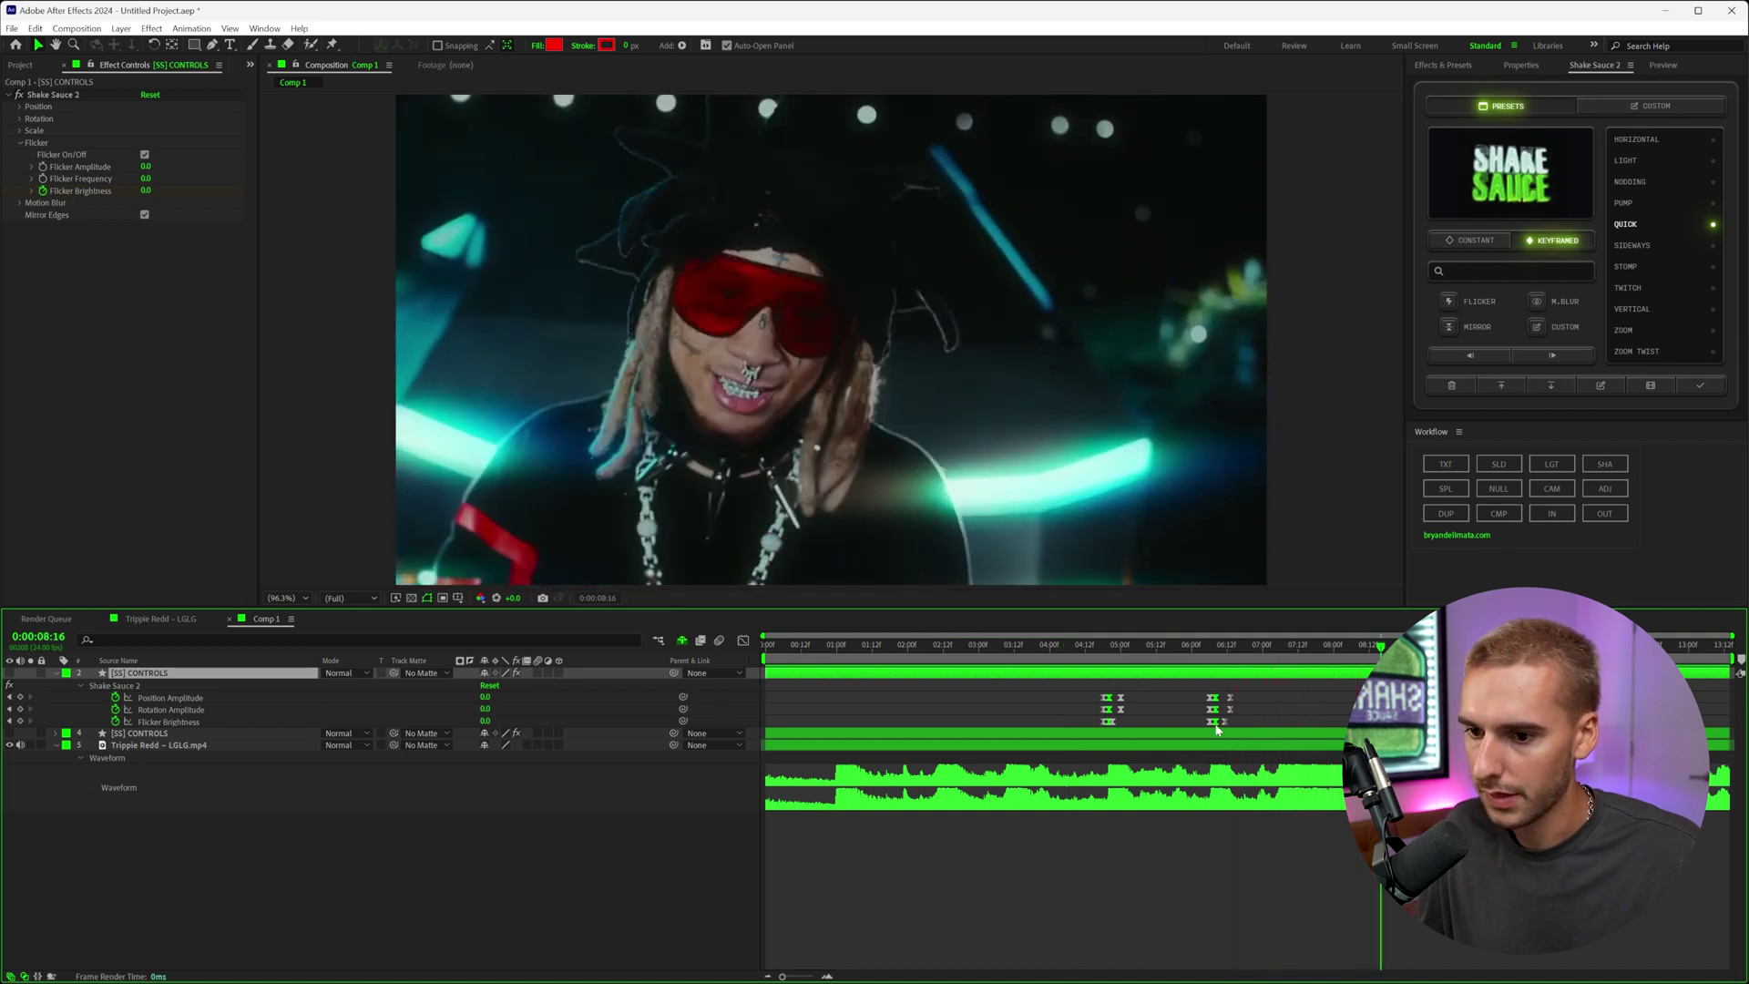
# Paste a copy of the first Quick shake's position, rotation and flicker keyframes with its peak at 0:00:08:16.
pyautogui.moveTo(1150, 690); pyautogui.dragTo(1075, 729)
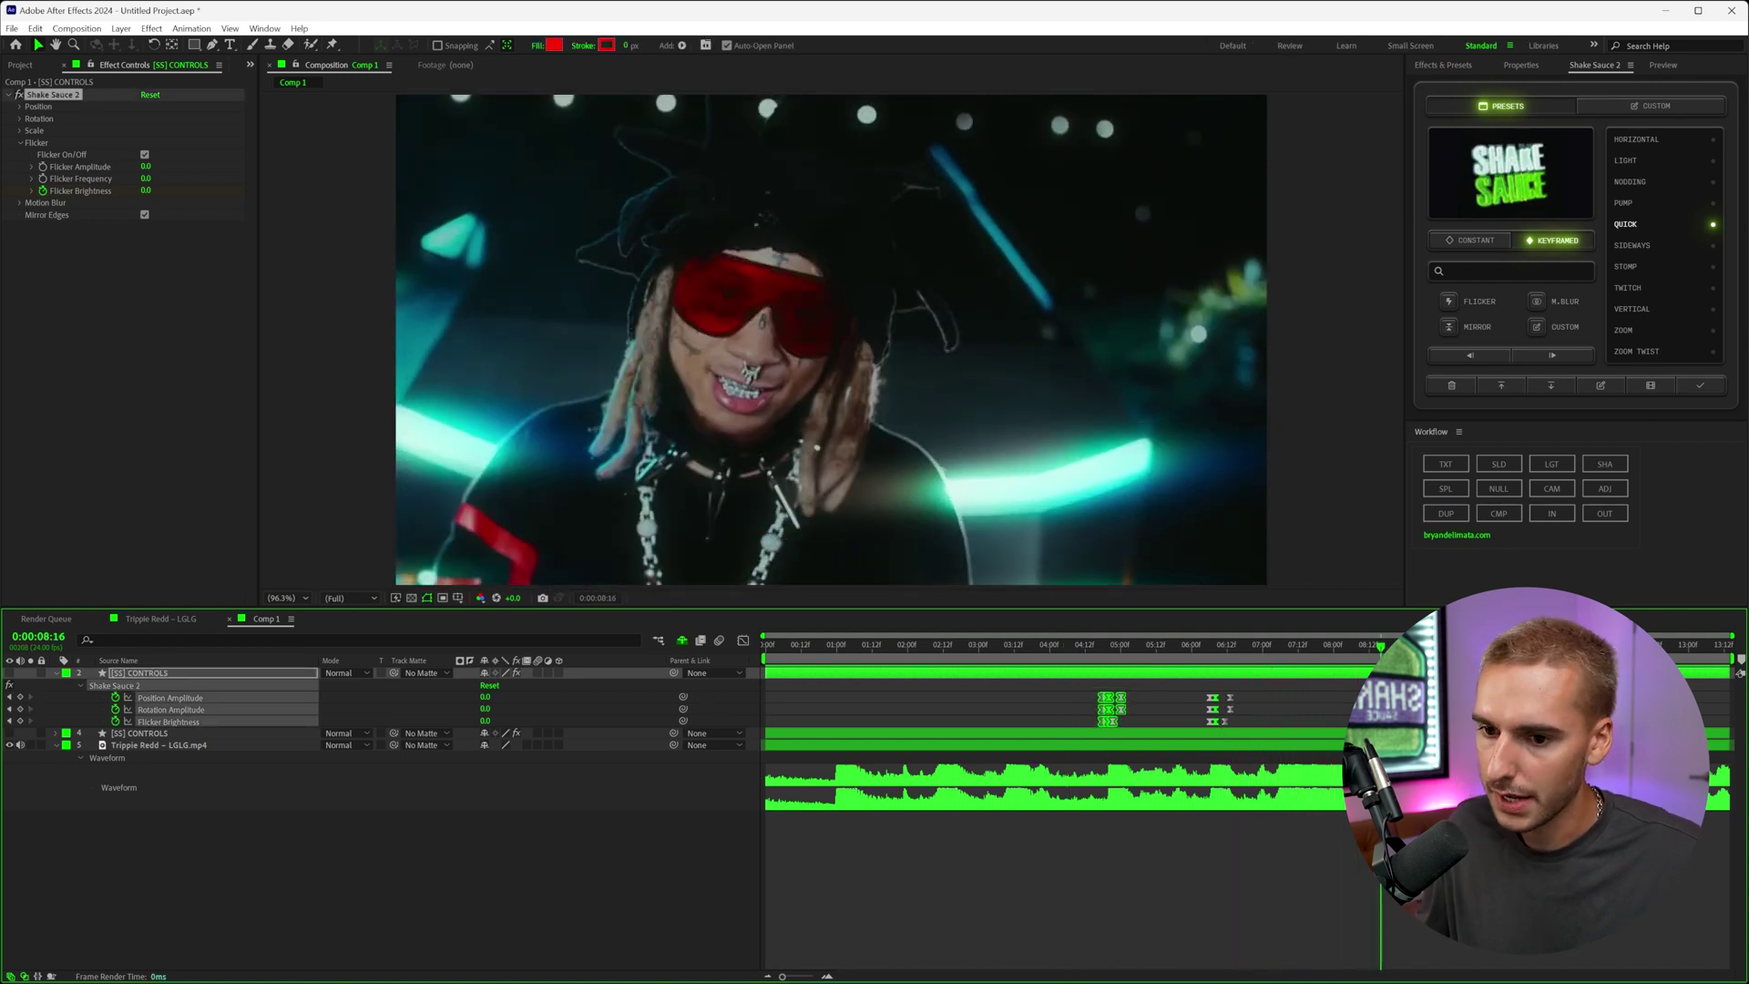
pyautogui.hotkey('ctrl', 'v')
pyautogui.press('=')
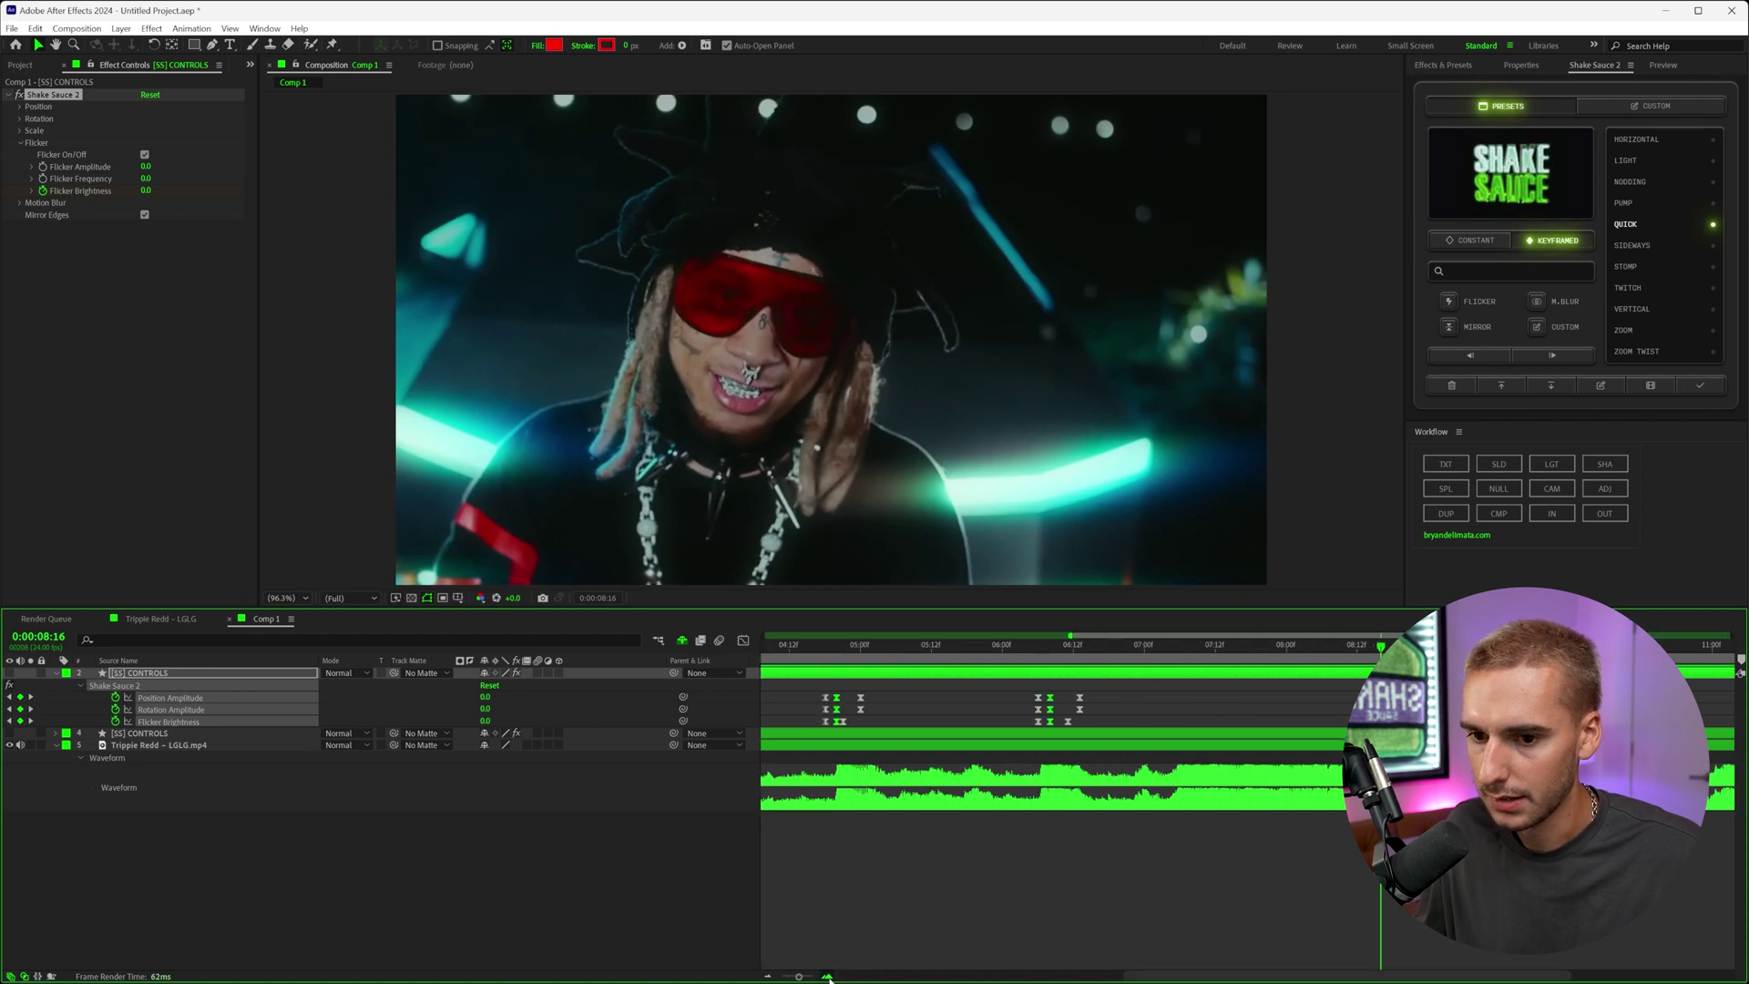
pyautogui.press('=')
# Play back Comp 1 from 0:00:06:19 and again from 0:00:07:00 to examine the beats leading into the third shake.
pyautogui.press('space')
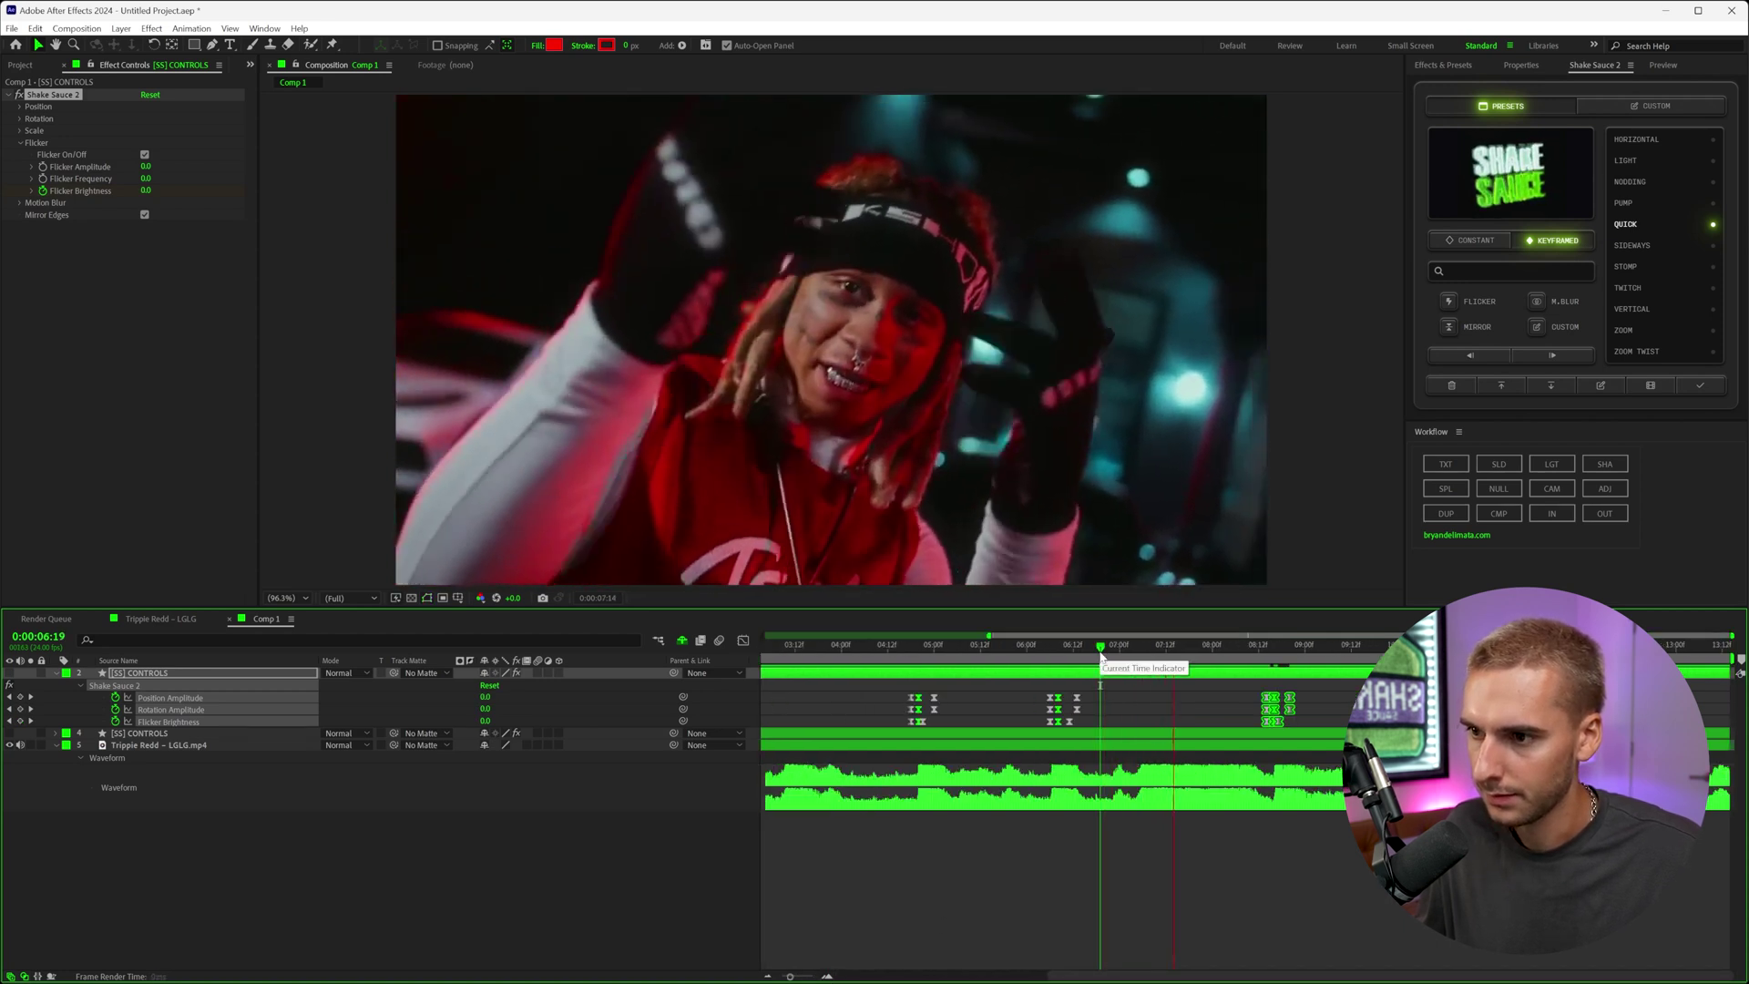
pyautogui.moveTo(1100, 654); pyautogui.dragTo(1136, 658)
pyautogui.press('space')
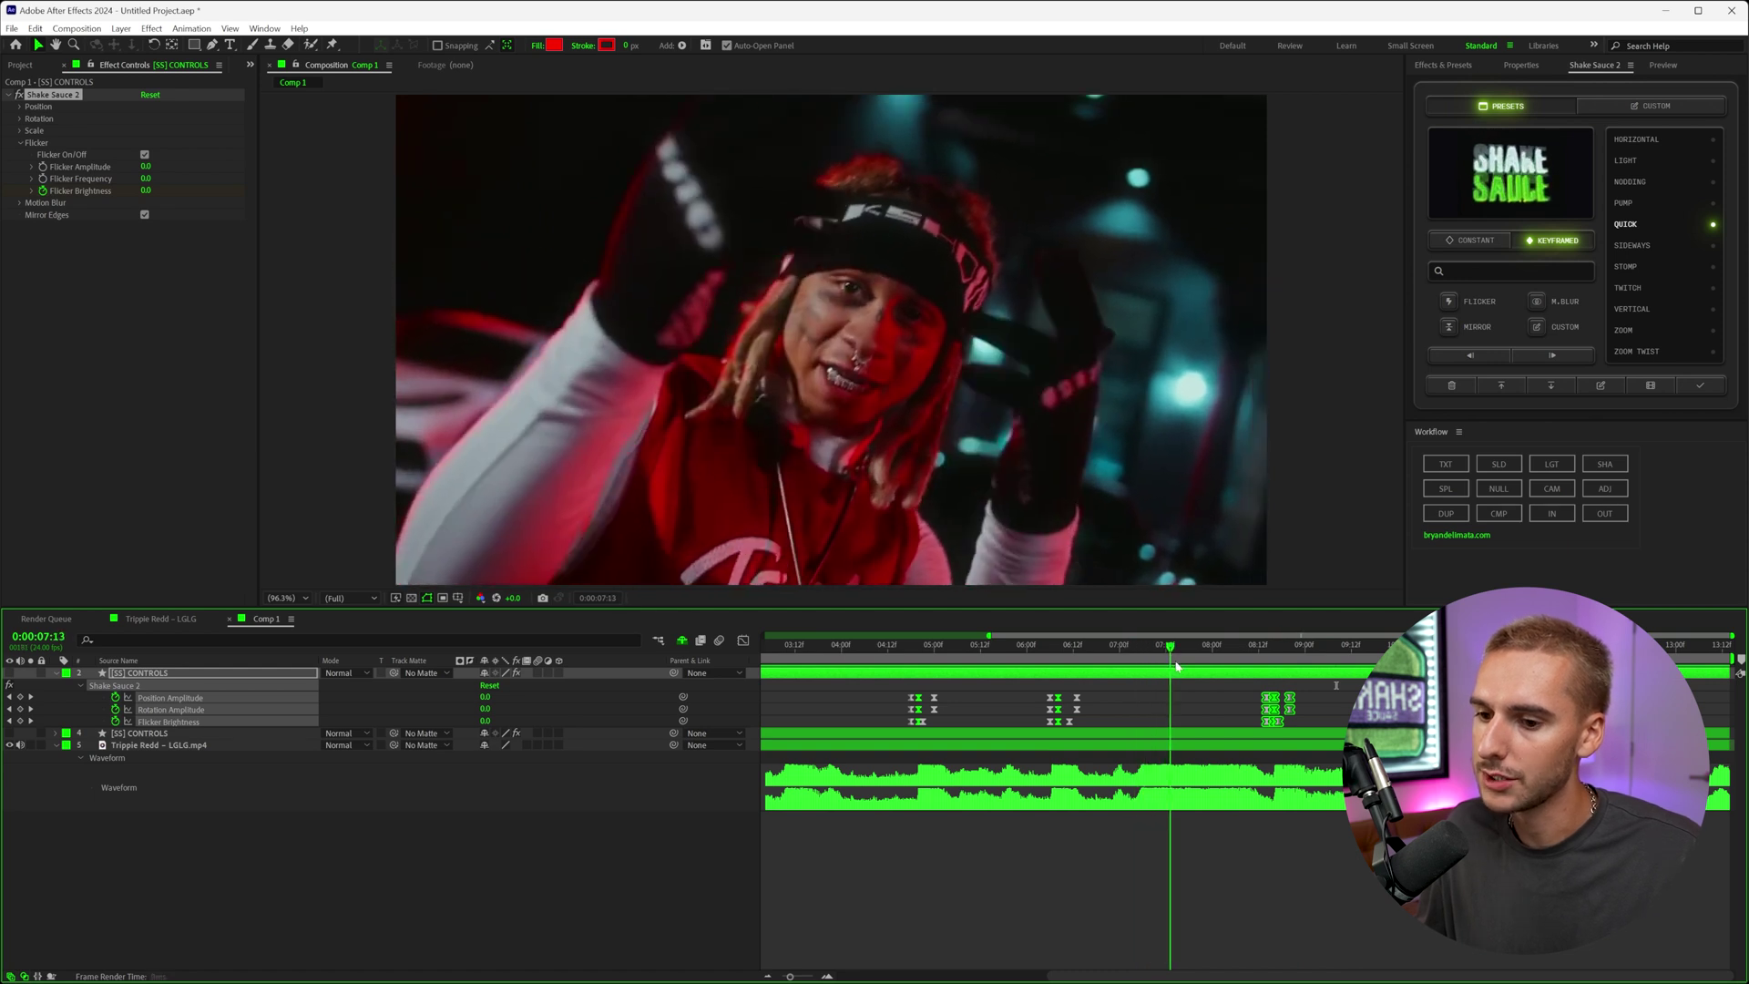
pyautogui.press('space')
pyautogui.moveTo(1133, 678); pyautogui.dragTo(1146, 677)
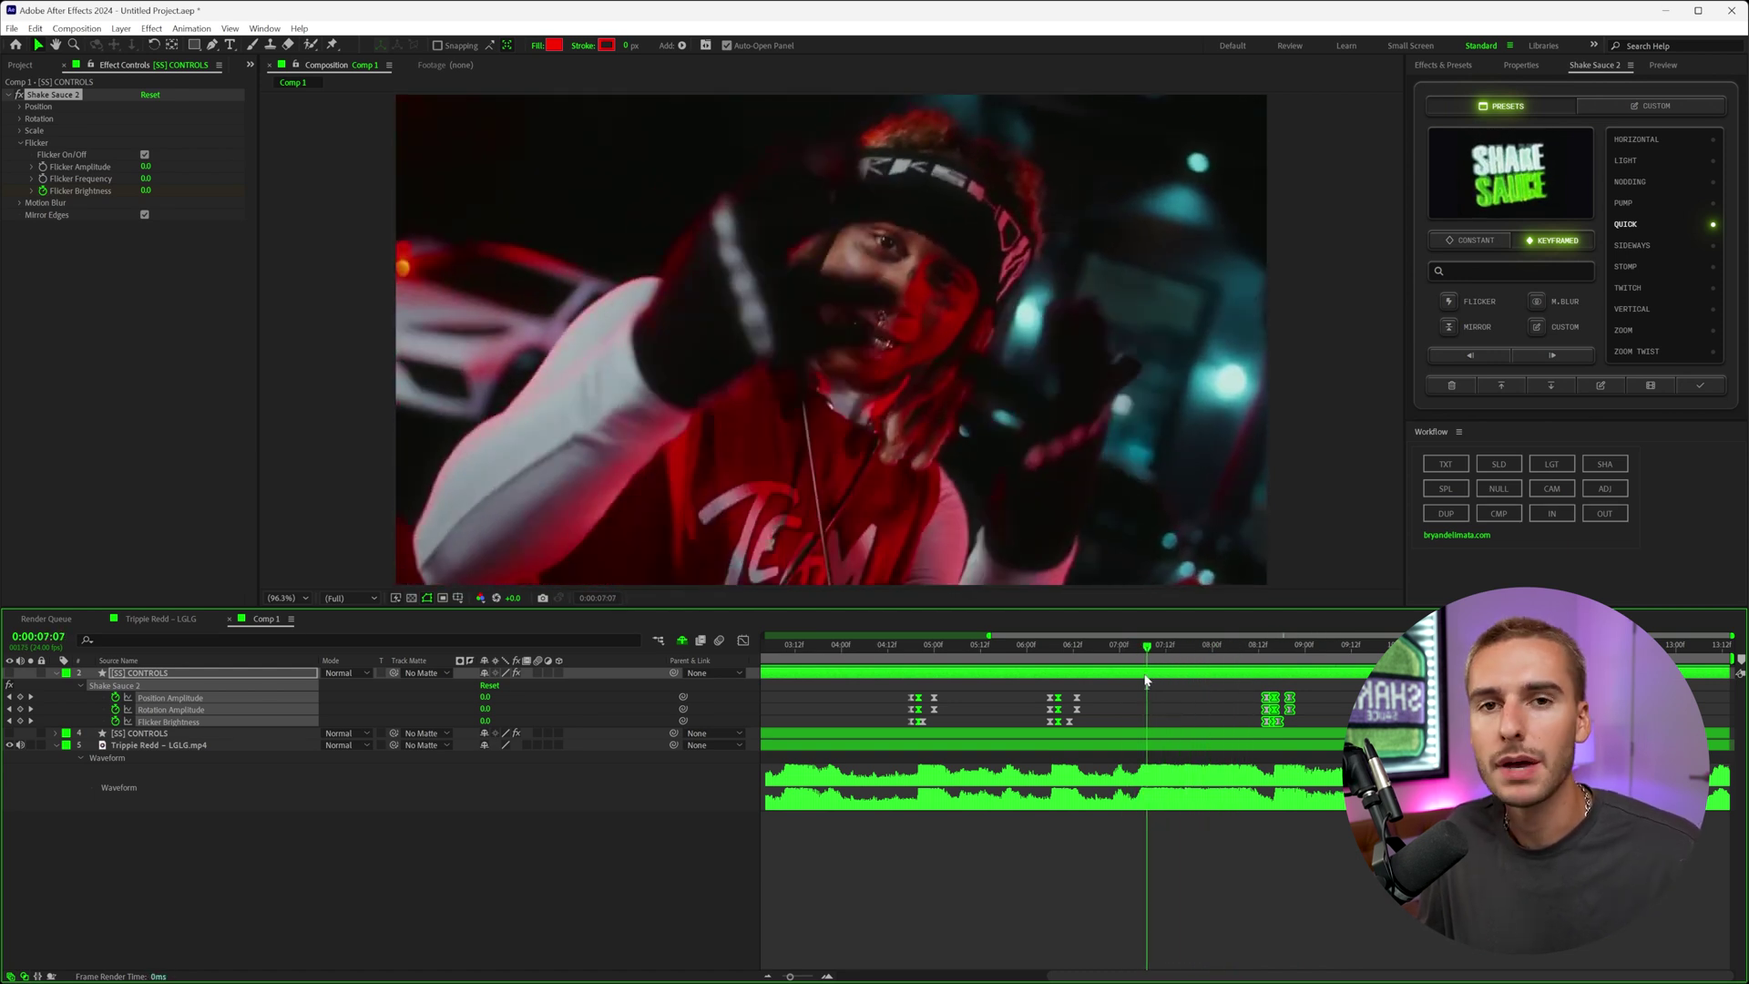
pyautogui.click(1120, 658)
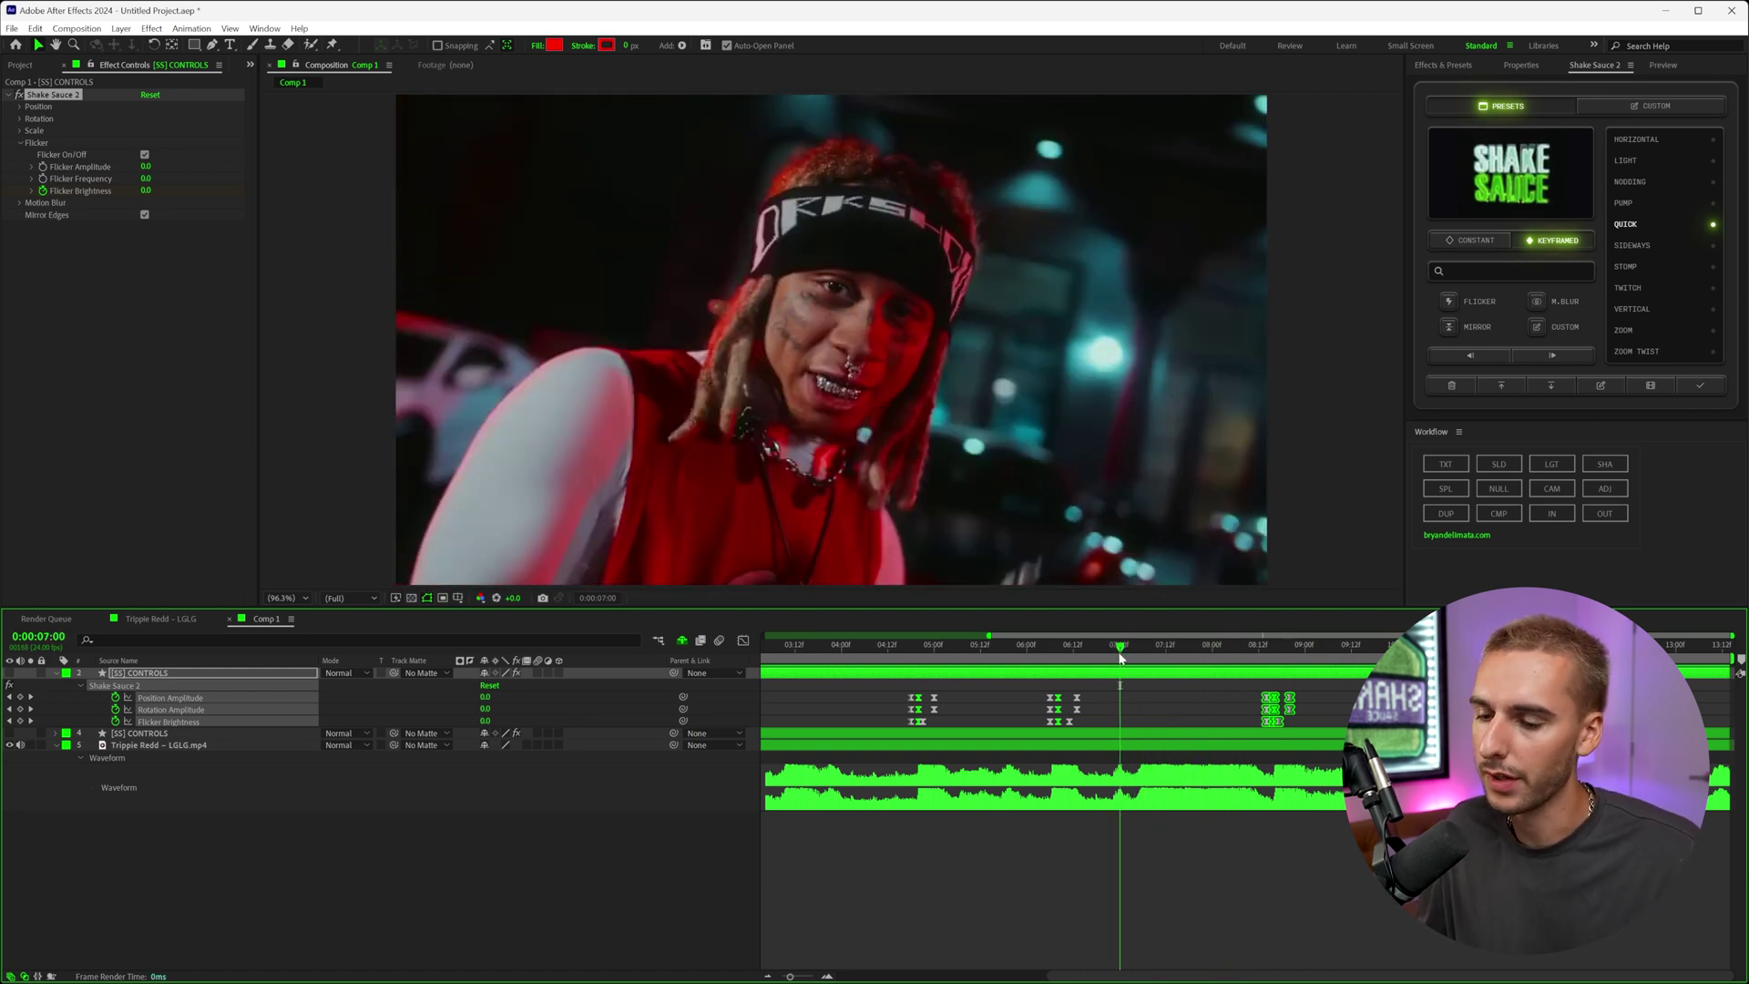
pyautogui.press('space')
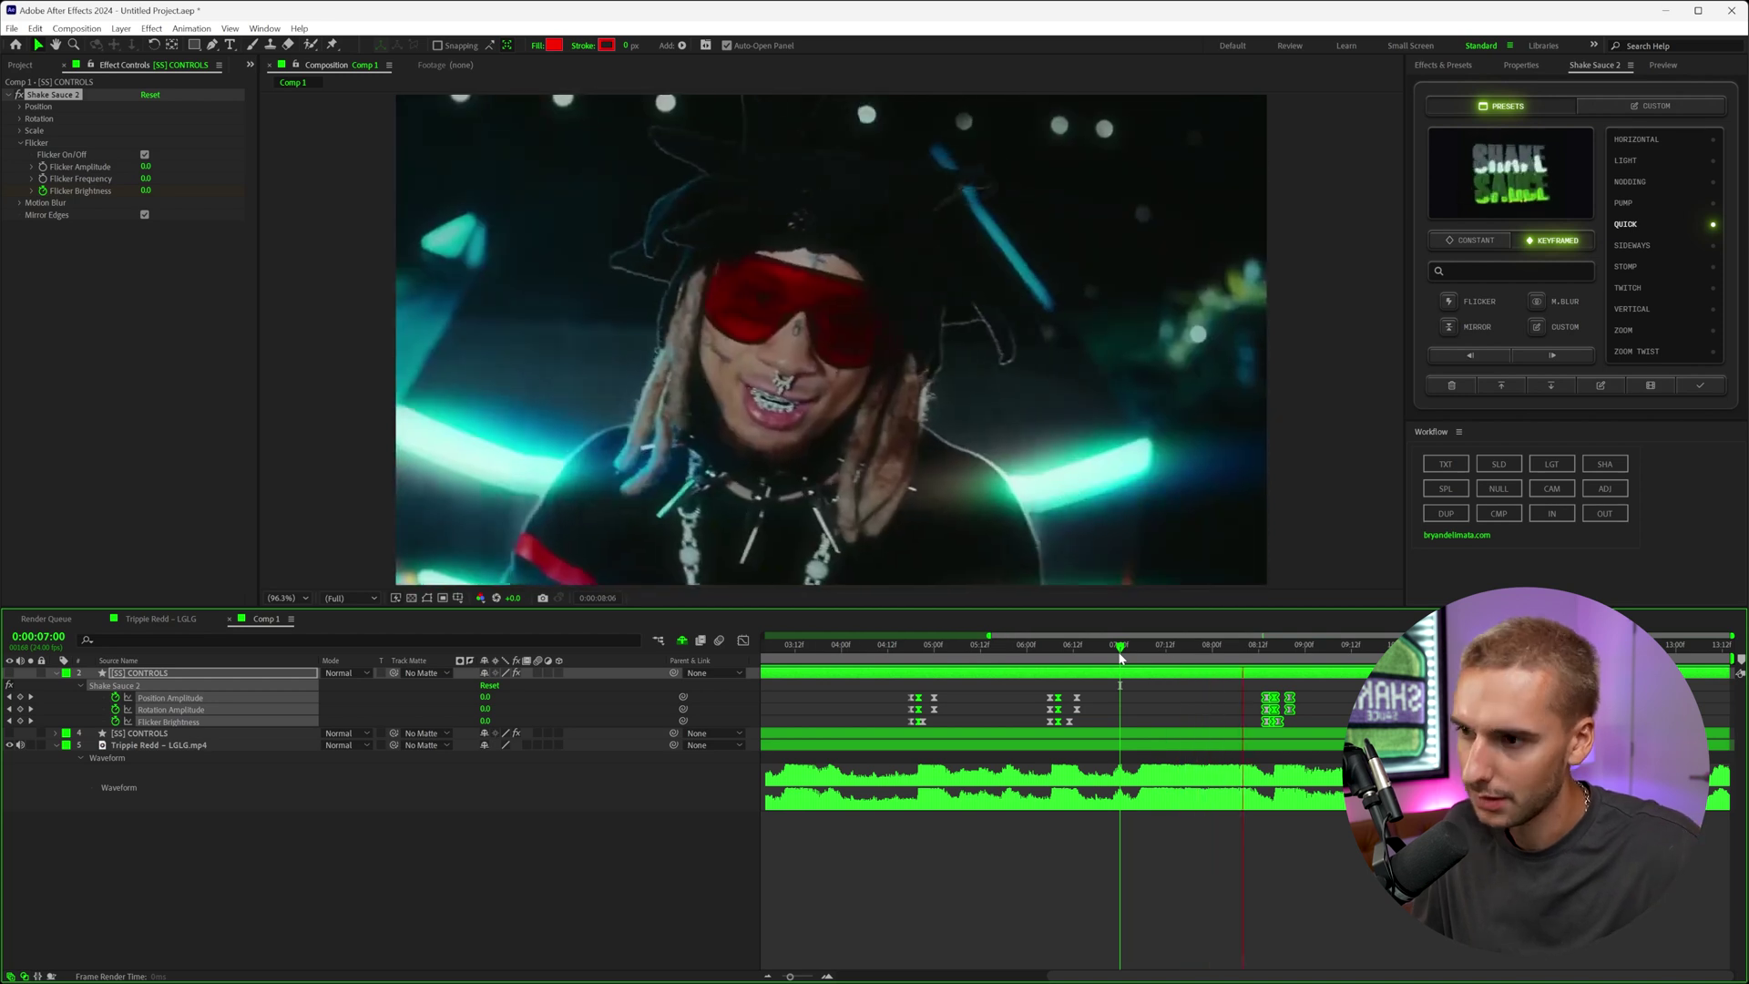
pyautogui.press('space')
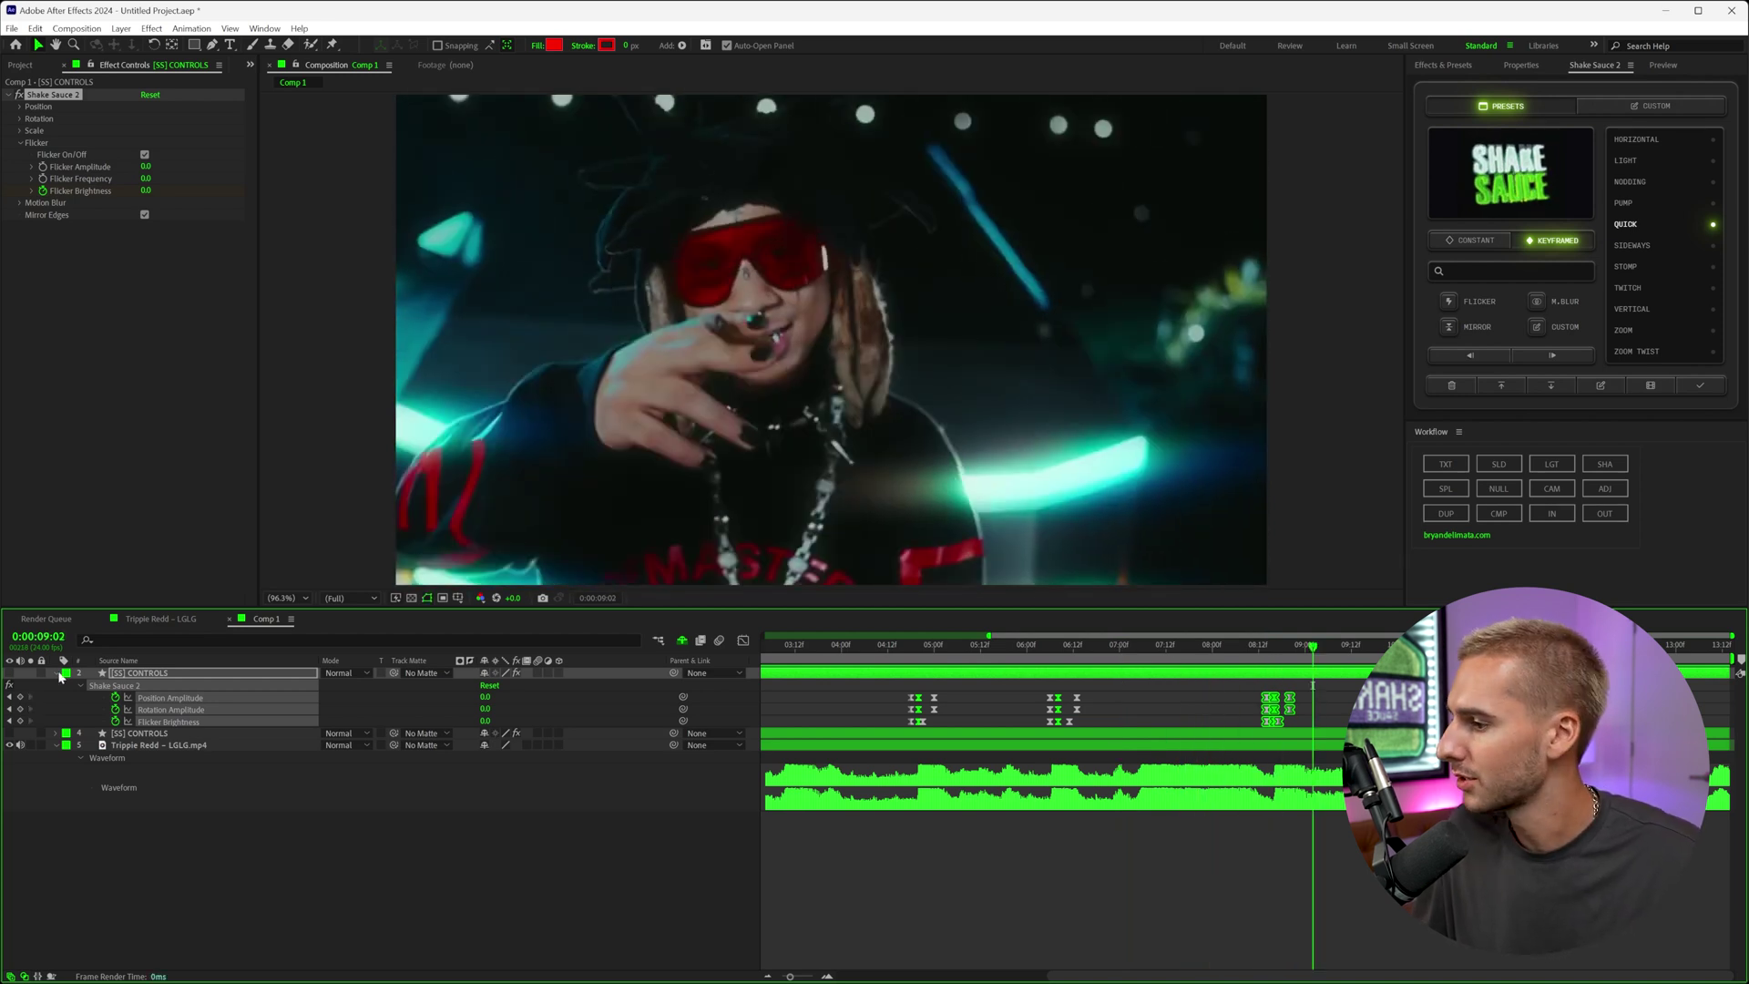
# Collapse the shake controls layer's keyframed properties and show the audio waveform of the Trippie Redd – LGLG.mp4 layer.
pyautogui.click(56, 675)
pyautogui.click(176, 809)
pyautogui.click(61, 697)
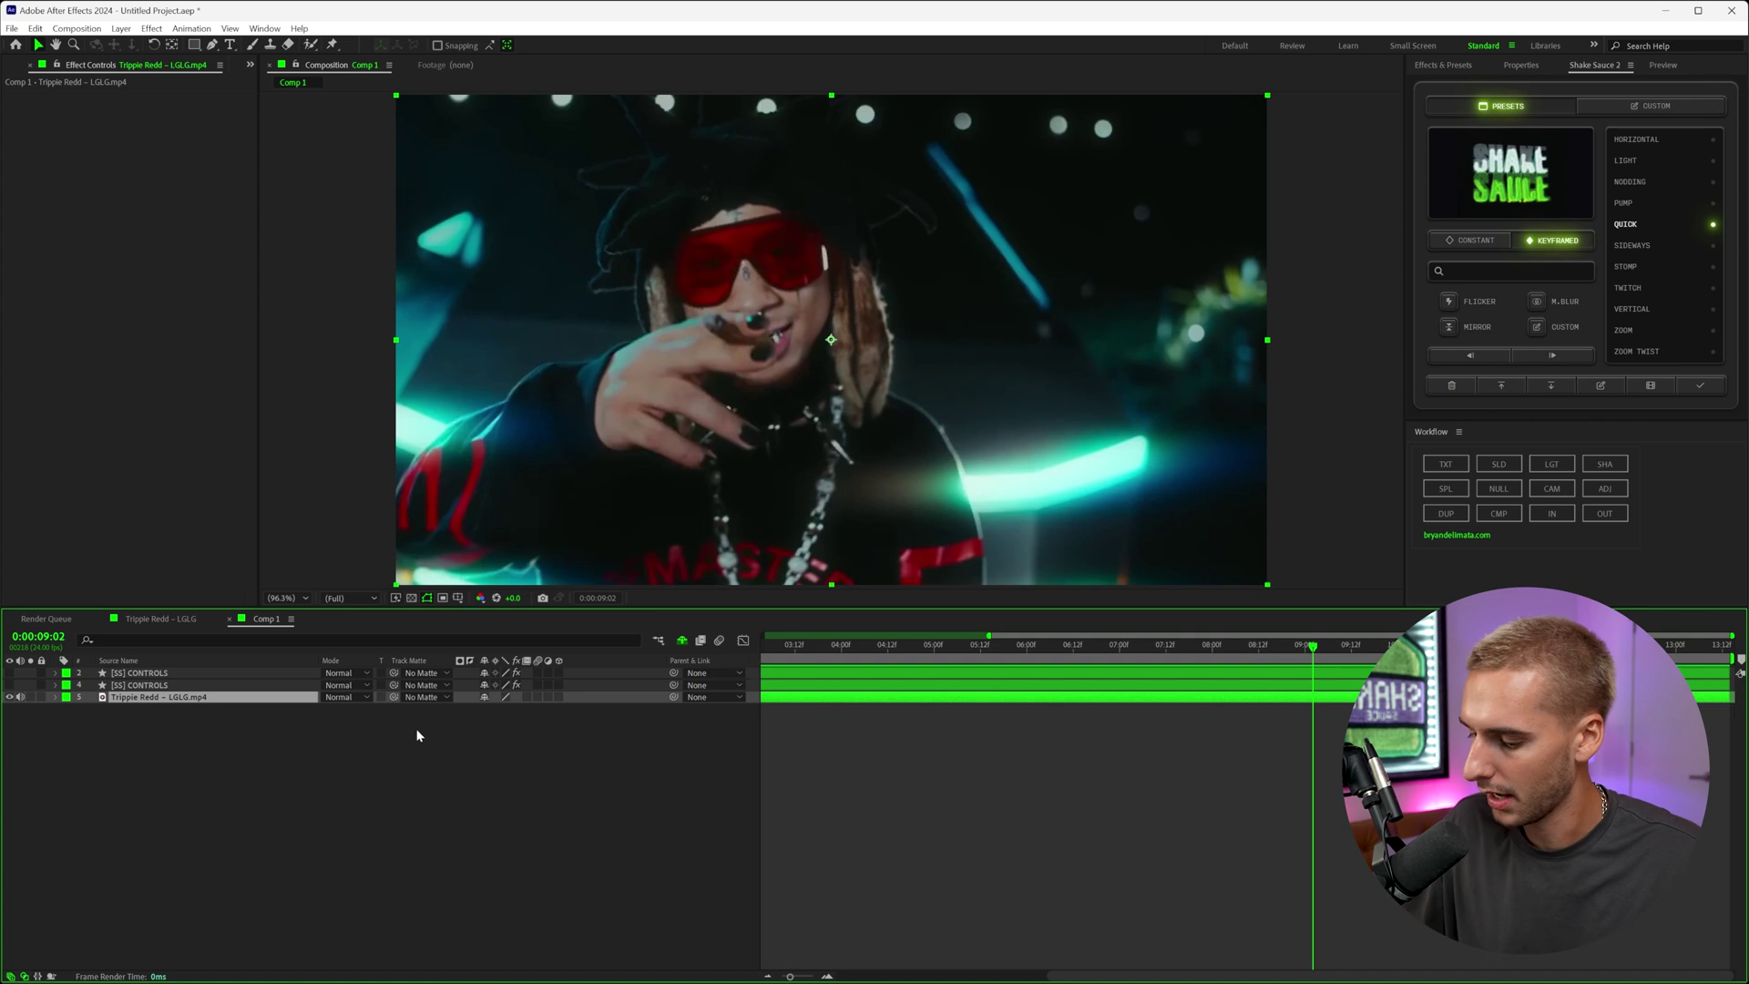
# Add an empty custom Shake Sauce 2 controls layer above the clip with the playhead at 0:00:07:06.
pyautogui.click(1142, 646)
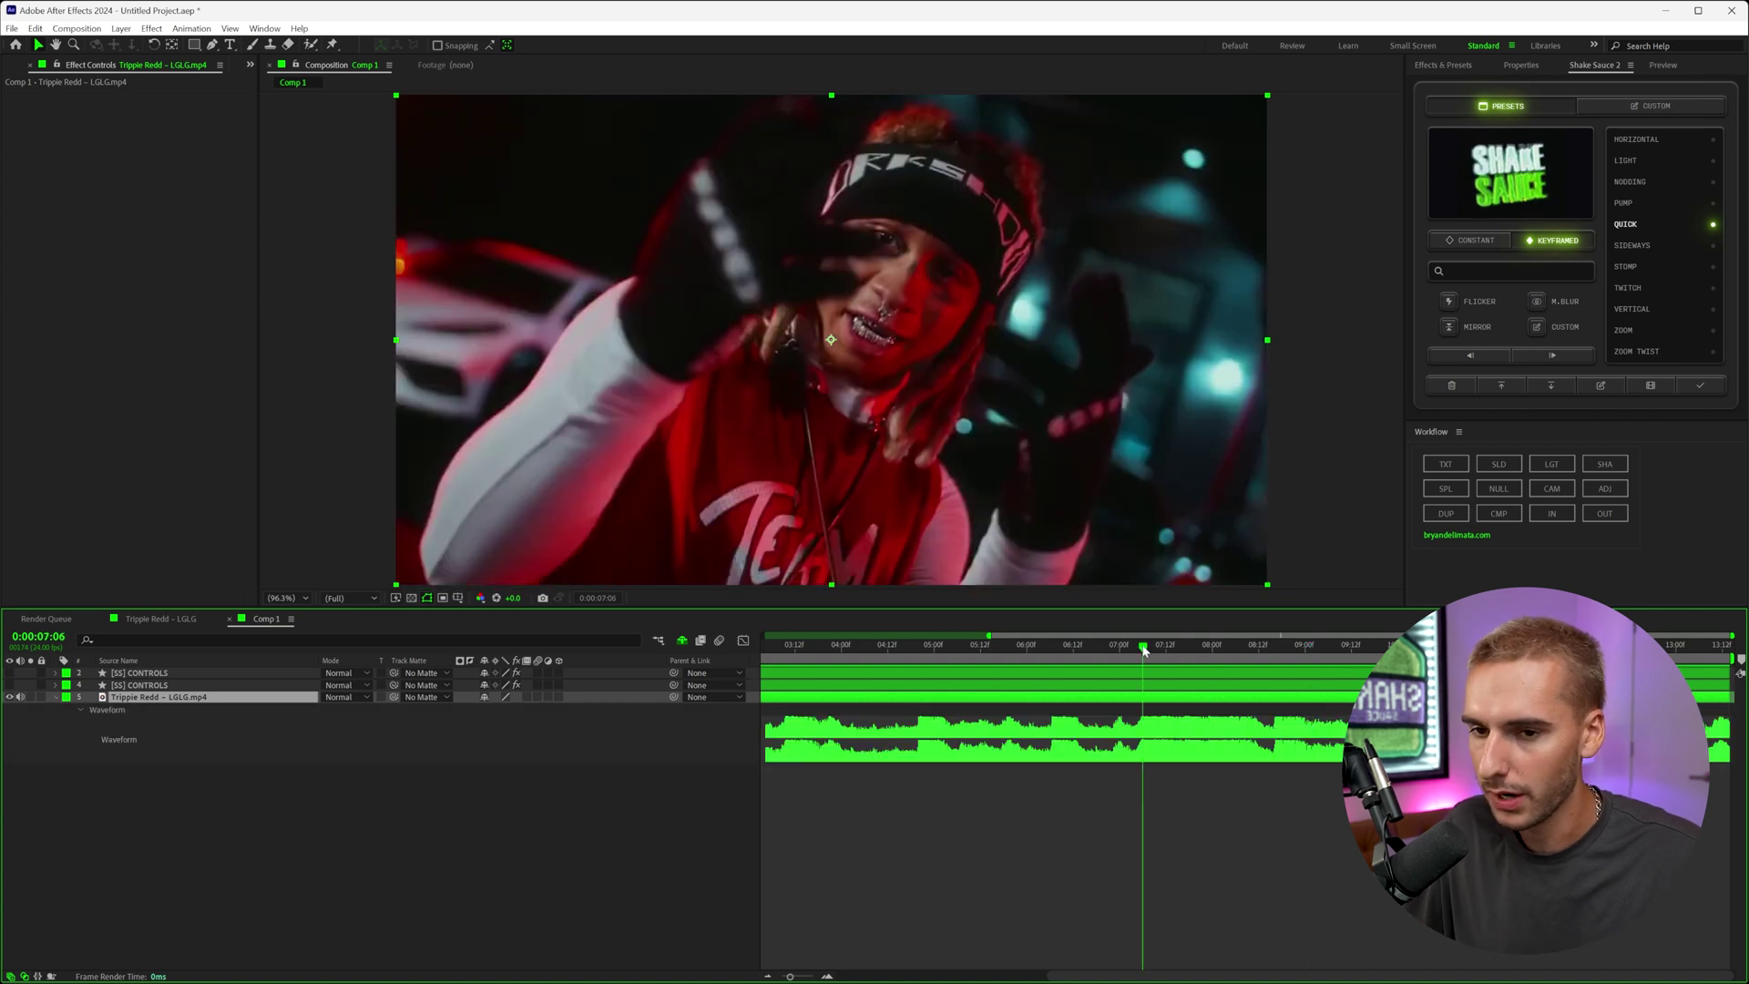
pyautogui.click(1643, 105)
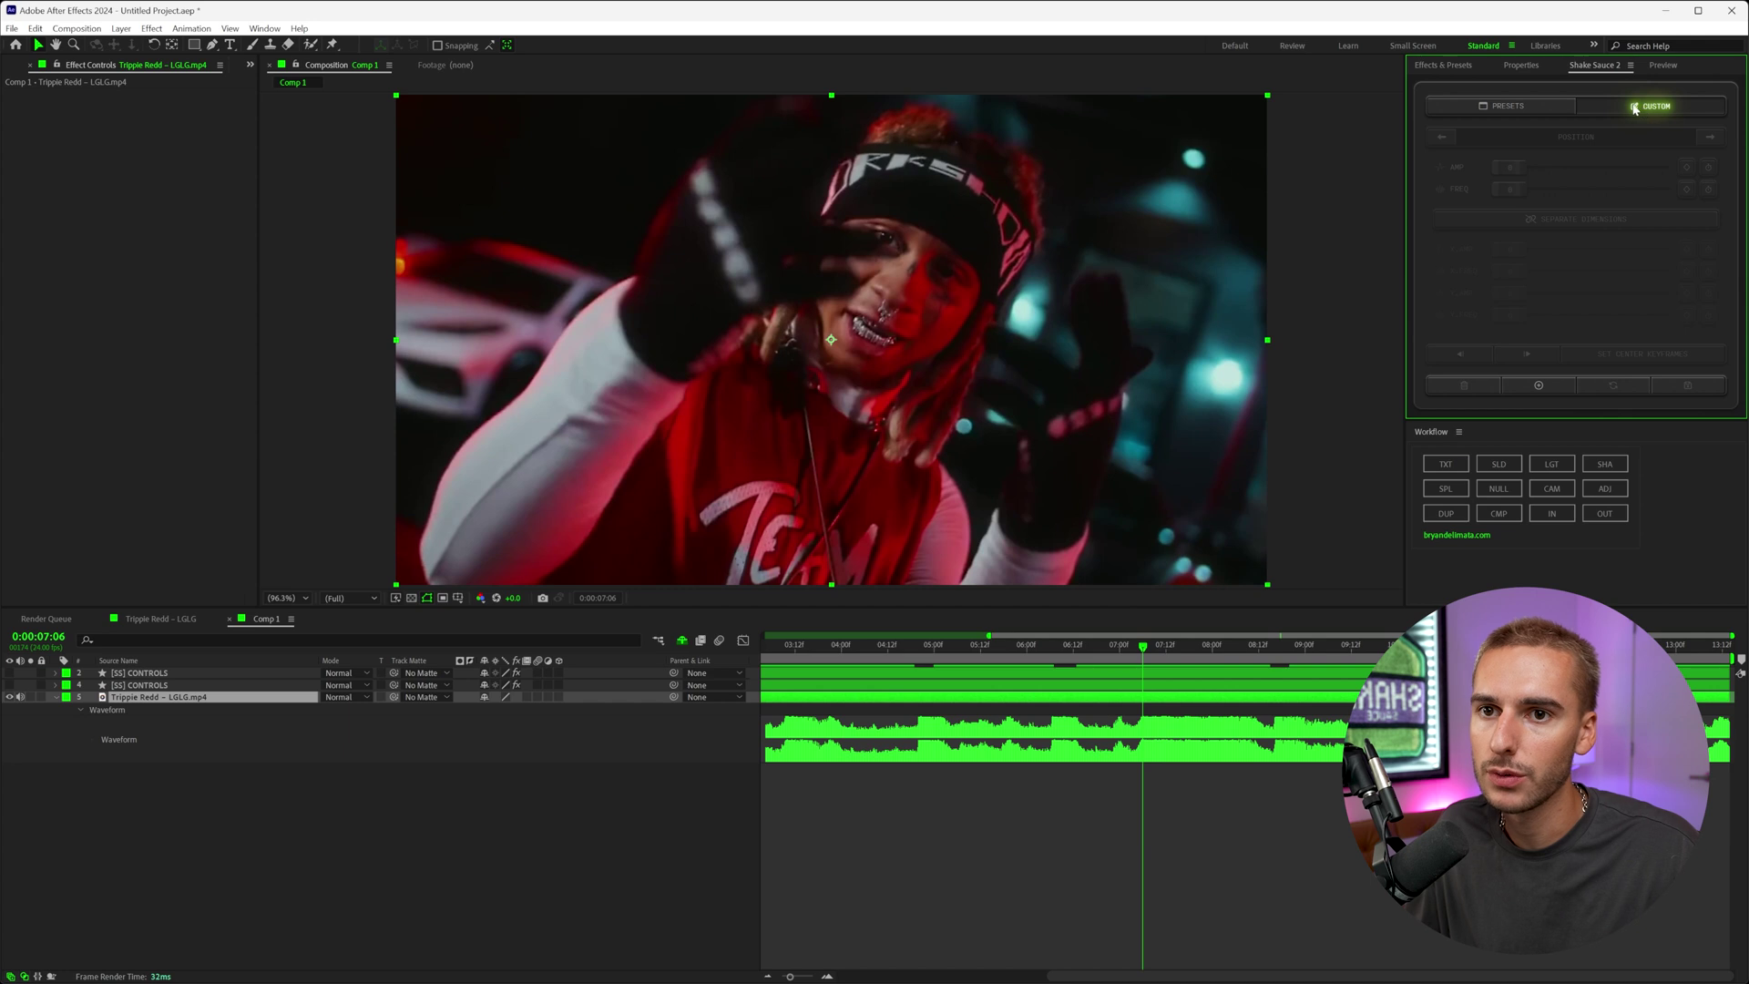
pyautogui.click(1538, 386)
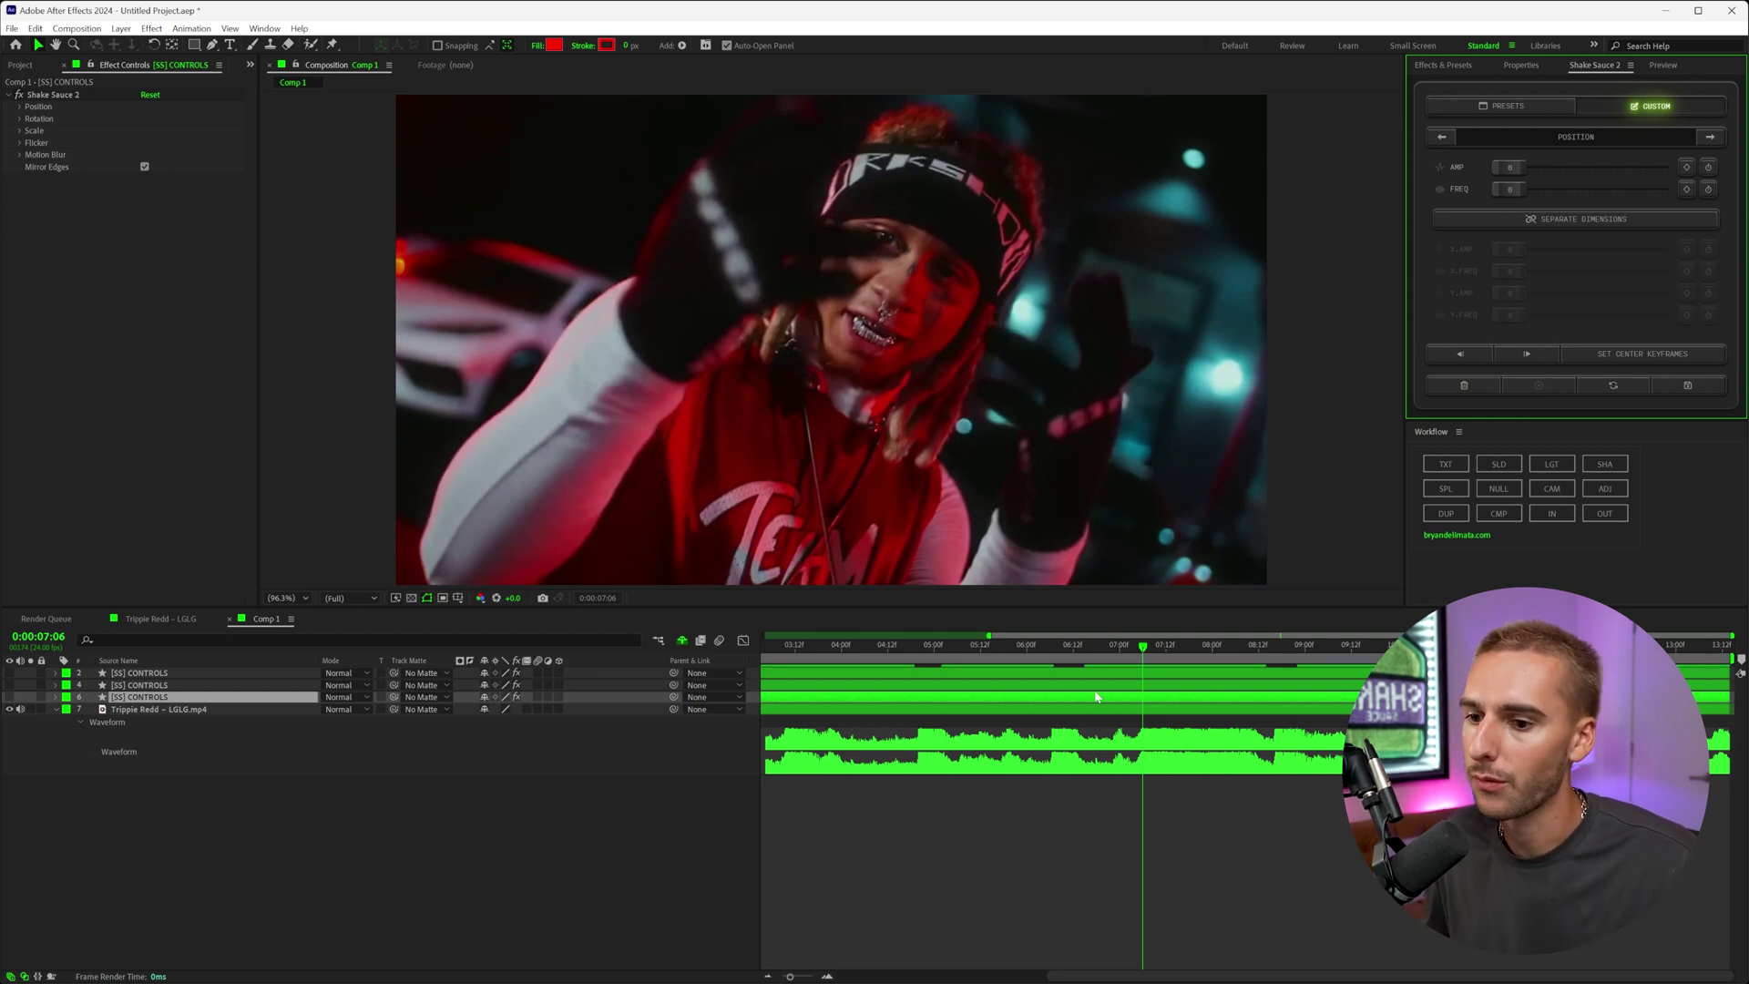
# Set an eased Position amplitude keyframe of 0 for the custom shake at 0:00:07:04.
pyautogui.click(824, 977)
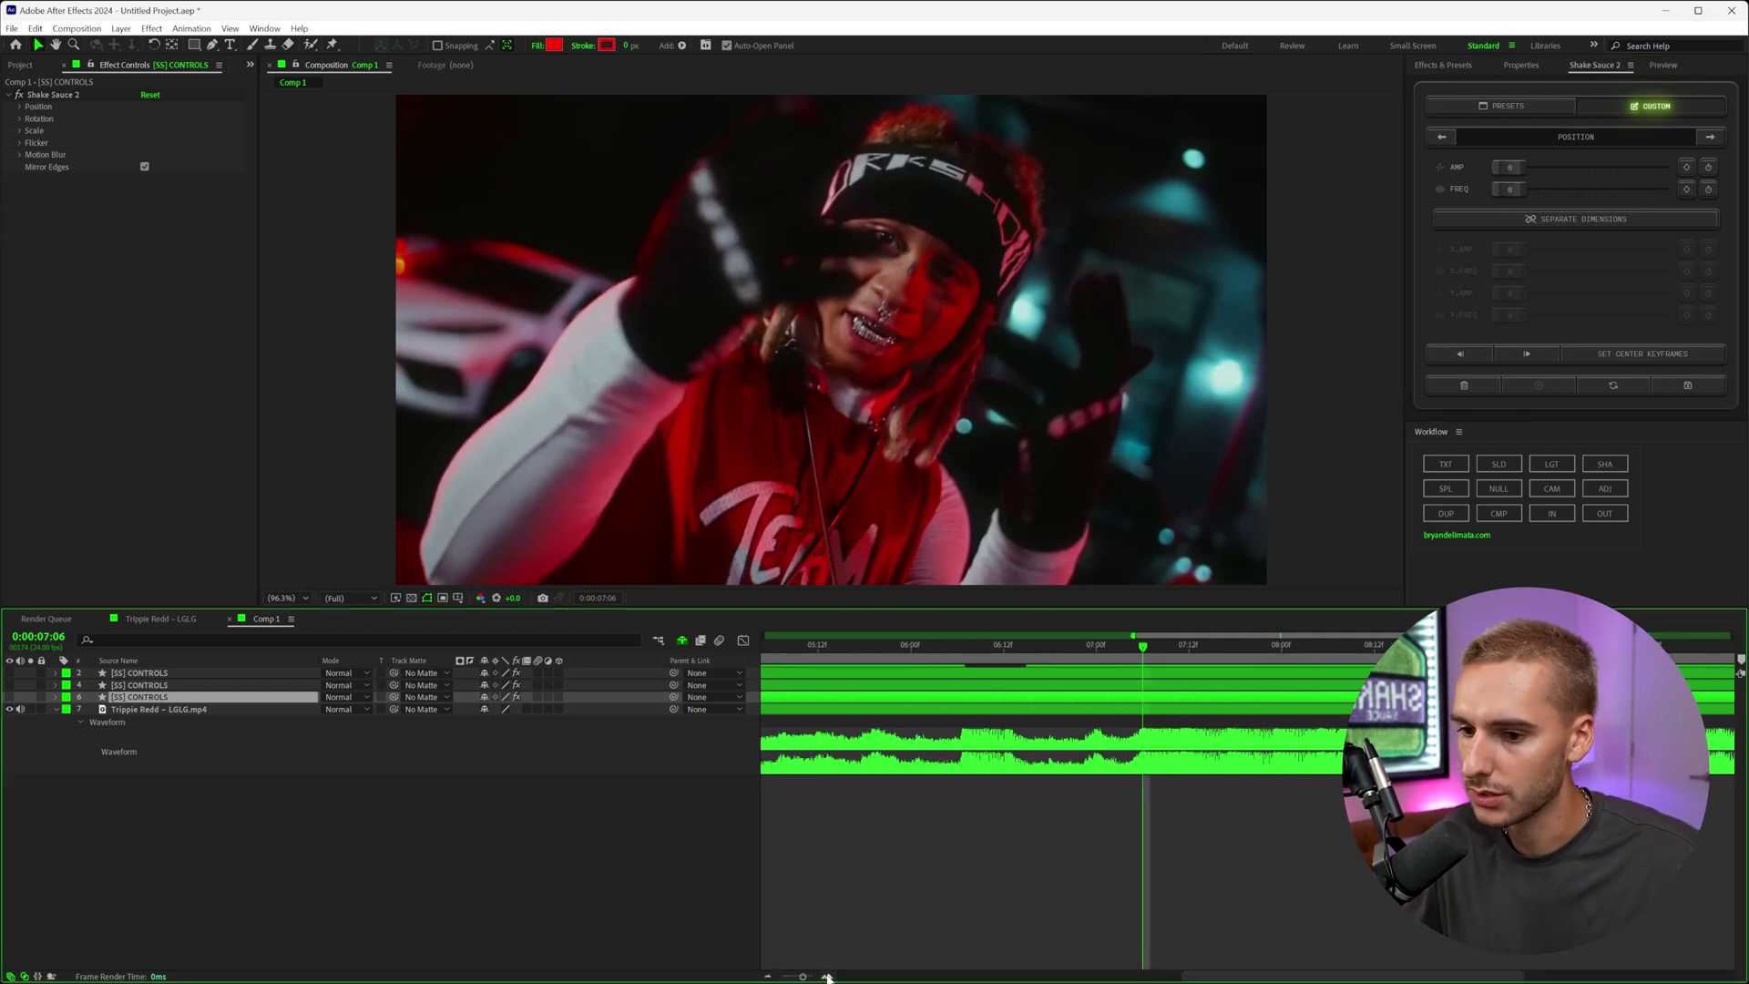
pyautogui.click(1129, 647)
pyautogui.moveTo(1129, 650); pyautogui.dragTo(1112, 652)
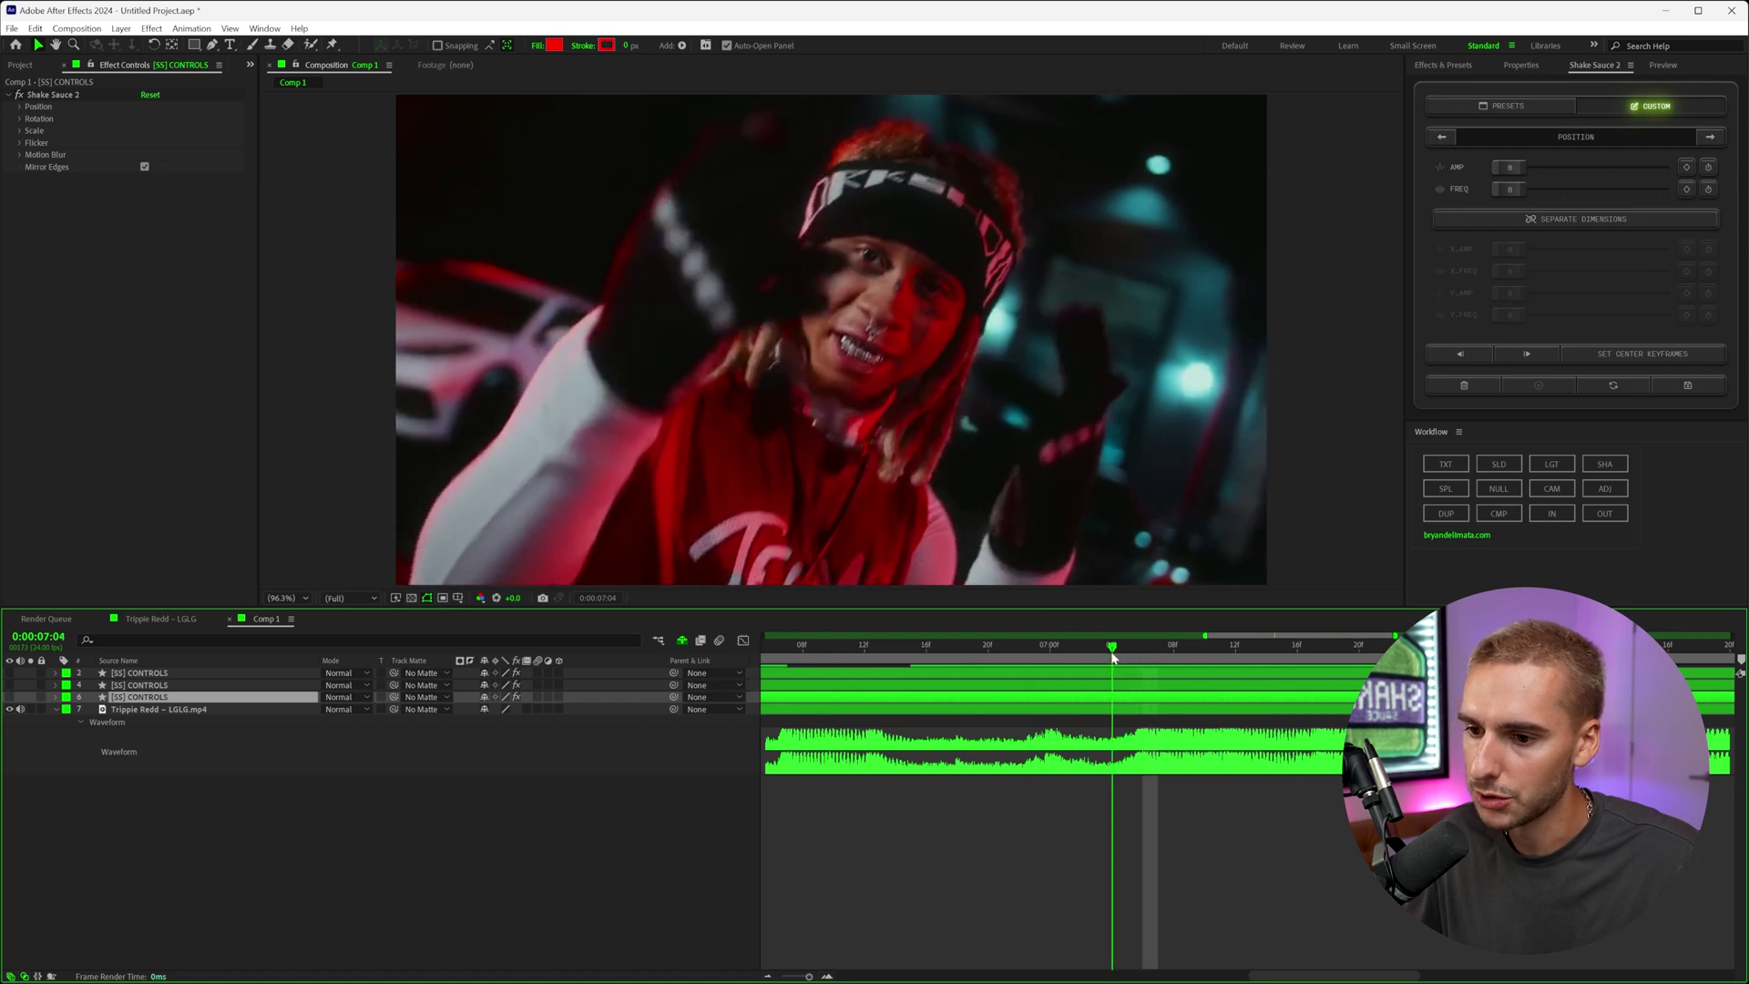
pyautogui.click(1687, 171)
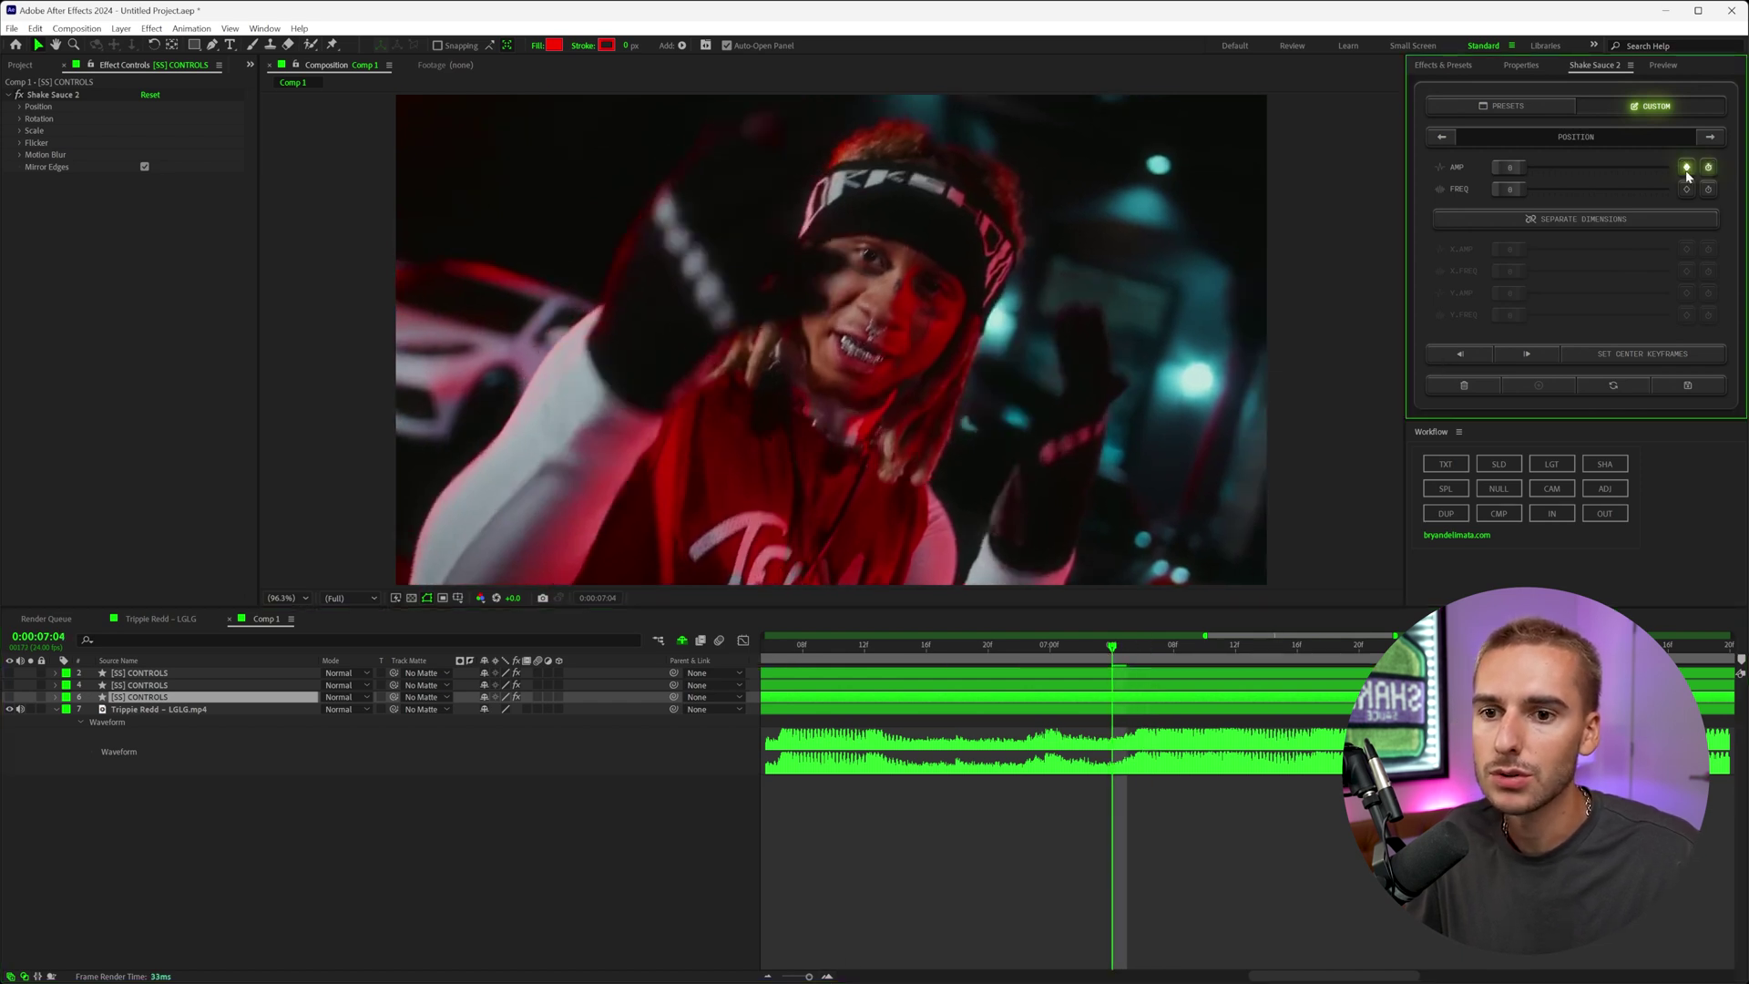
pyautogui.click(1686, 168)
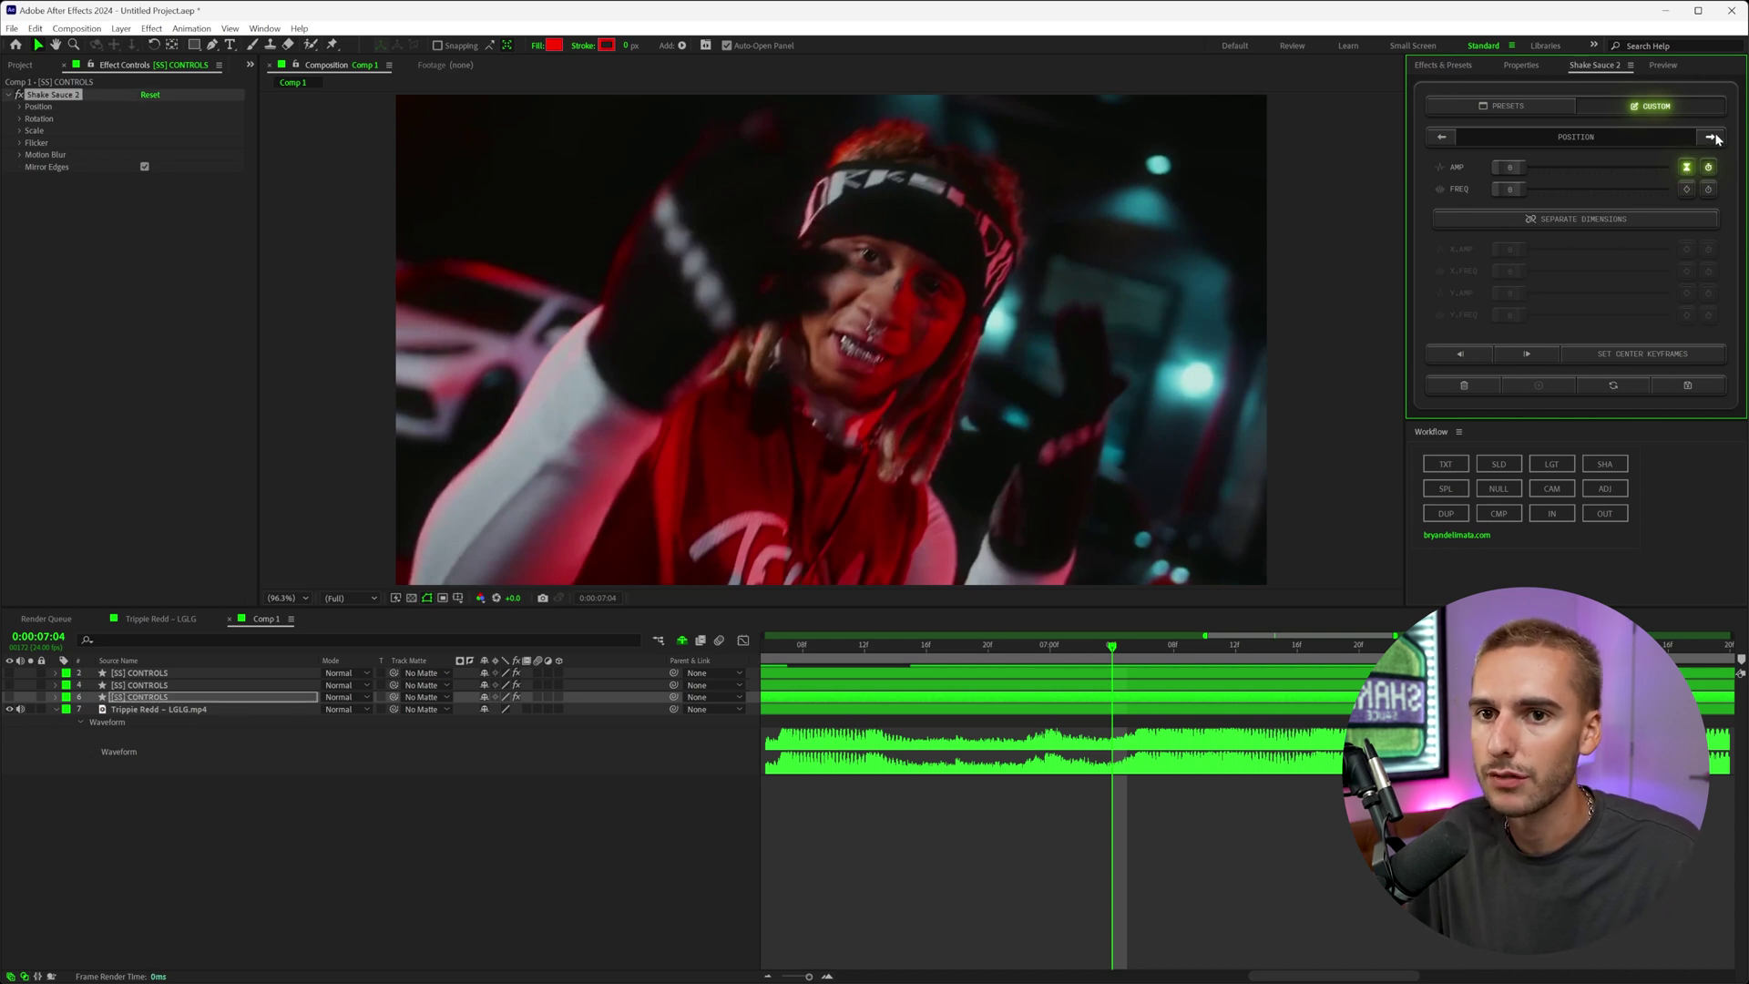
# Enable flicker for the custom shake, keyframe its flicker brightness at 0 and advance two frames to 0:00:07:06.
pyautogui.click(1713, 137)
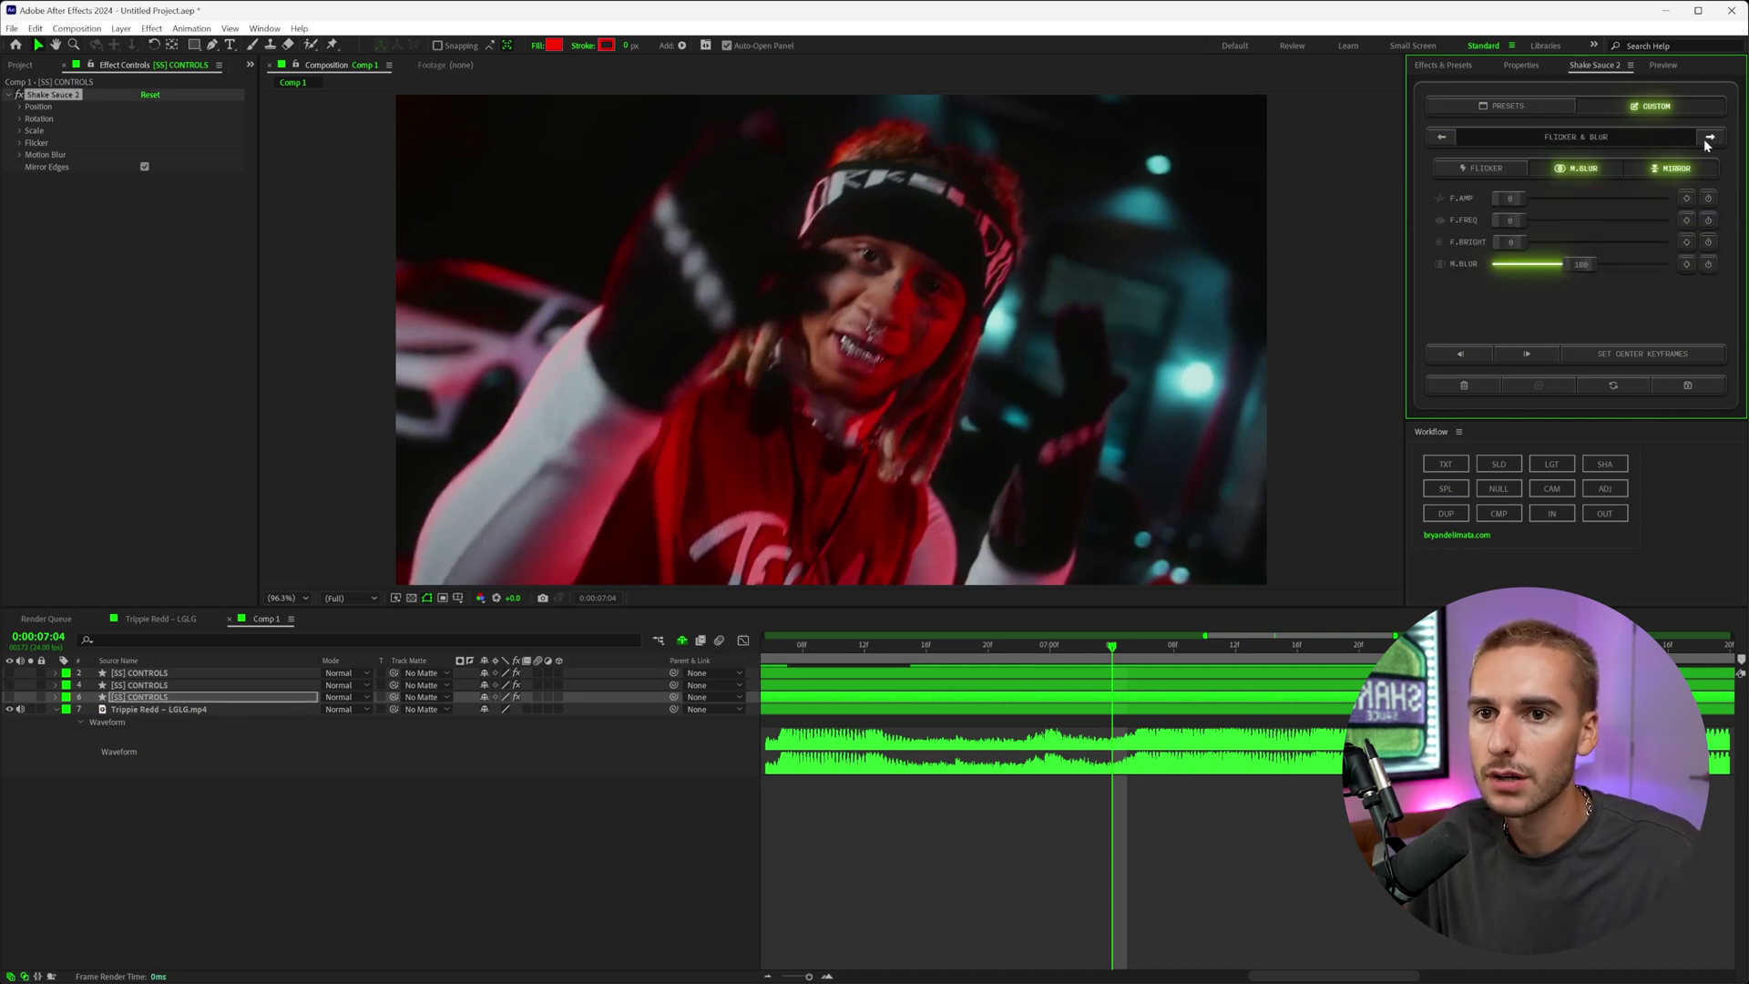
pyautogui.click(1479, 170)
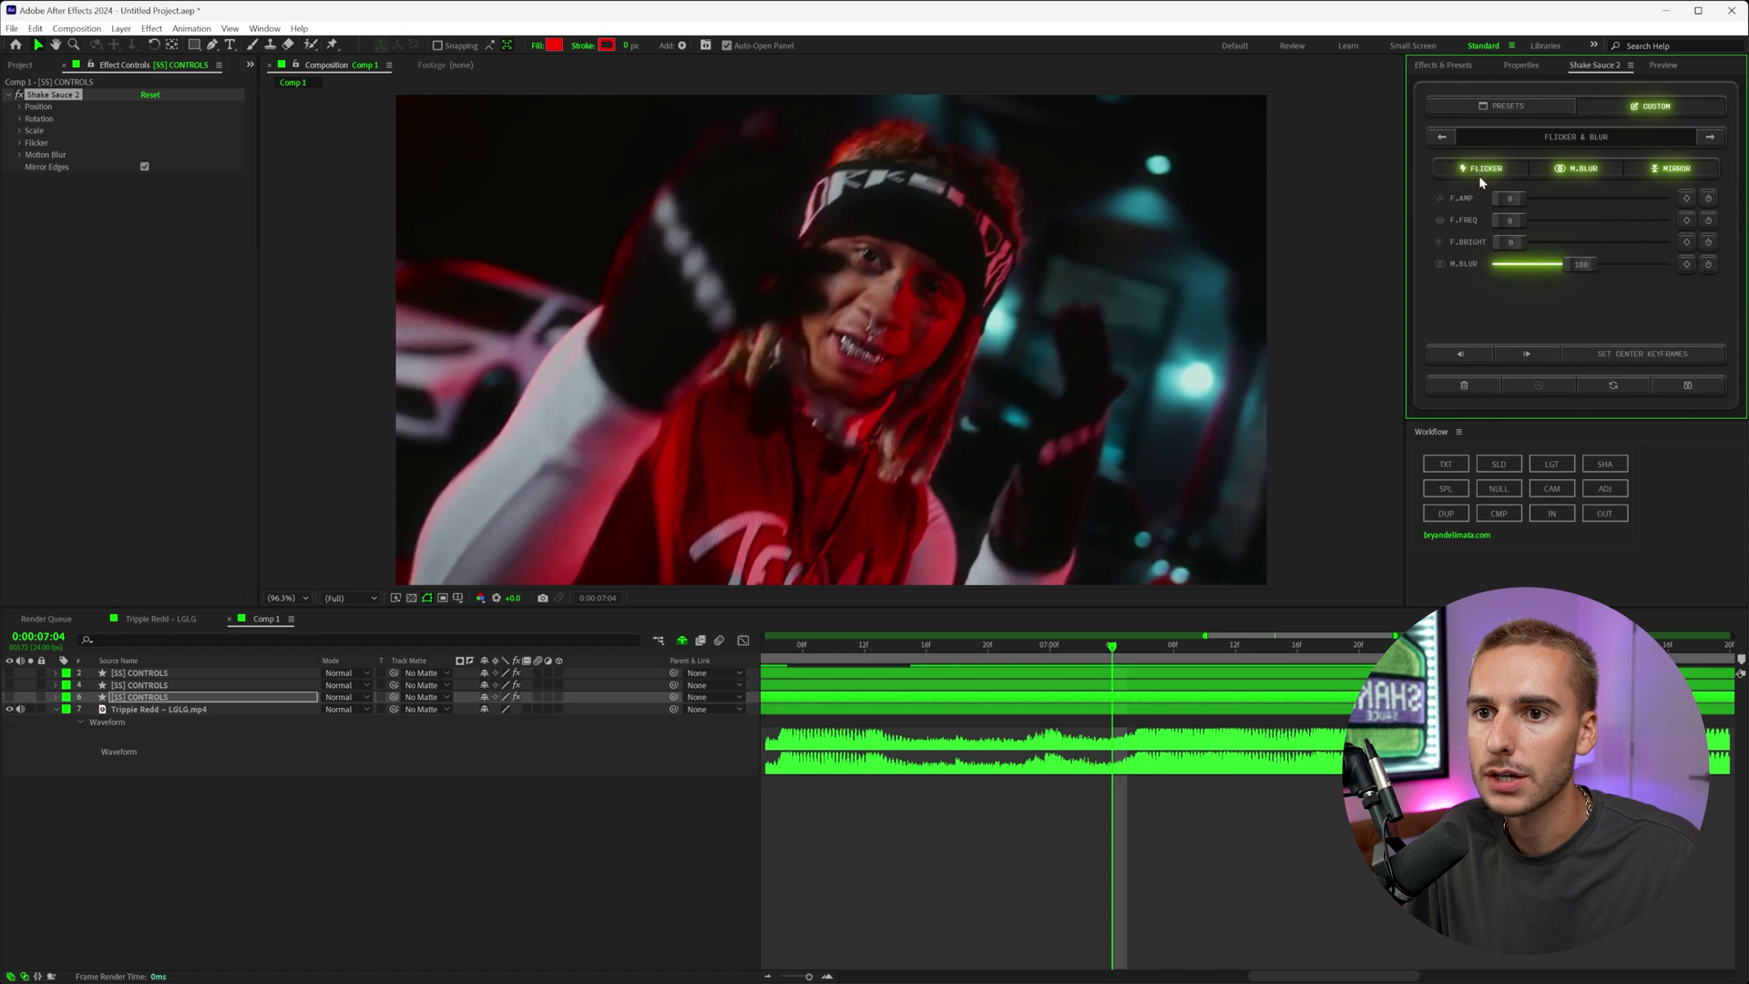
pyautogui.click(1687, 243)
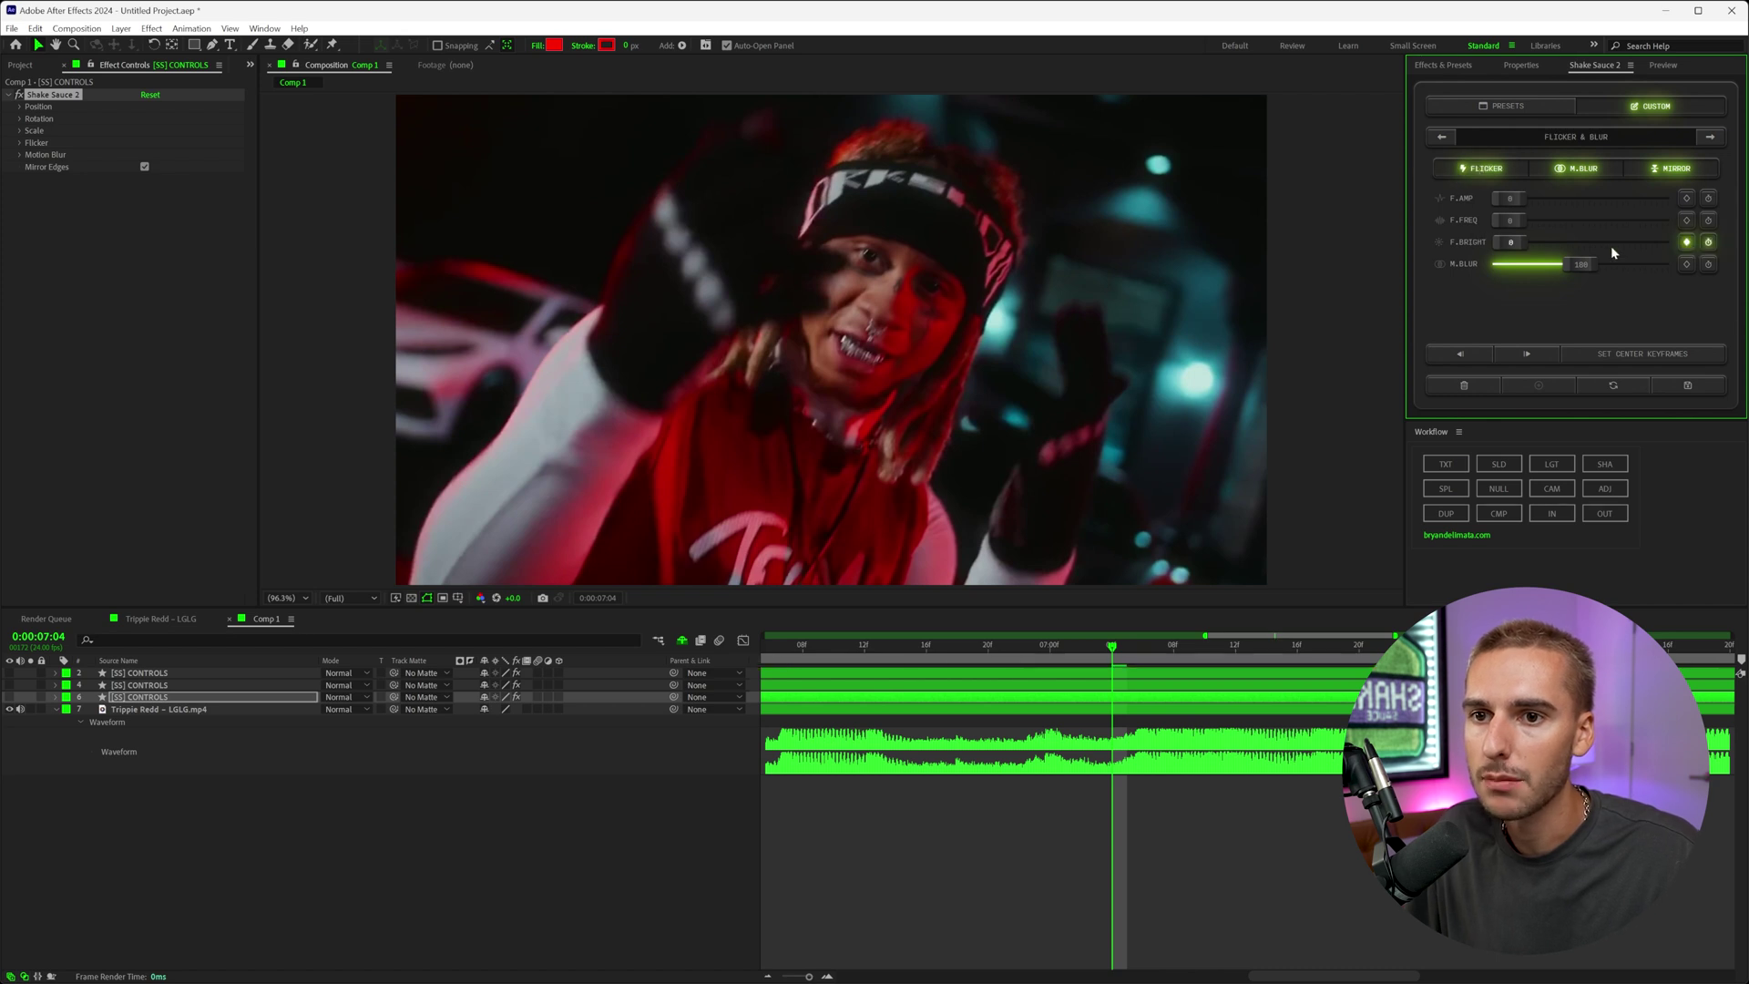
pyautogui.click(1530, 357)
pyautogui.click(1531, 357)
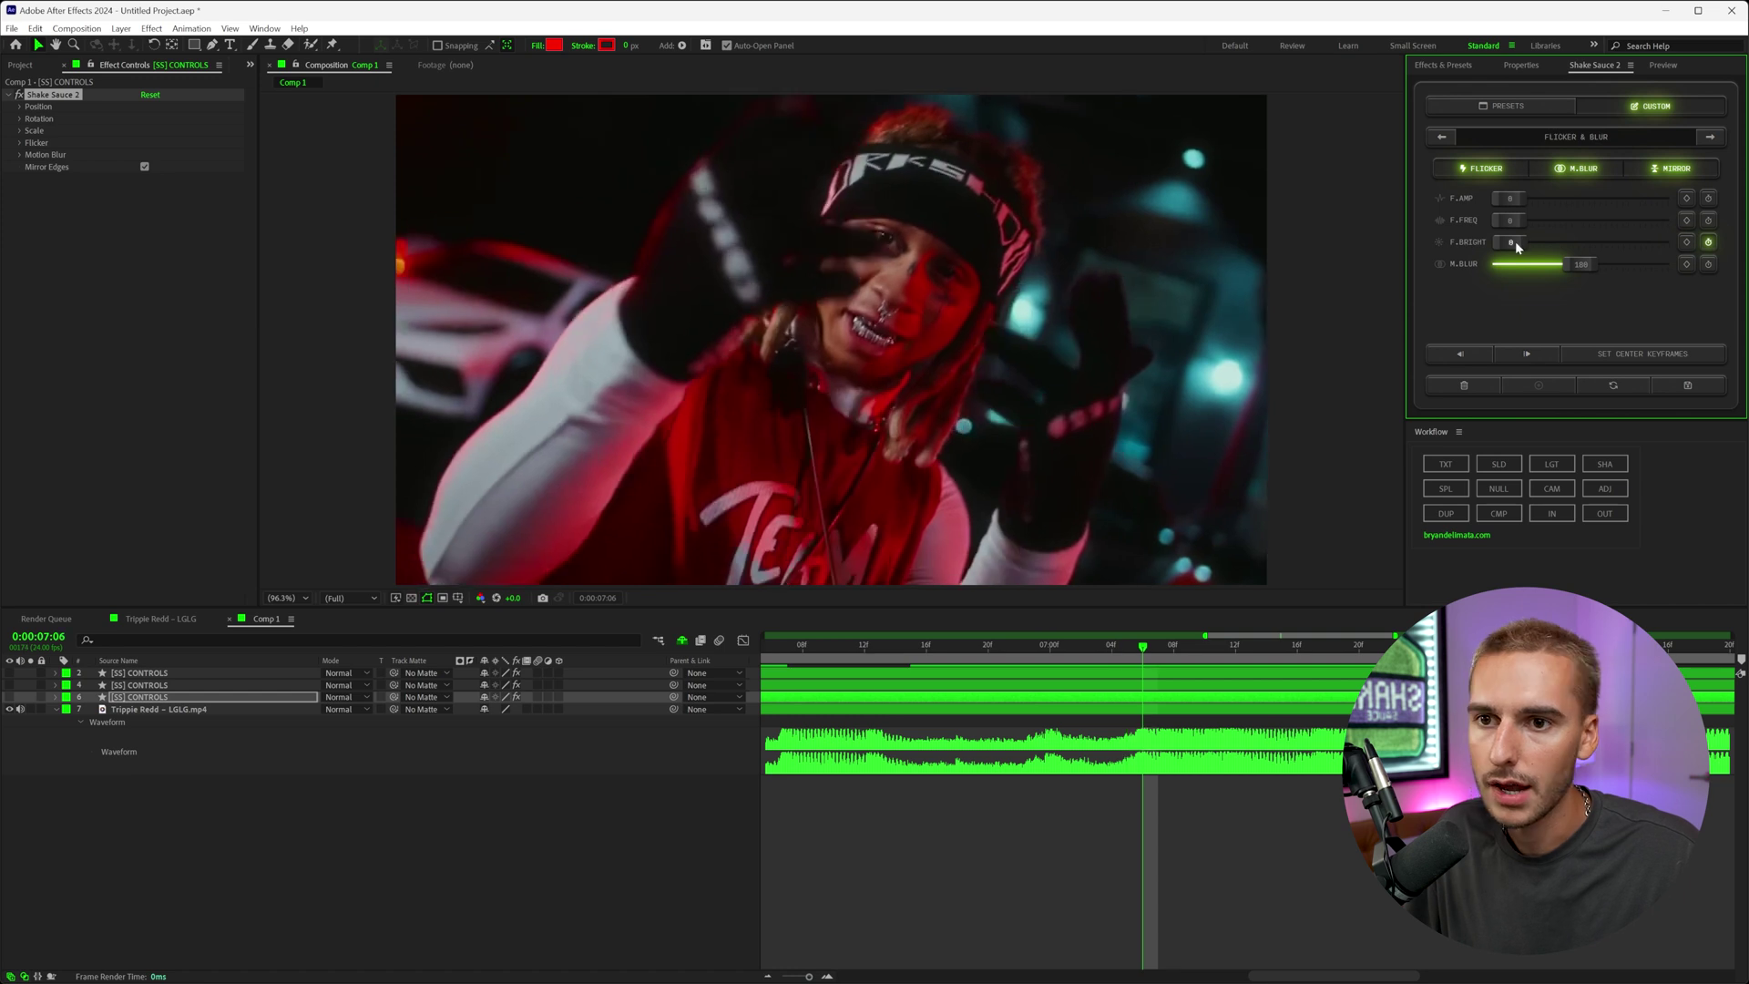
# Keyframe the custom shake's flicker brightness at 2 and its Position amplitude at 170 on 0:00:07:06.
pyautogui.moveTo(1516, 240); pyautogui.dragTo(1566, 244)
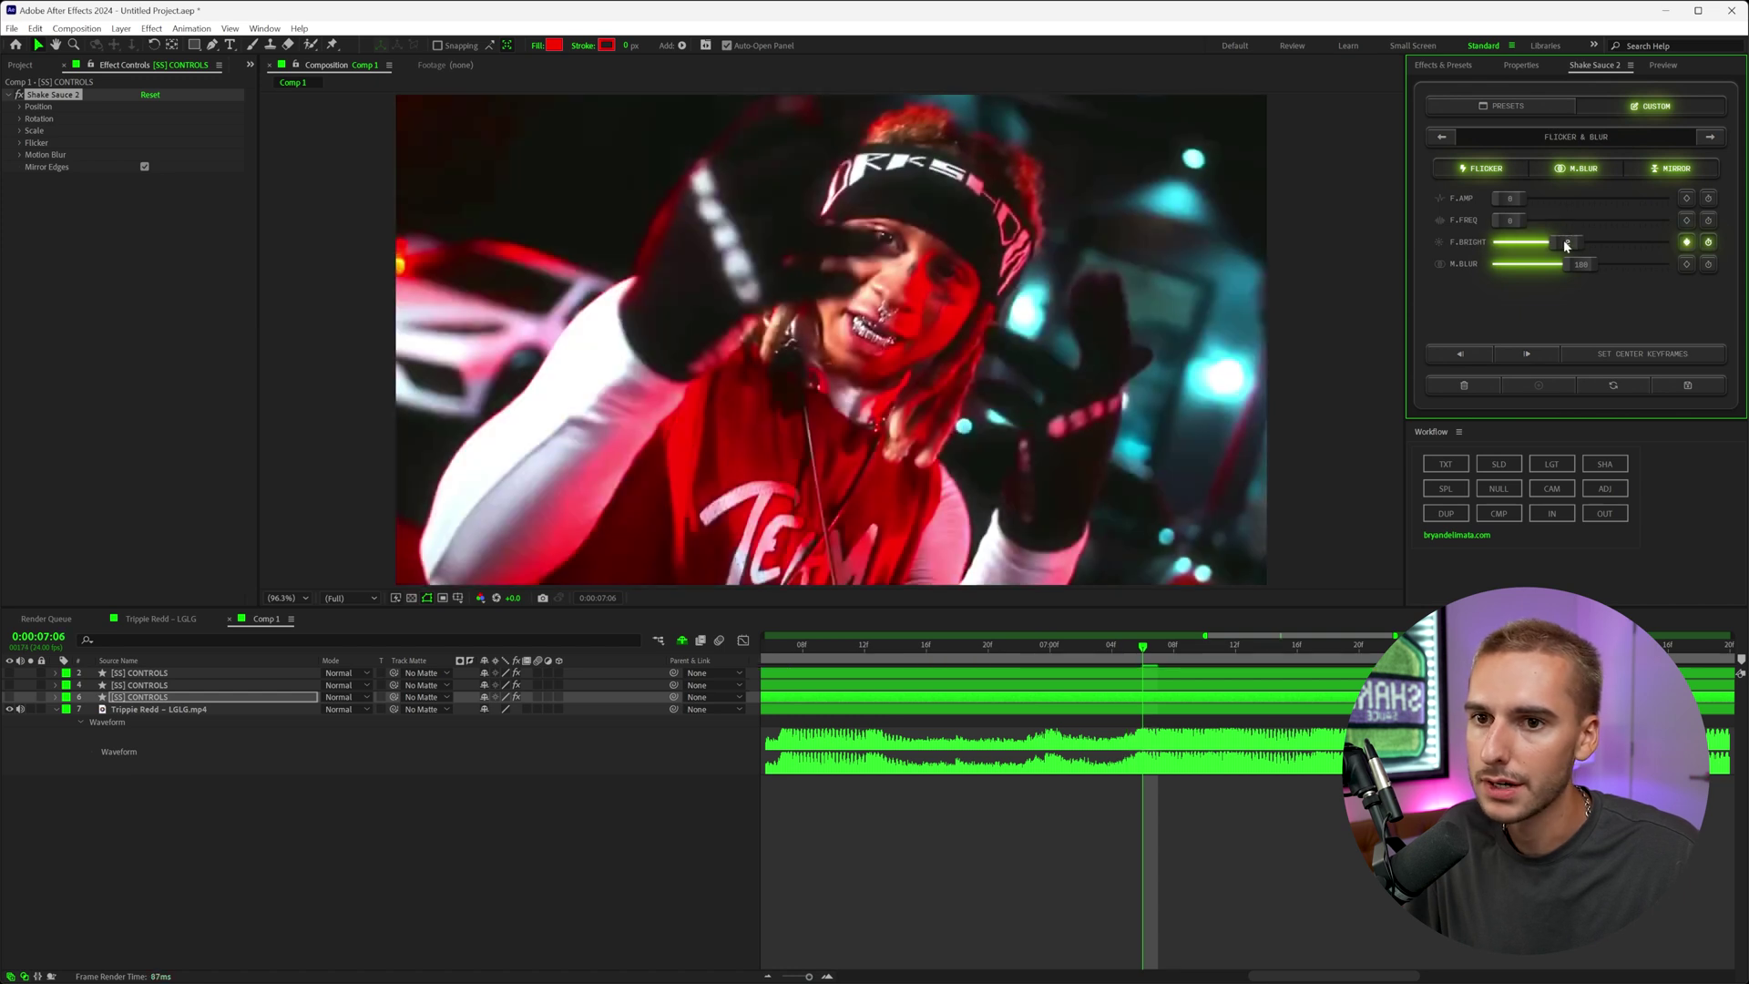
pyautogui.click(1441, 137)
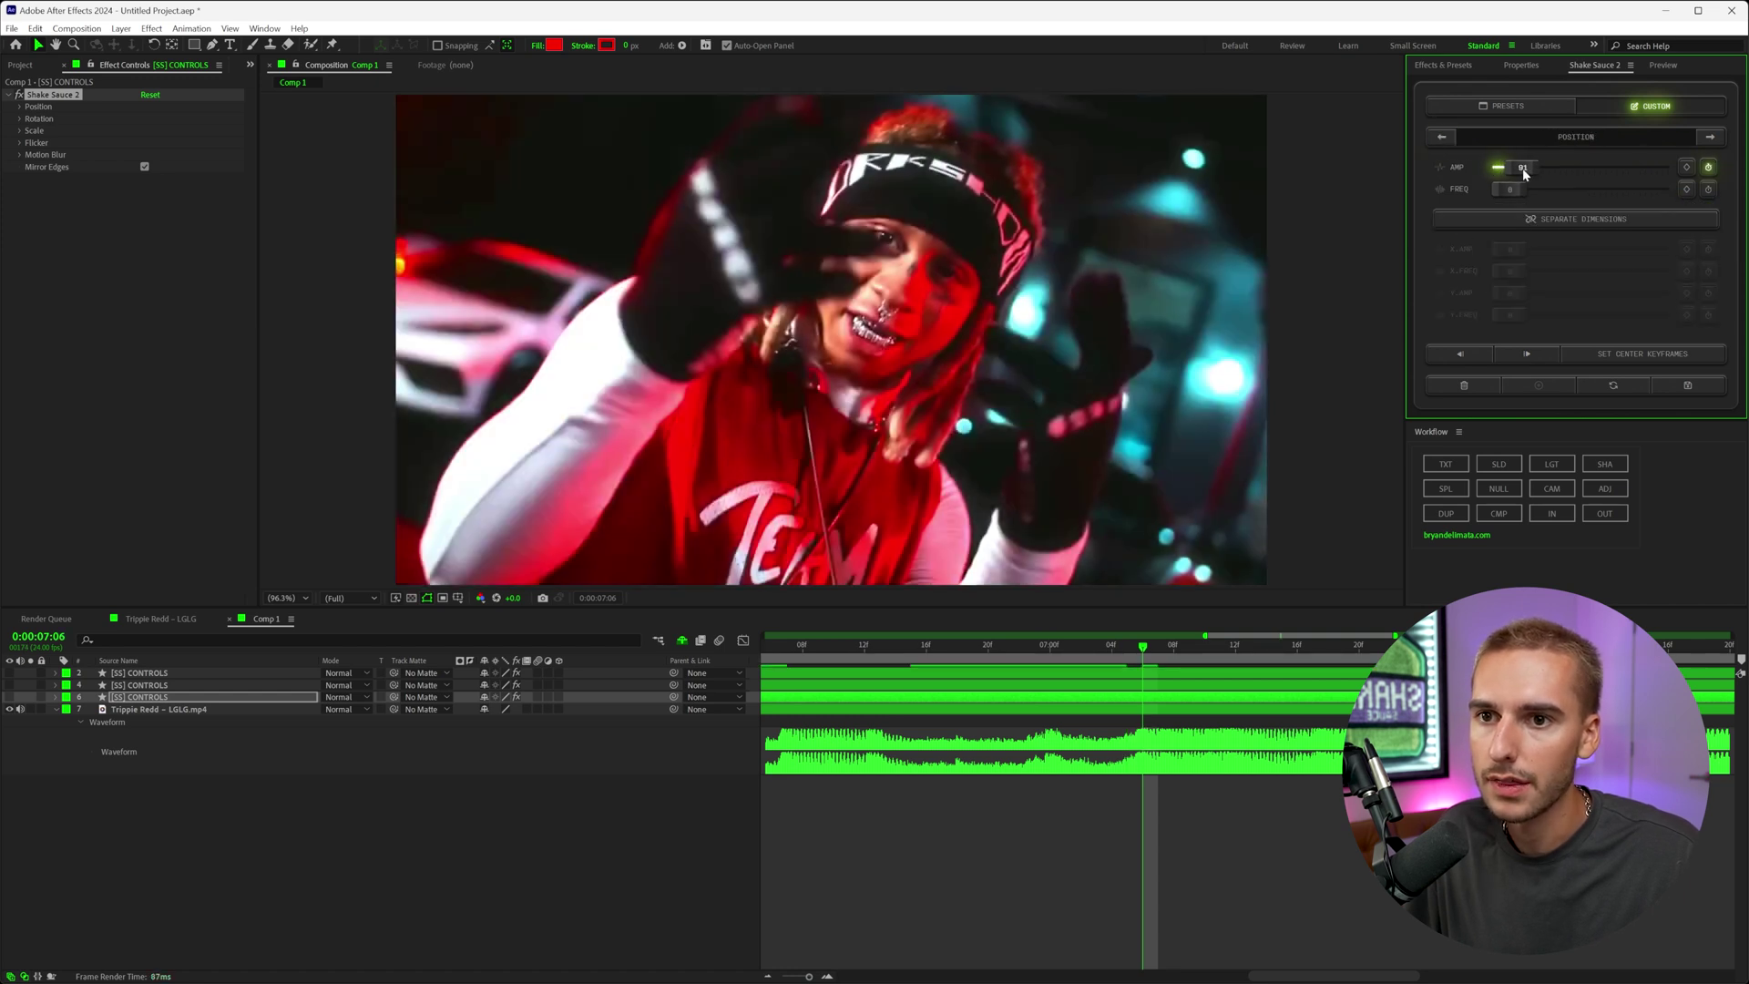
pyautogui.moveTo(1513, 168); pyautogui.dragTo(1535, 174)
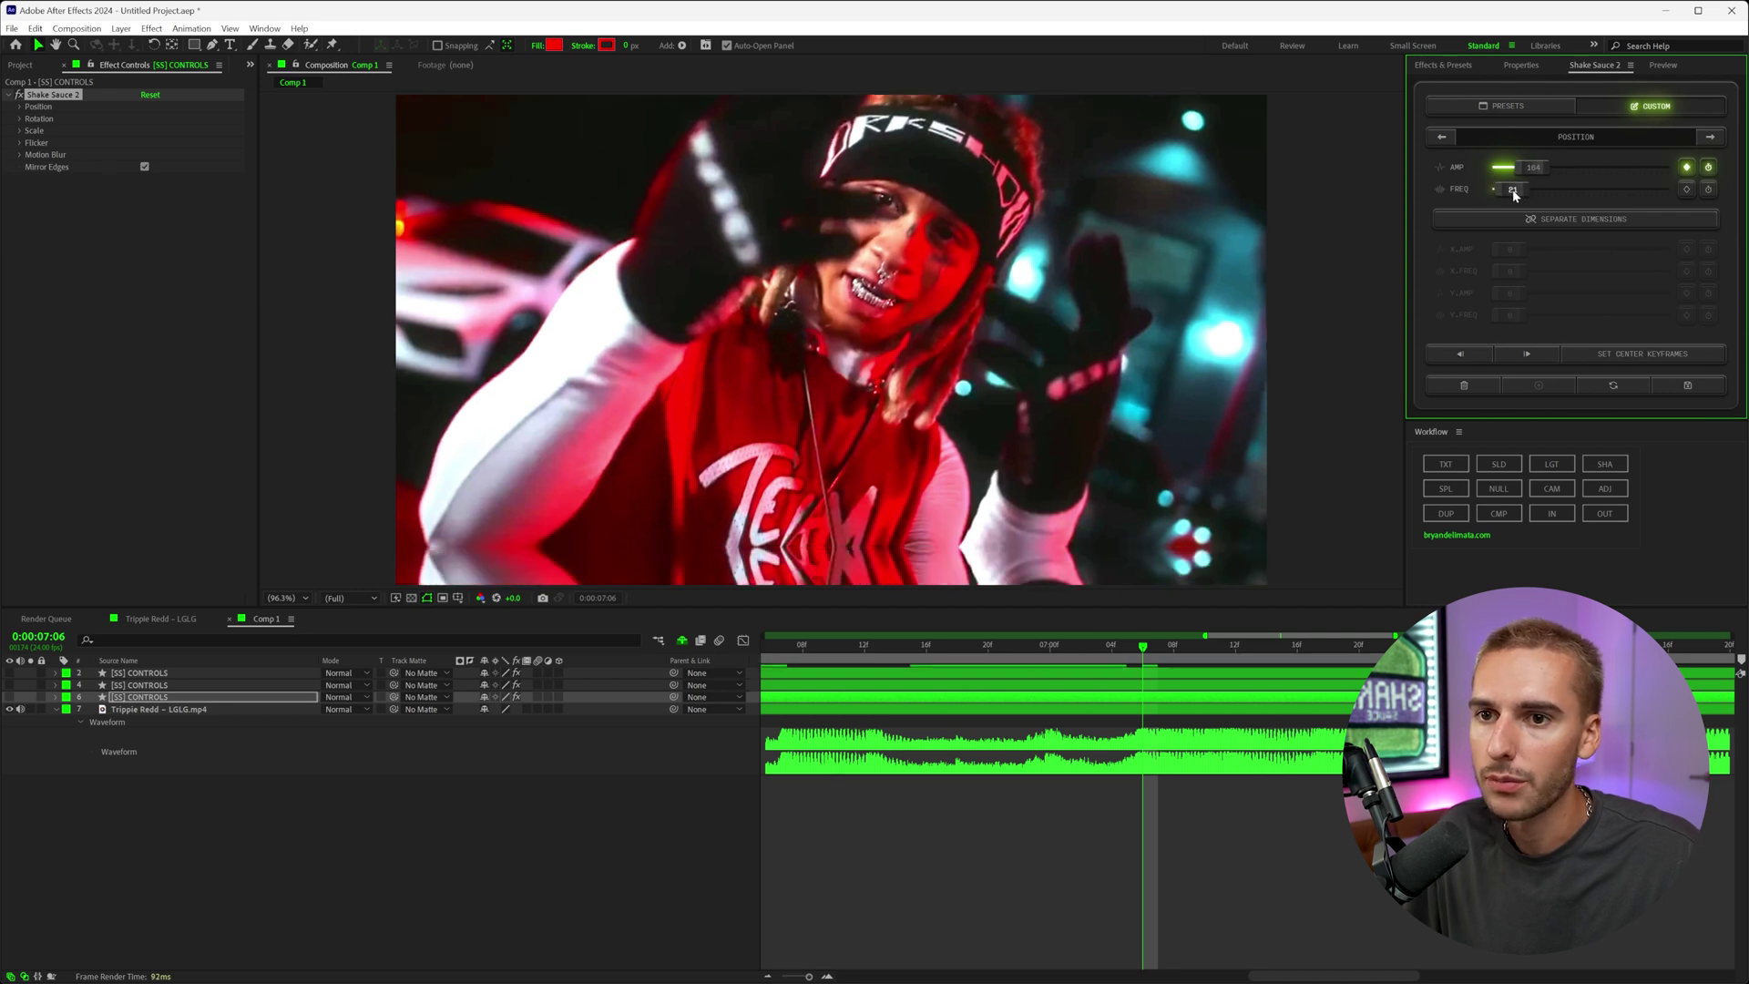
# Set the custom shake's Position frequency to 12.
pyautogui.click(1513, 191)
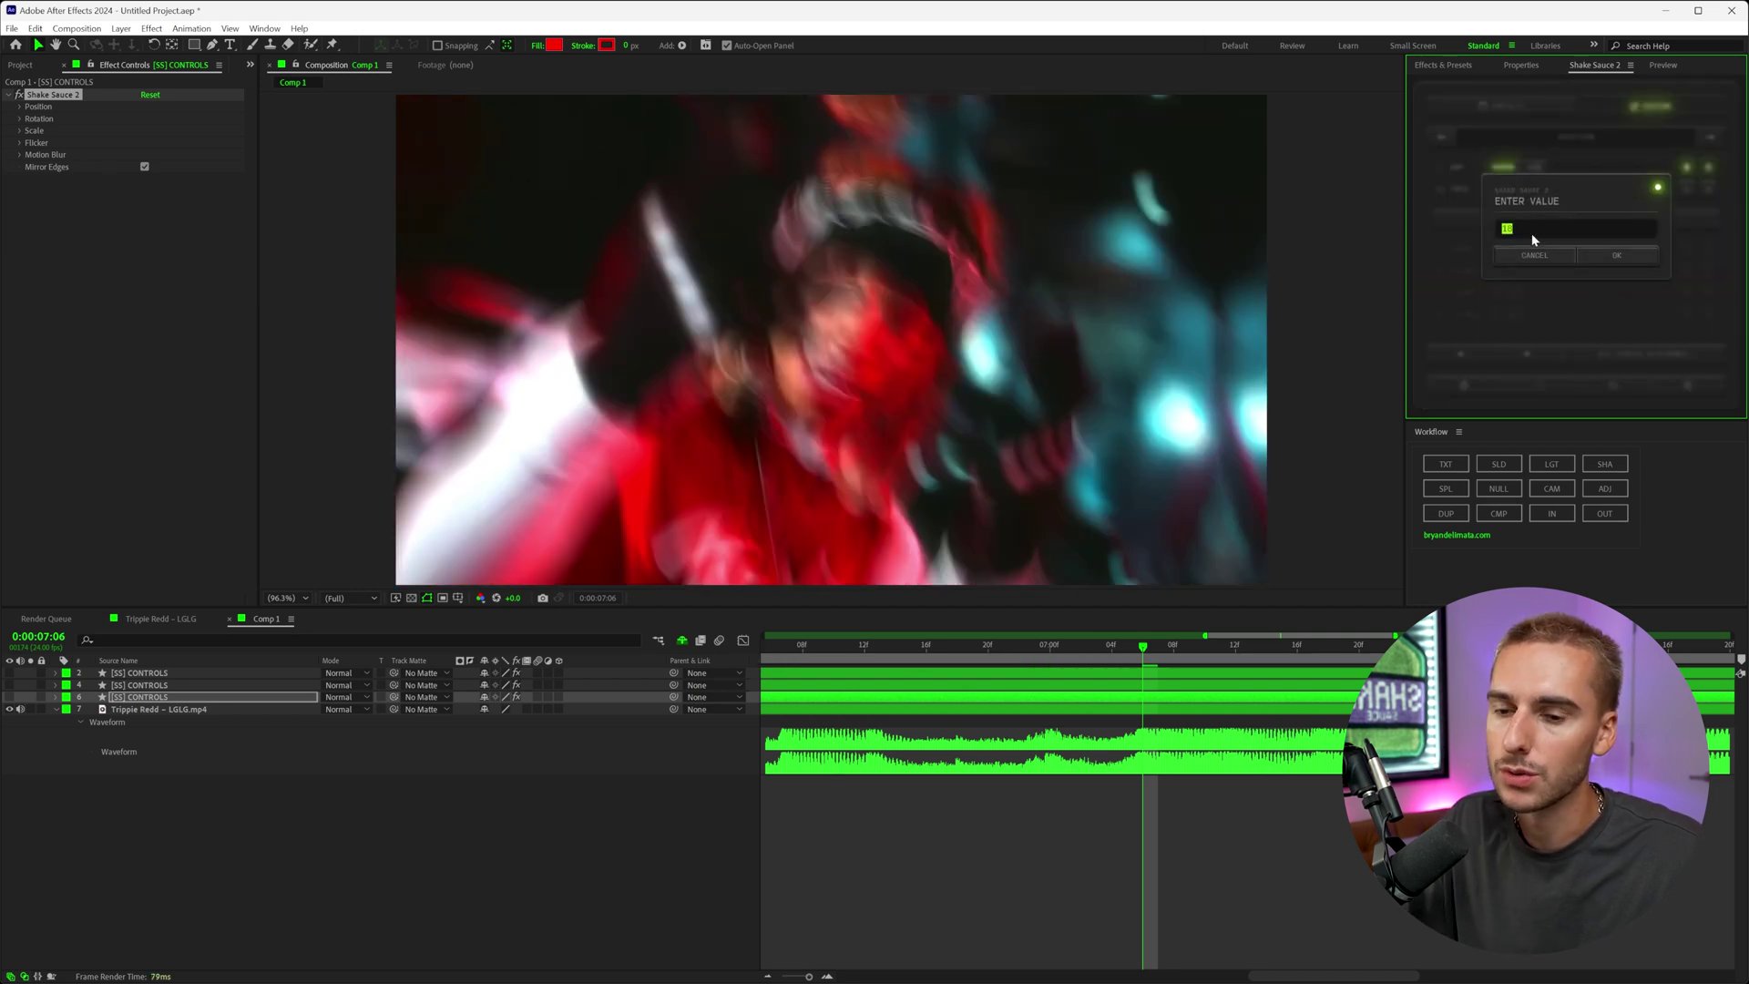
pyautogui.write('12')
pyautogui.click(1583, 259)
pyautogui.click(1505, 189)
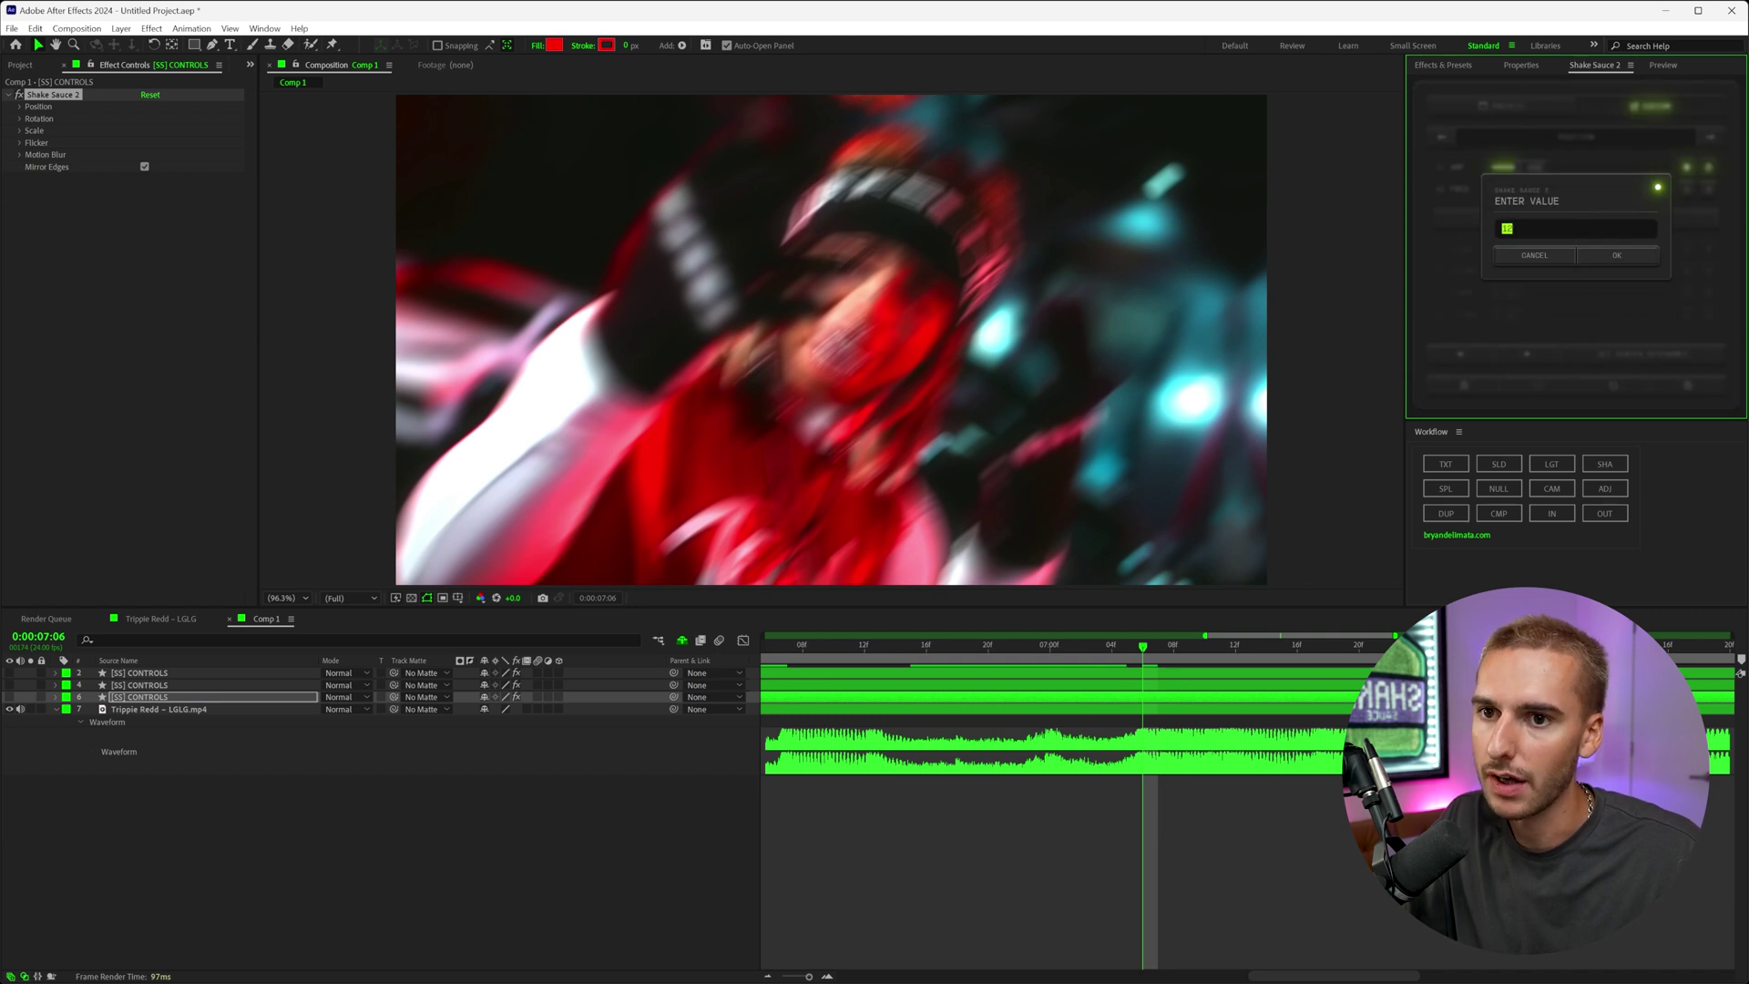
pyautogui.click(1611, 255)
# Try the maximum Position amplitude on the slider and a manually entered amplitude value for the custom shake.
pyautogui.moveTo(1535, 169); pyautogui.dragTo(1675, 173)
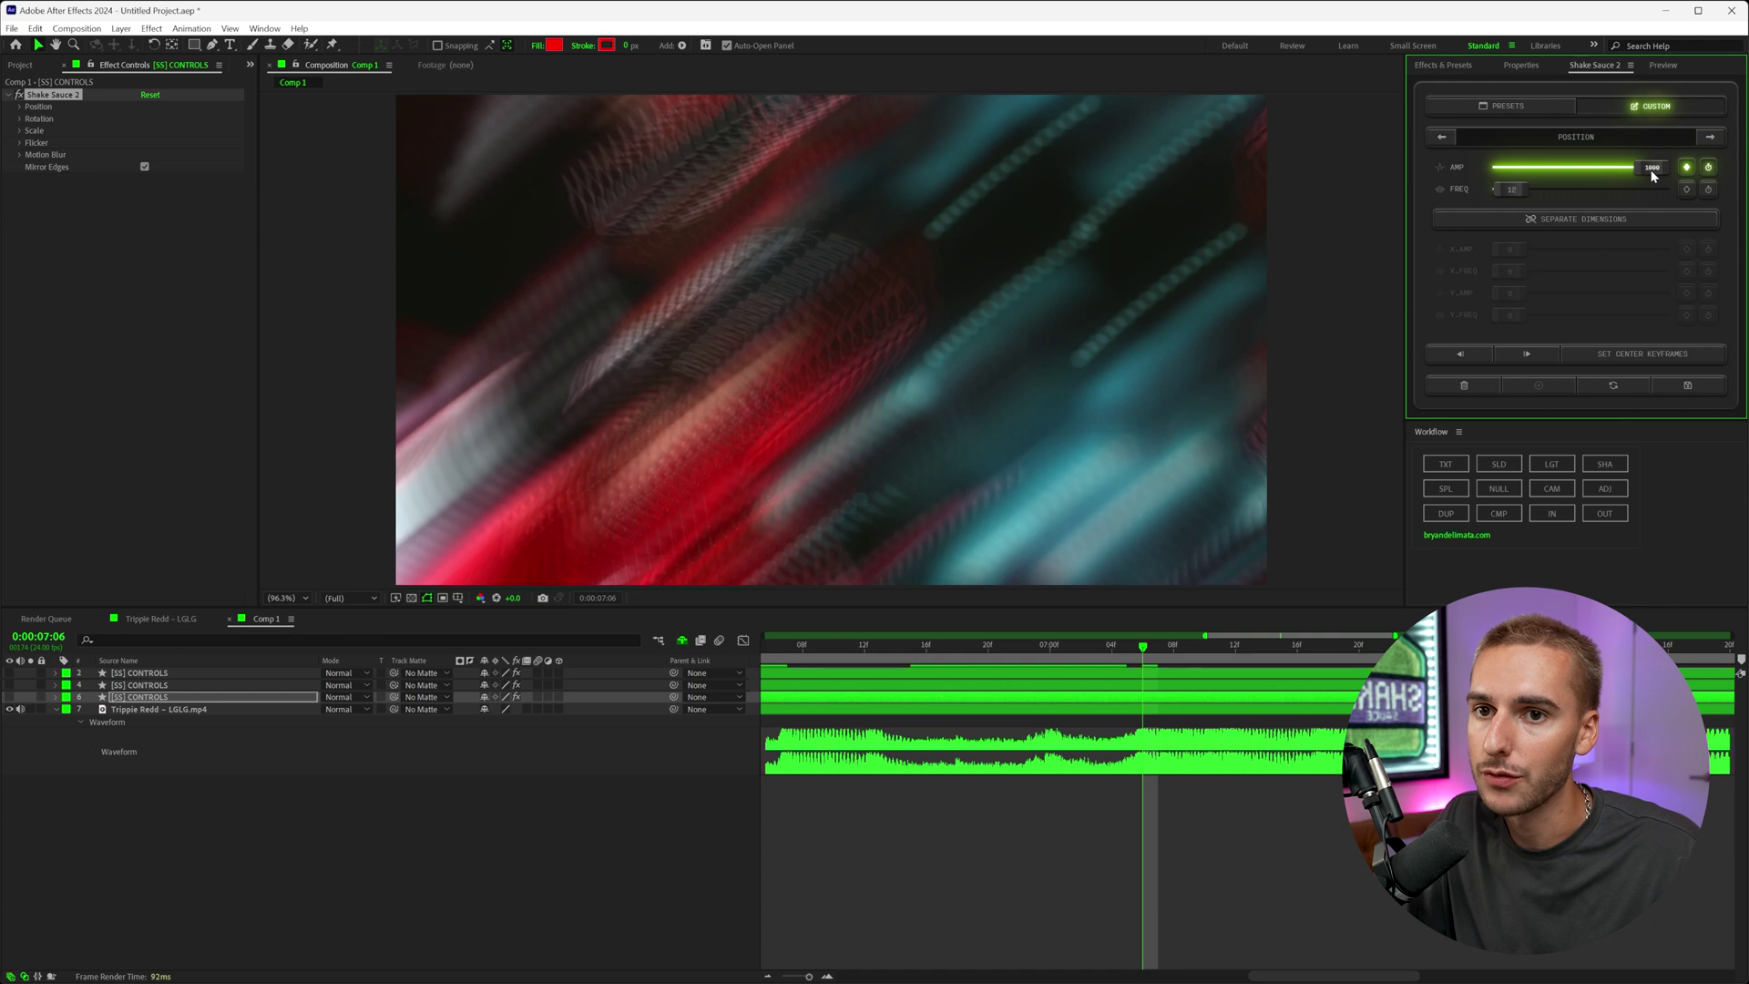
pyautogui.click(1653, 171)
pyautogui.write('15')
pyautogui.click(1612, 256)
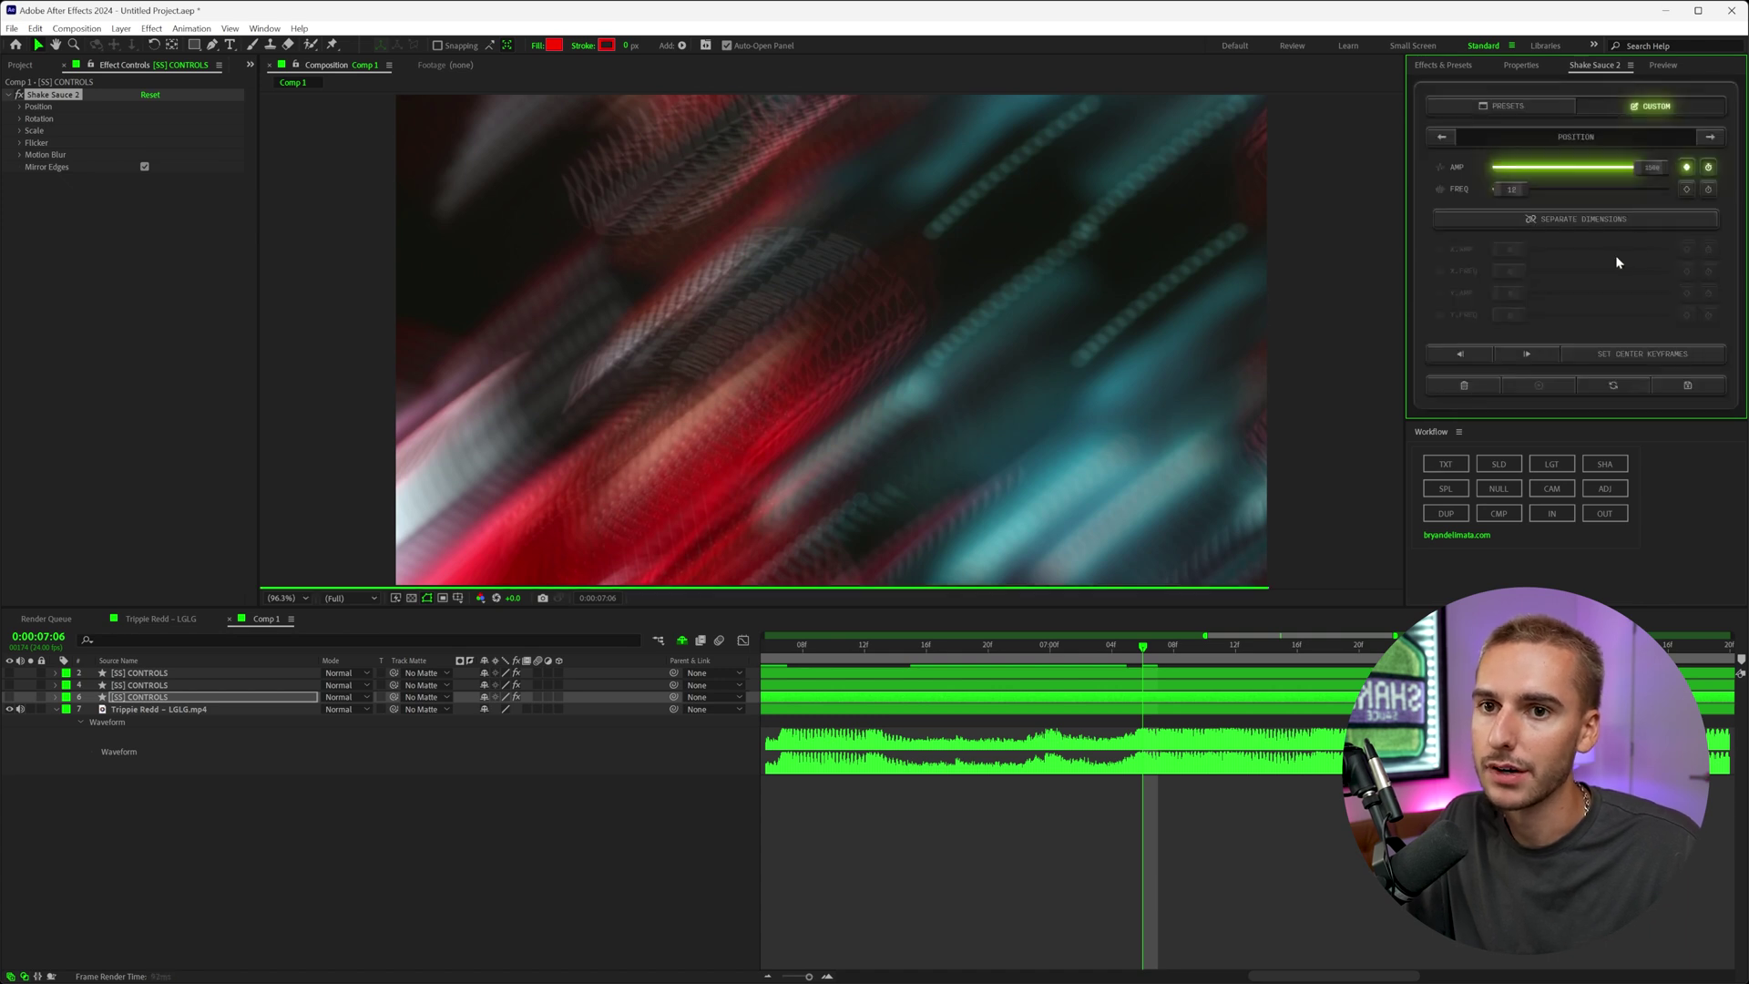
pyautogui.click(1653, 168)
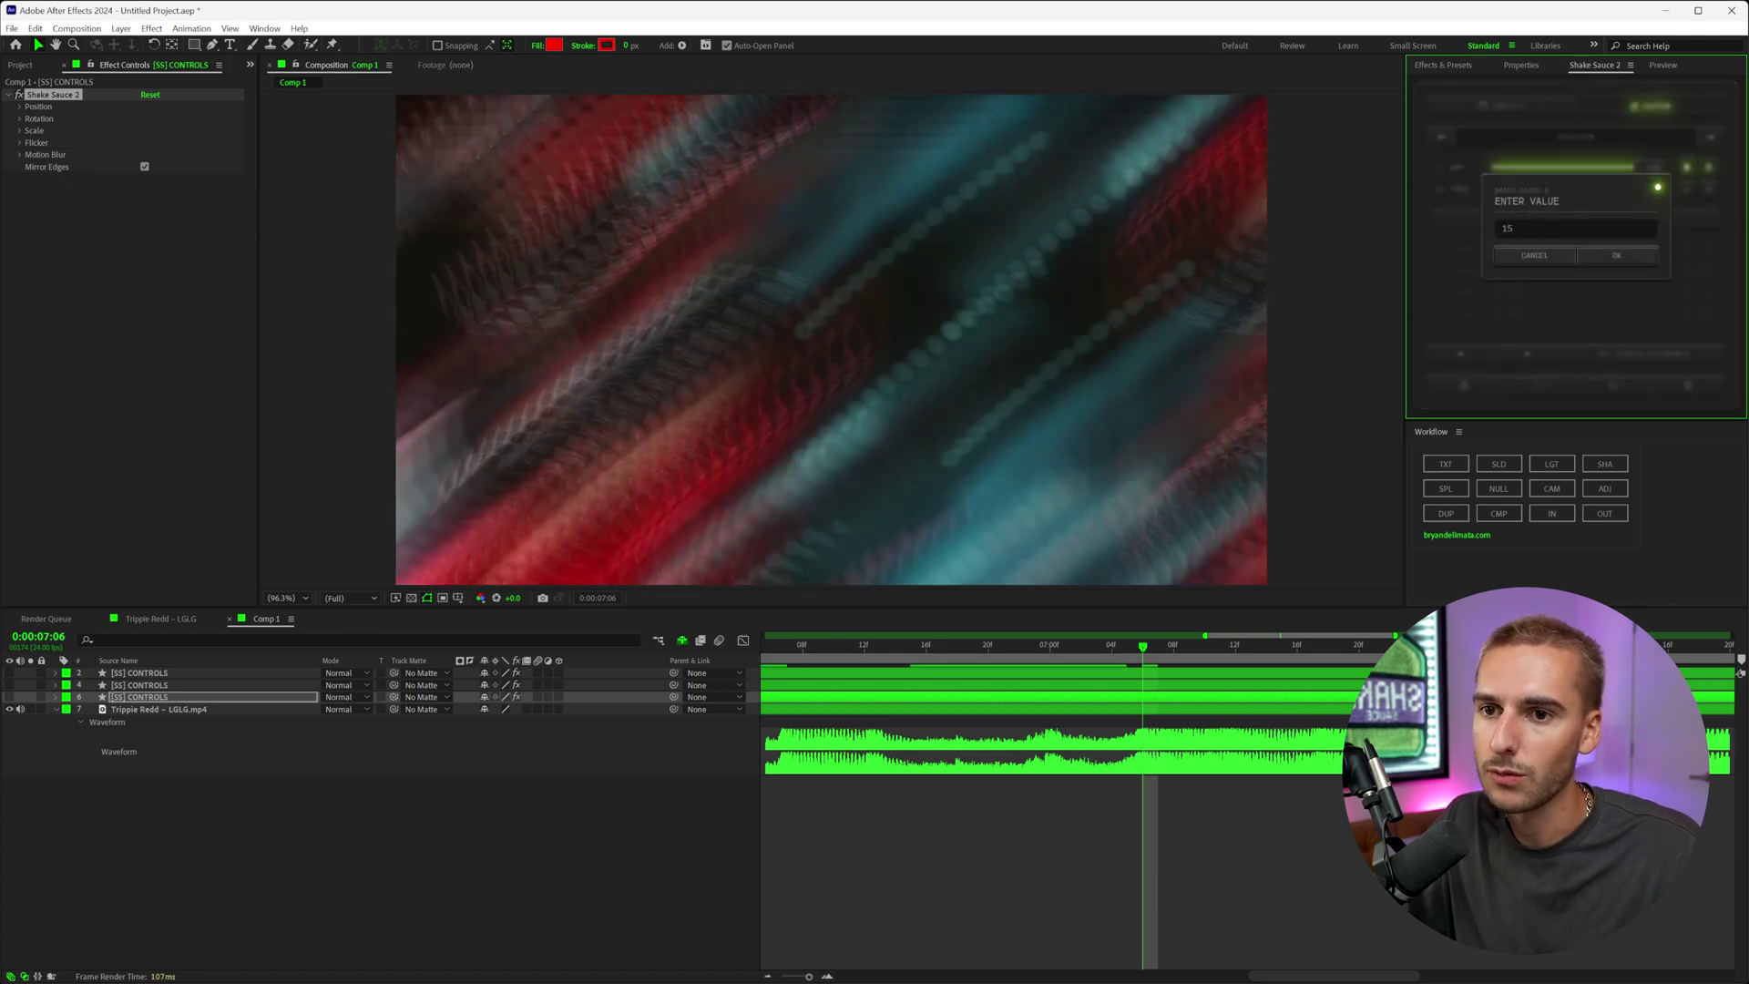
pyautogui.click(1606, 256)
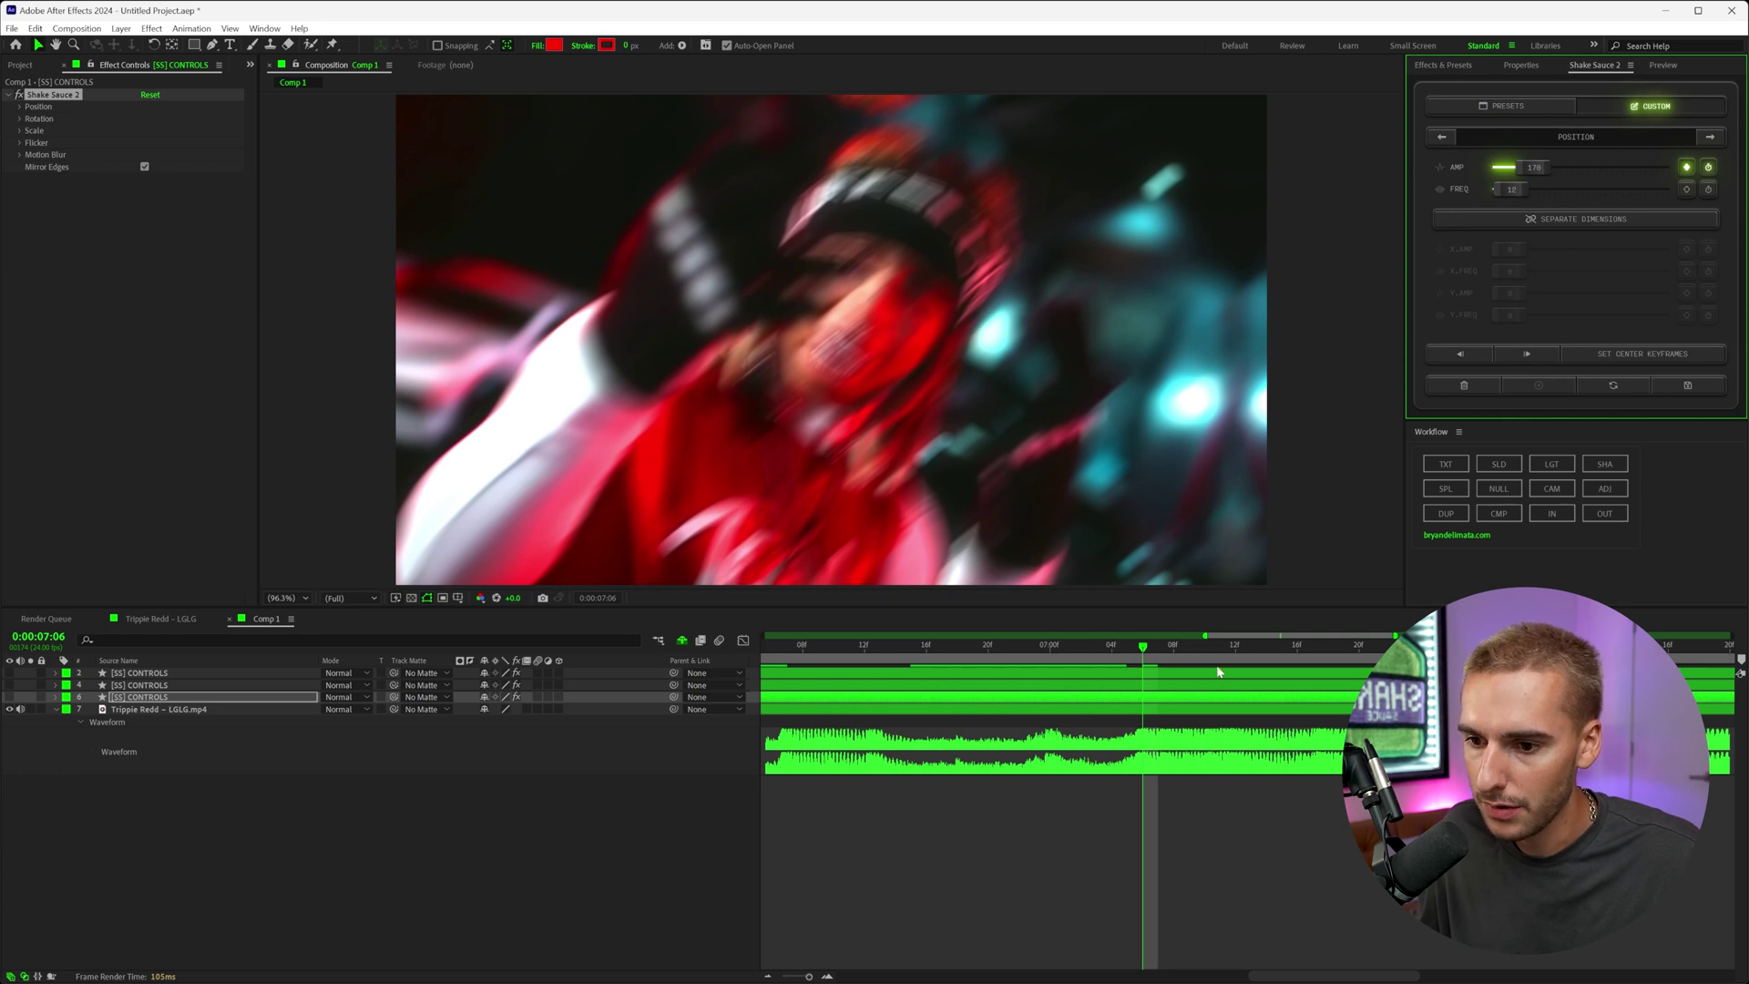
# Keyframe both the Position amplitude and the flicker brightness of the custom shake at 0 on 0:00:07:09.
pyautogui.click(828, 977)
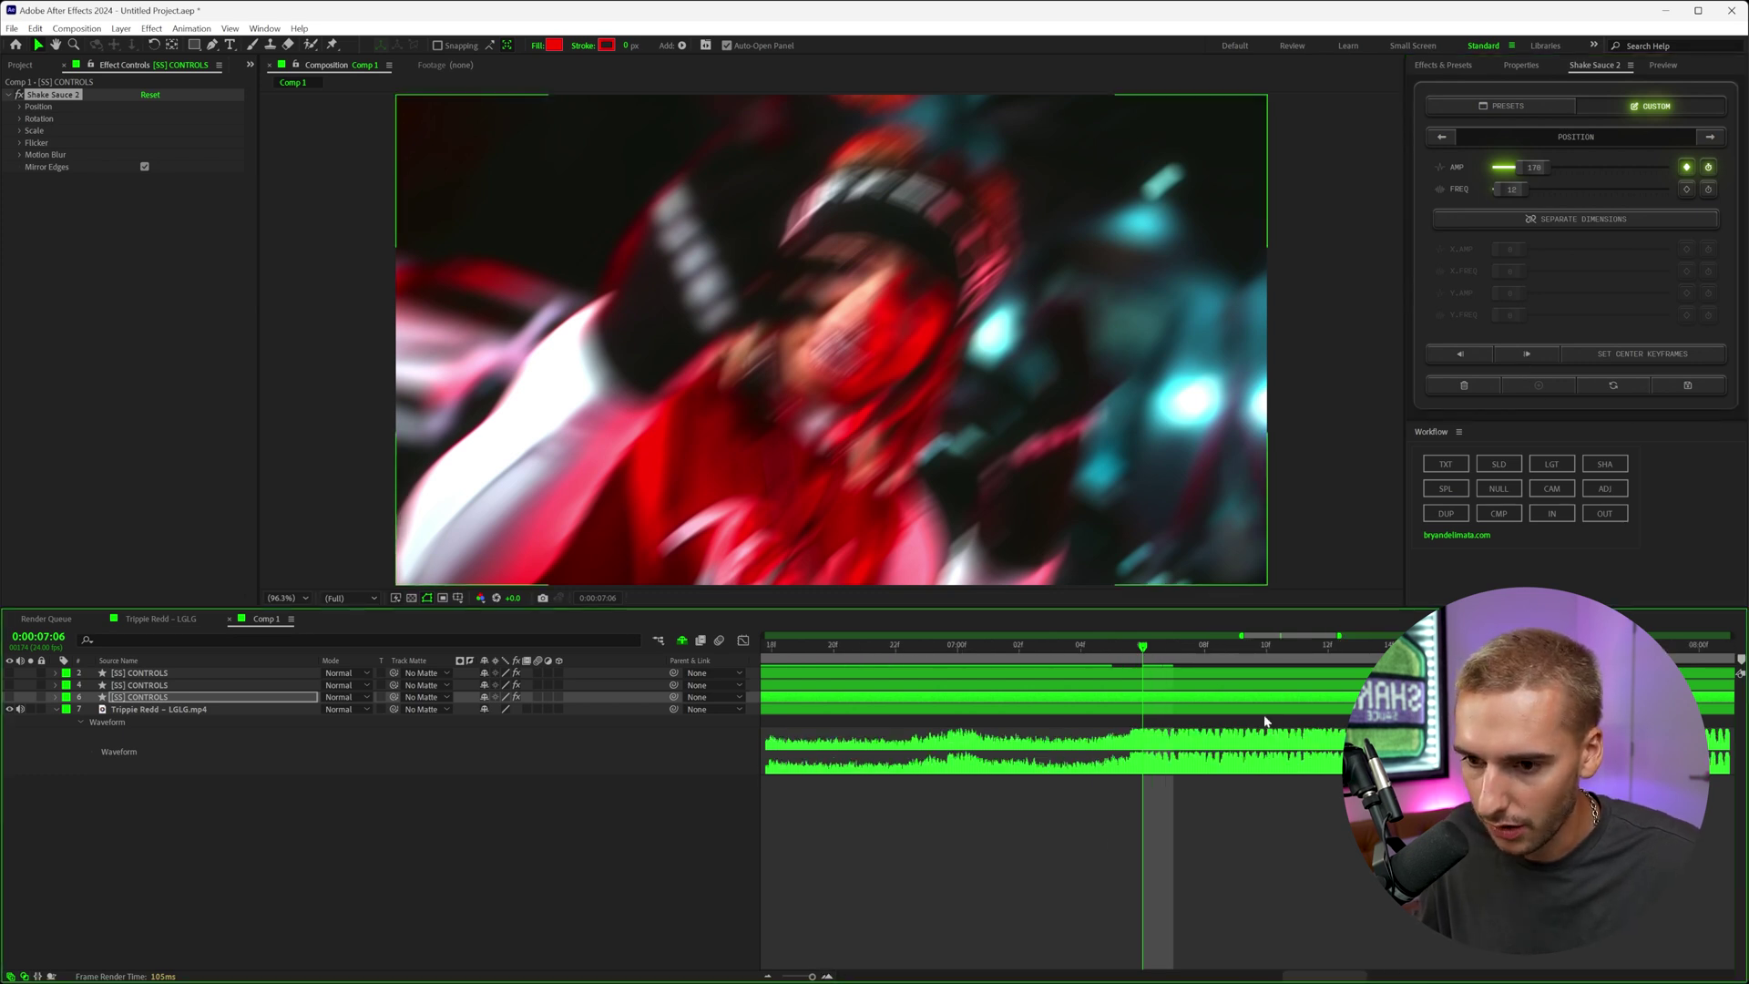
pyautogui.click(766, 976)
pyautogui.click(1189, 652)
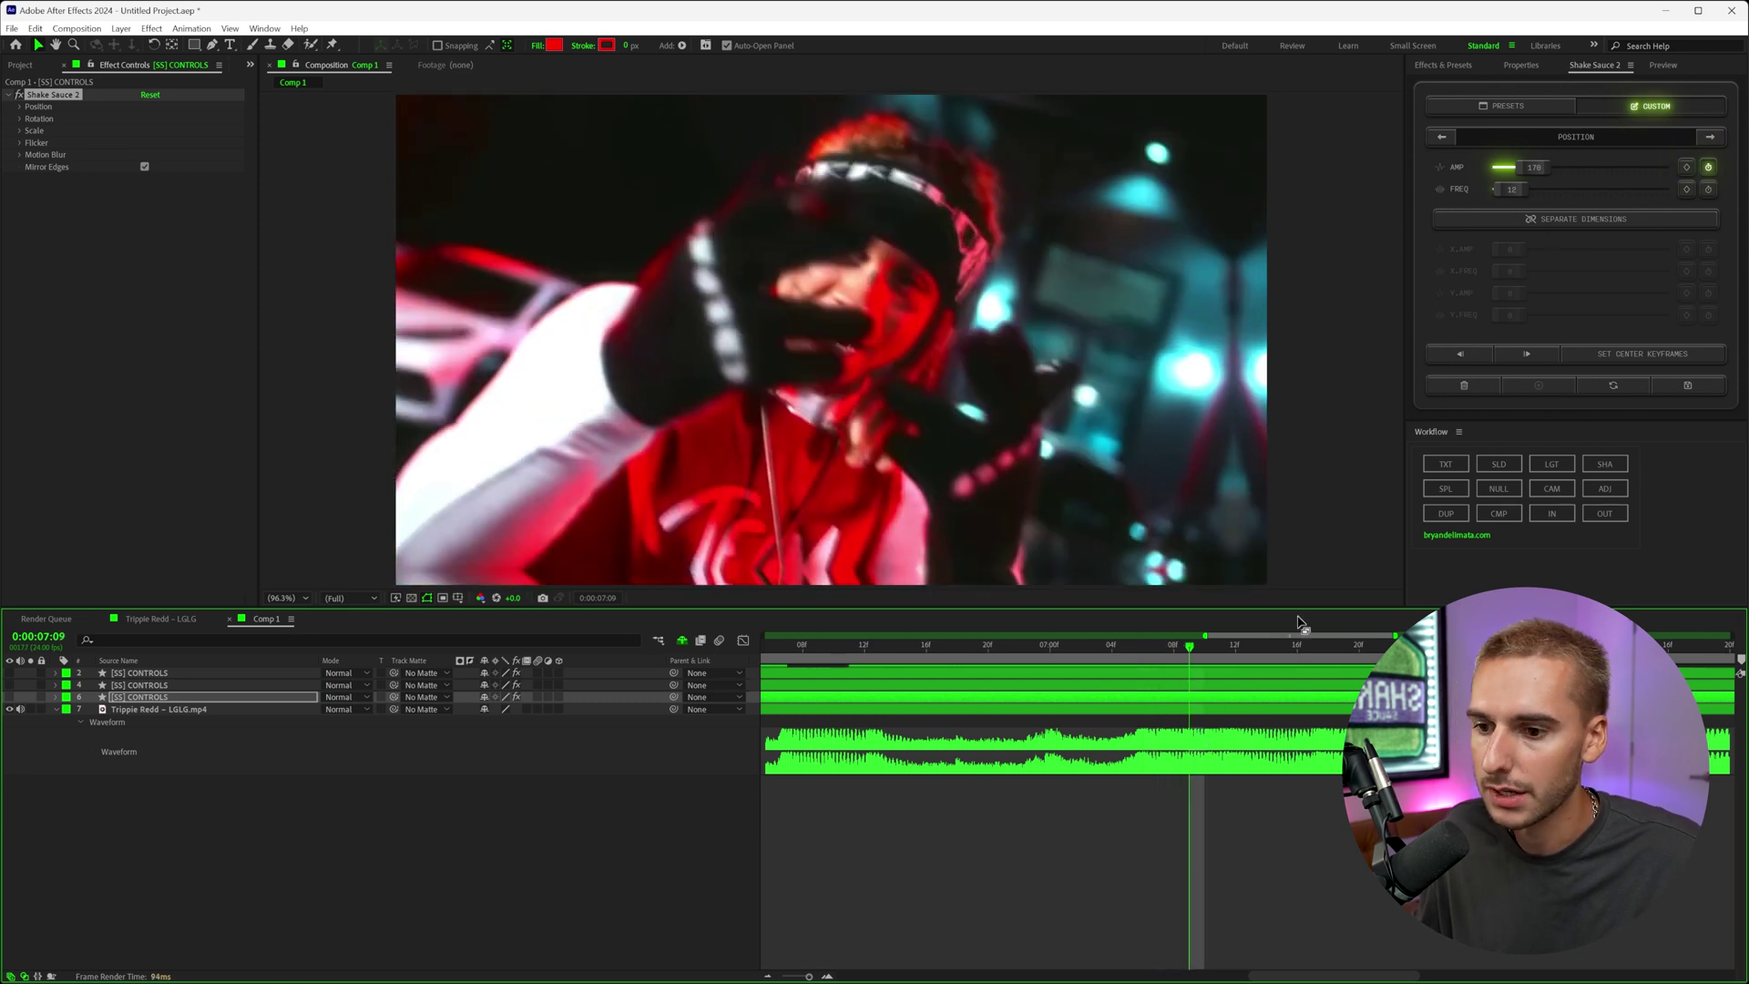
pyautogui.moveTo(1533, 168); pyautogui.dragTo(1490, 168)
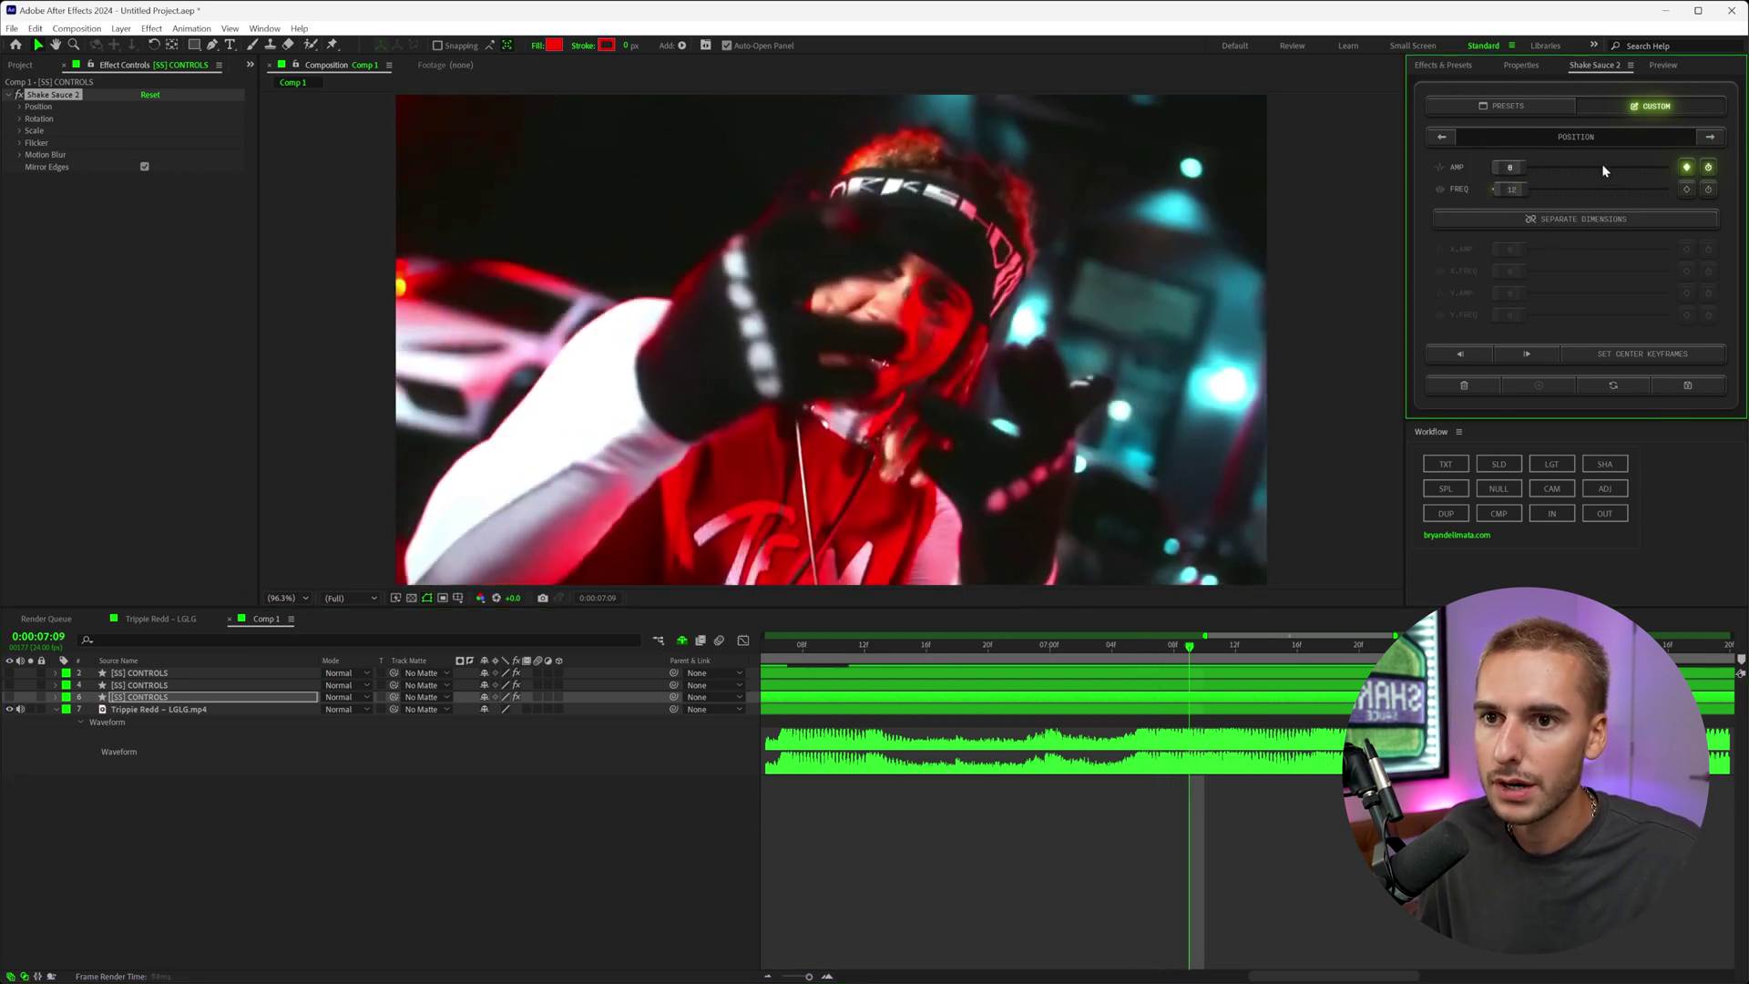
pyautogui.click(1711, 137)
pyautogui.click(1711, 137)
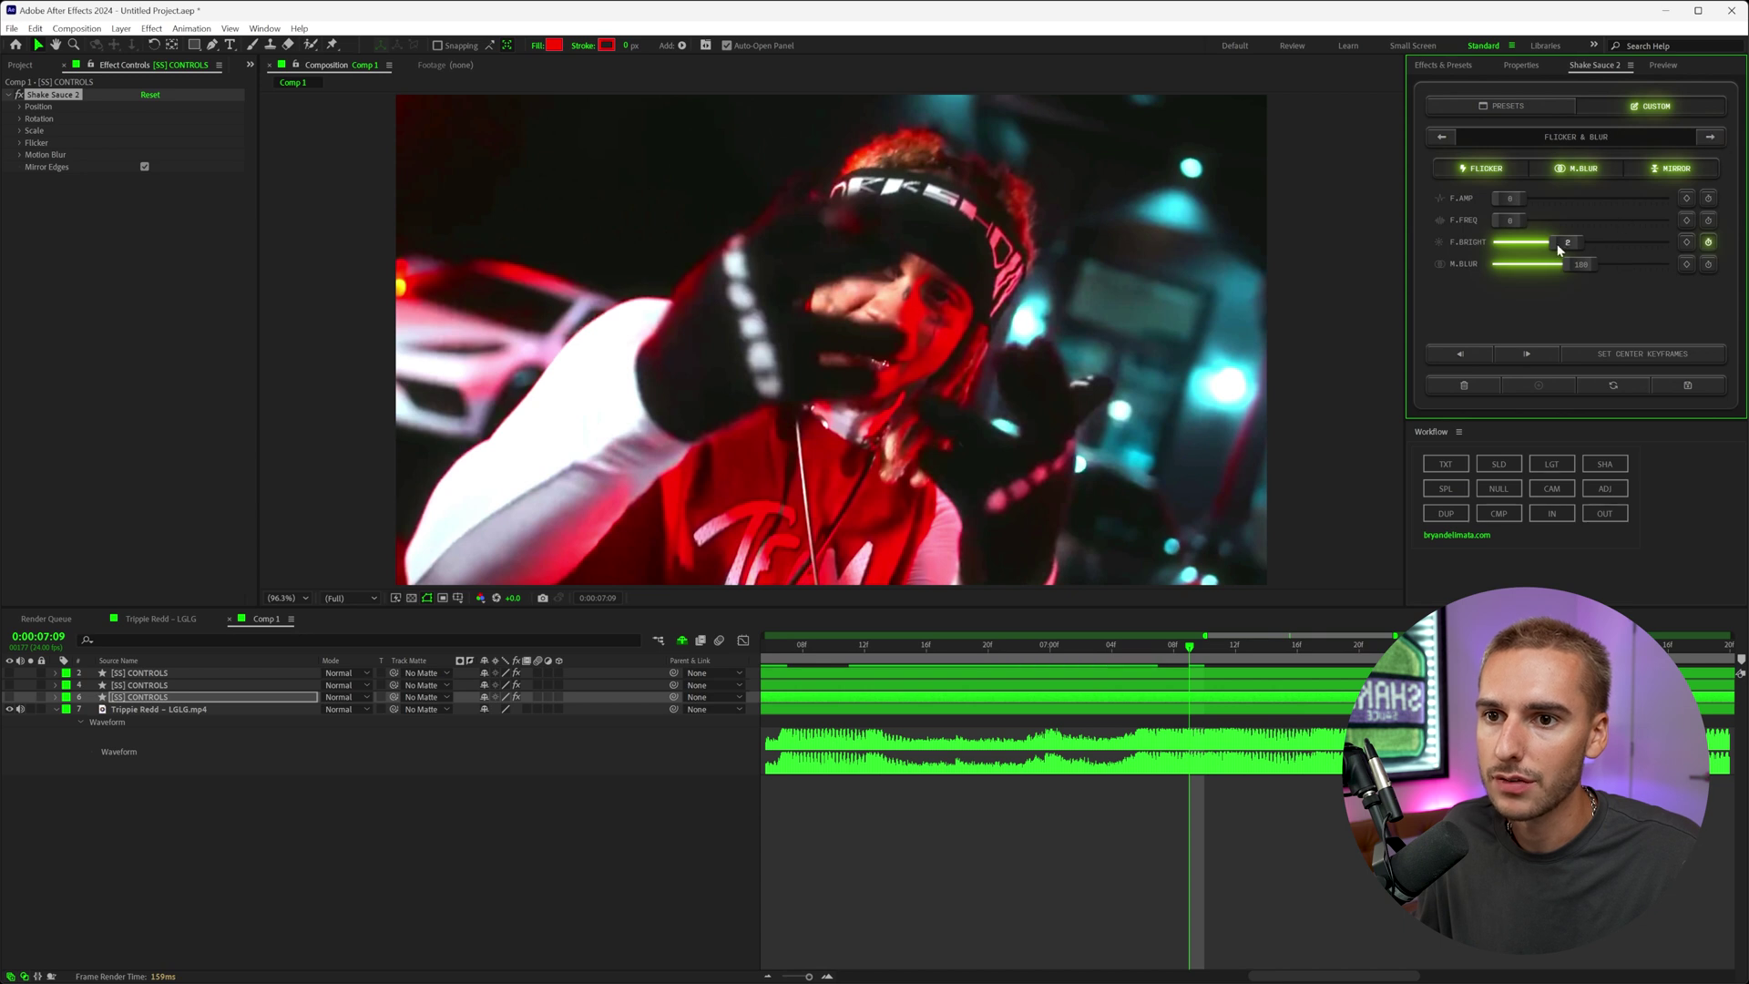
pyautogui.click(1443, 139)
pyautogui.click(1443, 139)
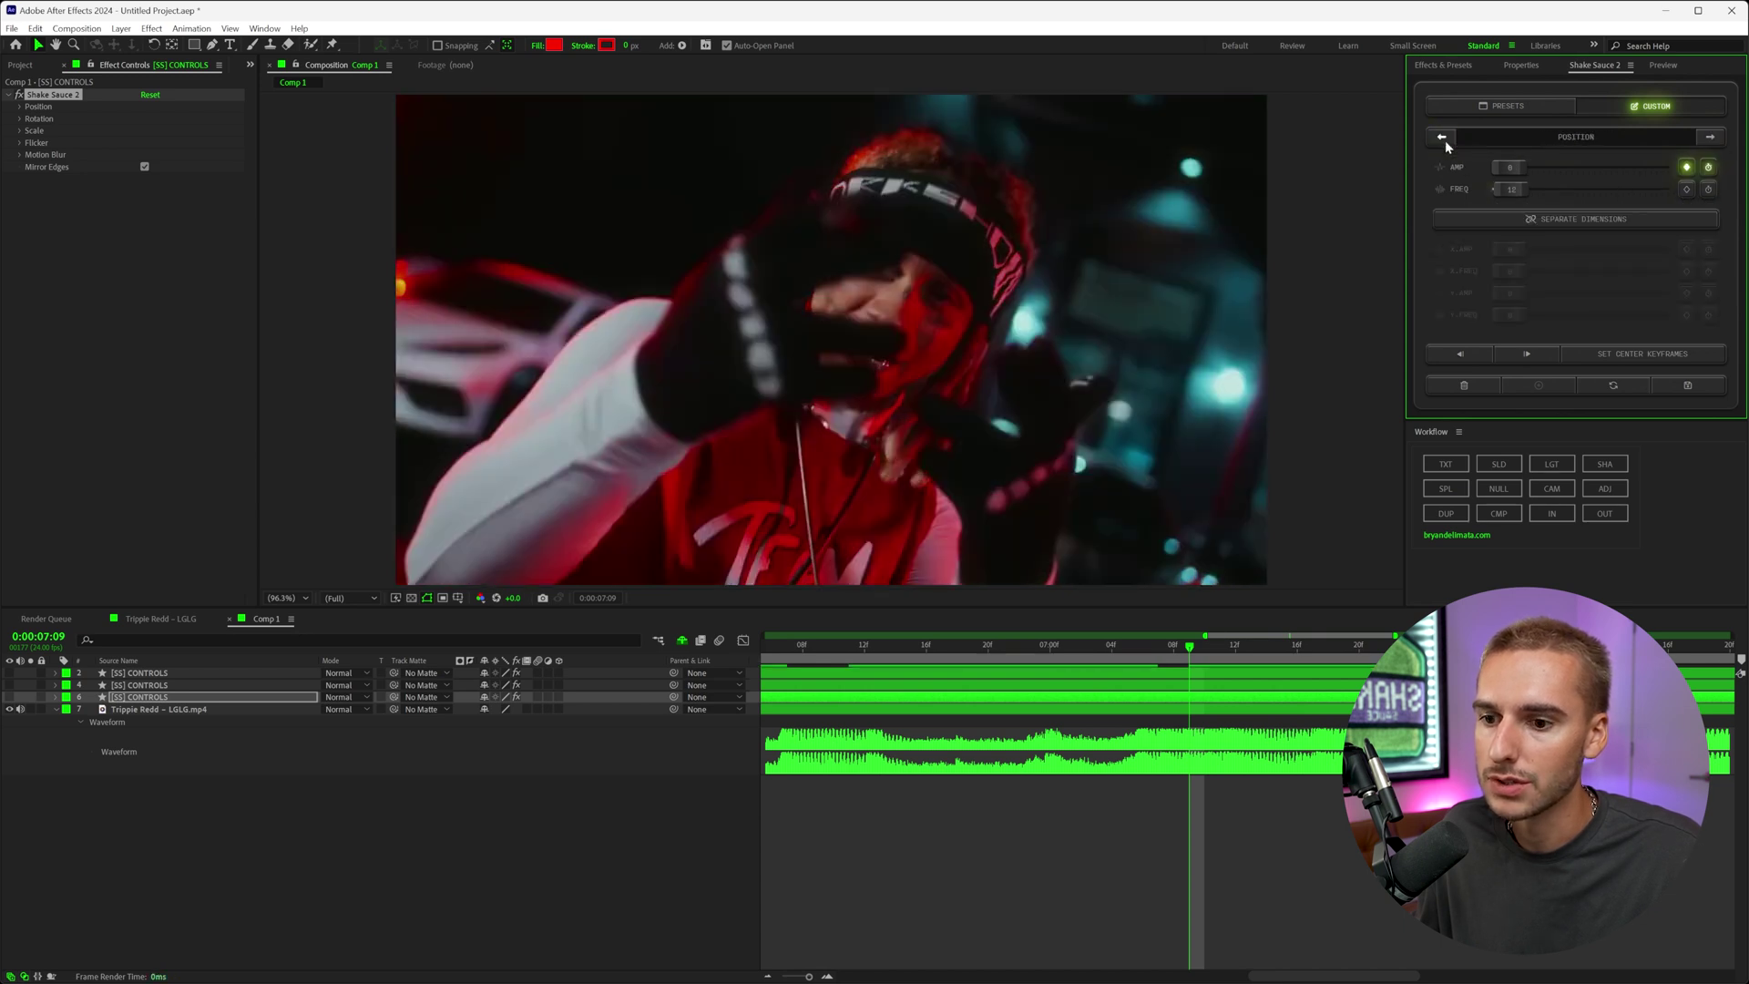
# Preview the custom shake, reveal its layer's keyframes, and move the outer Flicker Brightness keyframes to 0:00:07:05 and 0:00:07:08.
pyautogui.click(956, 645)
pyautogui.press('space')
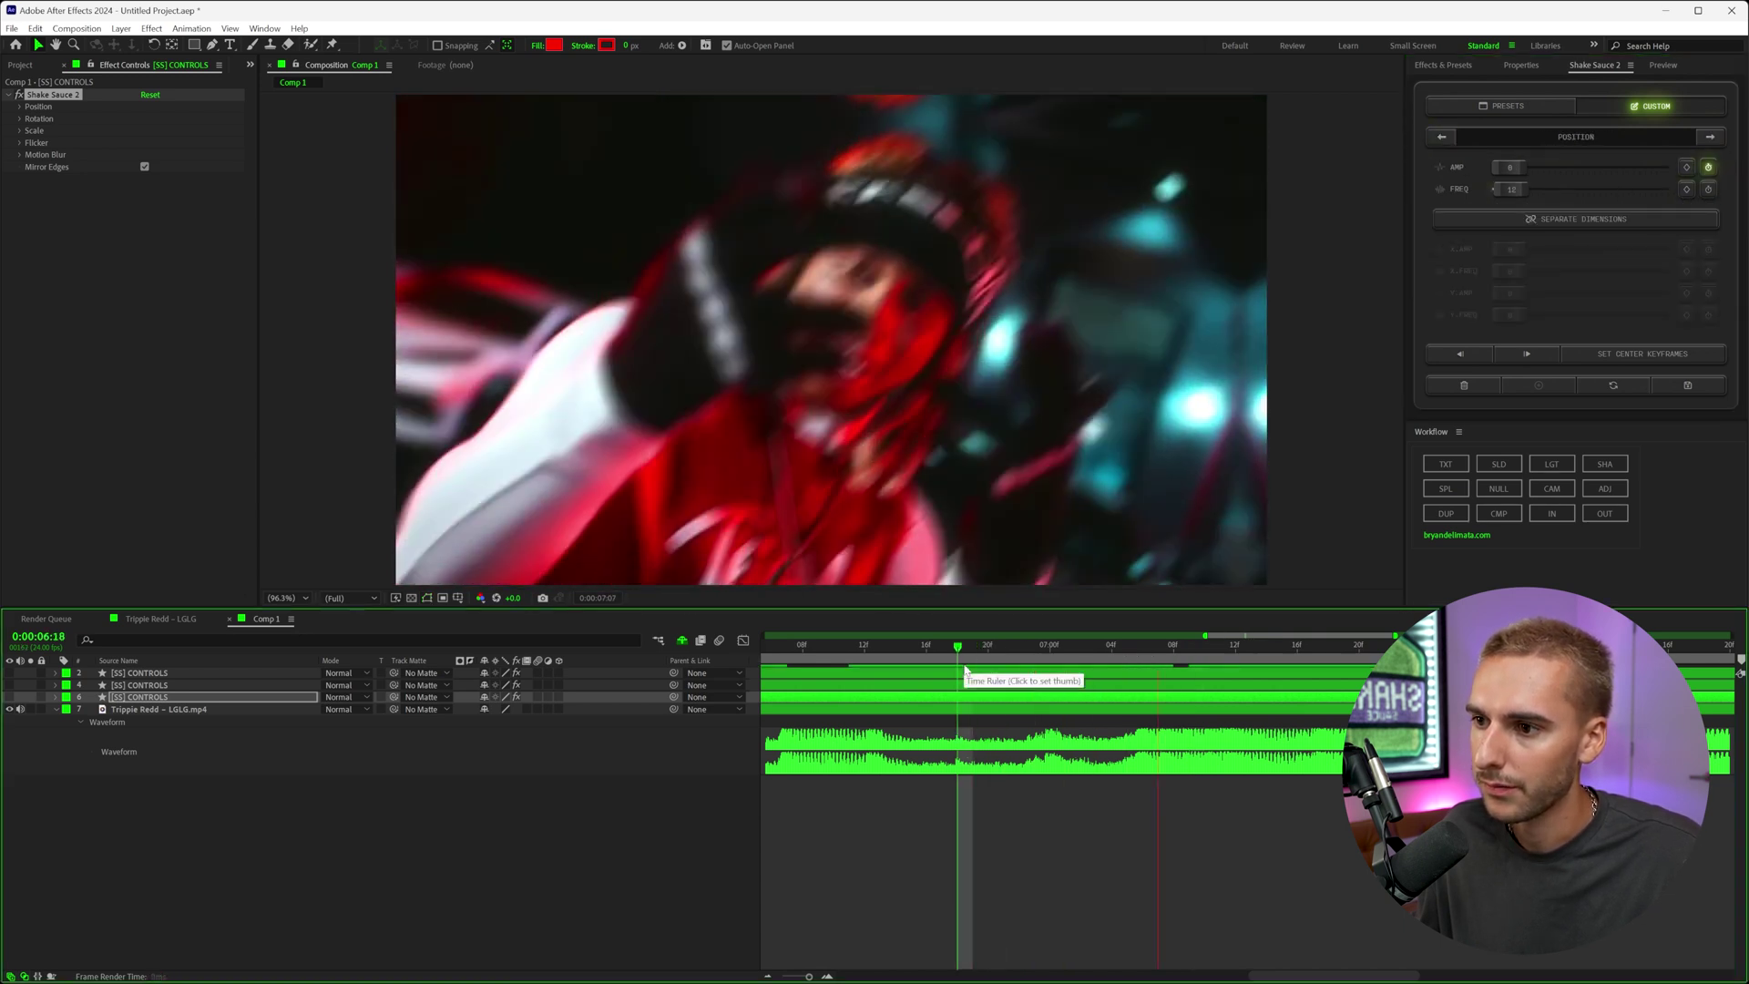
pyautogui.click(1058, 674)
pyautogui.moveTo(956, 645); pyautogui.dragTo(1144, 652)
pyautogui.press('space')
pyautogui.press('space')
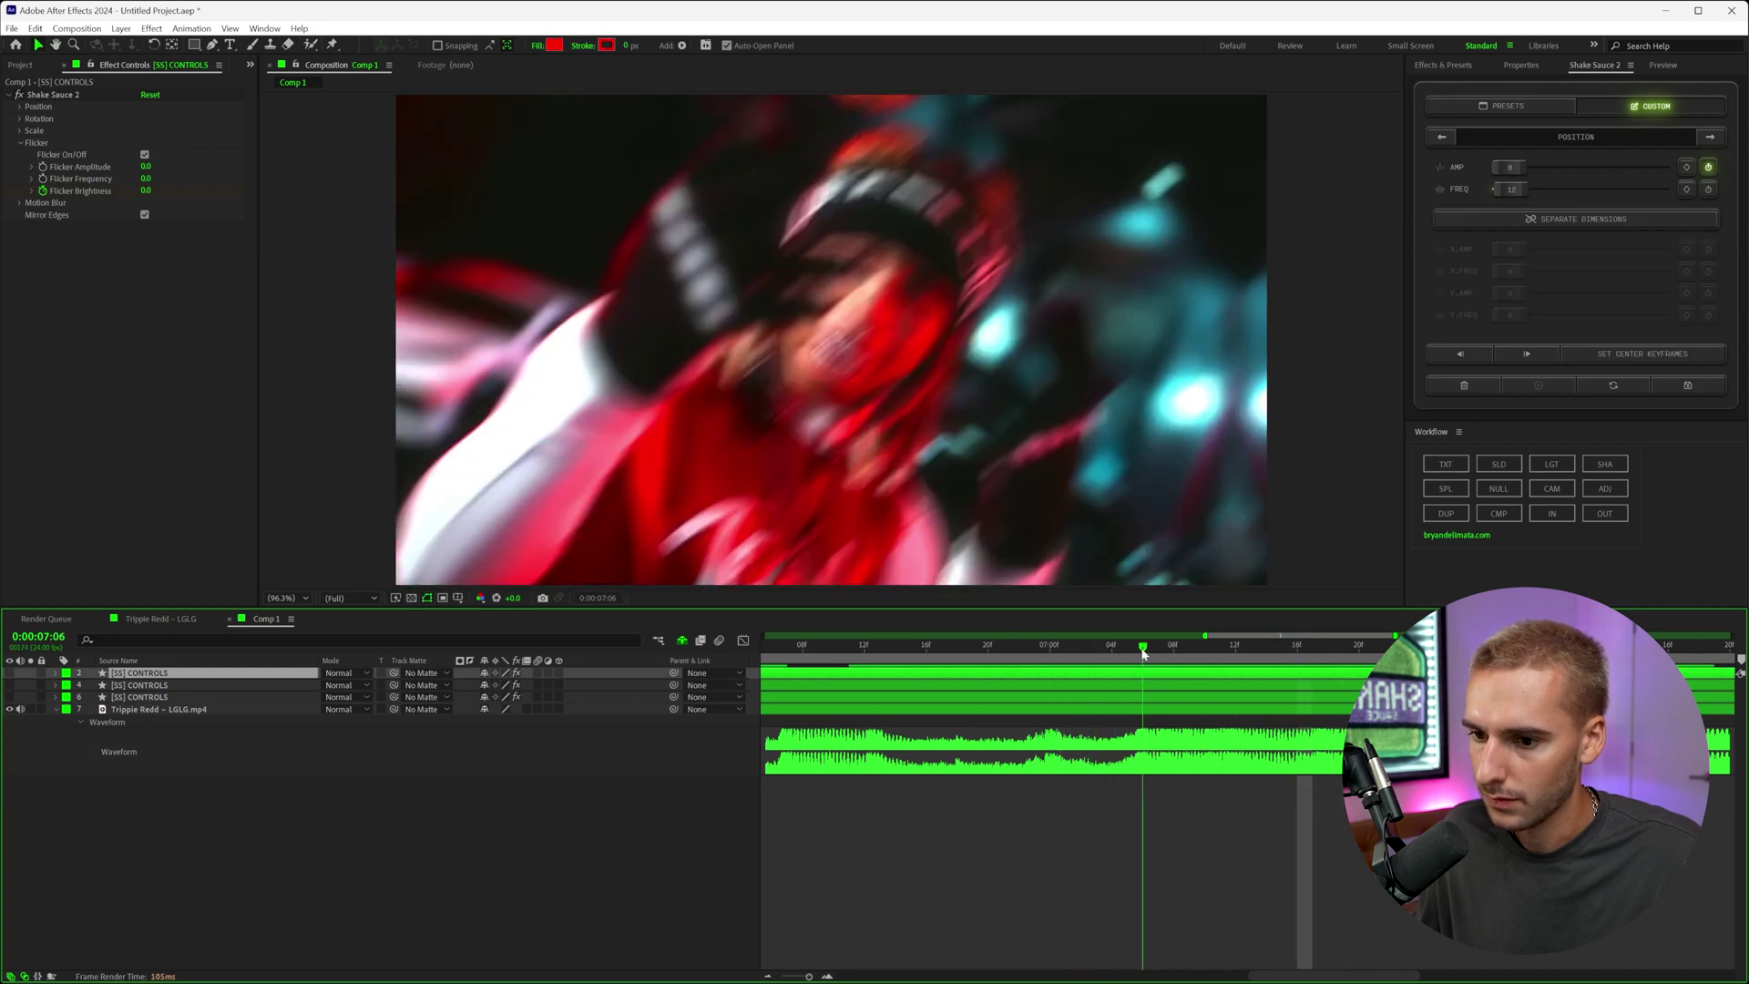
pyautogui.press('u')
pyautogui.press('u')
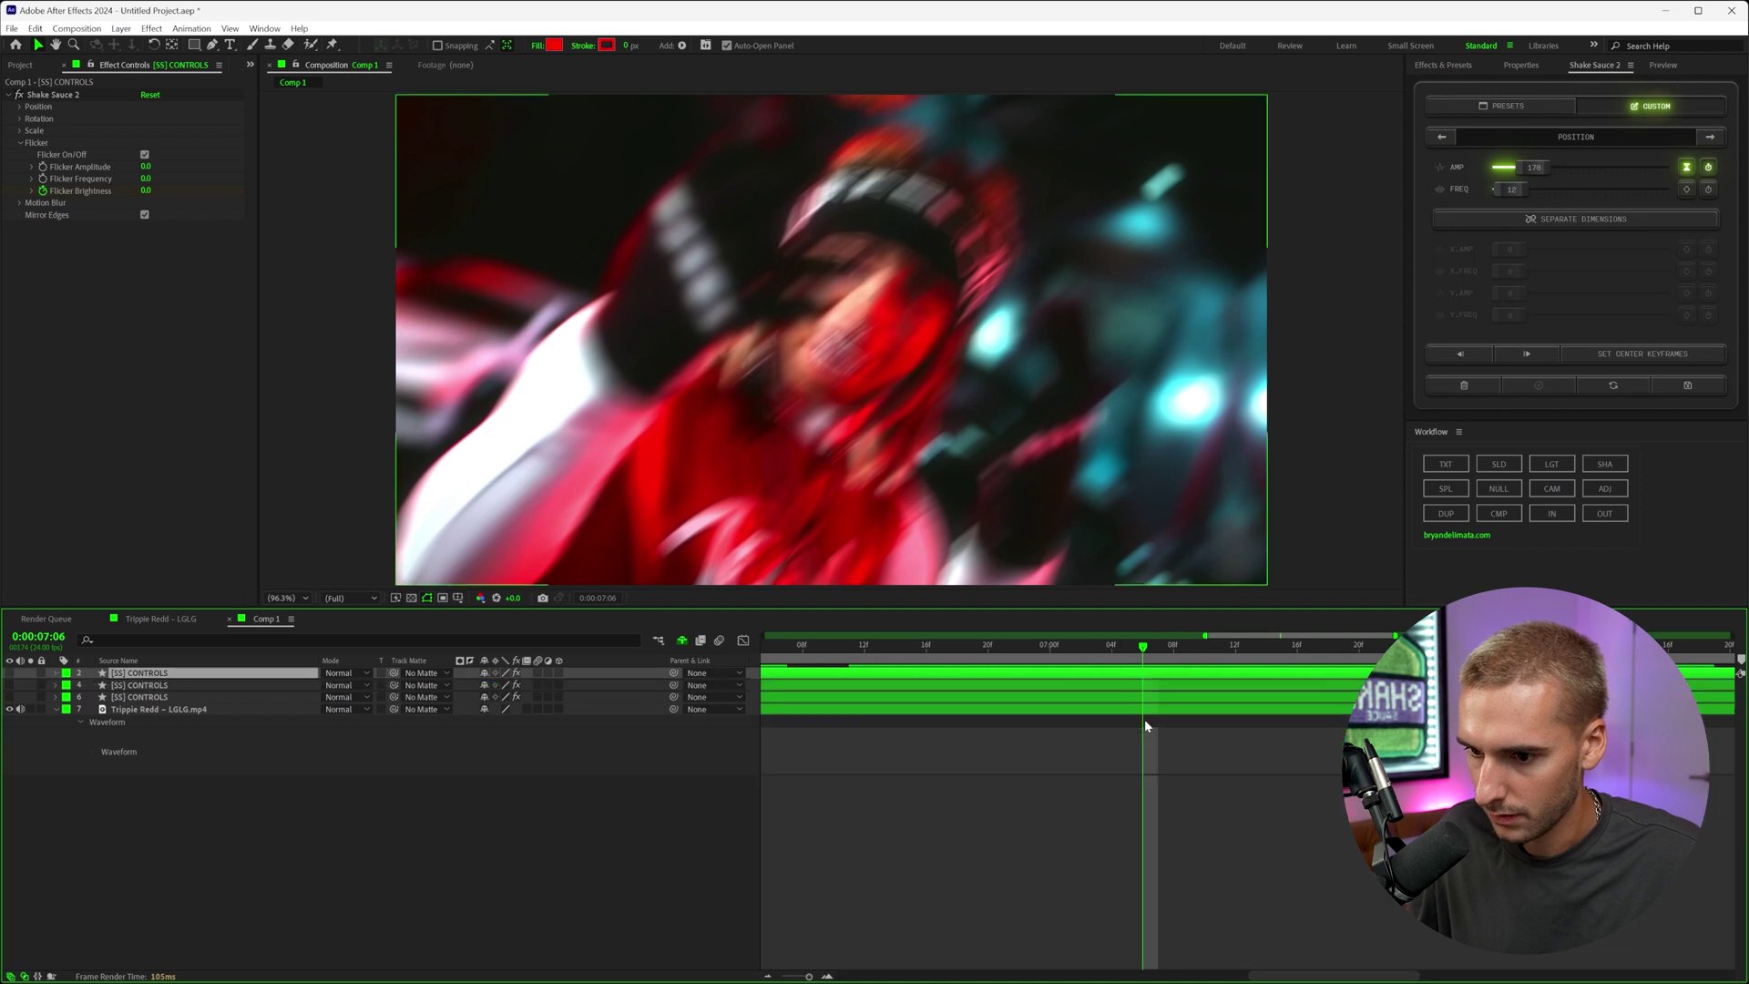
pyautogui.click(1150, 697)
pyautogui.press('u')
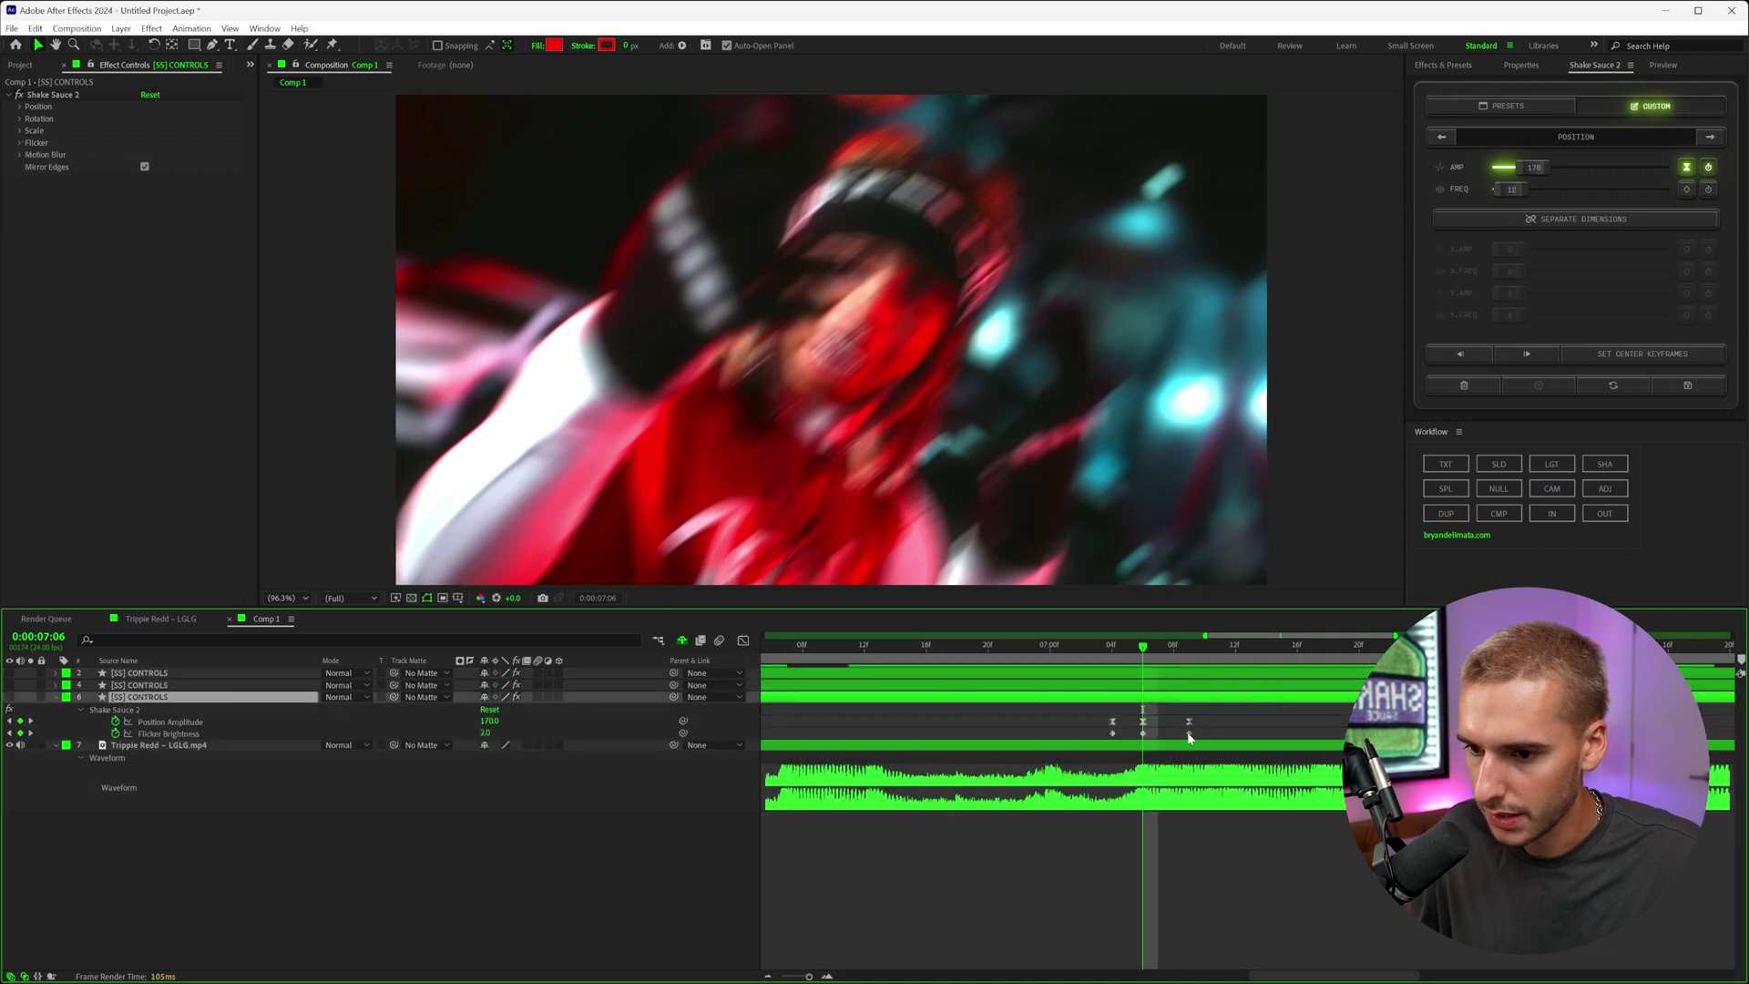
pyautogui.moveTo(1188, 733); pyautogui.dragTo(1169, 736)
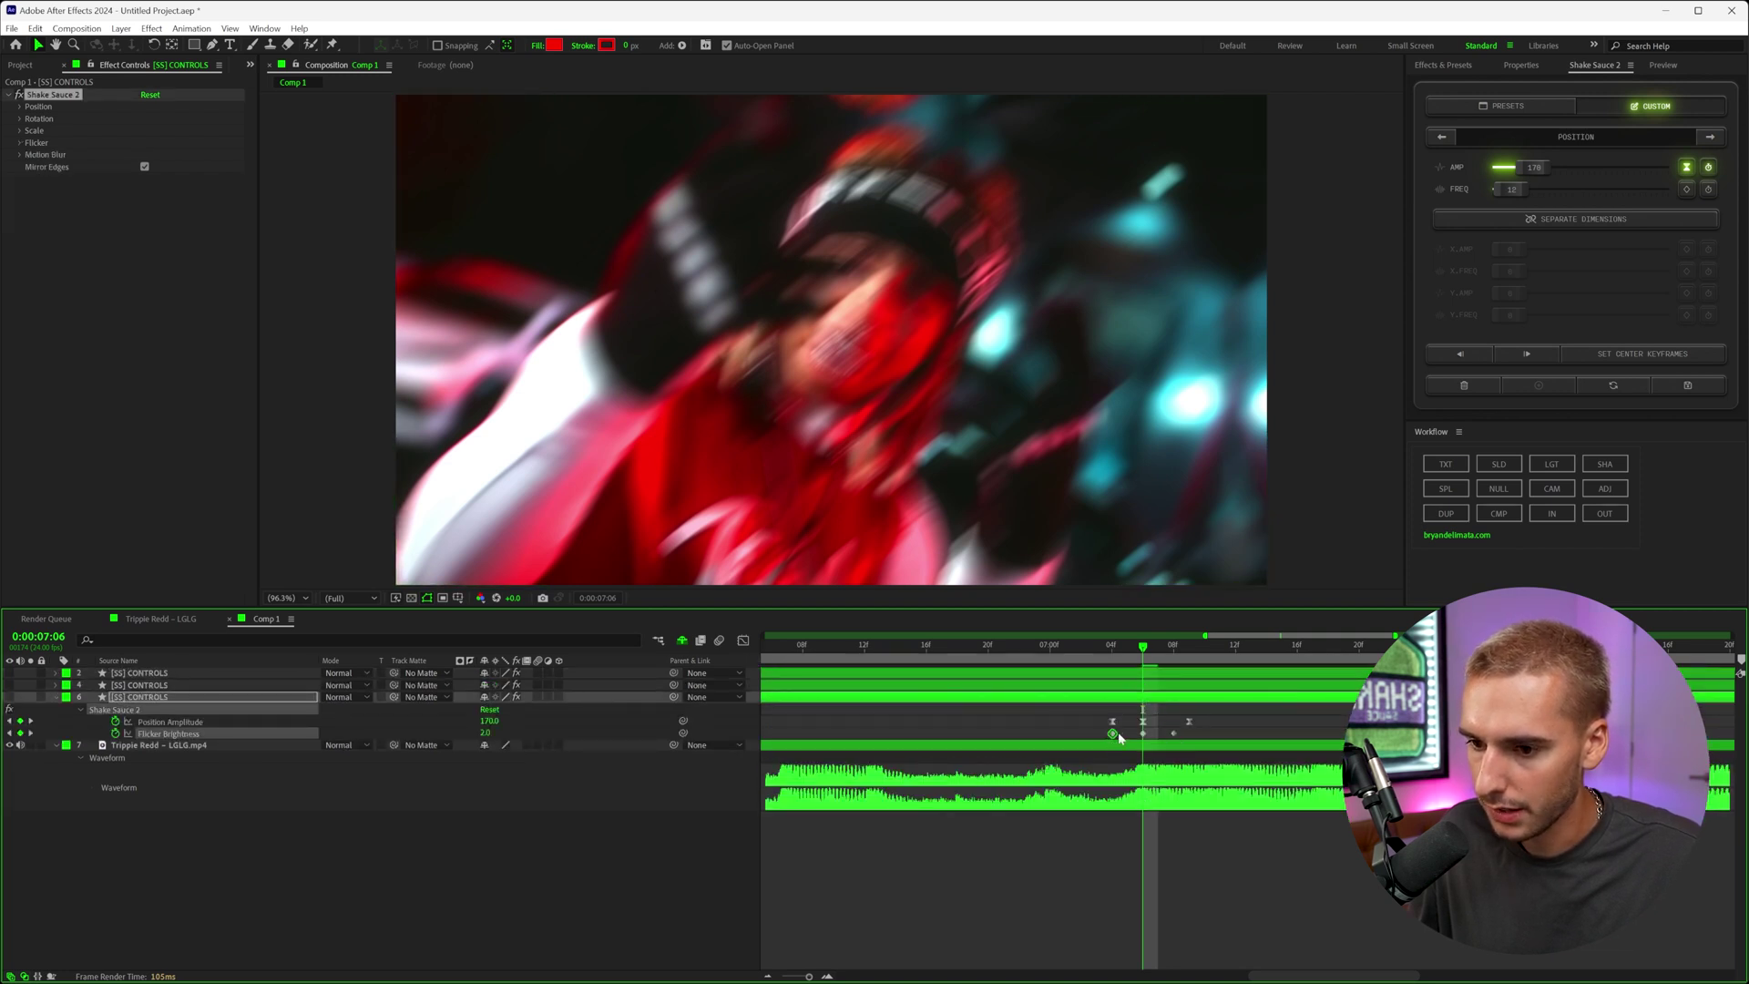
pyautogui.click(1171, 735)
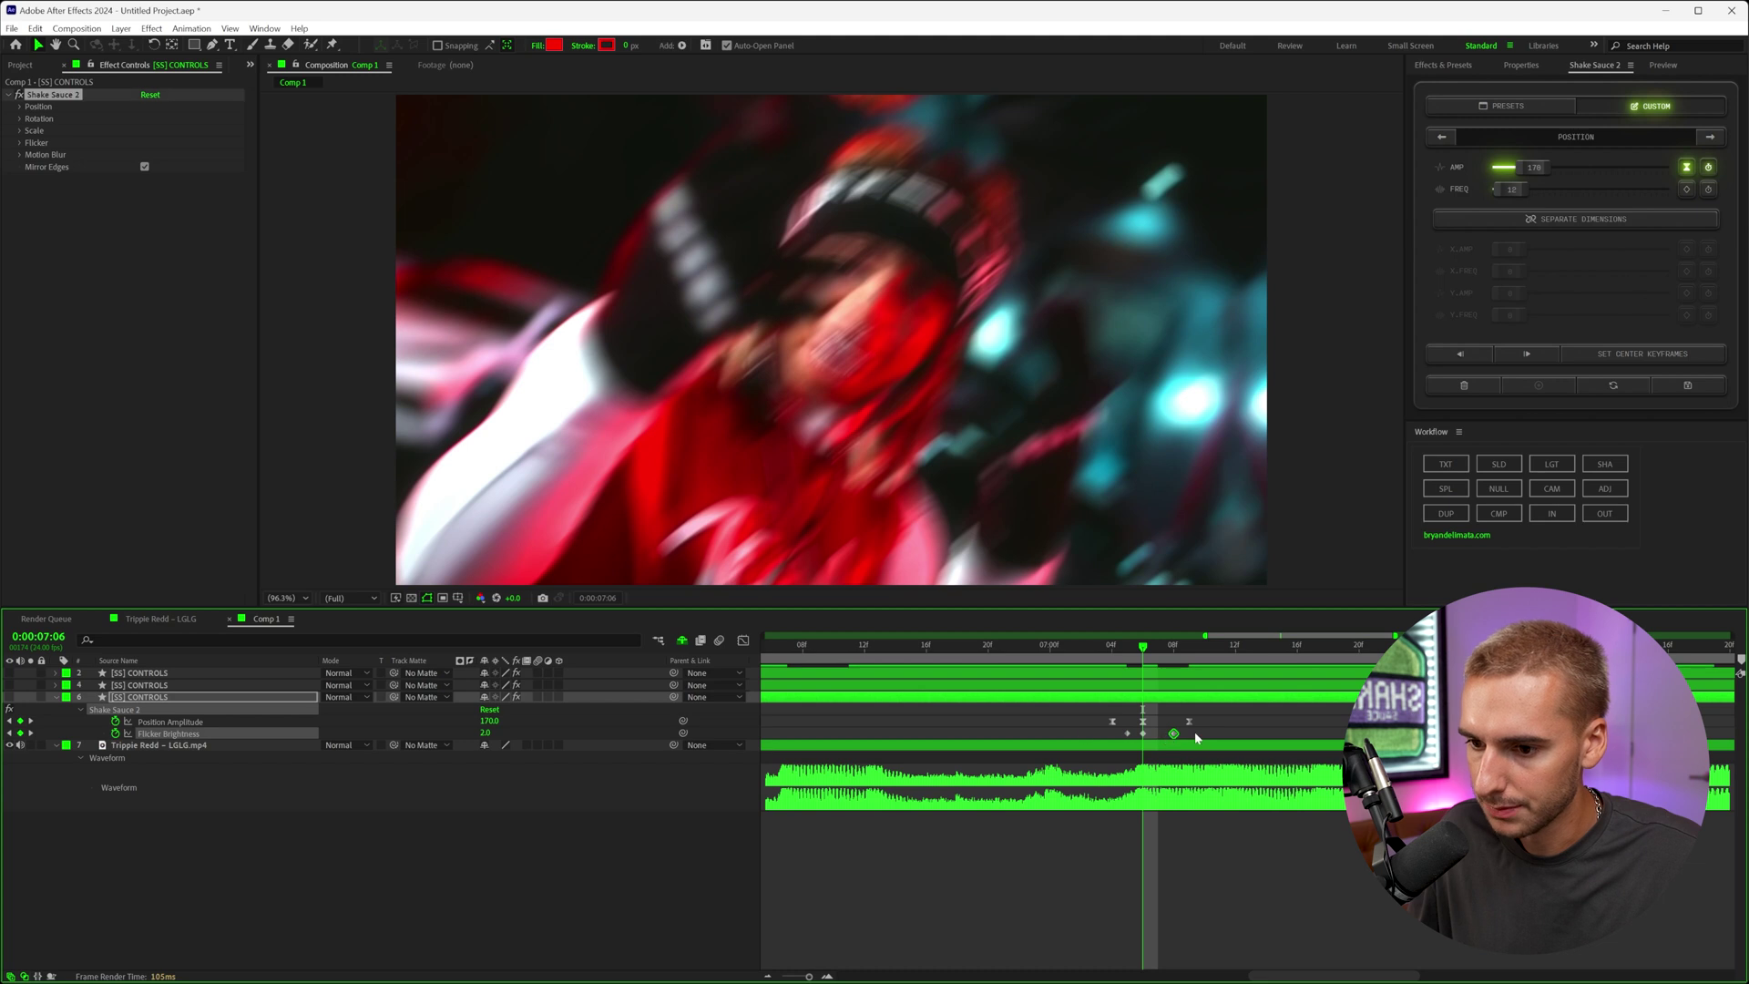
# Ease the shake's keyframes and paste a copy as a second shake peaking at 0:00:07:10 with Position amplitude 254.
pyautogui.moveTo(1083, 662); pyautogui.dragTo(1100, 740)
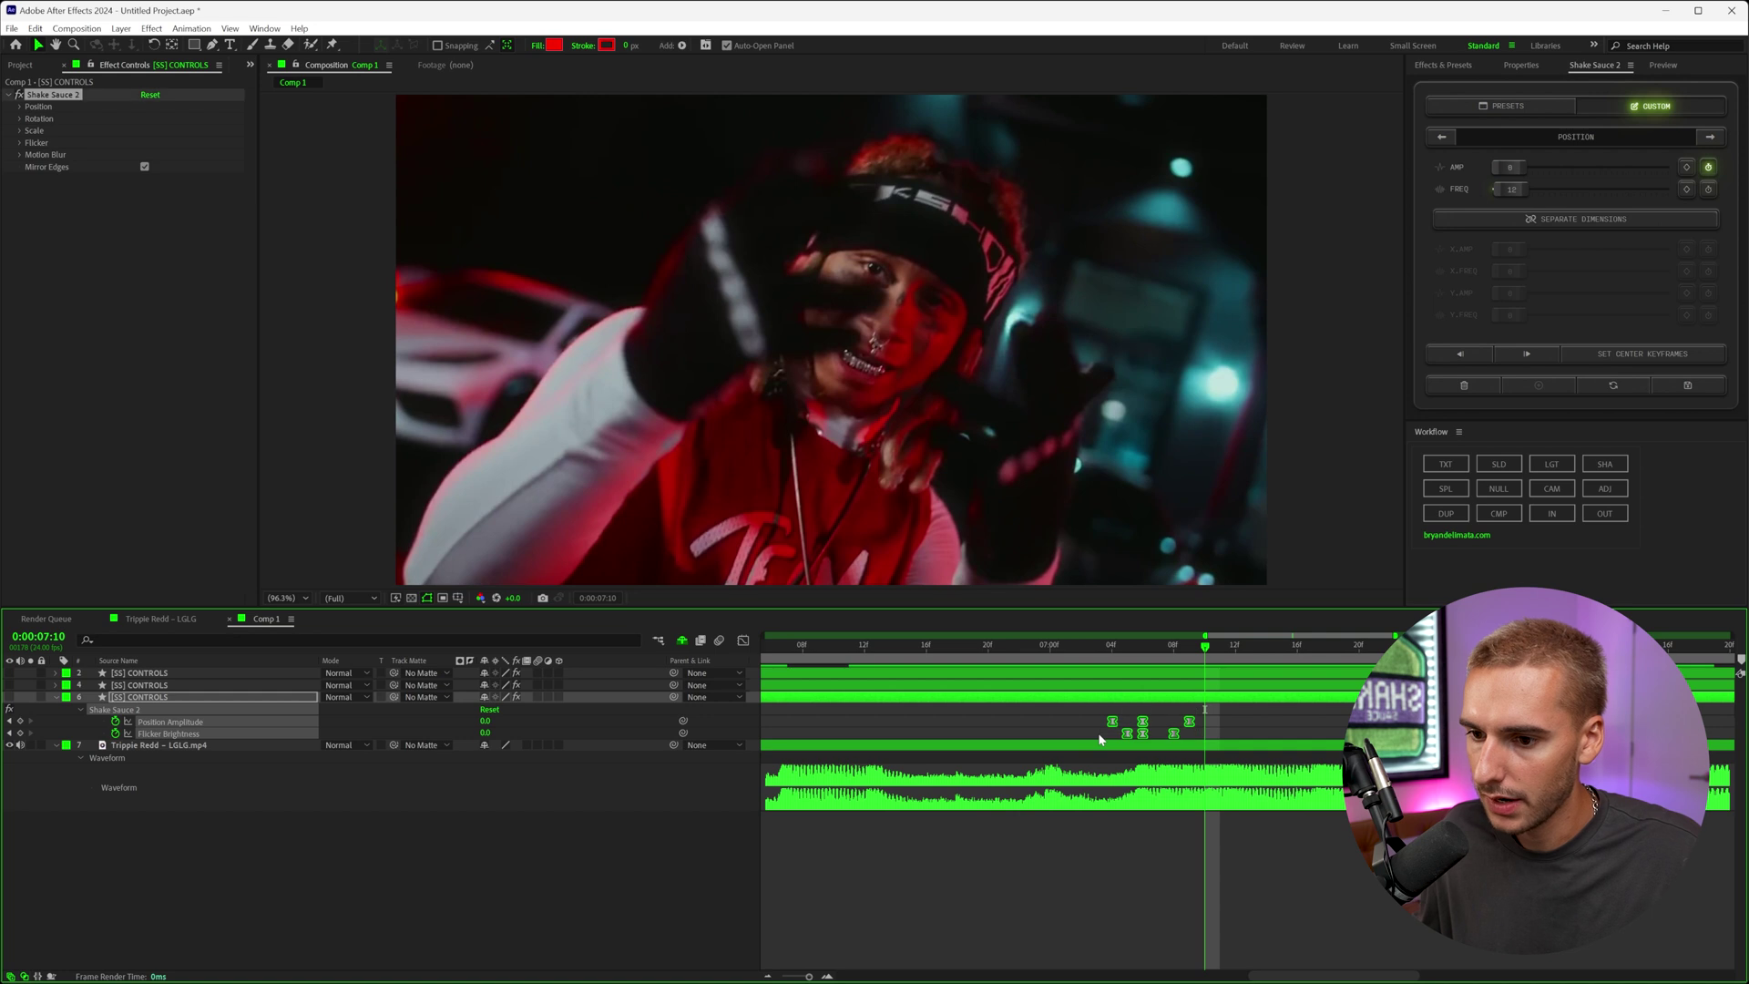
pyautogui.hotkey('ctrl', 'c')
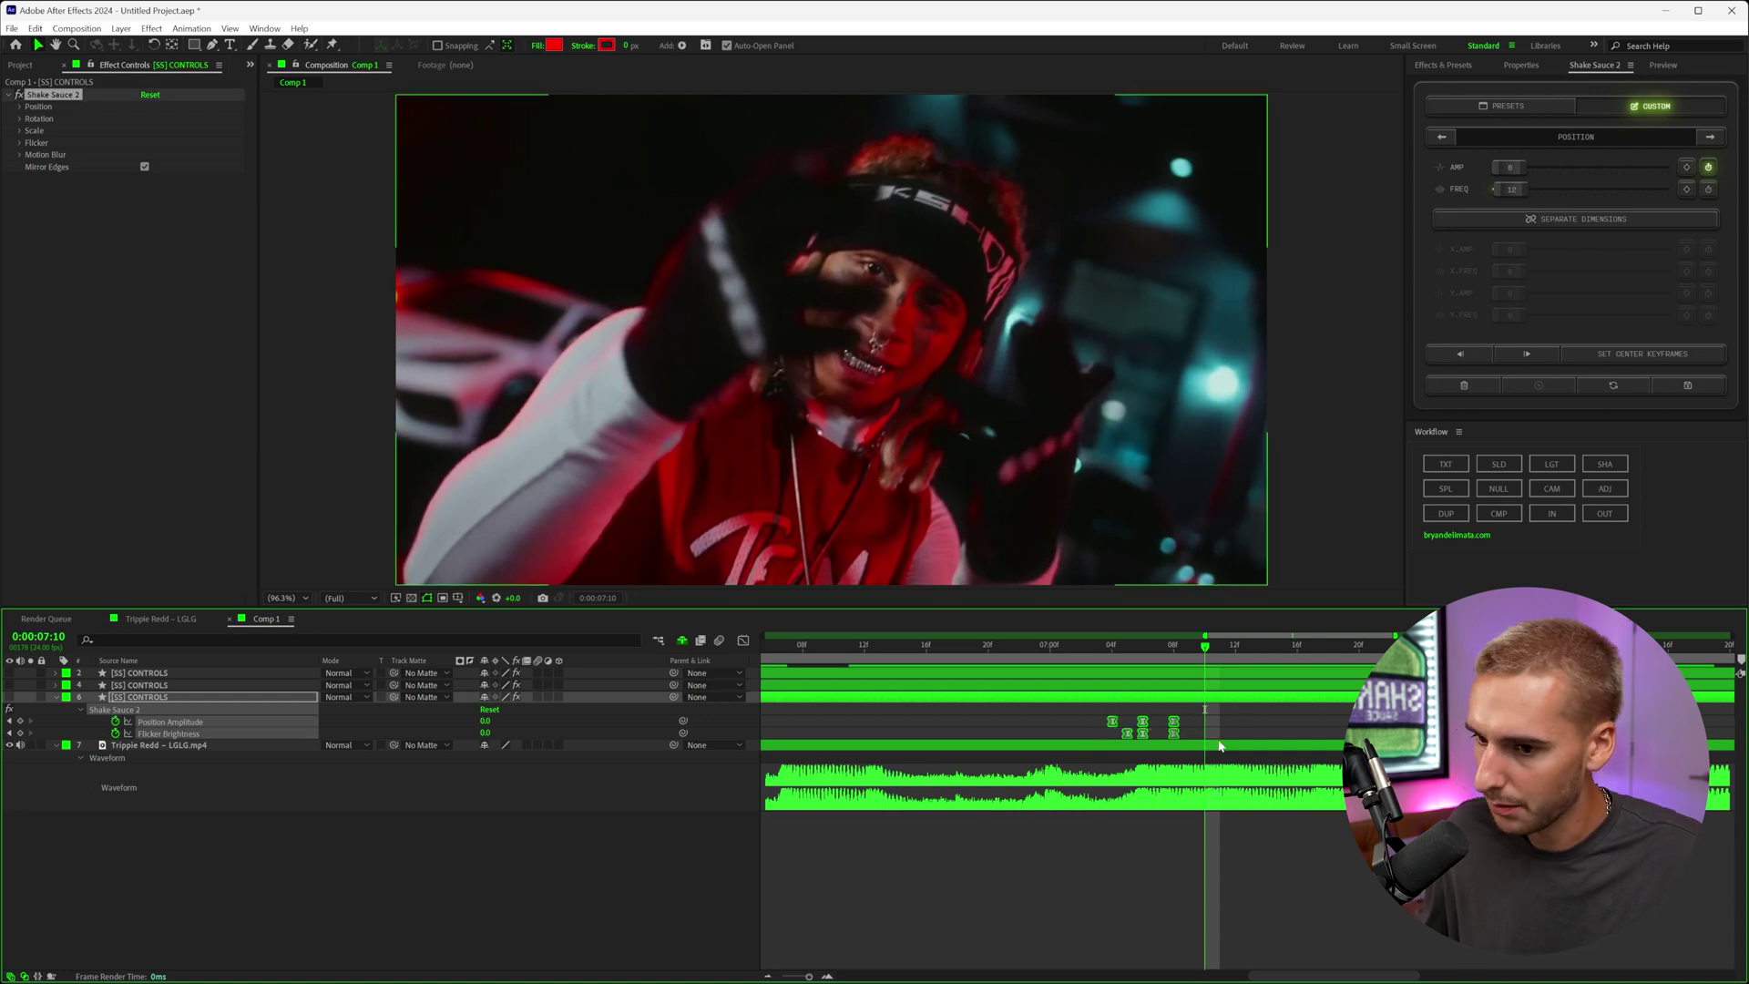
pyautogui.hotkey('ctrl', 'v')
pyautogui.moveTo(1236, 735); pyautogui.dragTo(1205, 735)
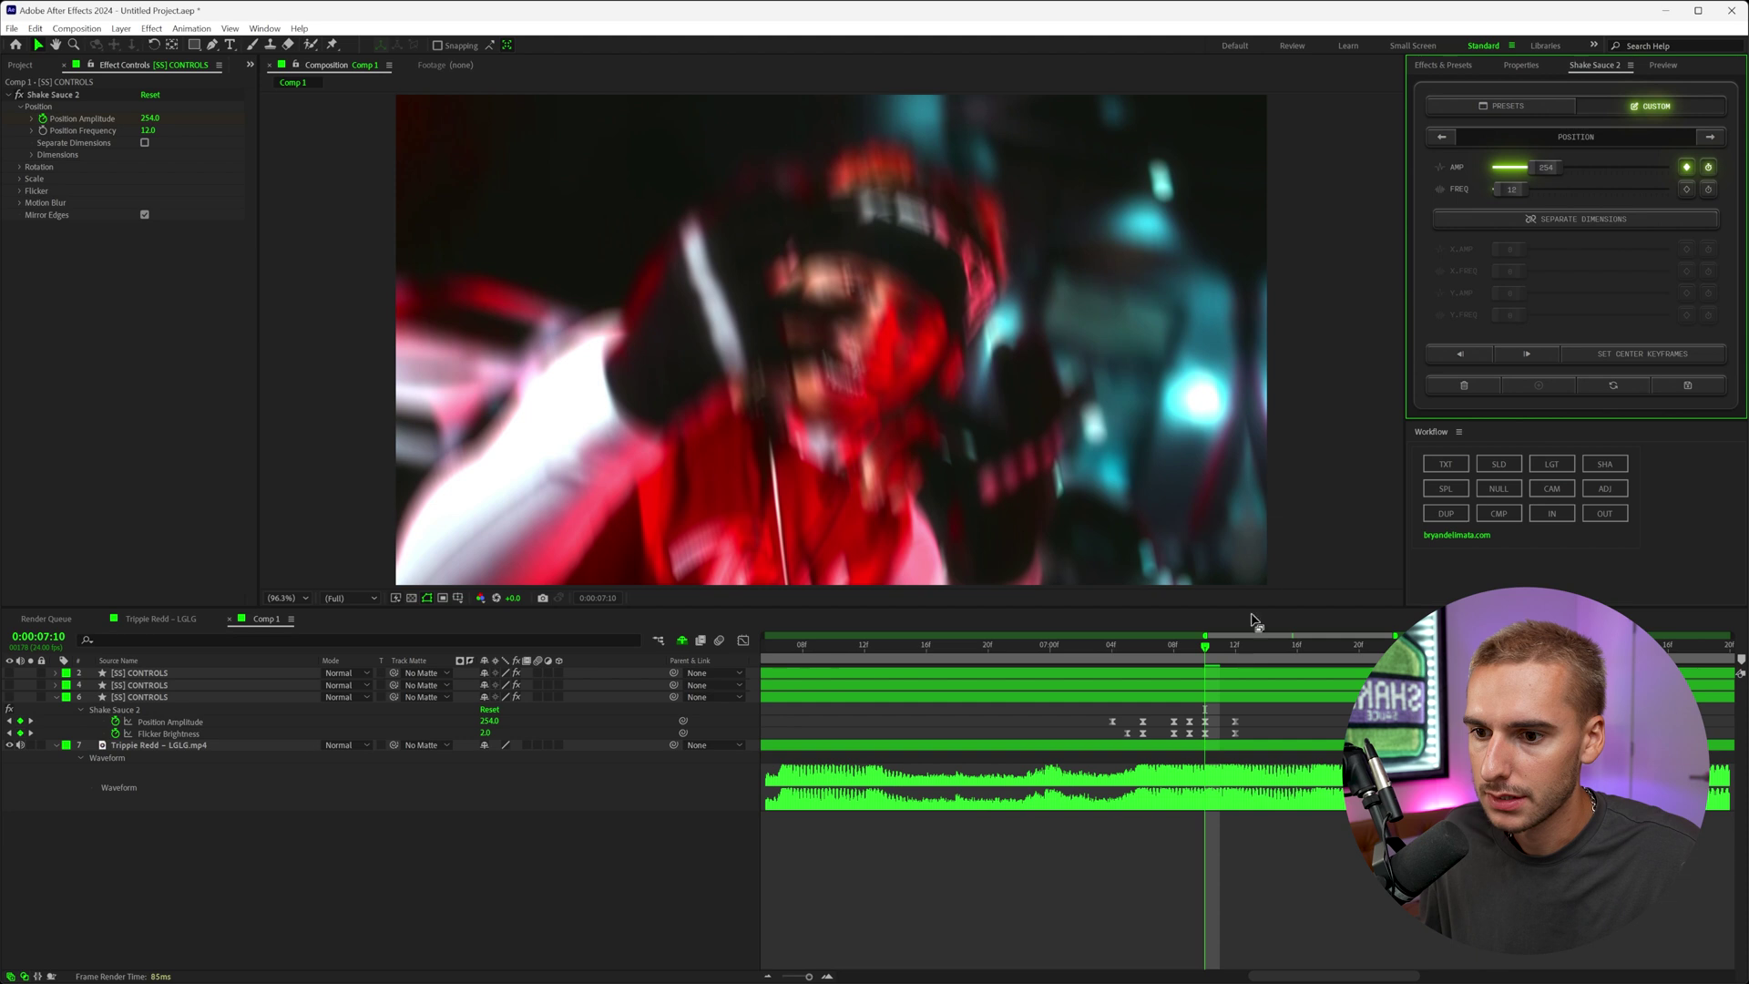
pyautogui.click(1211, 652)
pyautogui.press('space')
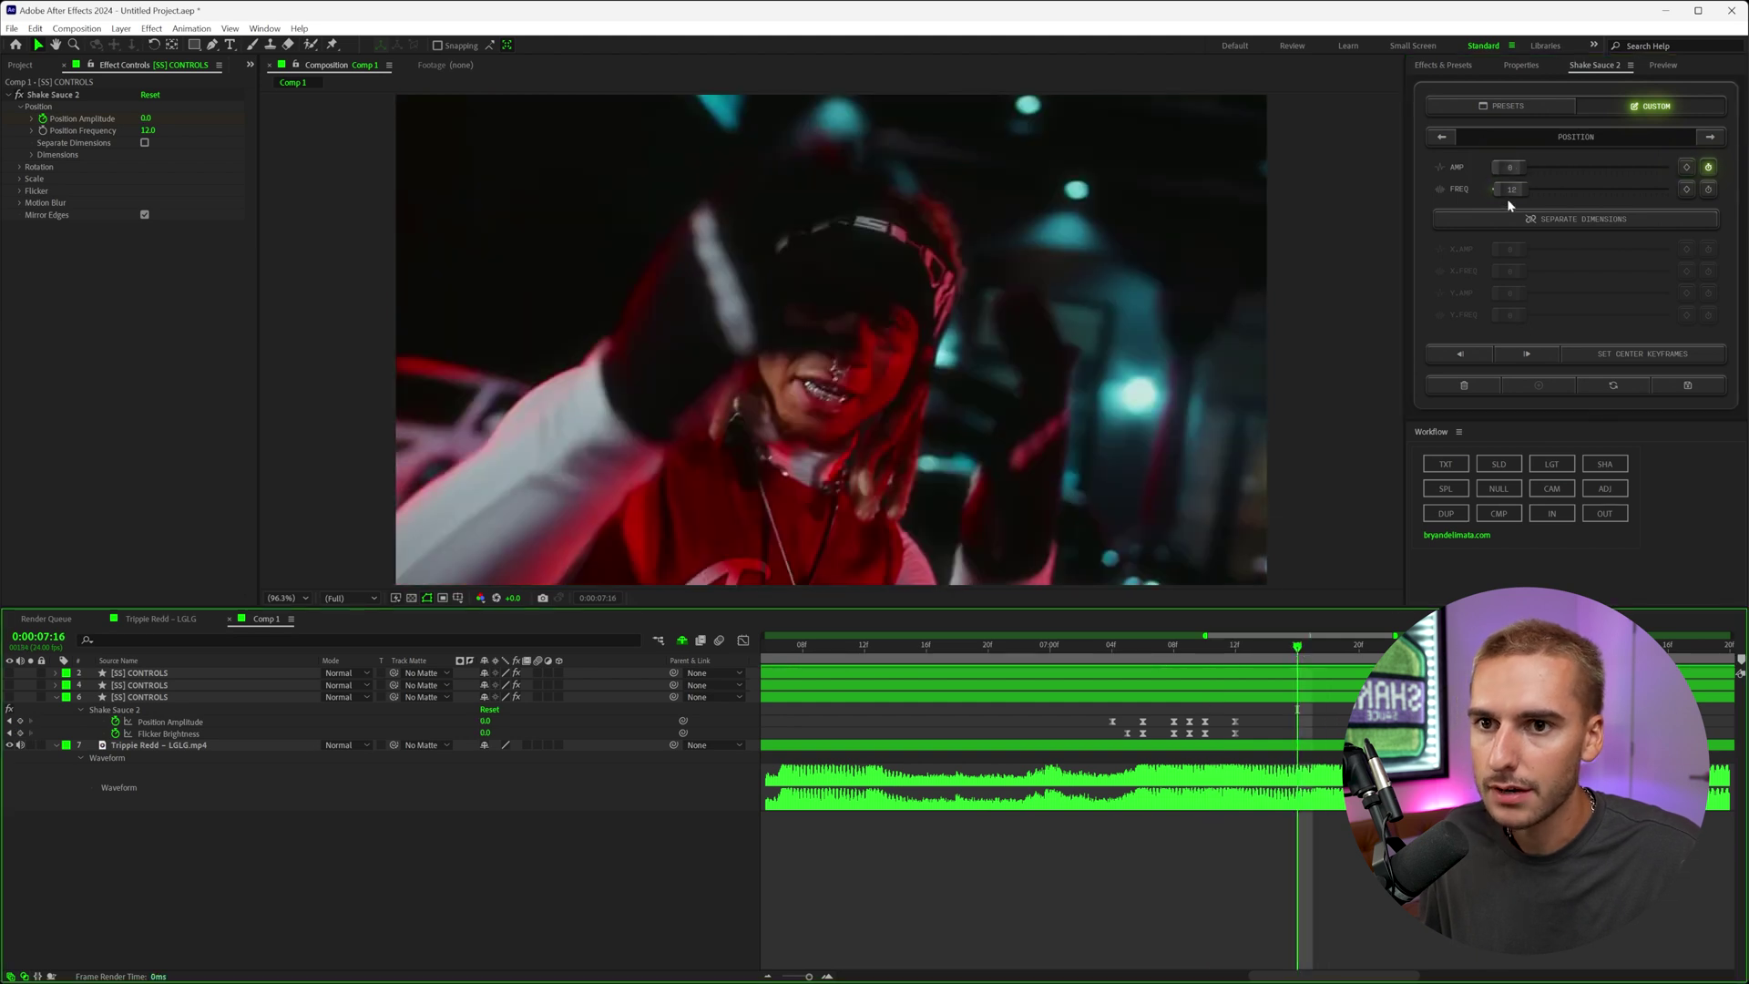
# Keyframe Position amplitude for a third shake at 0 on 0:00:07:16, 244 on 0:00:07:17 and 0 on 0:00:07:21.
pyautogui.click(1687, 166)
pyautogui.press('pagedown')
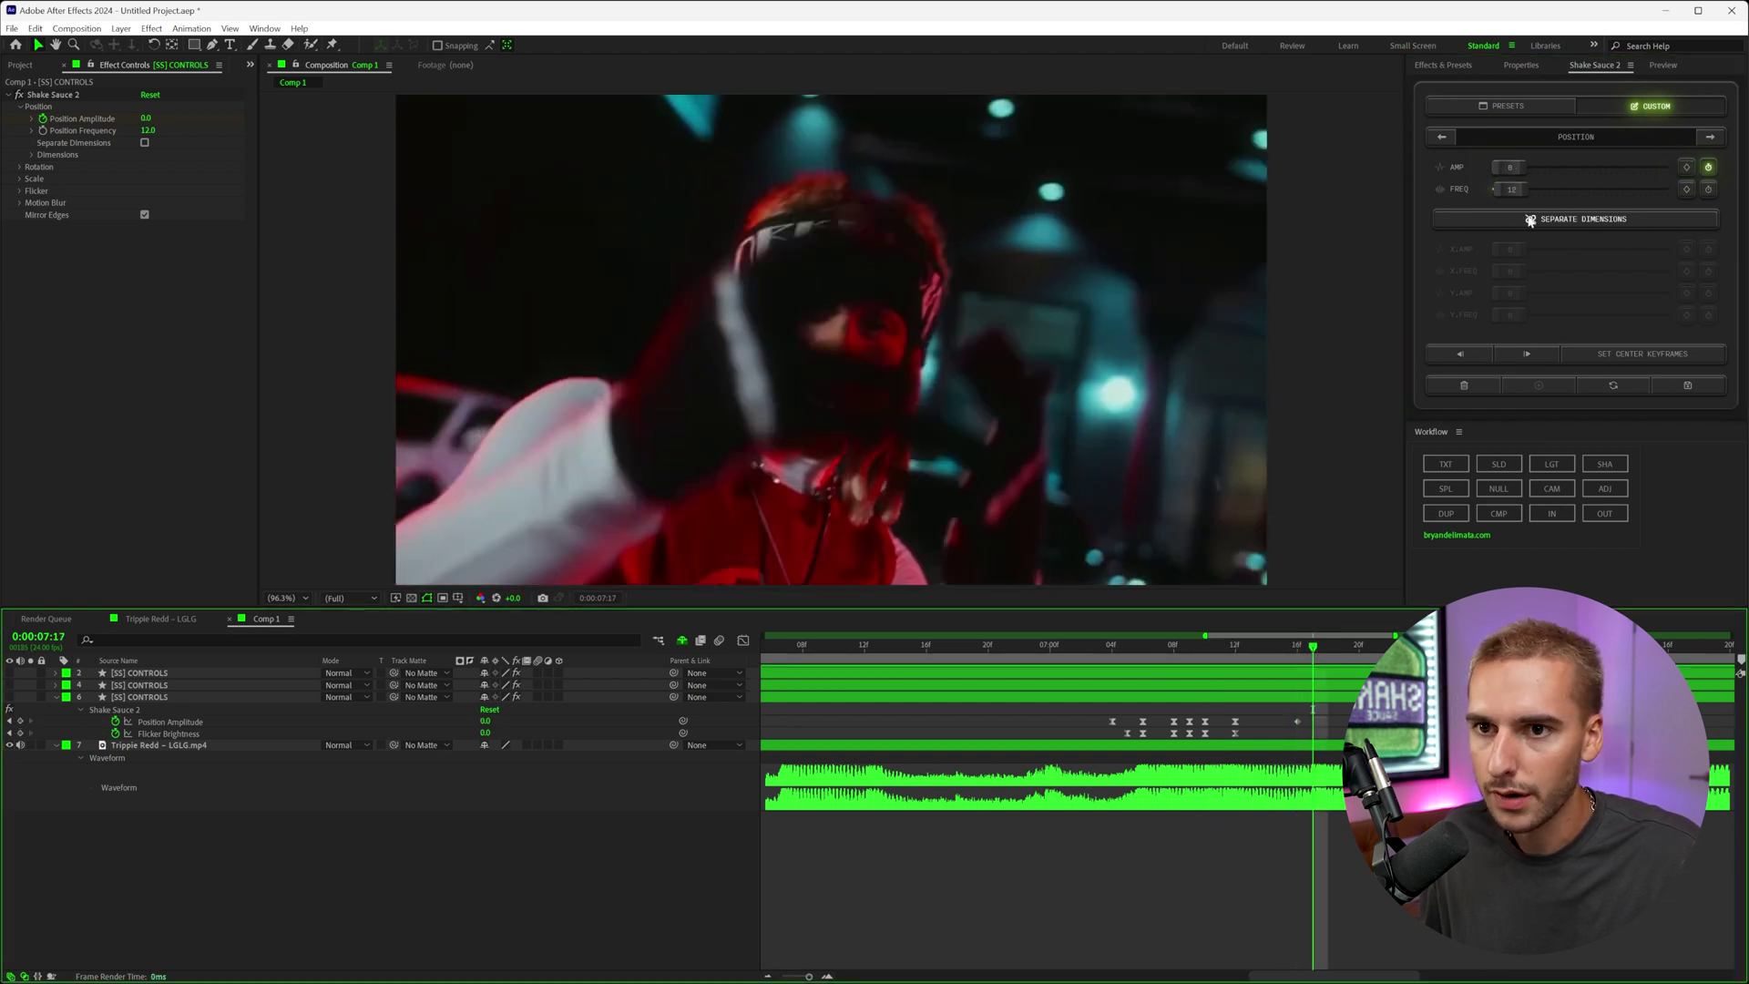
pyautogui.moveTo(1509, 167)
pyautogui.mouseDown()
pyautogui.moveTo(1544, 170)
pyautogui.moveTo(1498, 172)
pyautogui.mouseUp()
pyautogui.click(1374, 647)
pyautogui.press('Return')
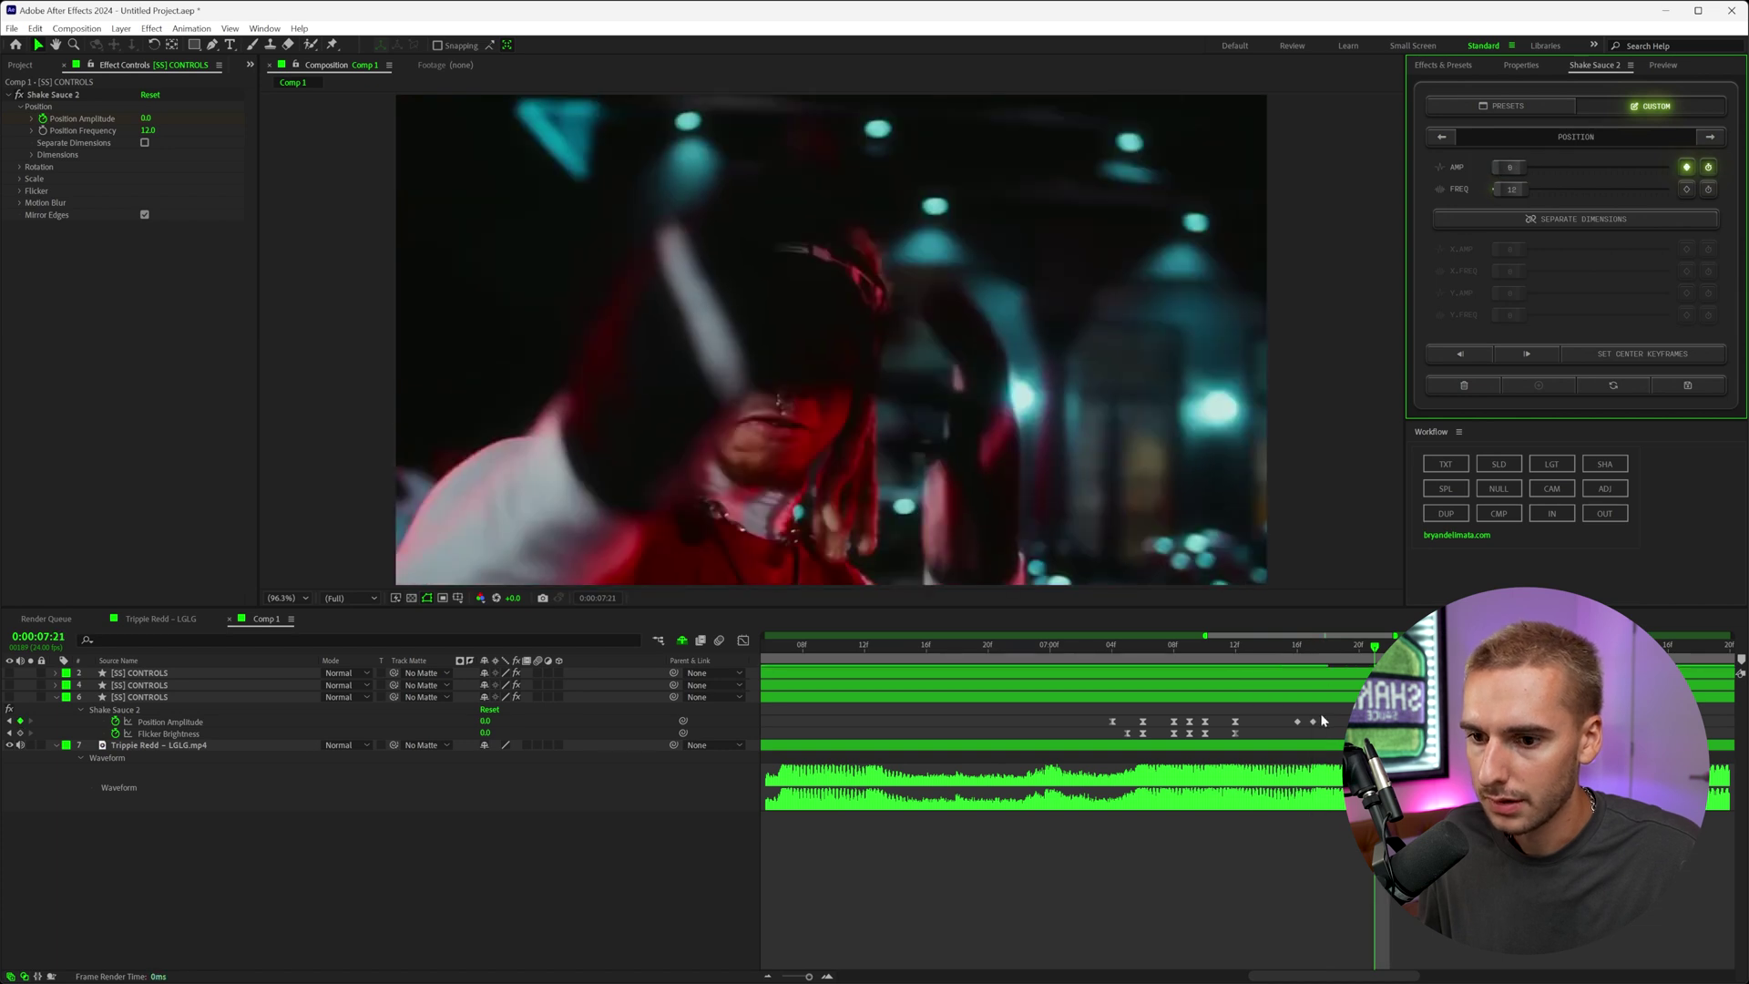
# Keyframe the third shake's flicker brightness at 0 on 0:00:07:16, 2 on 0:00:07:17 and 0 on 0:00:07:19.
pyautogui.click(1298, 647)
pyautogui.click(1710, 138)
pyautogui.click(1711, 137)
pyautogui.click(1710, 137)
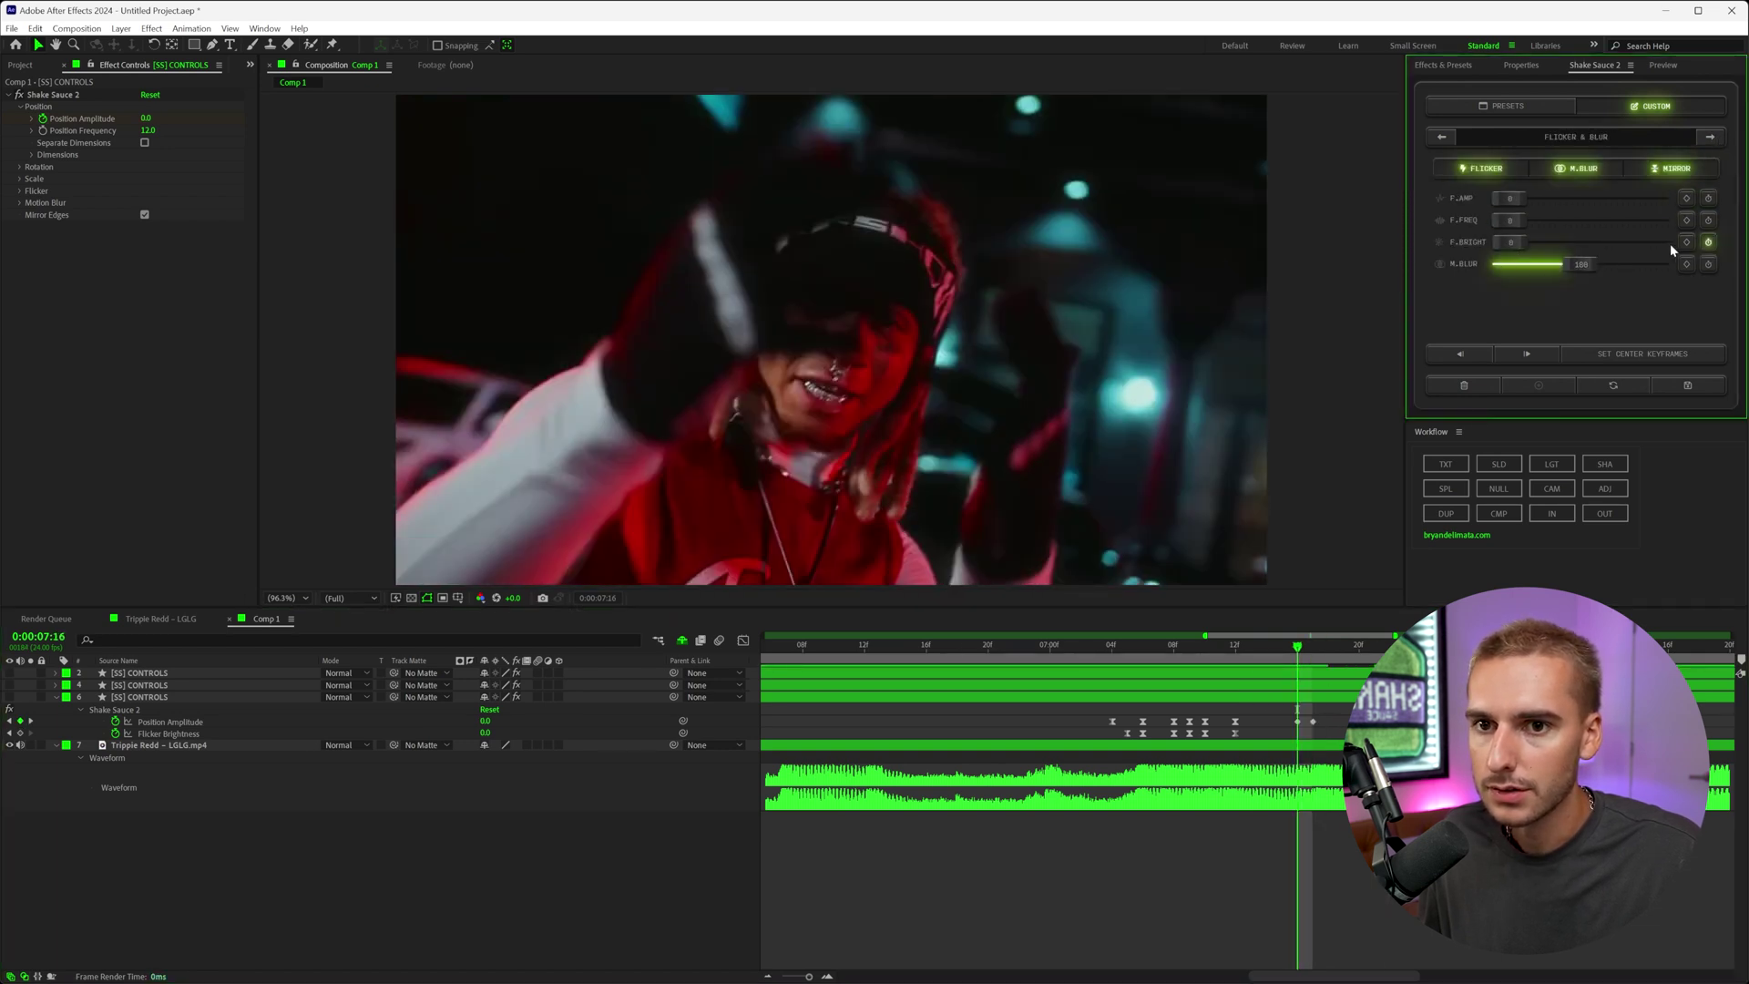
pyautogui.click(1313, 649)
pyautogui.moveTo(1510, 242); pyautogui.dragTo(1421, 249)
pyautogui.press('pagedown')
pyautogui.press('pagedown')
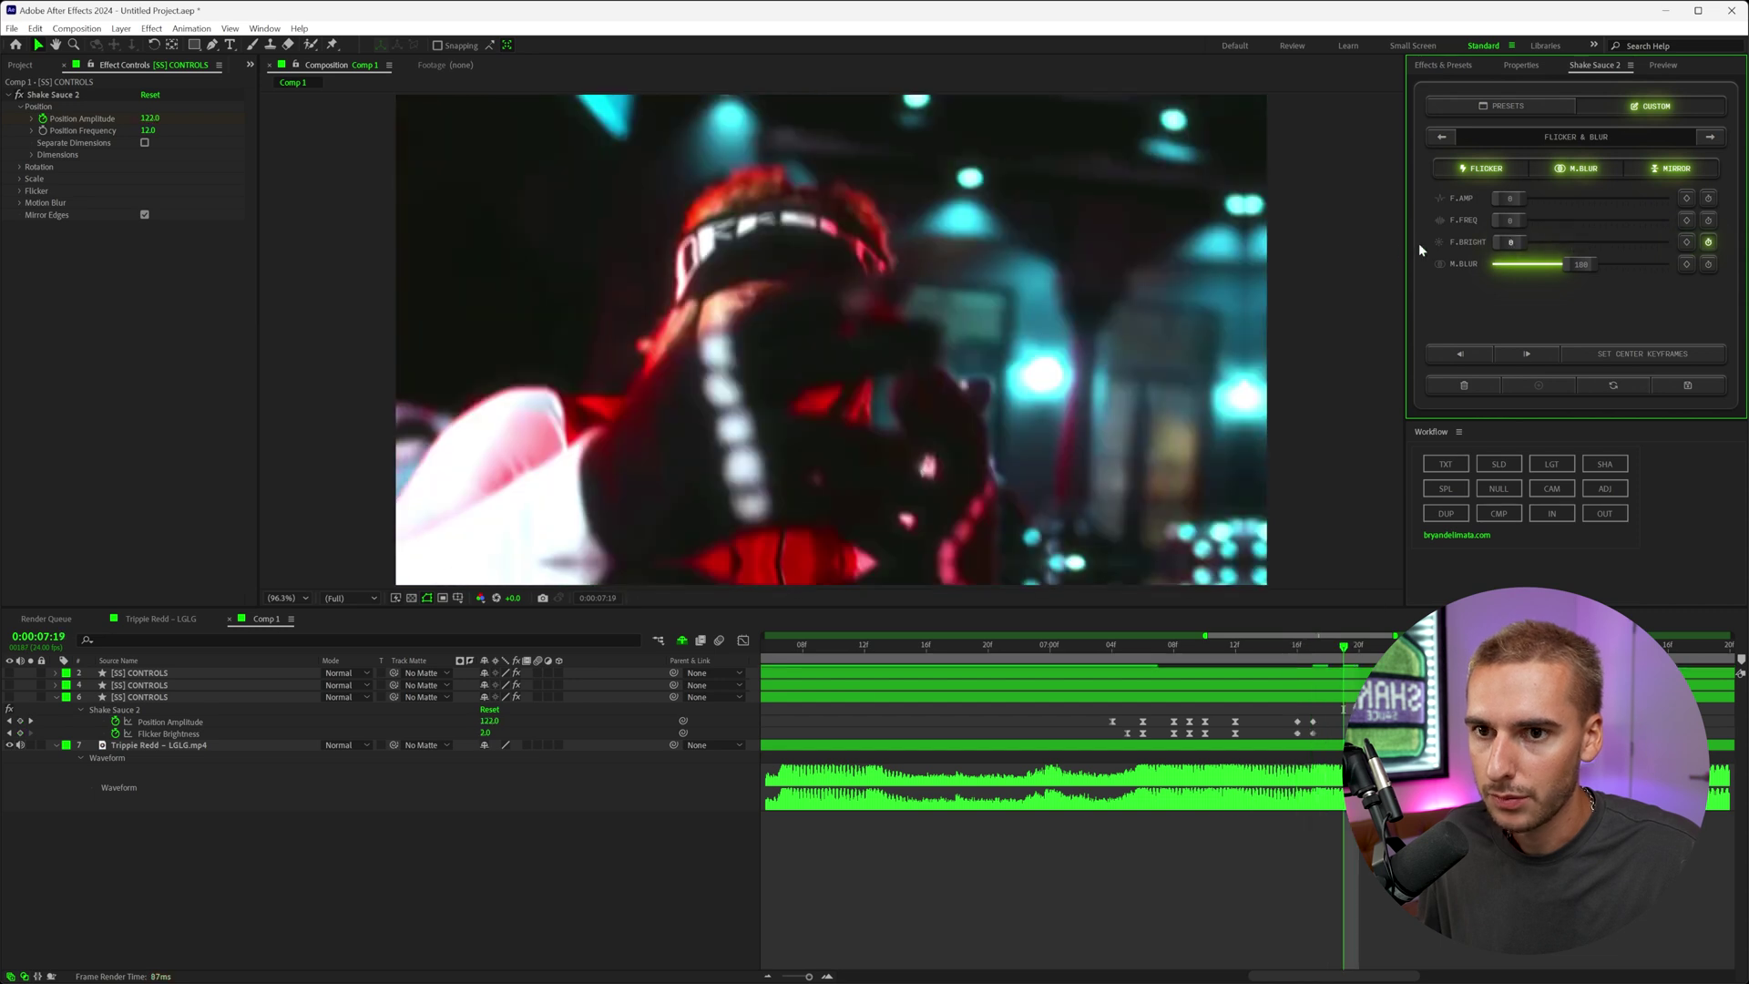
# Preview the shakes, ease the third shake's keyframes and paste a copy as a fourth shake peaking at 0:00:07:23.
pyautogui.moveTo(1326, 655); pyautogui.dragTo(863, 649)
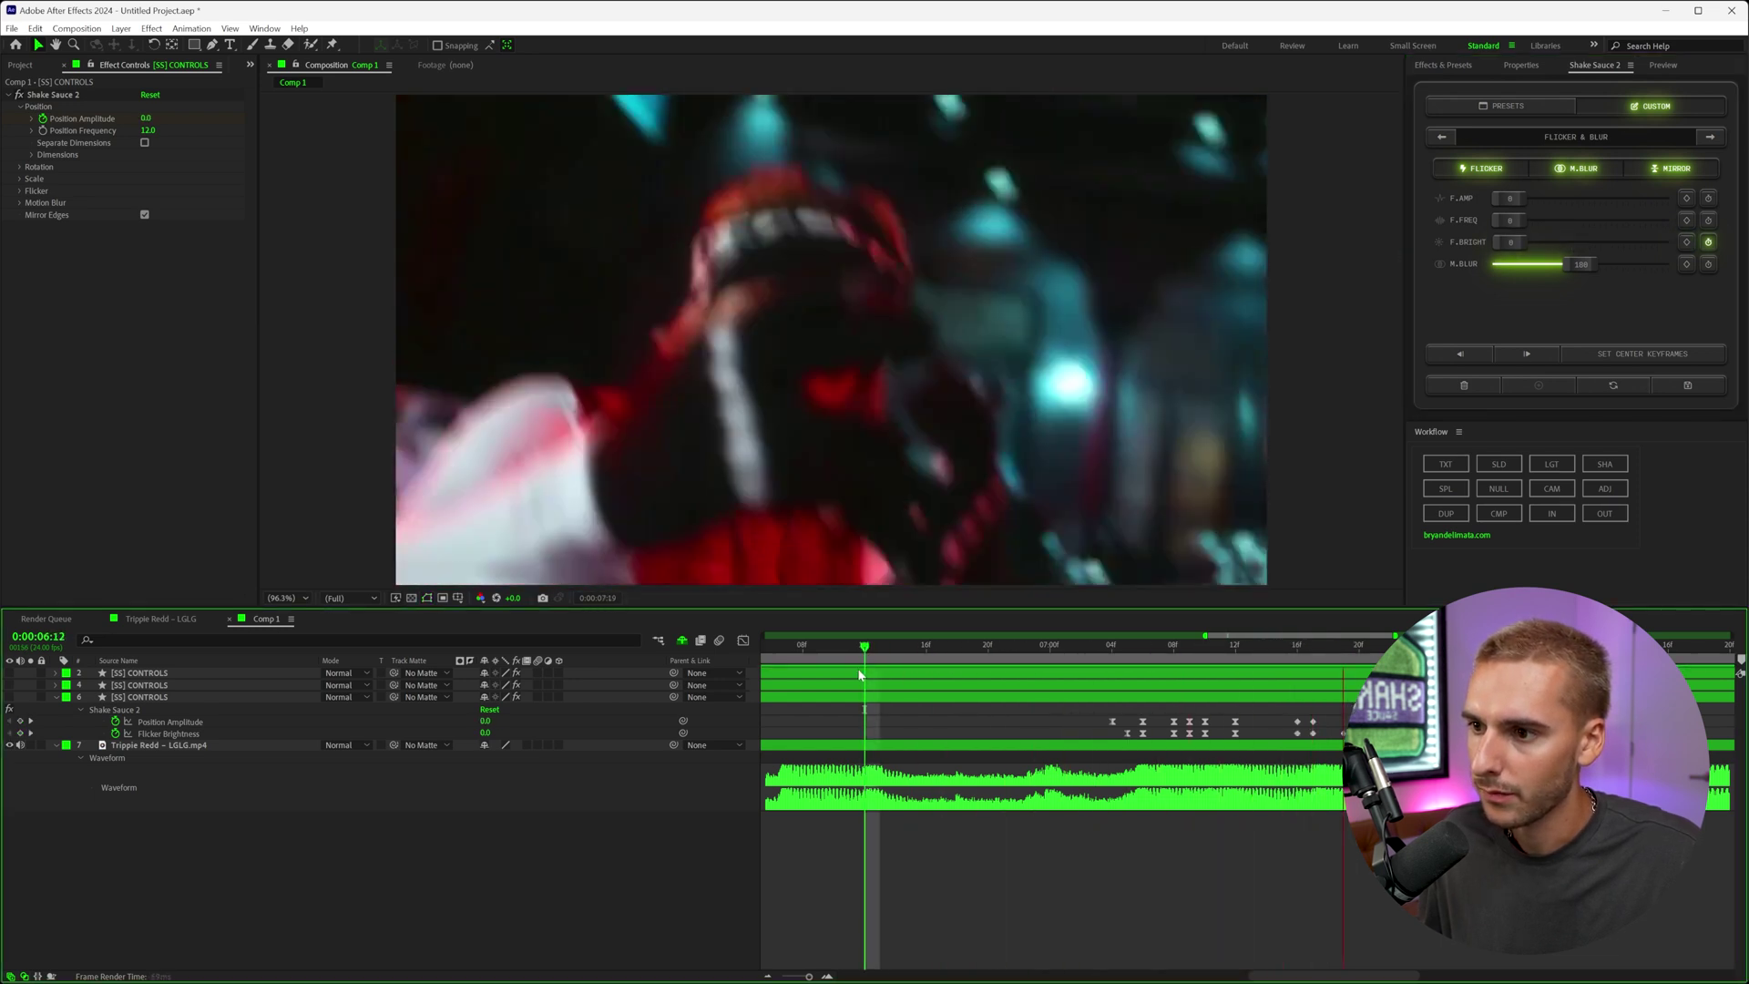
pyautogui.click(986, 650)
pyautogui.press('space')
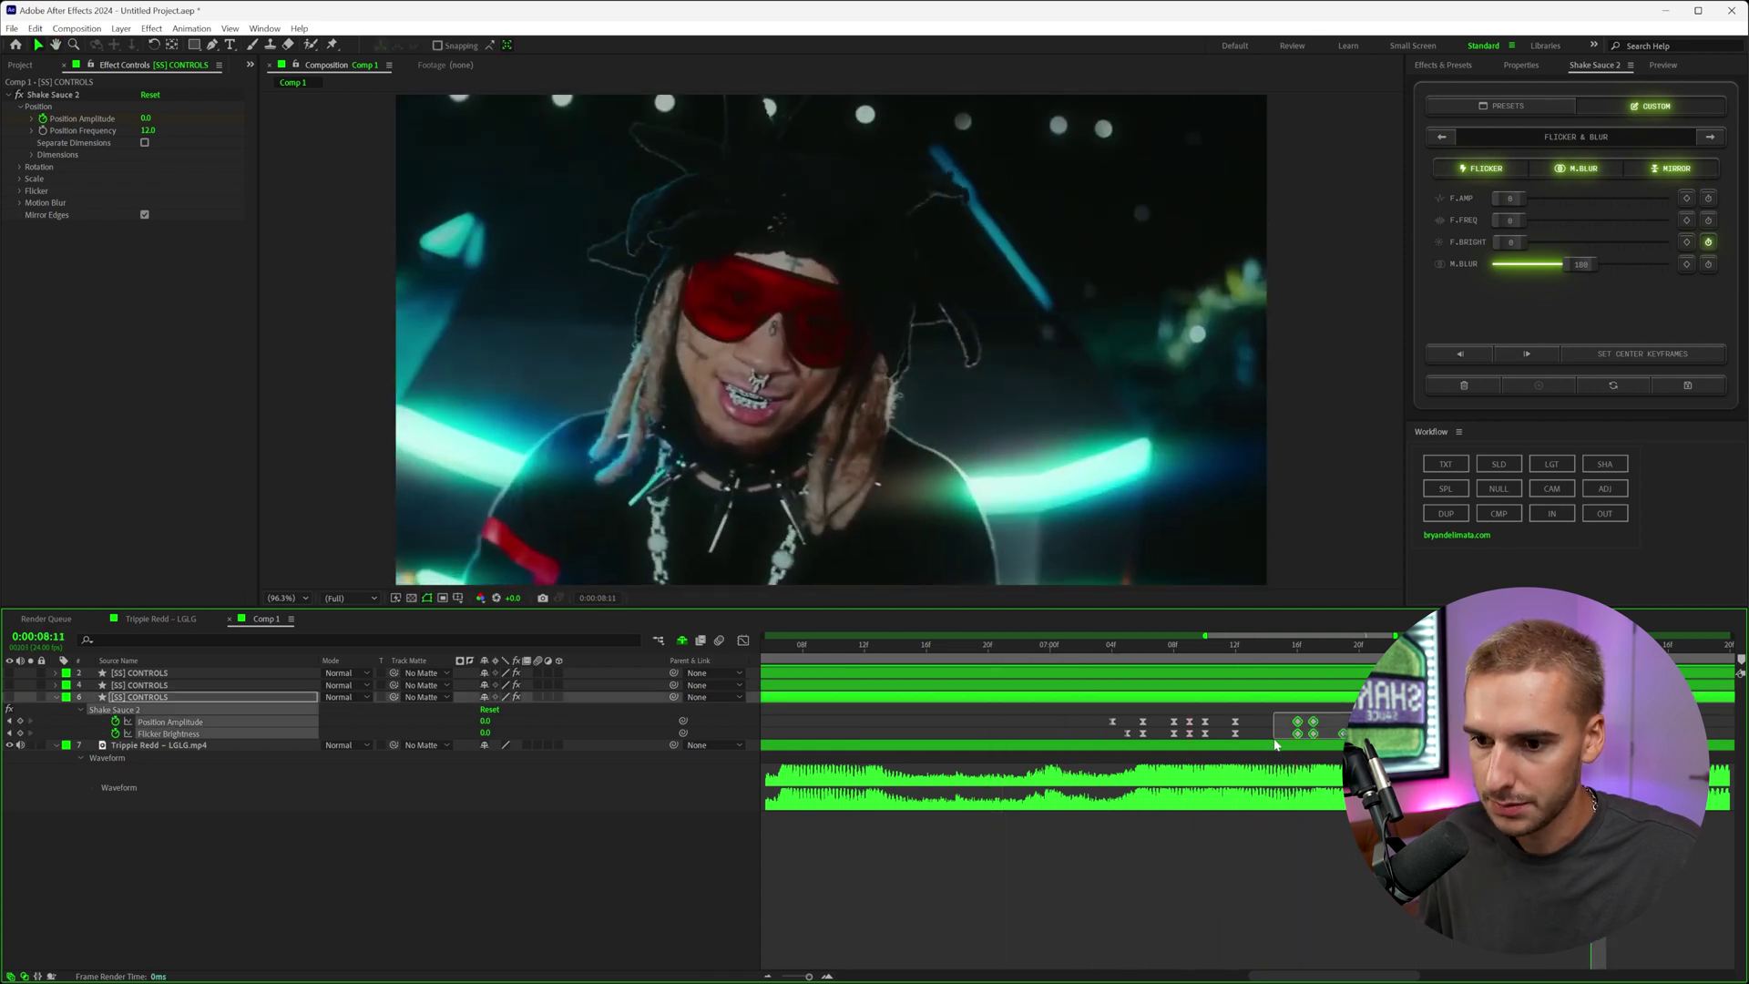
pyautogui.moveTo(1332, 714); pyautogui.dragTo(1276, 743)
pyautogui.click(1406, 645)
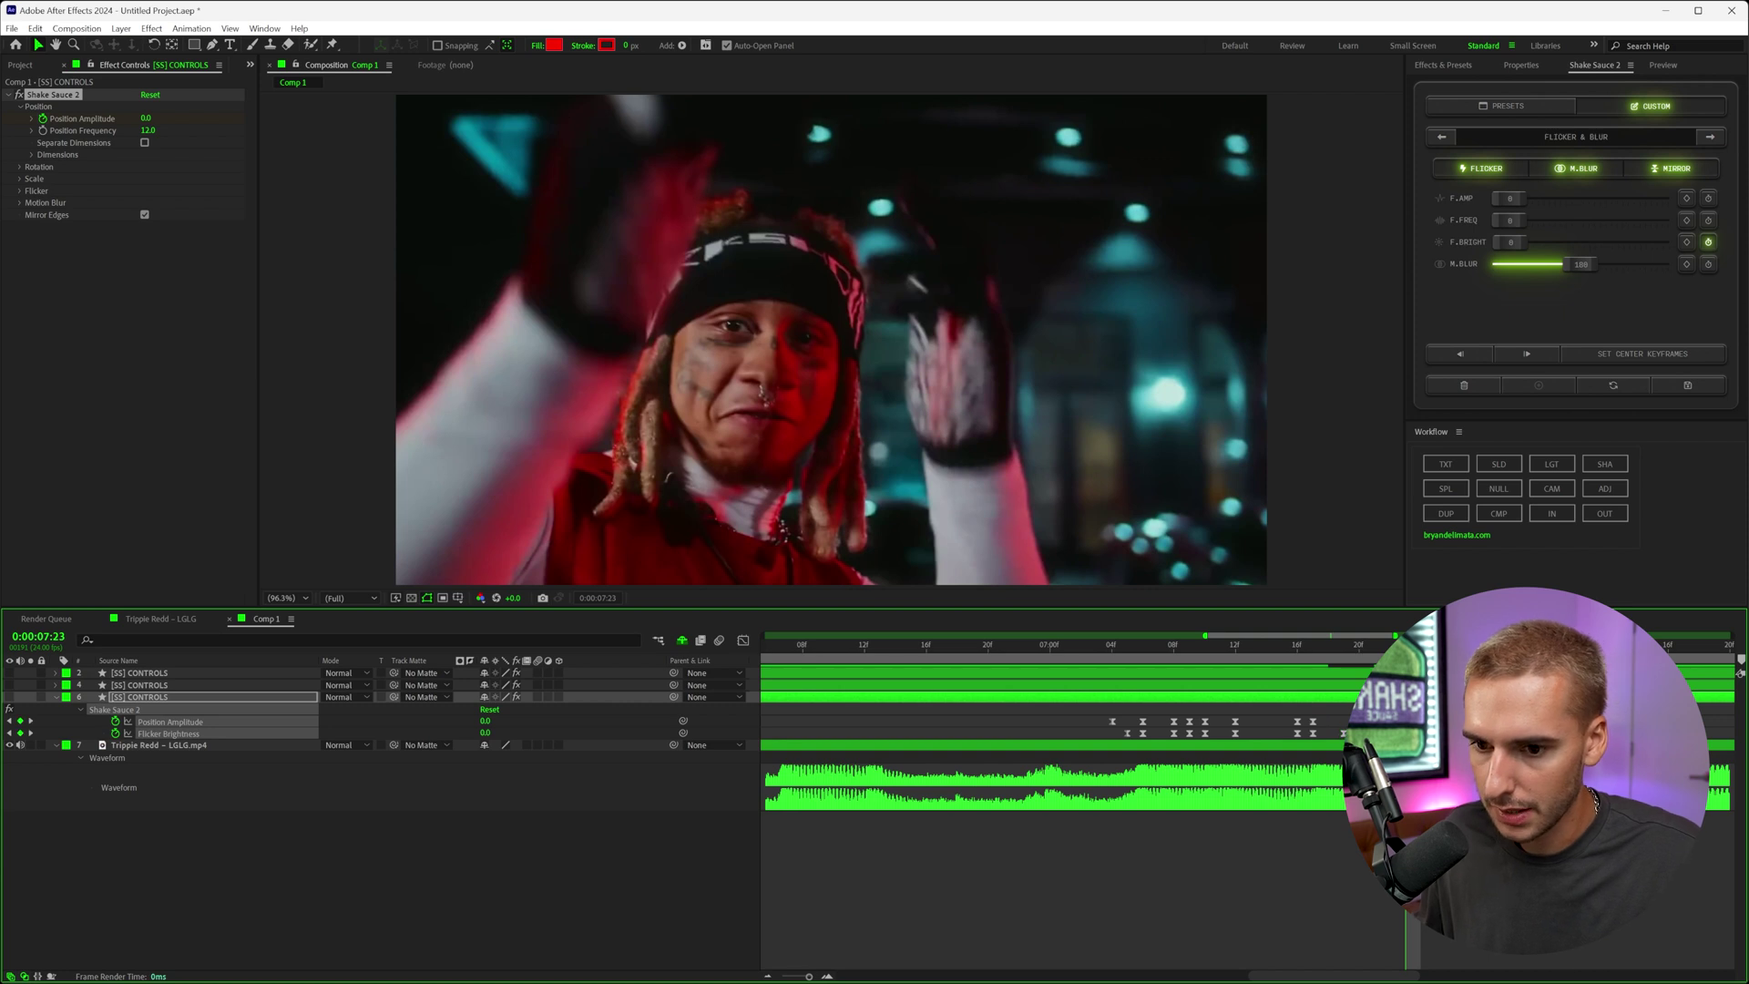
pyautogui.hotkey('ctrl', 'v')
pyautogui.press('F2')
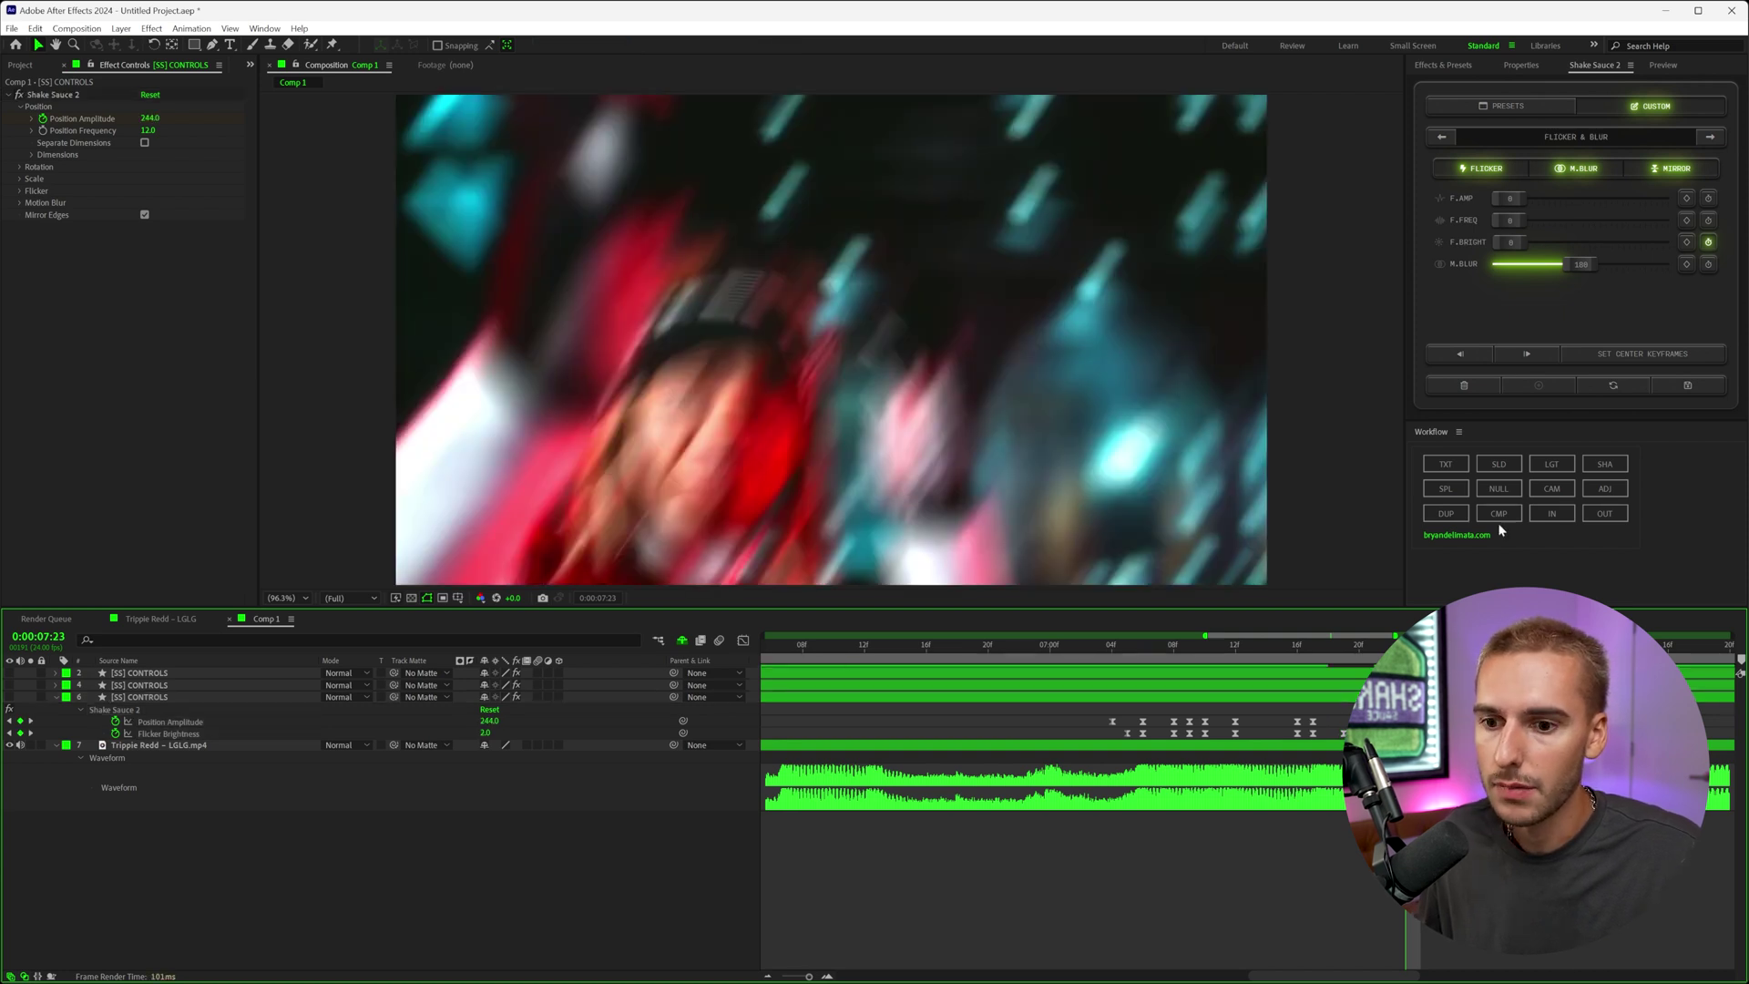
# Raise the fourth shake's Position amplitude to 293 at 0:00:07:23 and play back the sequence.
pyautogui.click(1444, 136)
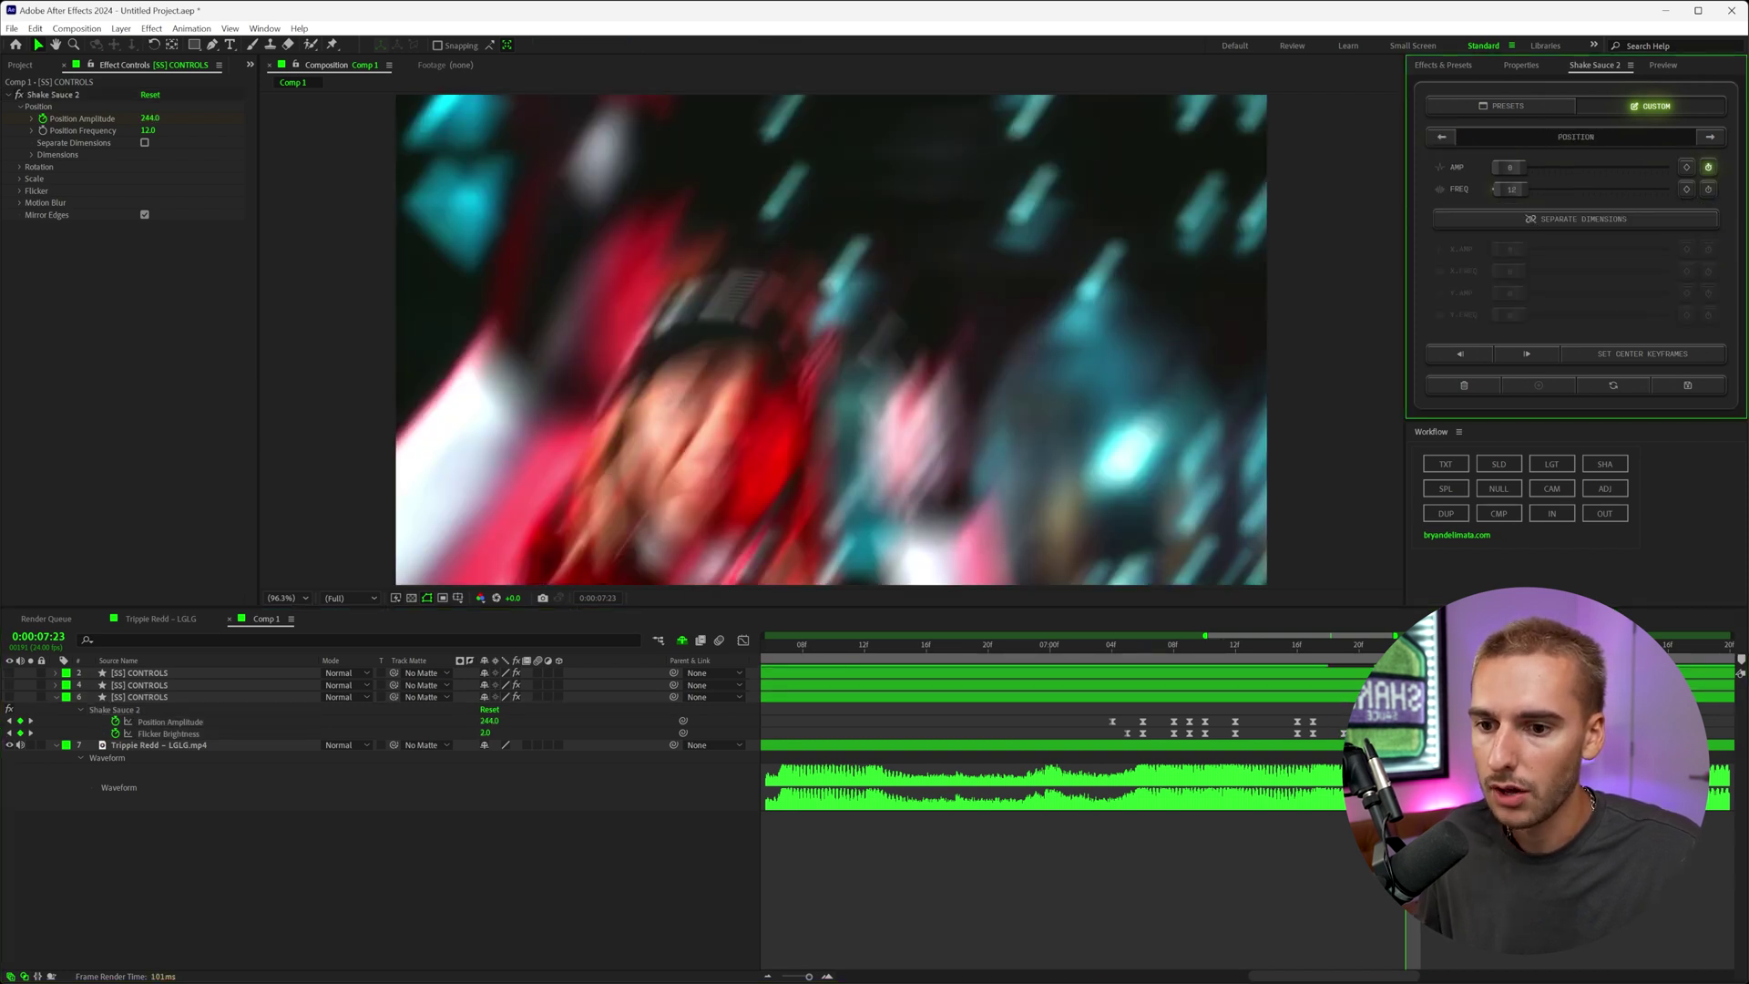
pyautogui.click(153, 118)
pyautogui.moveTo(1546, 168); pyautogui.dragTo(1552, 173)
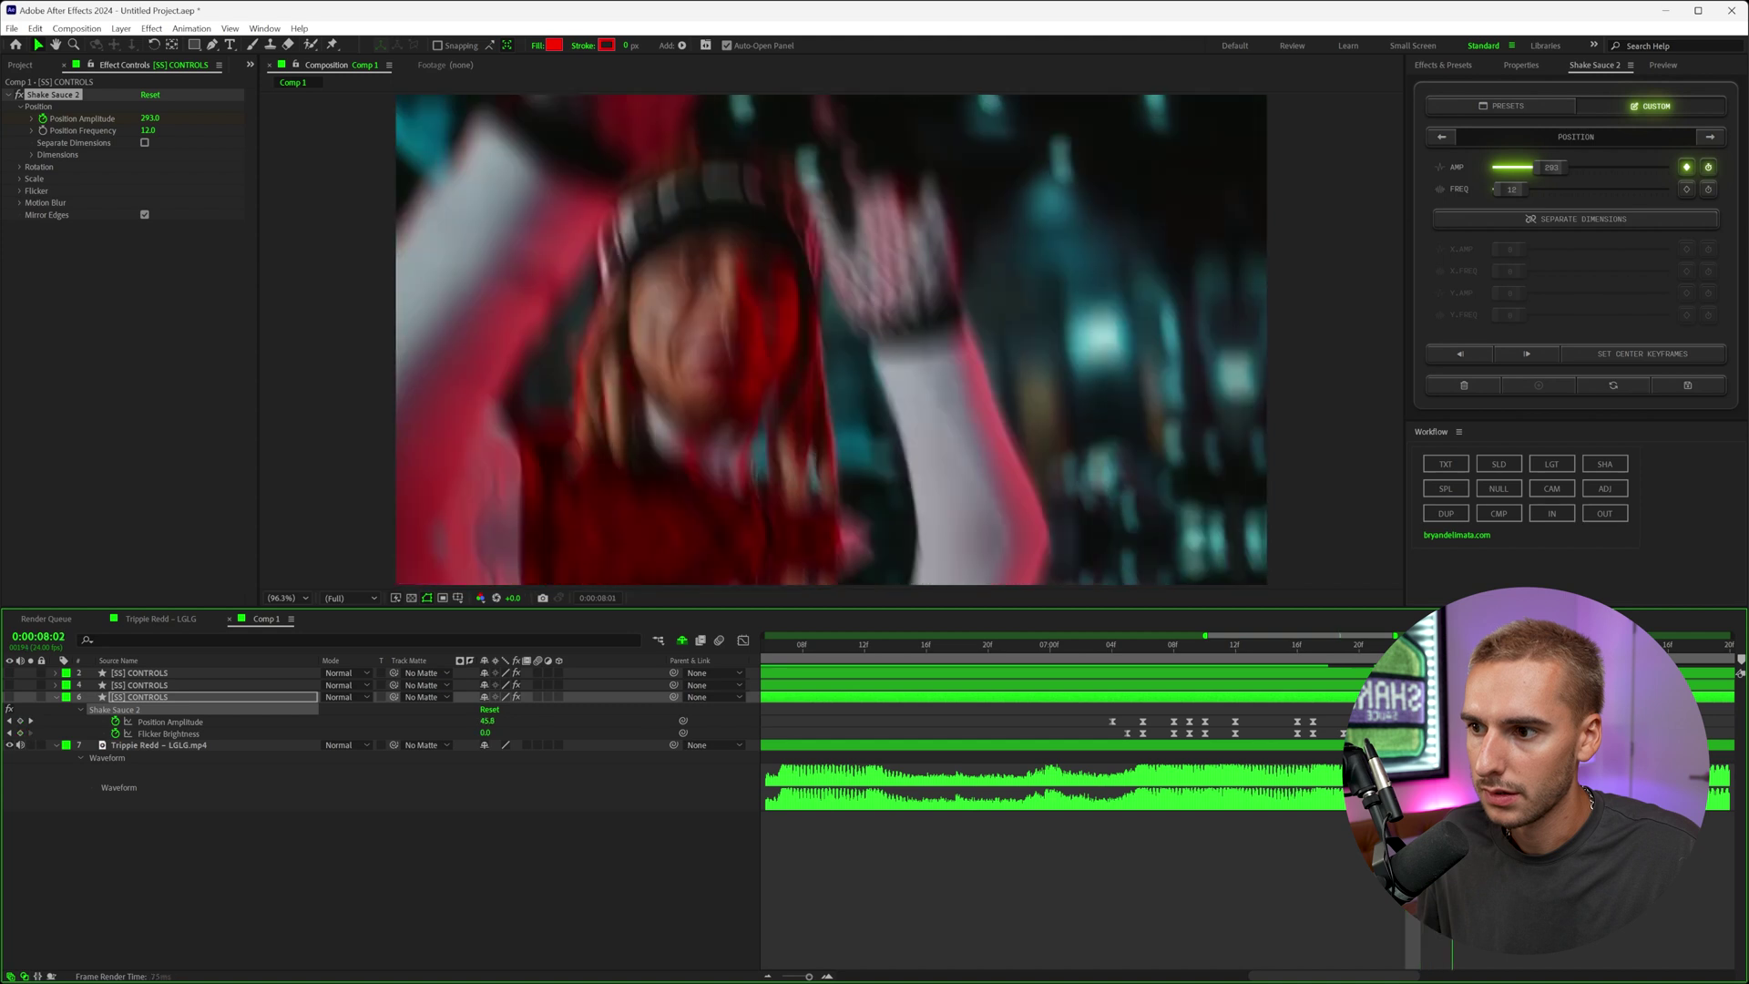
pyautogui.moveTo(1048, 649); pyautogui.dragTo(1012, 673)
pyautogui.press('space')
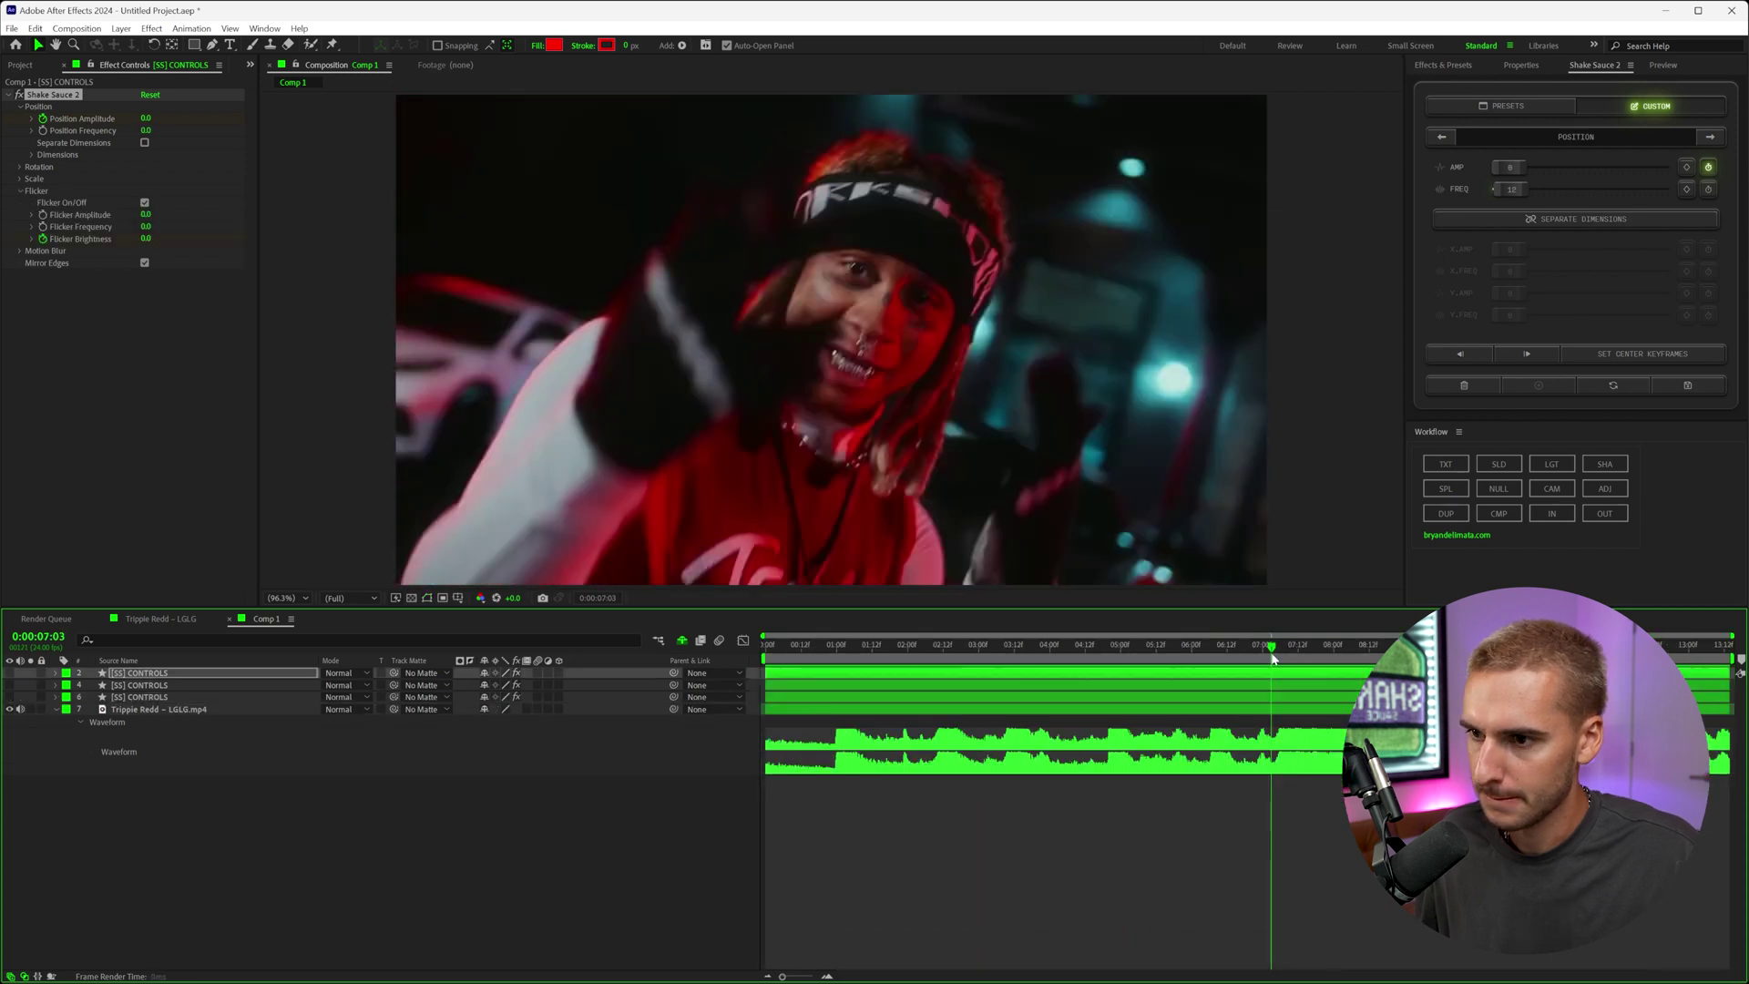
# Play back the custom shake sequence from 0:00:06:14 to check it against the beats.
pyautogui.click(1223, 658)
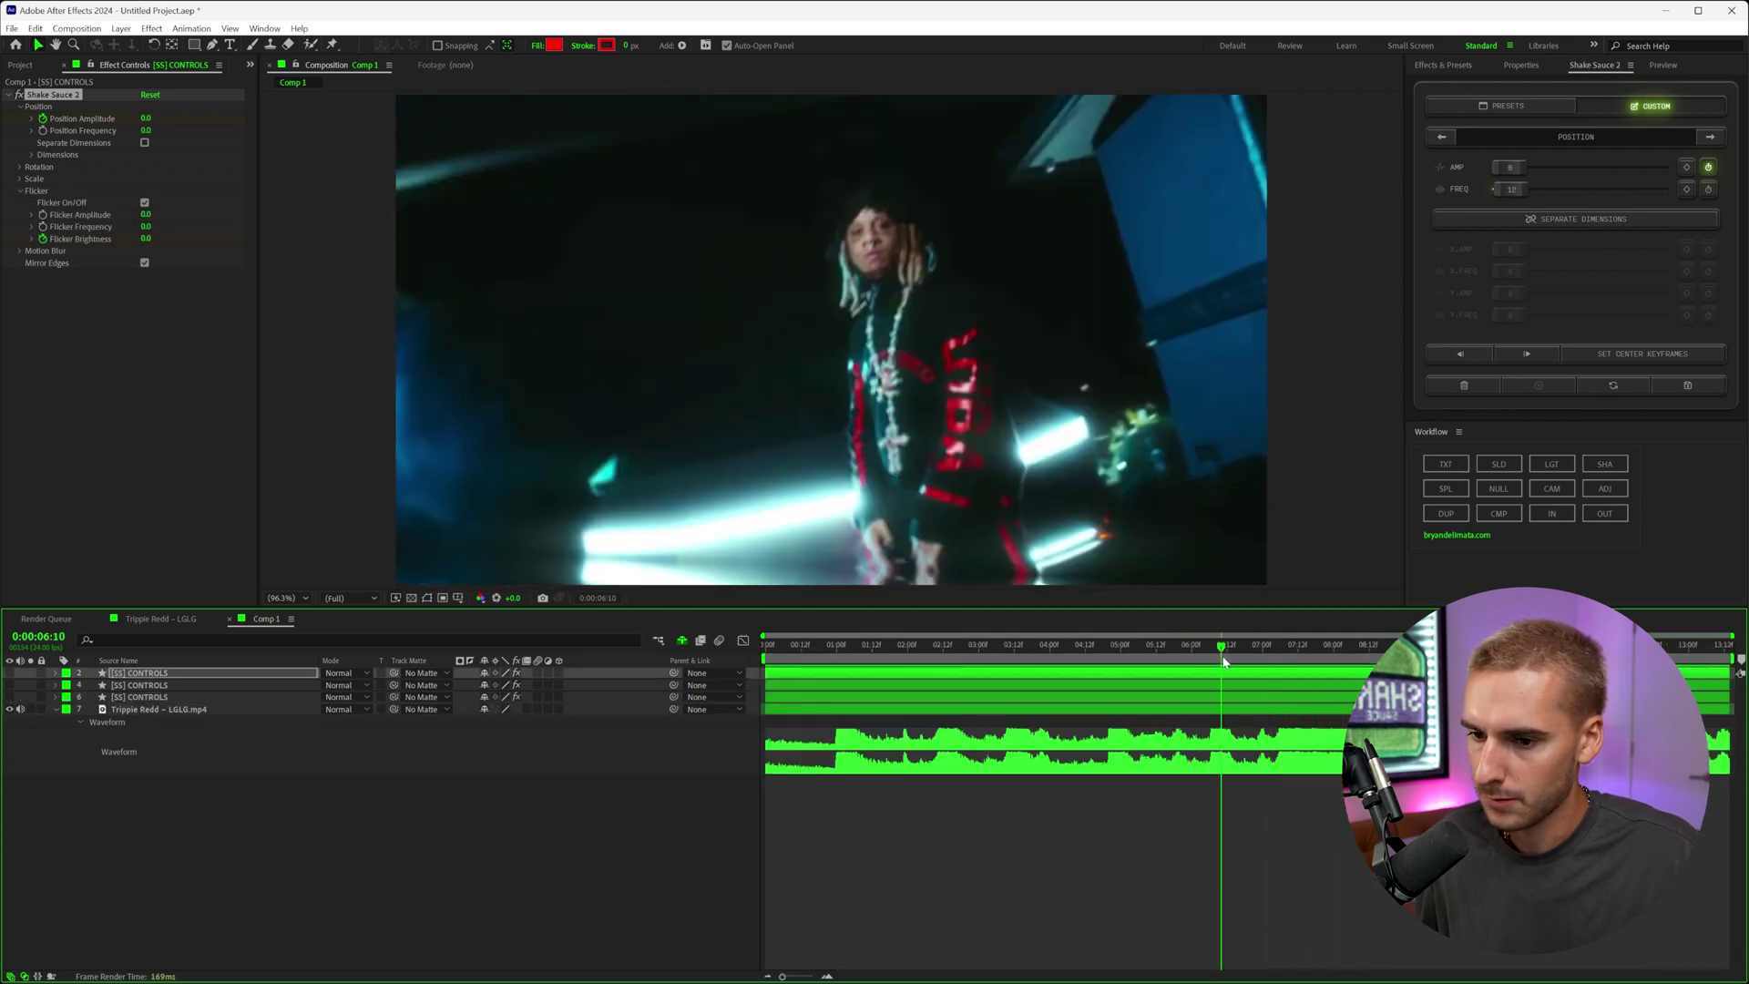
pyautogui.moveTo(1222, 661); pyautogui.dragTo(1233, 662)
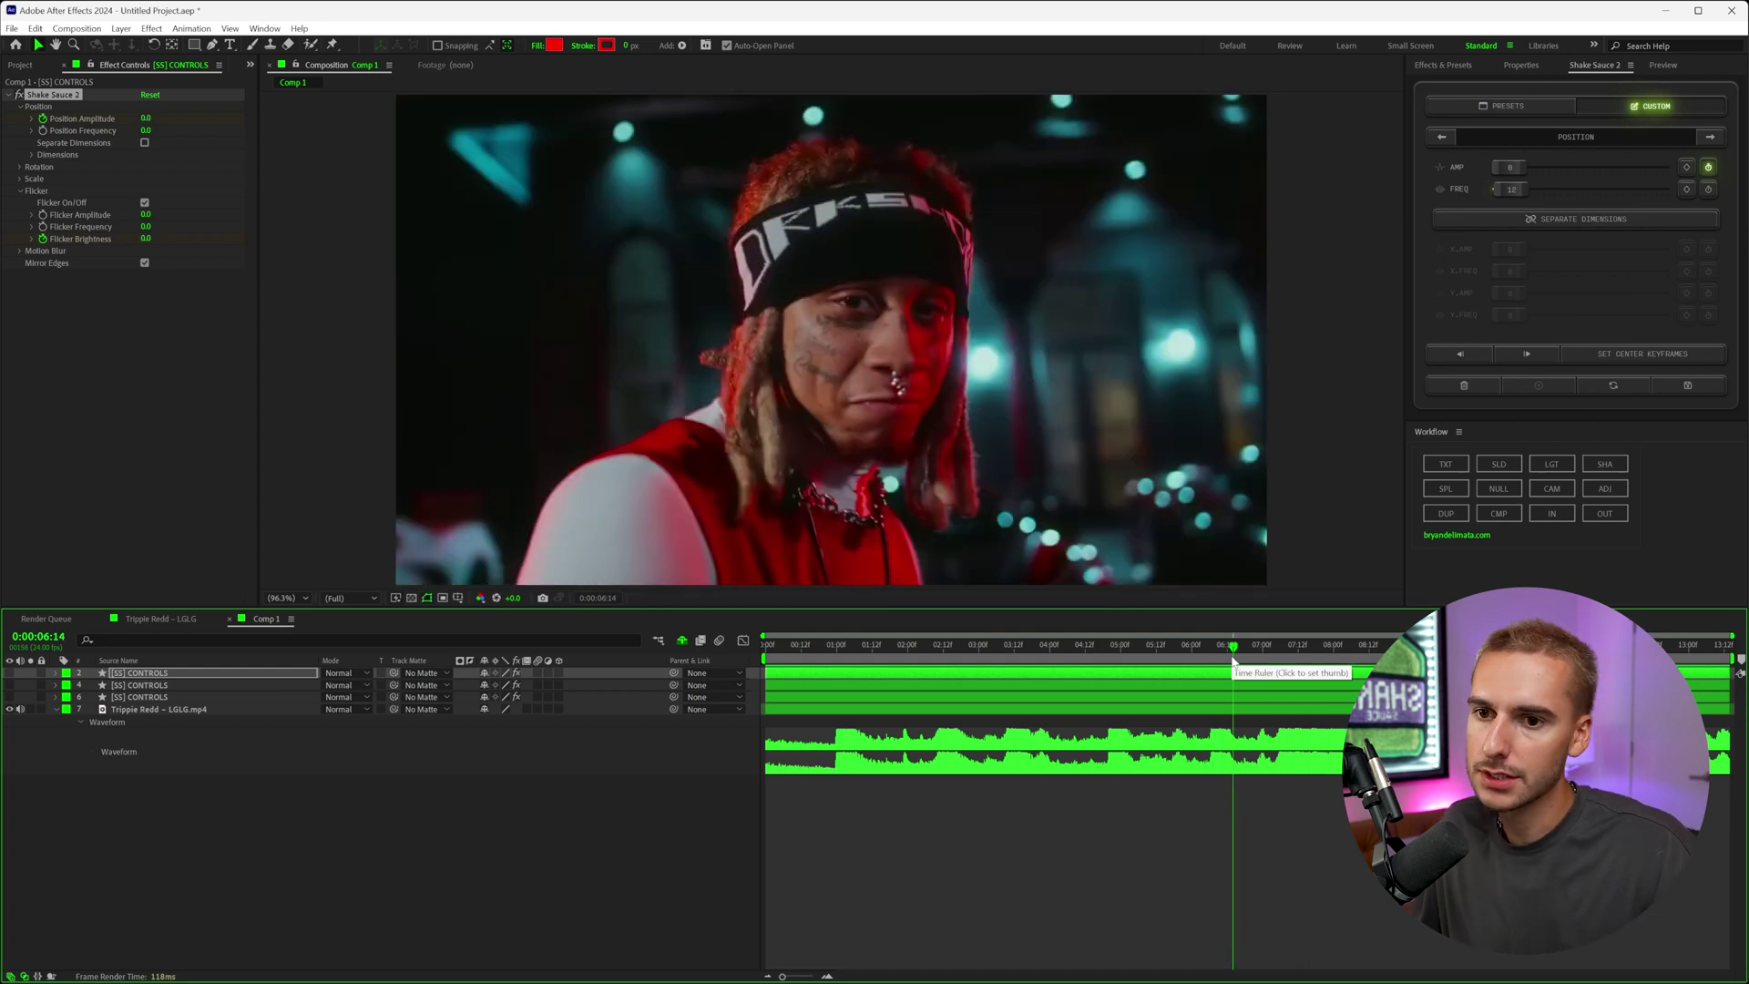
pyautogui.press('space')
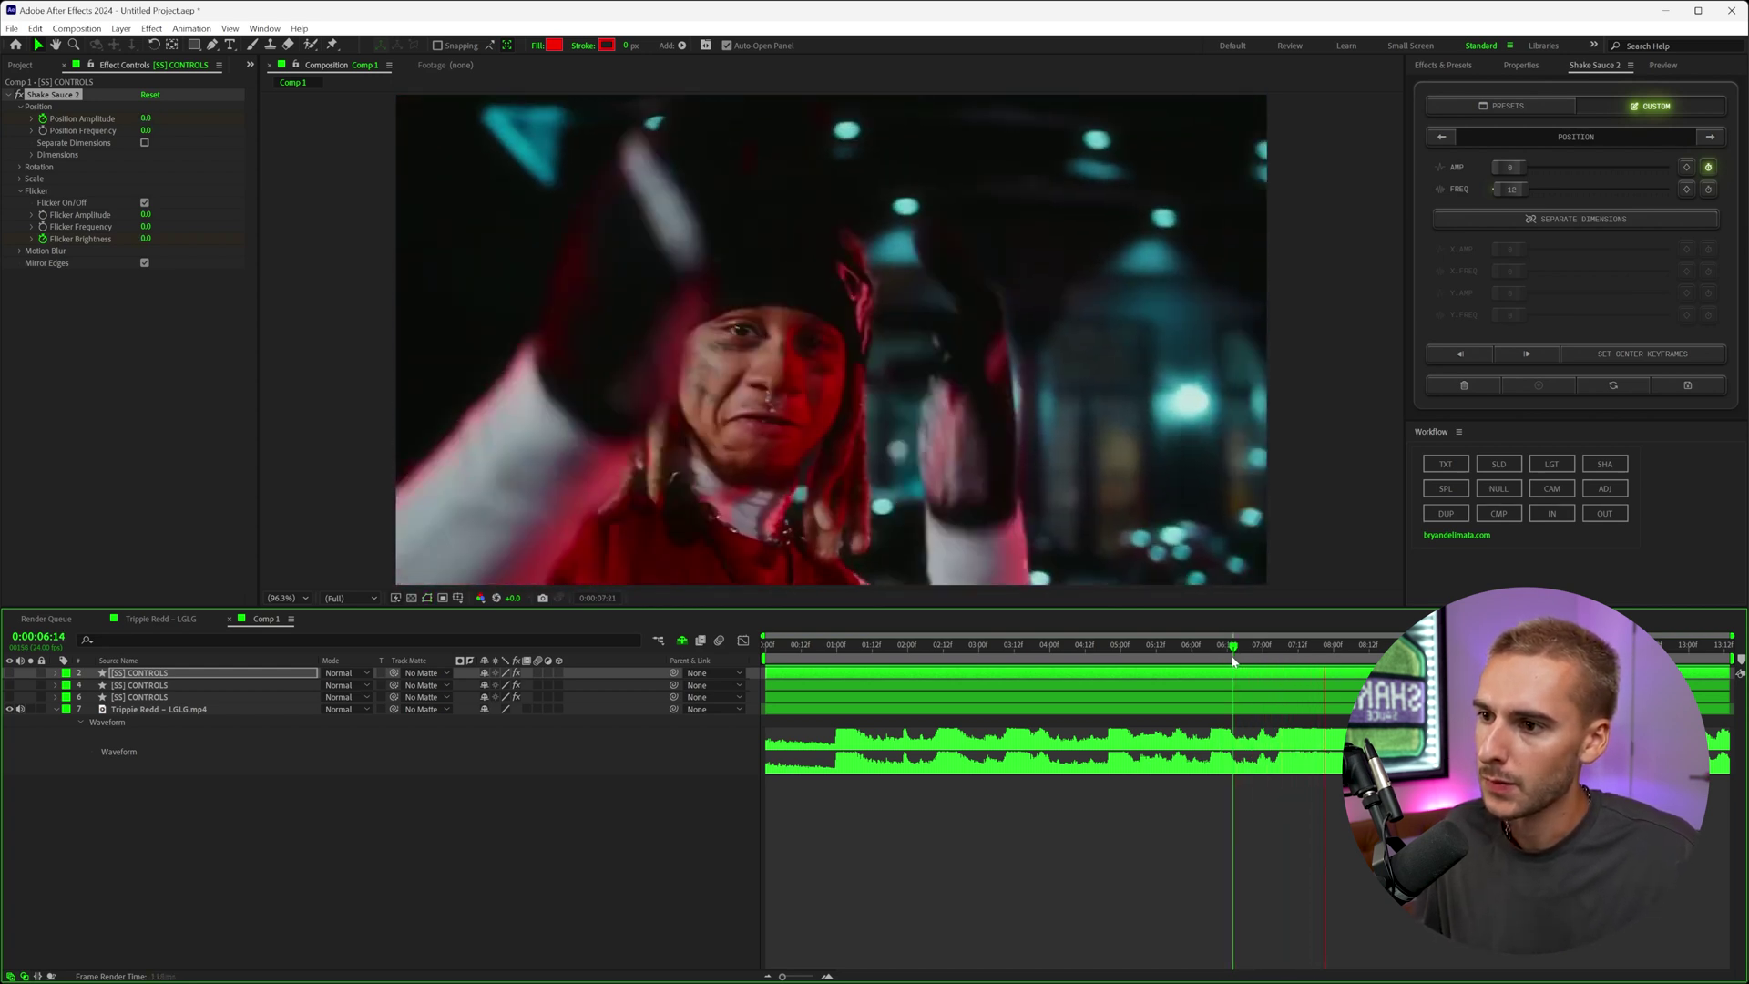
pyautogui.click(1286, 658)
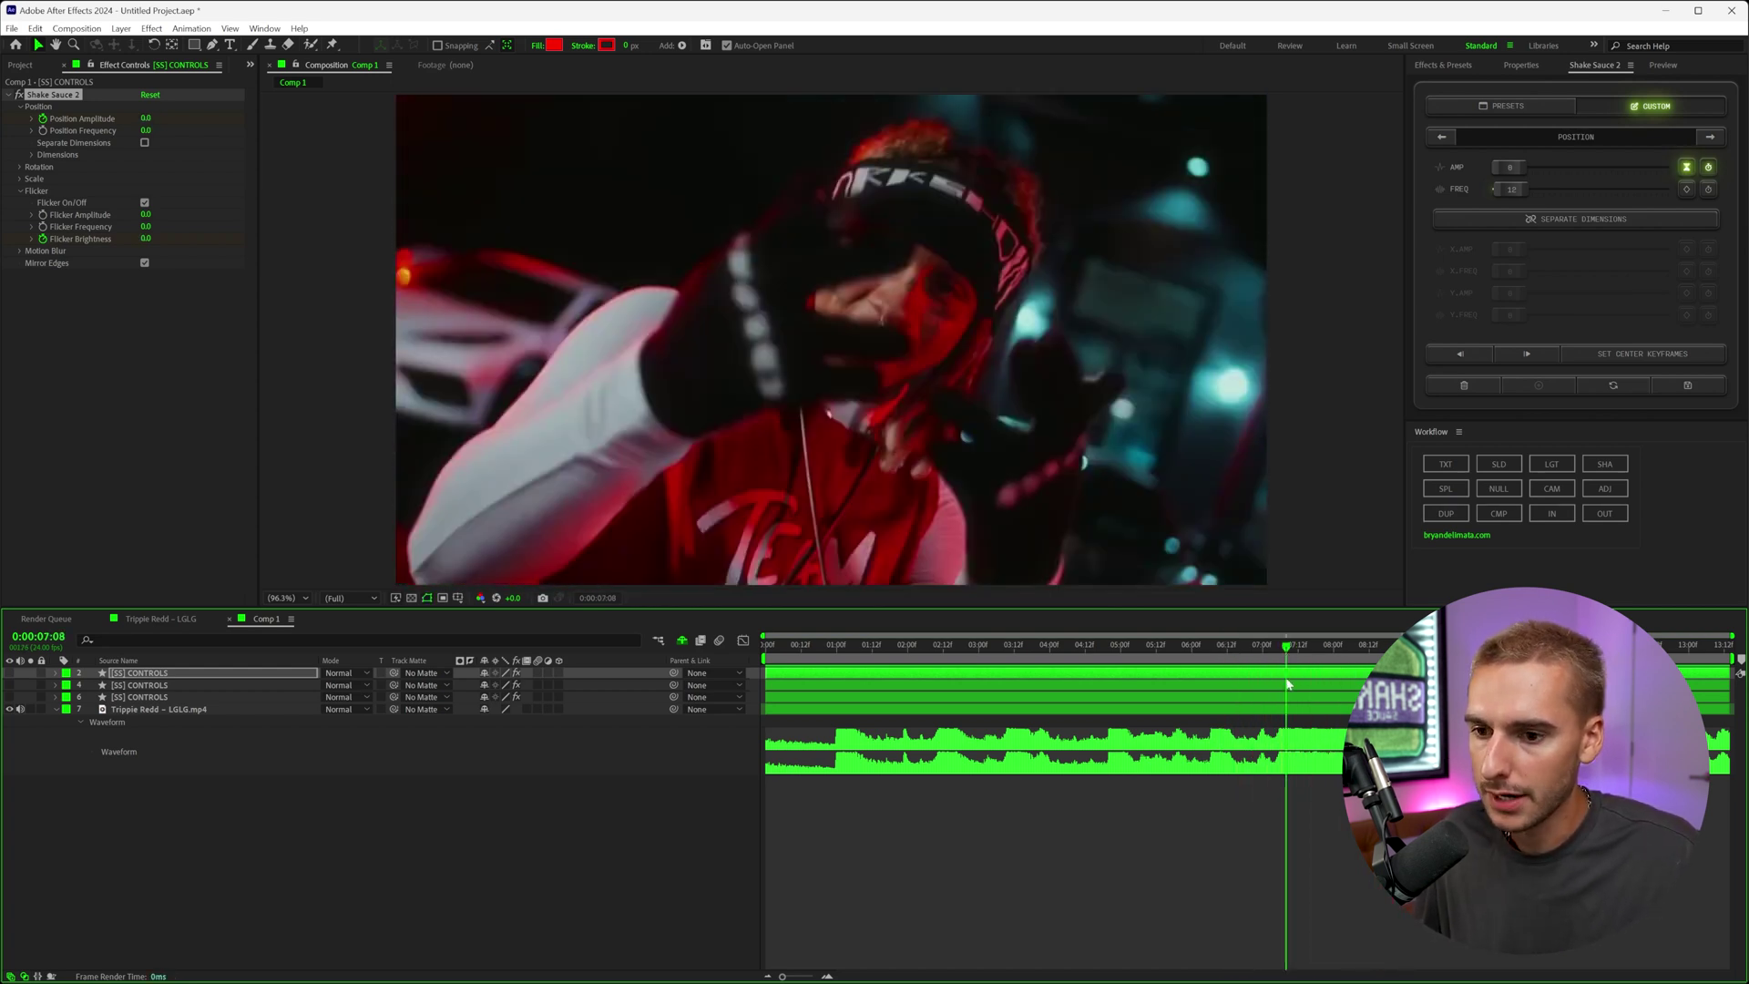
# Reveal the custom shake's keyframes and save it as a preset named DRUM ROLL from its first peak at 0:00:07:06.
pyautogui.click(1285, 689)
pyautogui.press('u')
pyautogui.press('u')
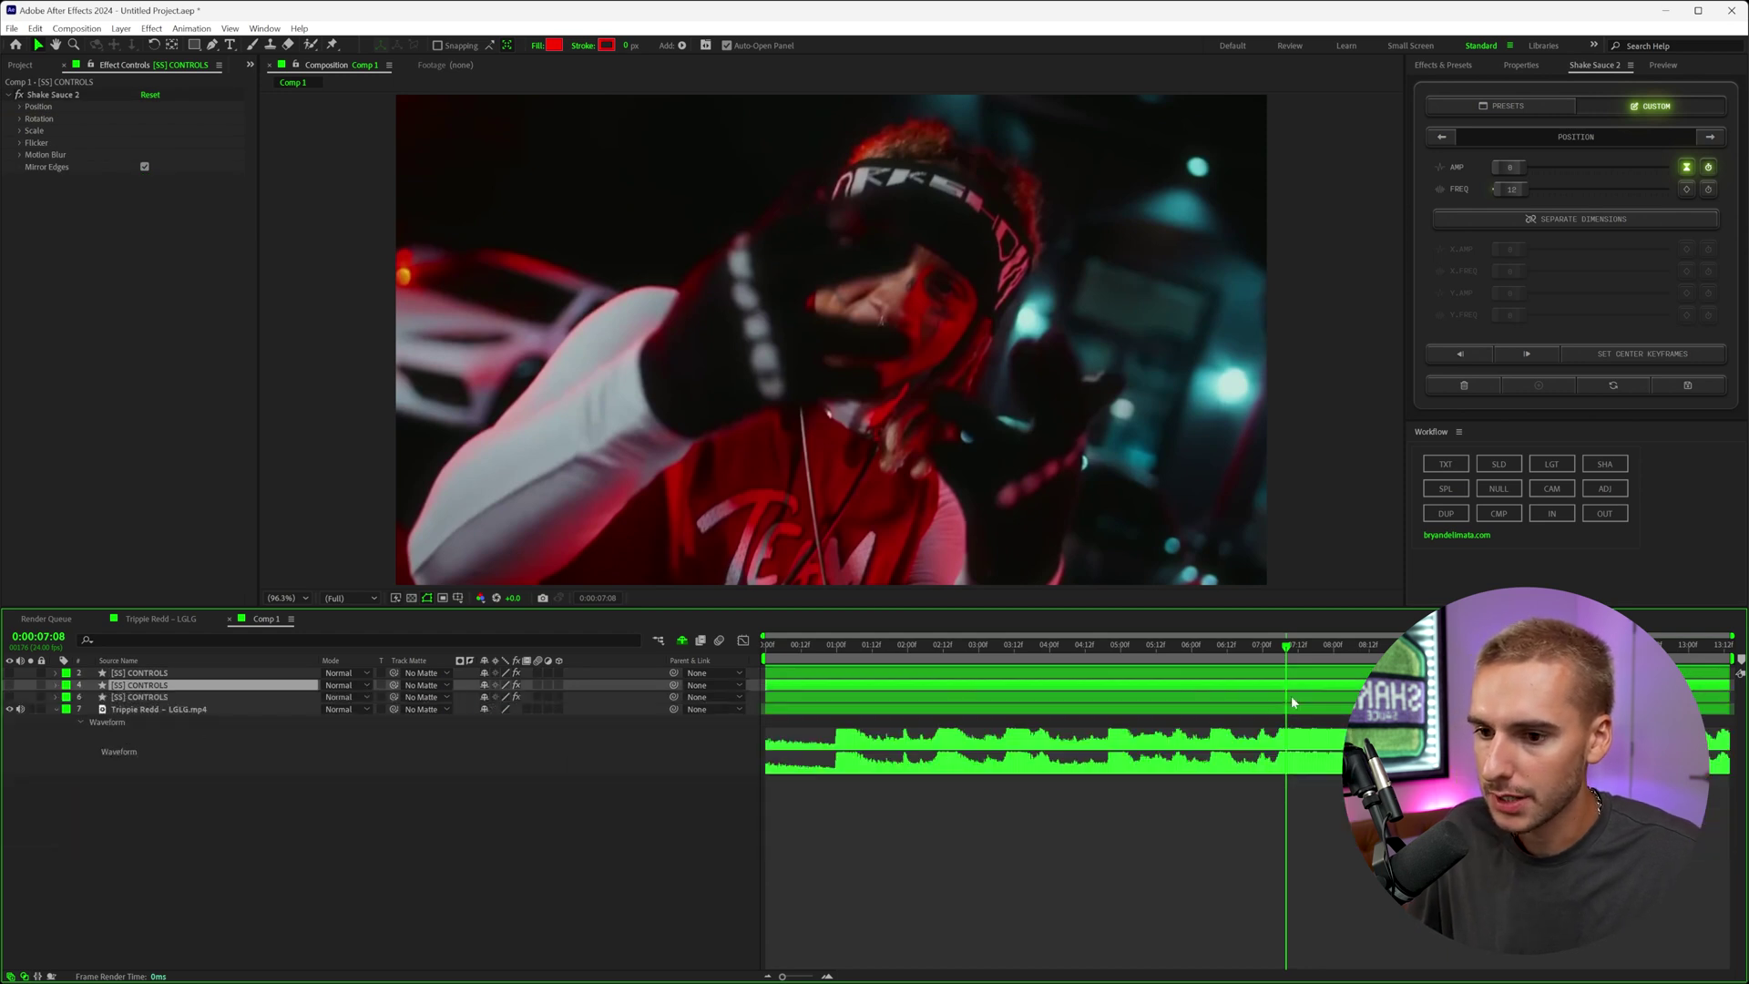
pyautogui.click(1292, 697)
pyautogui.press('u')
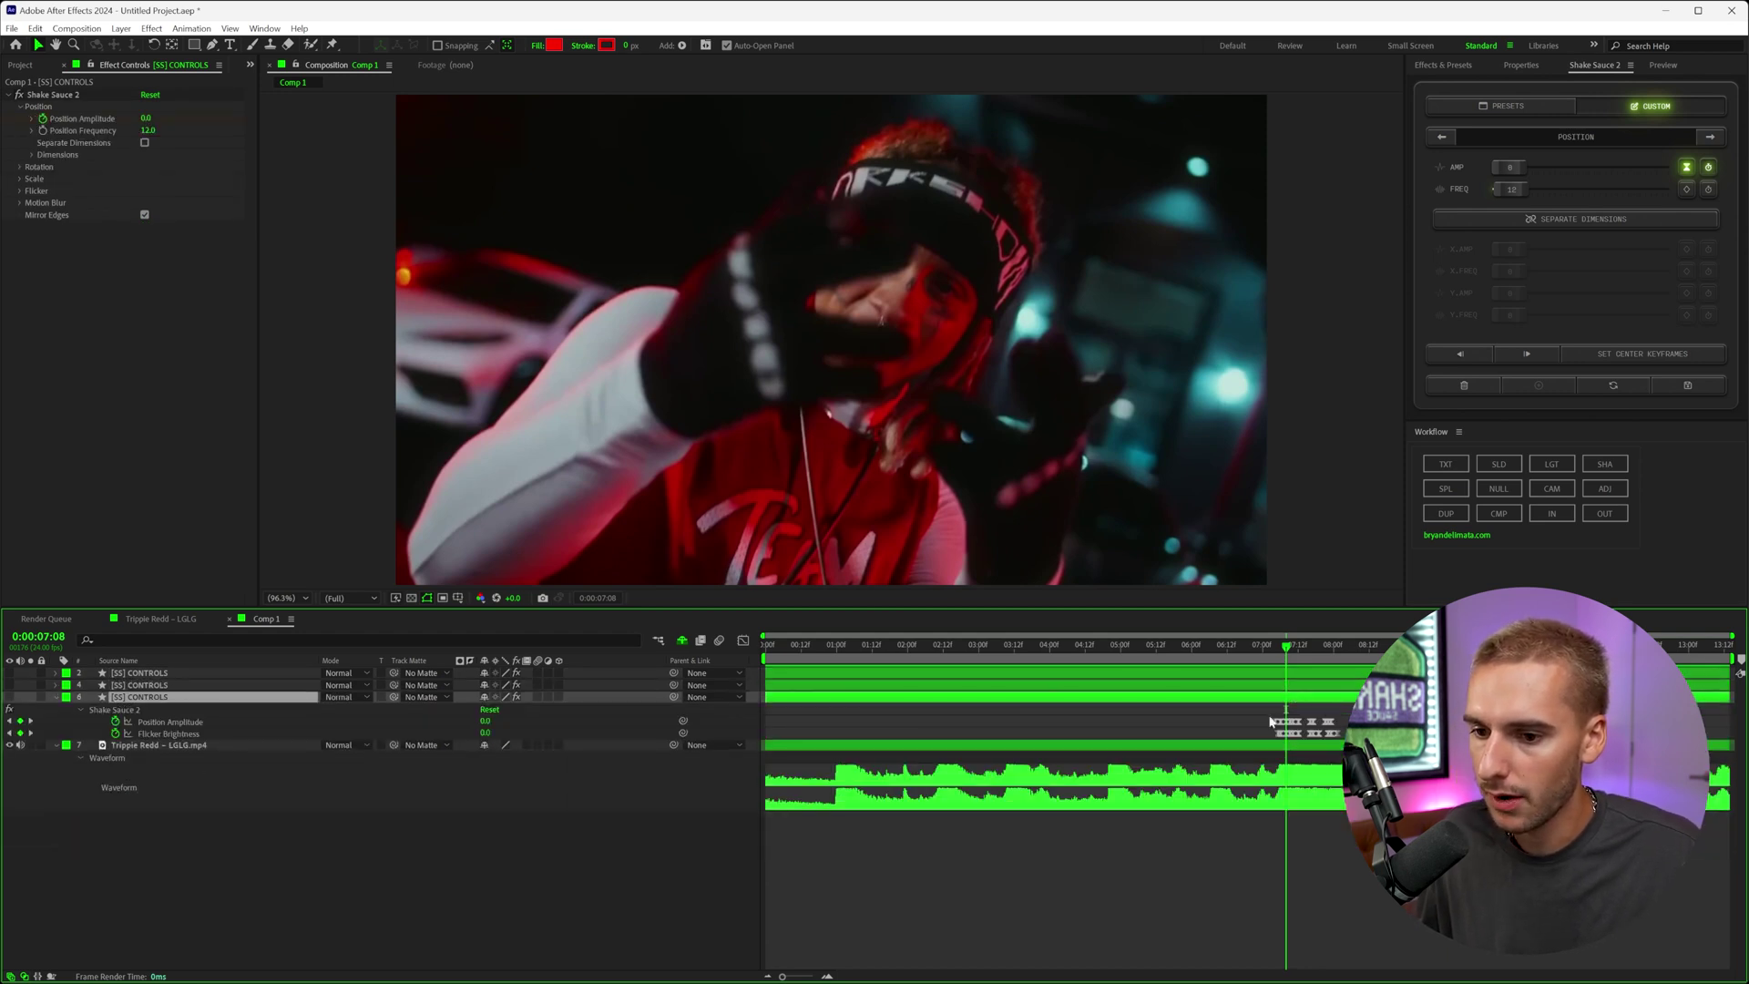
pyautogui.press('=')
pyautogui.press('=')
pyautogui.click(1240, 652)
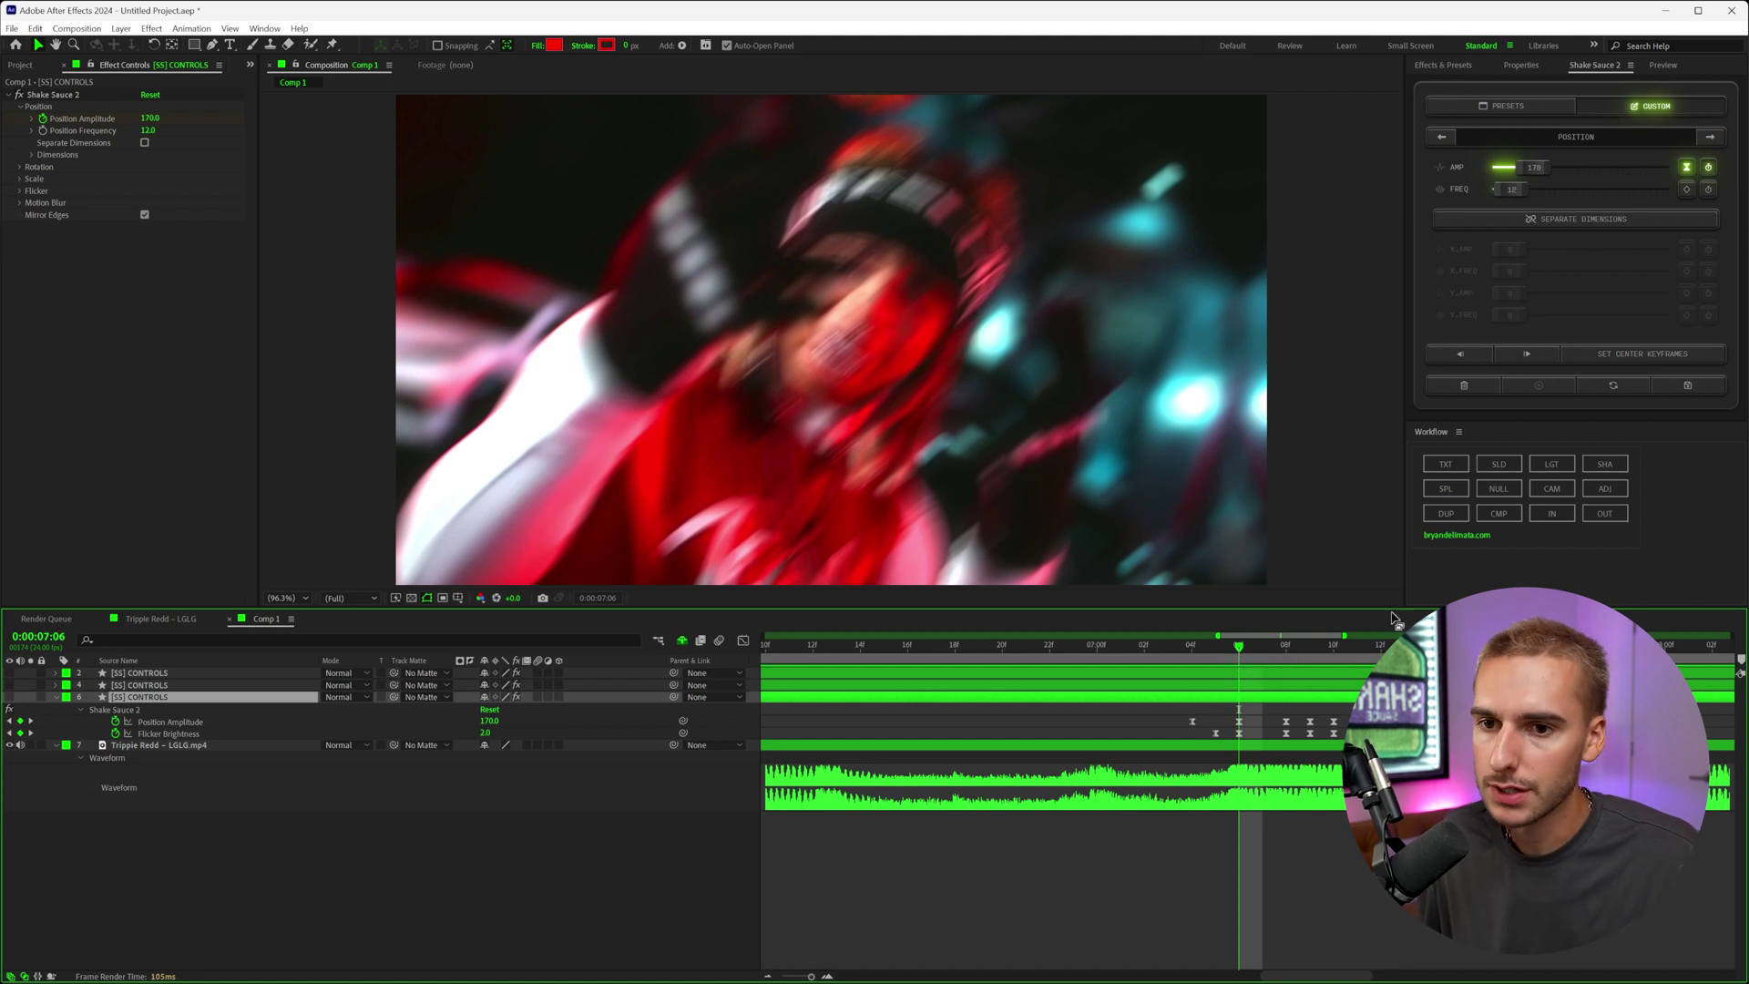
pyautogui.moveTo(1217, 651)
pyautogui.mouseDown()
pyautogui.moveTo(1173, 656)
pyautogui.moveTo(1235, 661)
pyautogui.mouseUp()
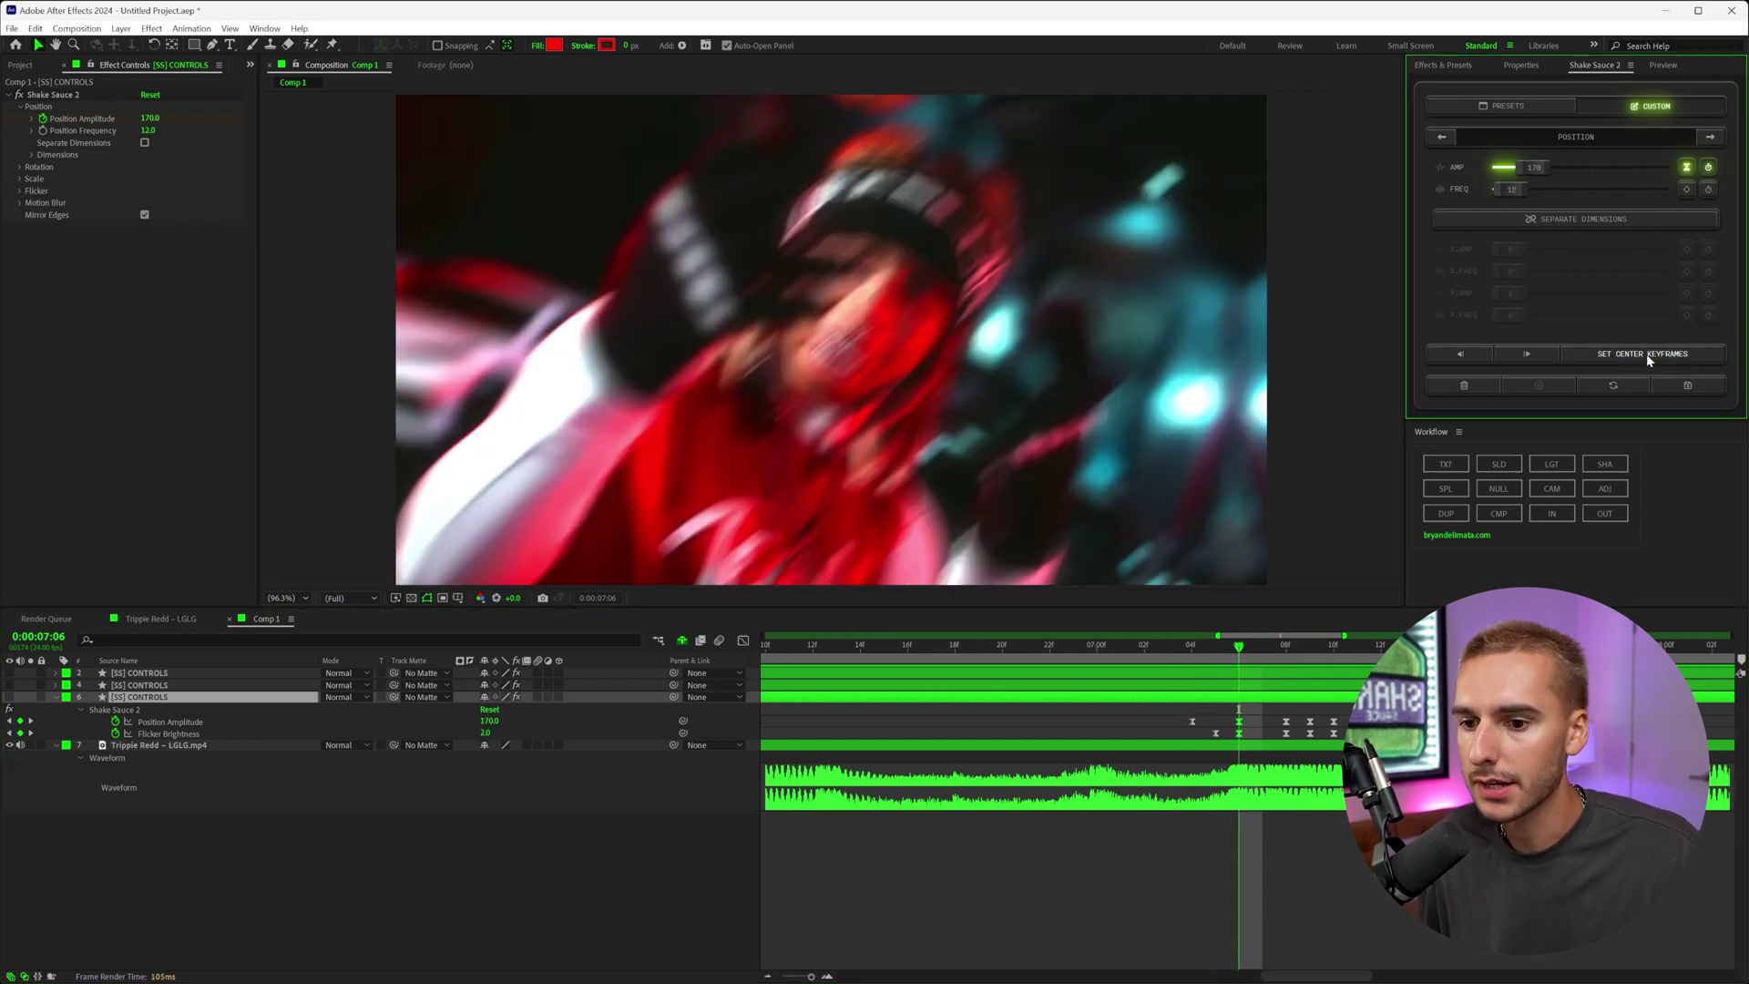
pyautogui.click(1680, 385)
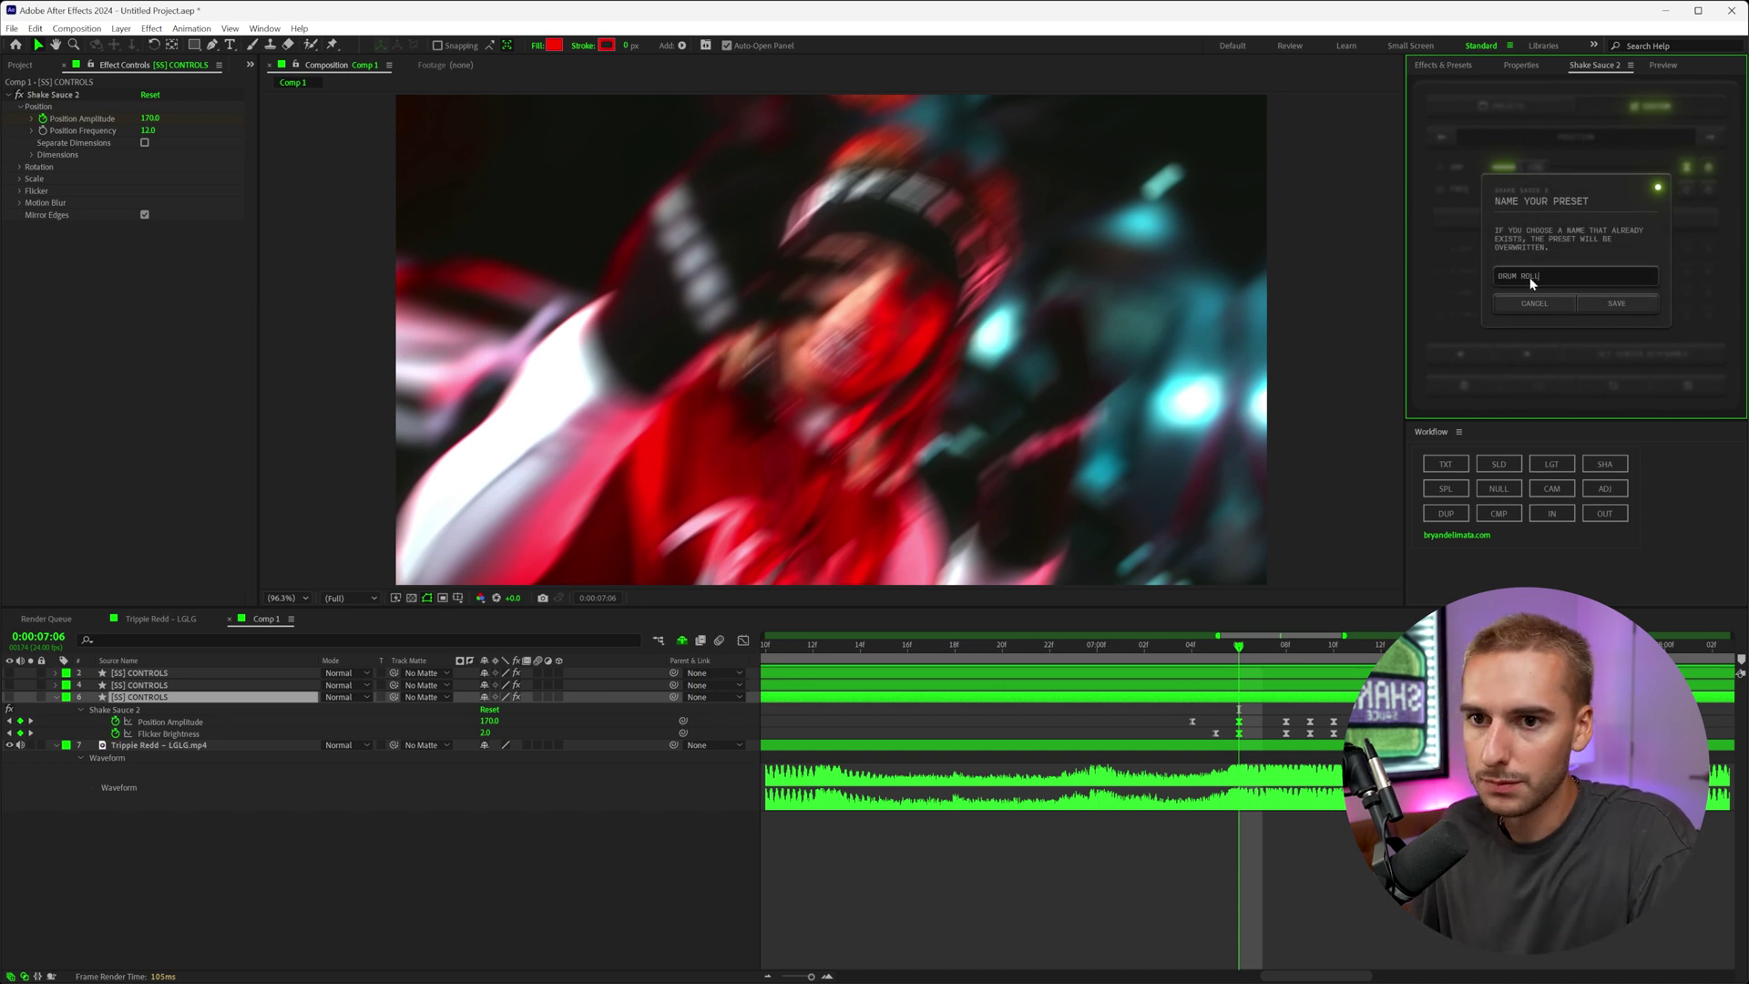
pyautogui.click(1616, 304)
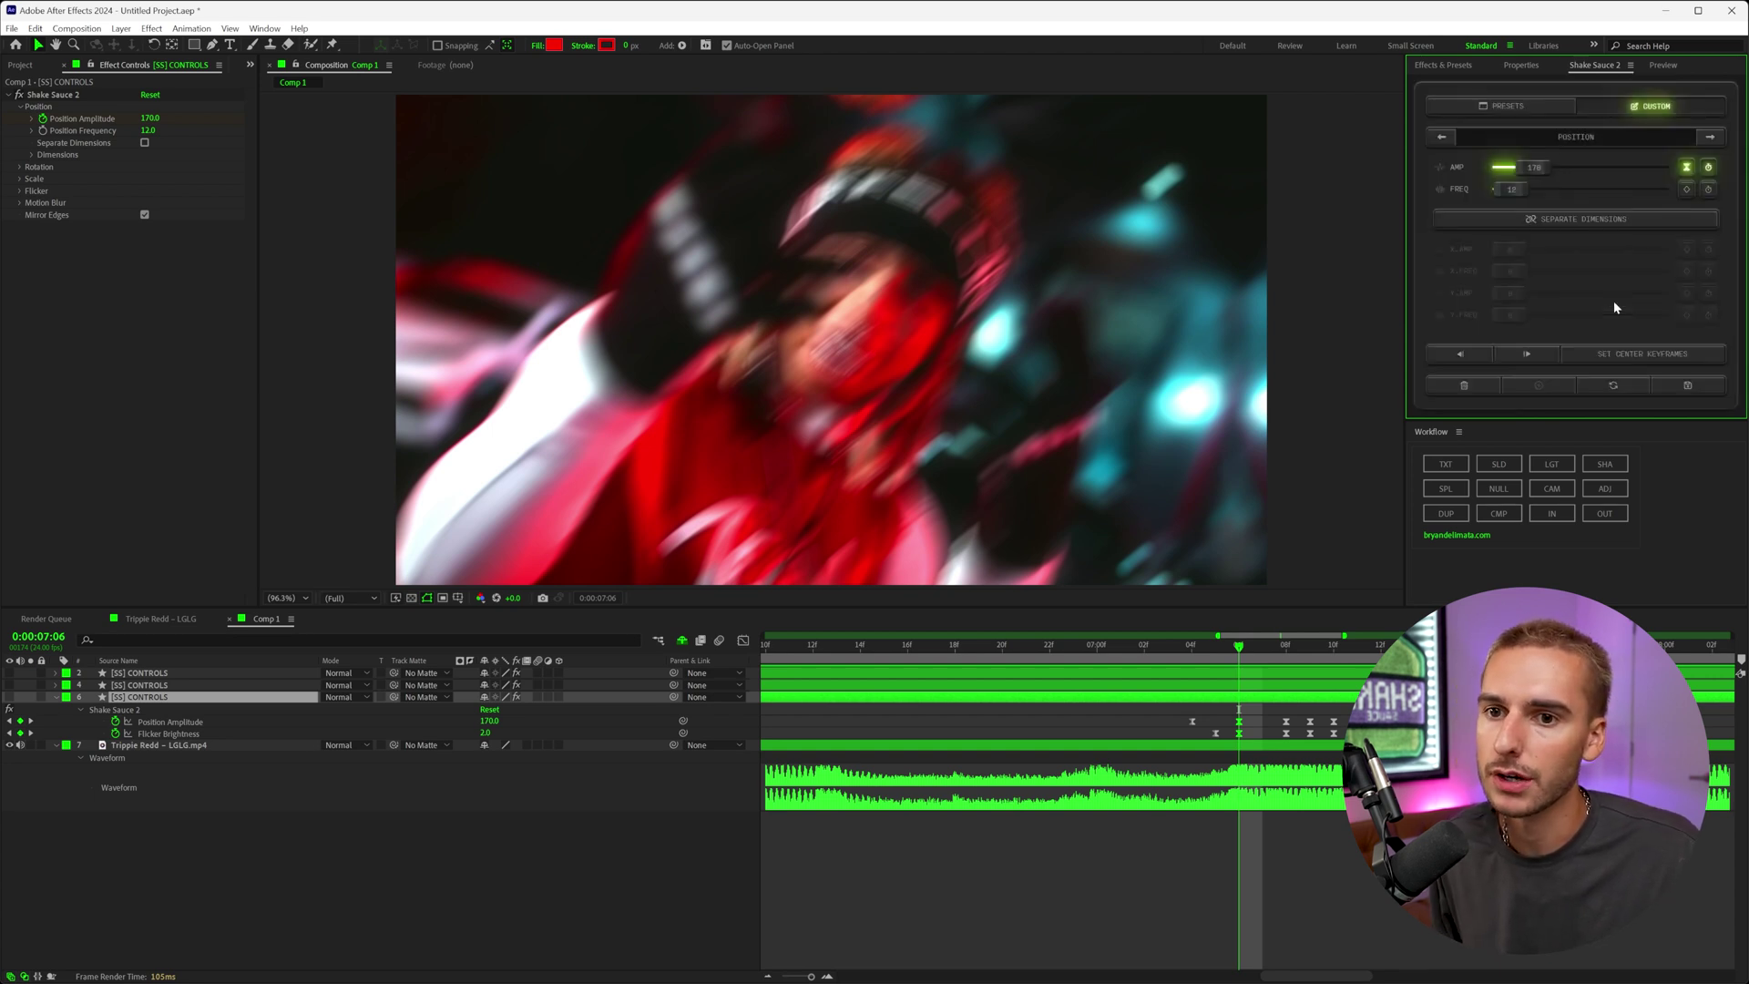
# Remove the custom shake and apply the saved DRUM ROLL preset to the video layer at 0:00:07:05.
pyautogui.click(1502, 110)
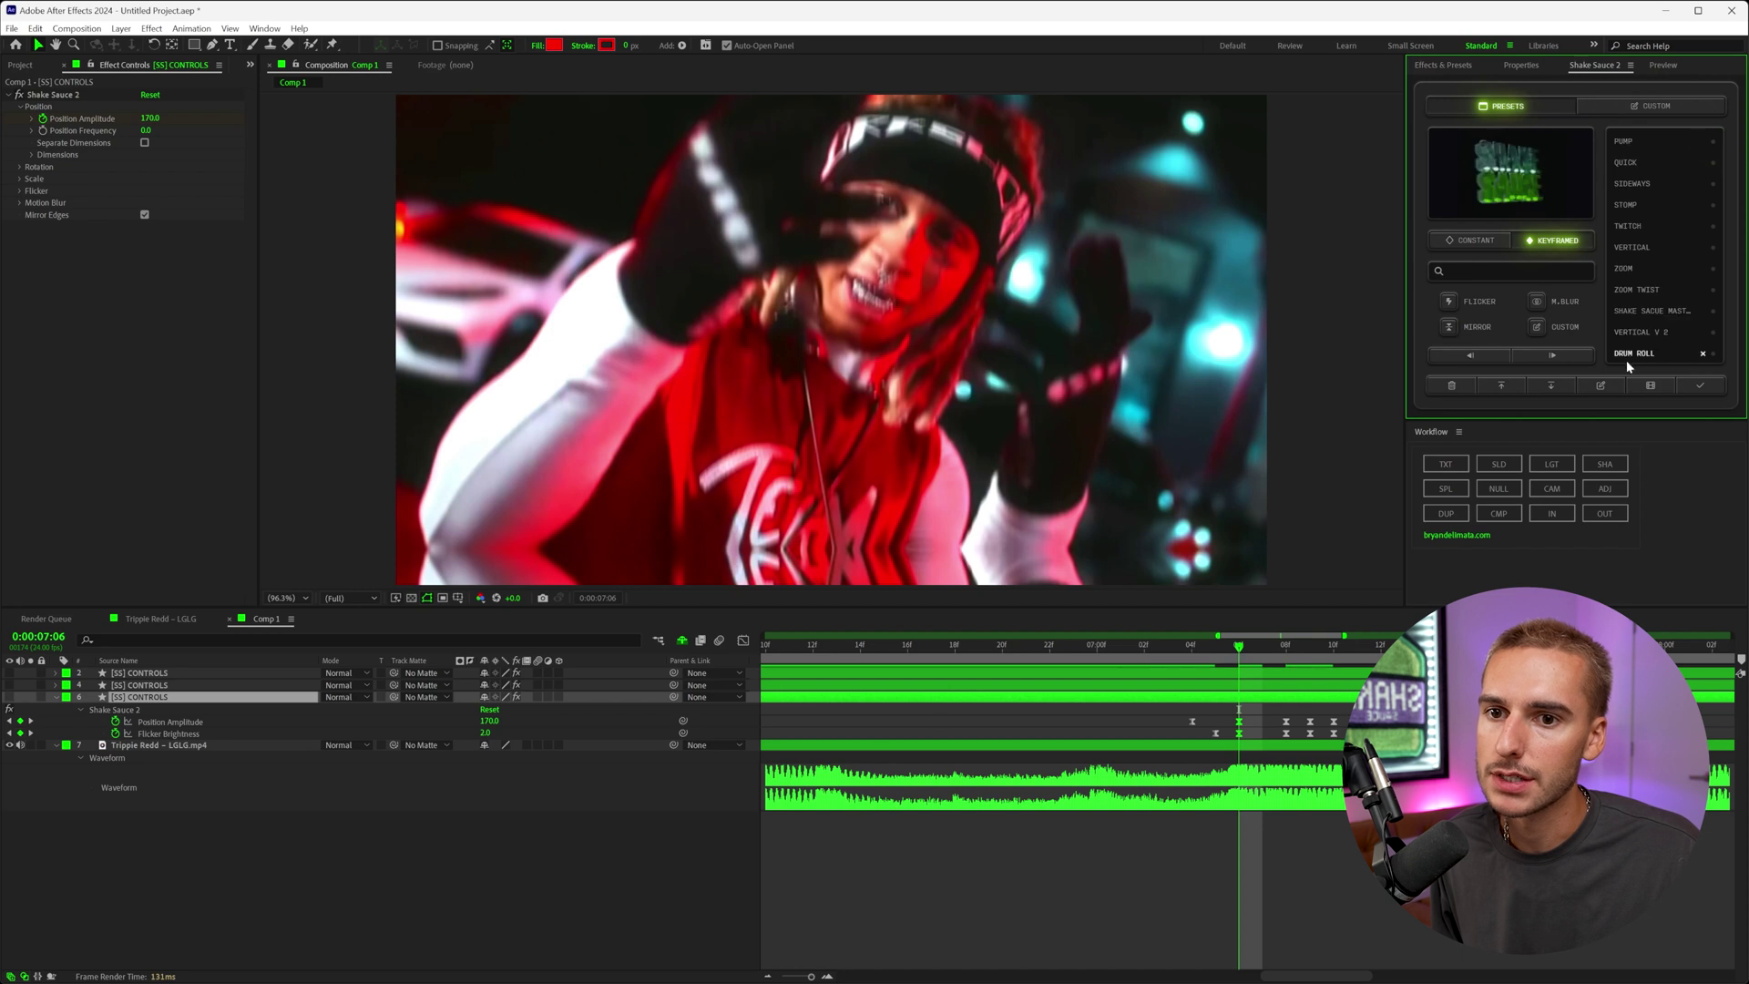
pyautogui.click(1452, 385)
pyautogui.click(768, 975)
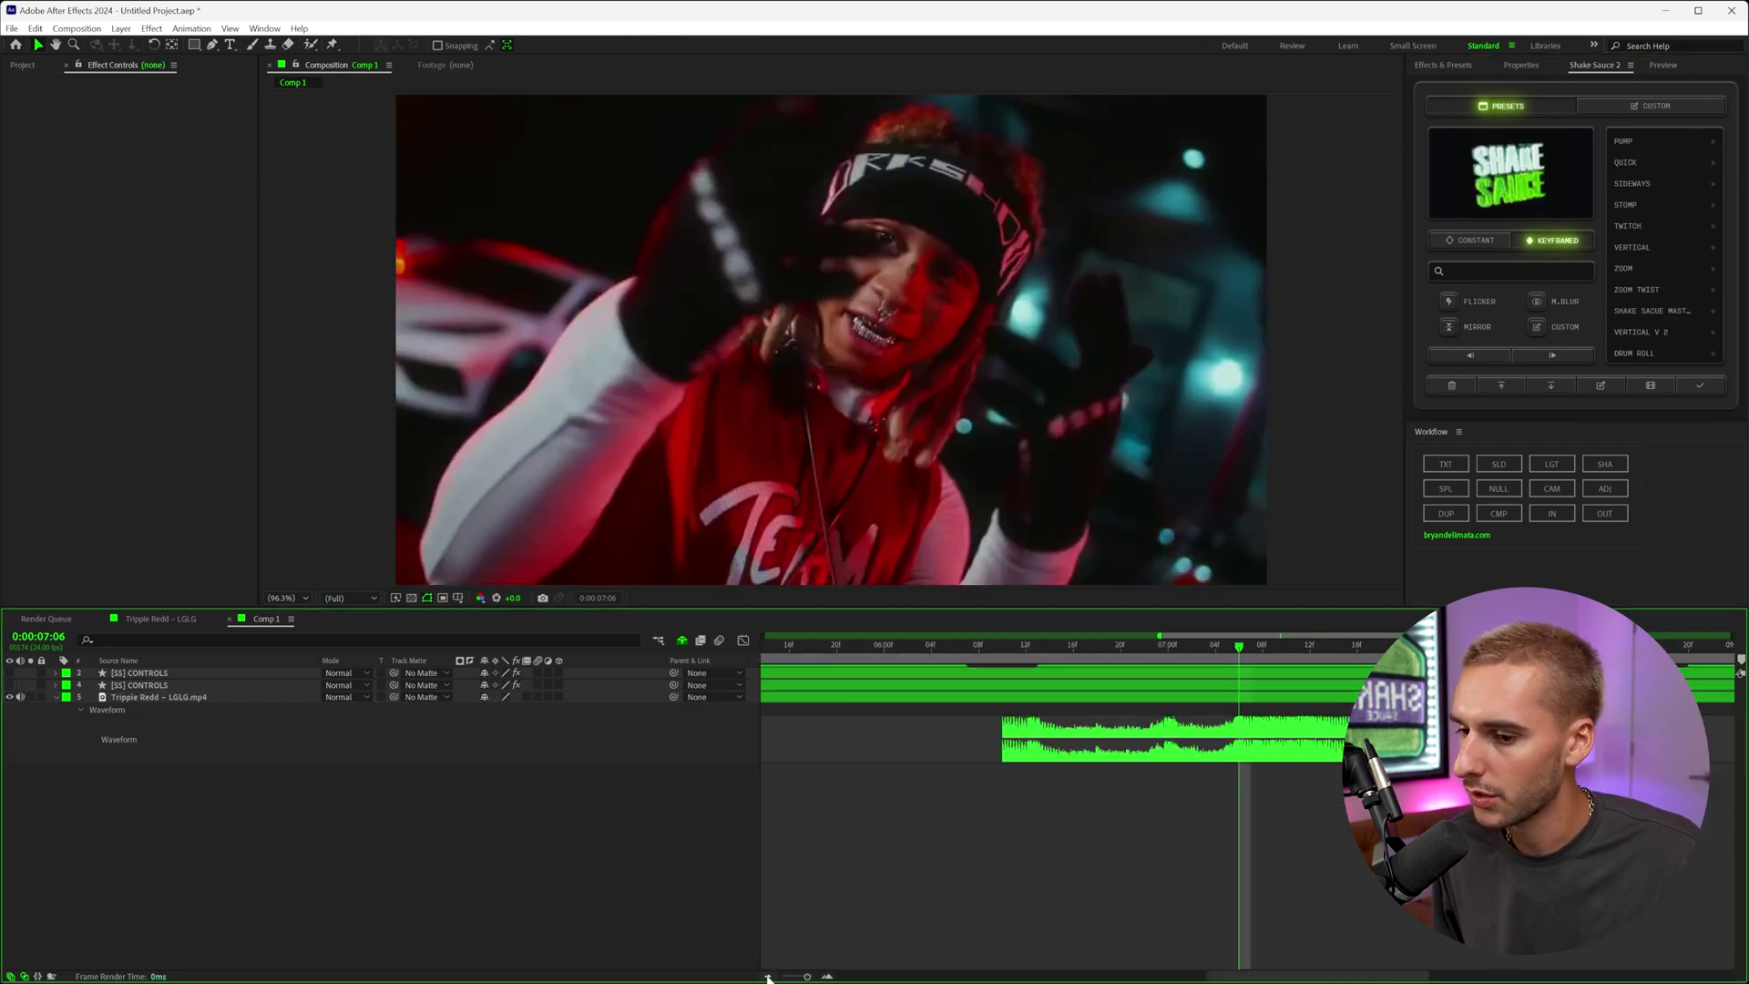
pyautogui.click(1240, 648)
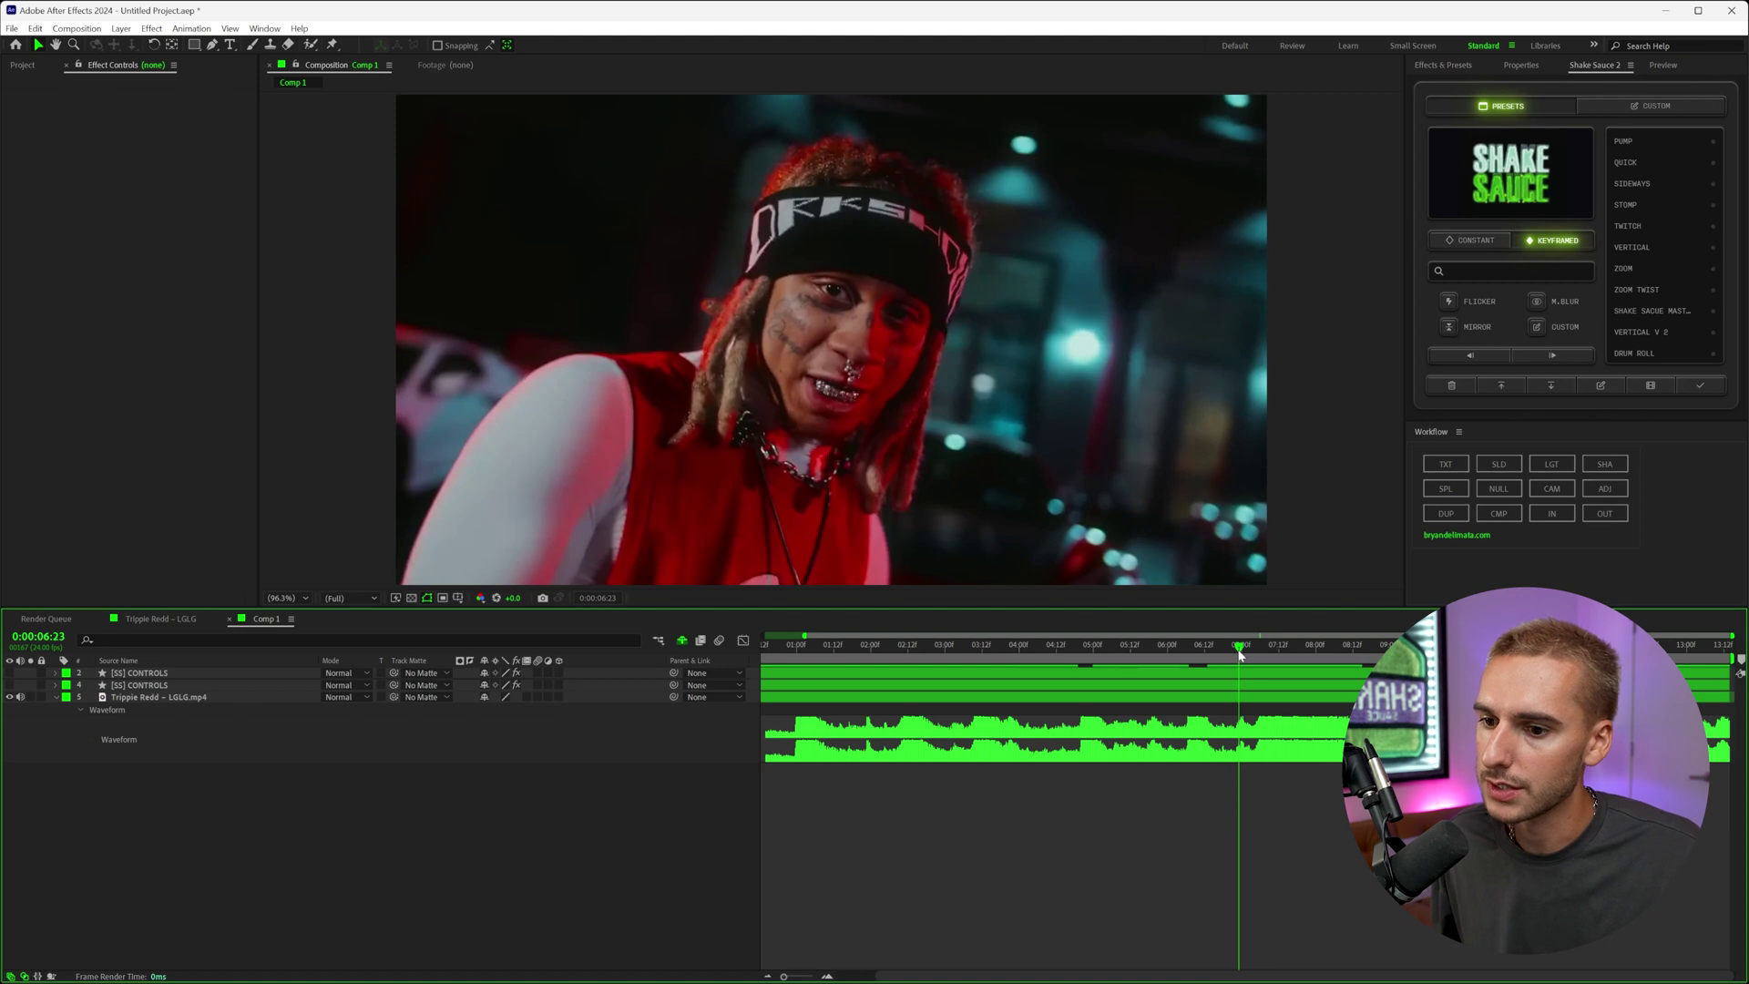
pyautogui.press('space')
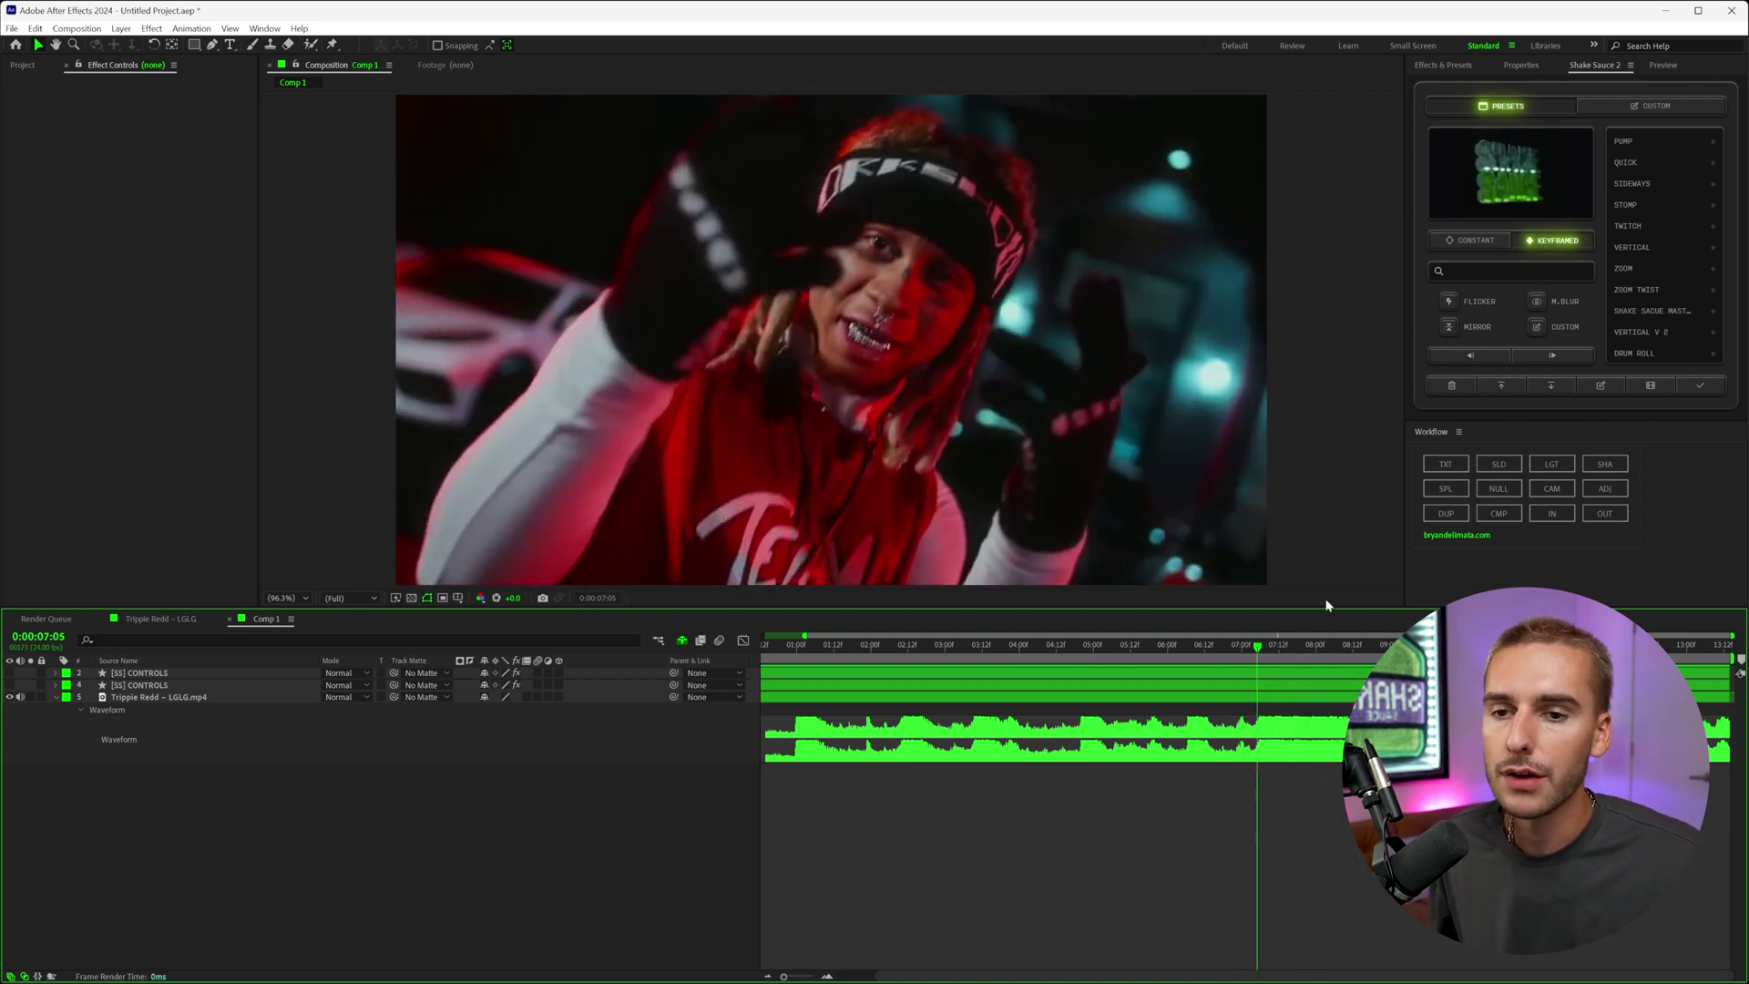
pyautogui.click(1632, 354)
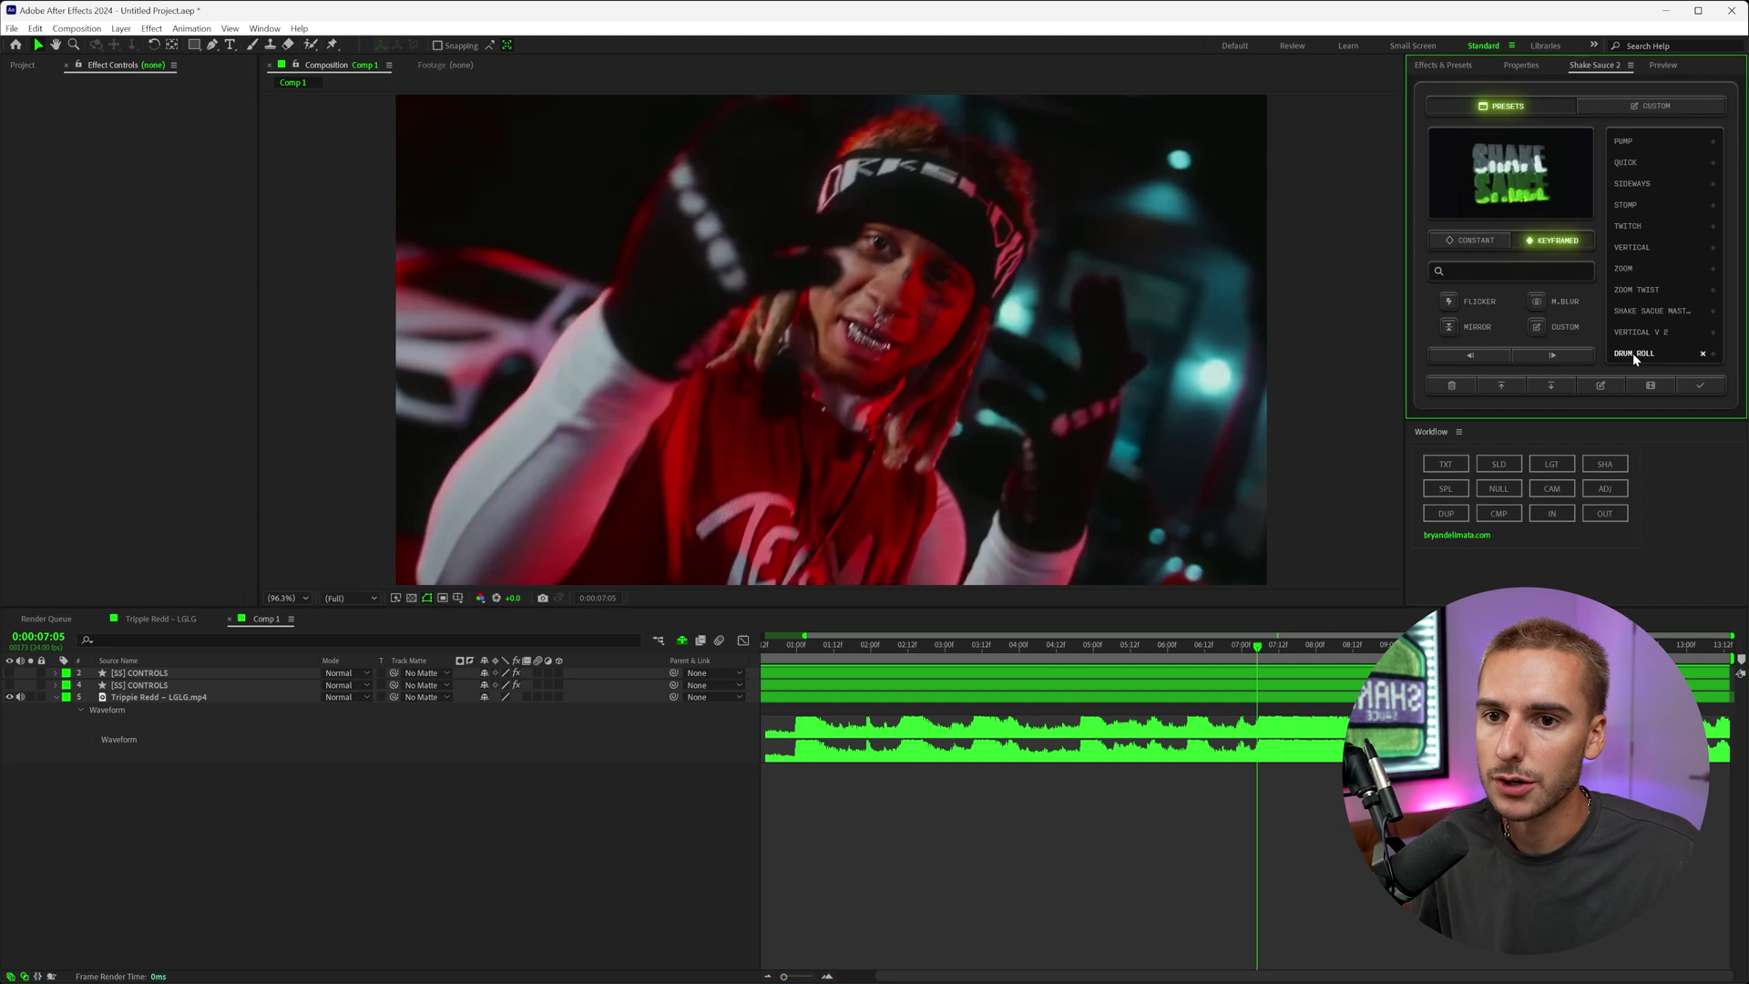
pyautogui.click(1702, 386)
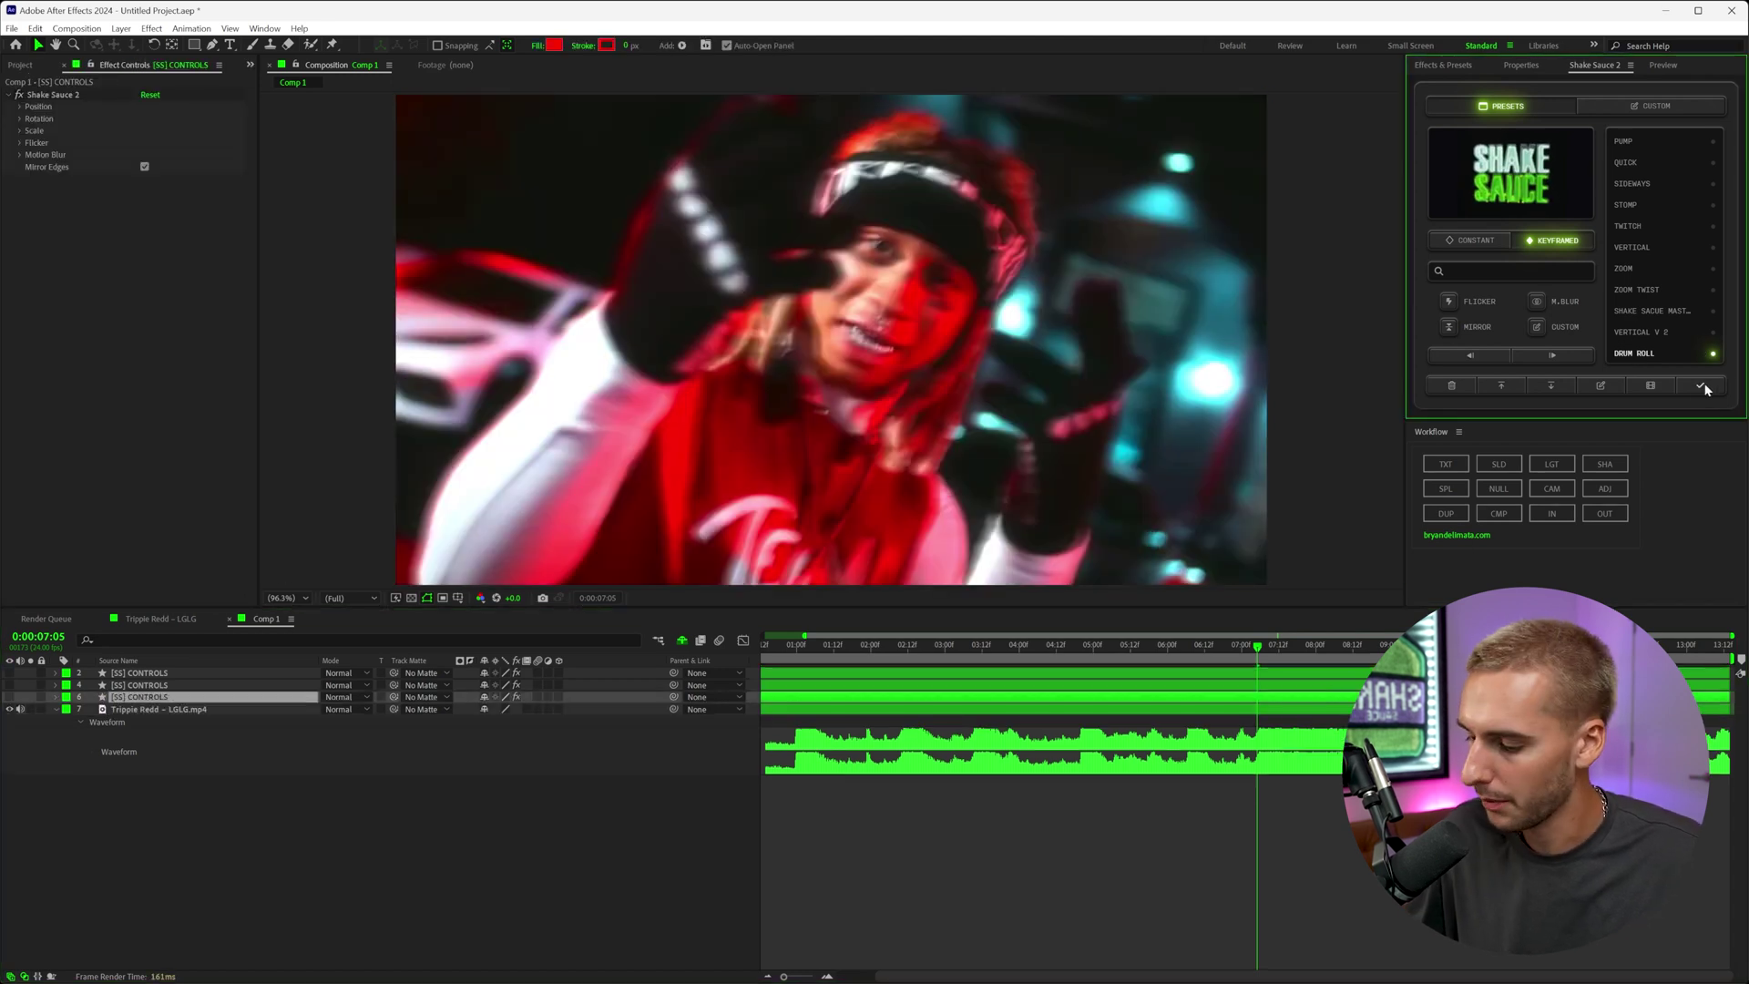
# Reveal the applied DRUM ROLL shake's keyframes and play it back from 0:00:06:16.
pyautogui.moveTo(1258, 659); pyautogui.dragTo(1218, 656)
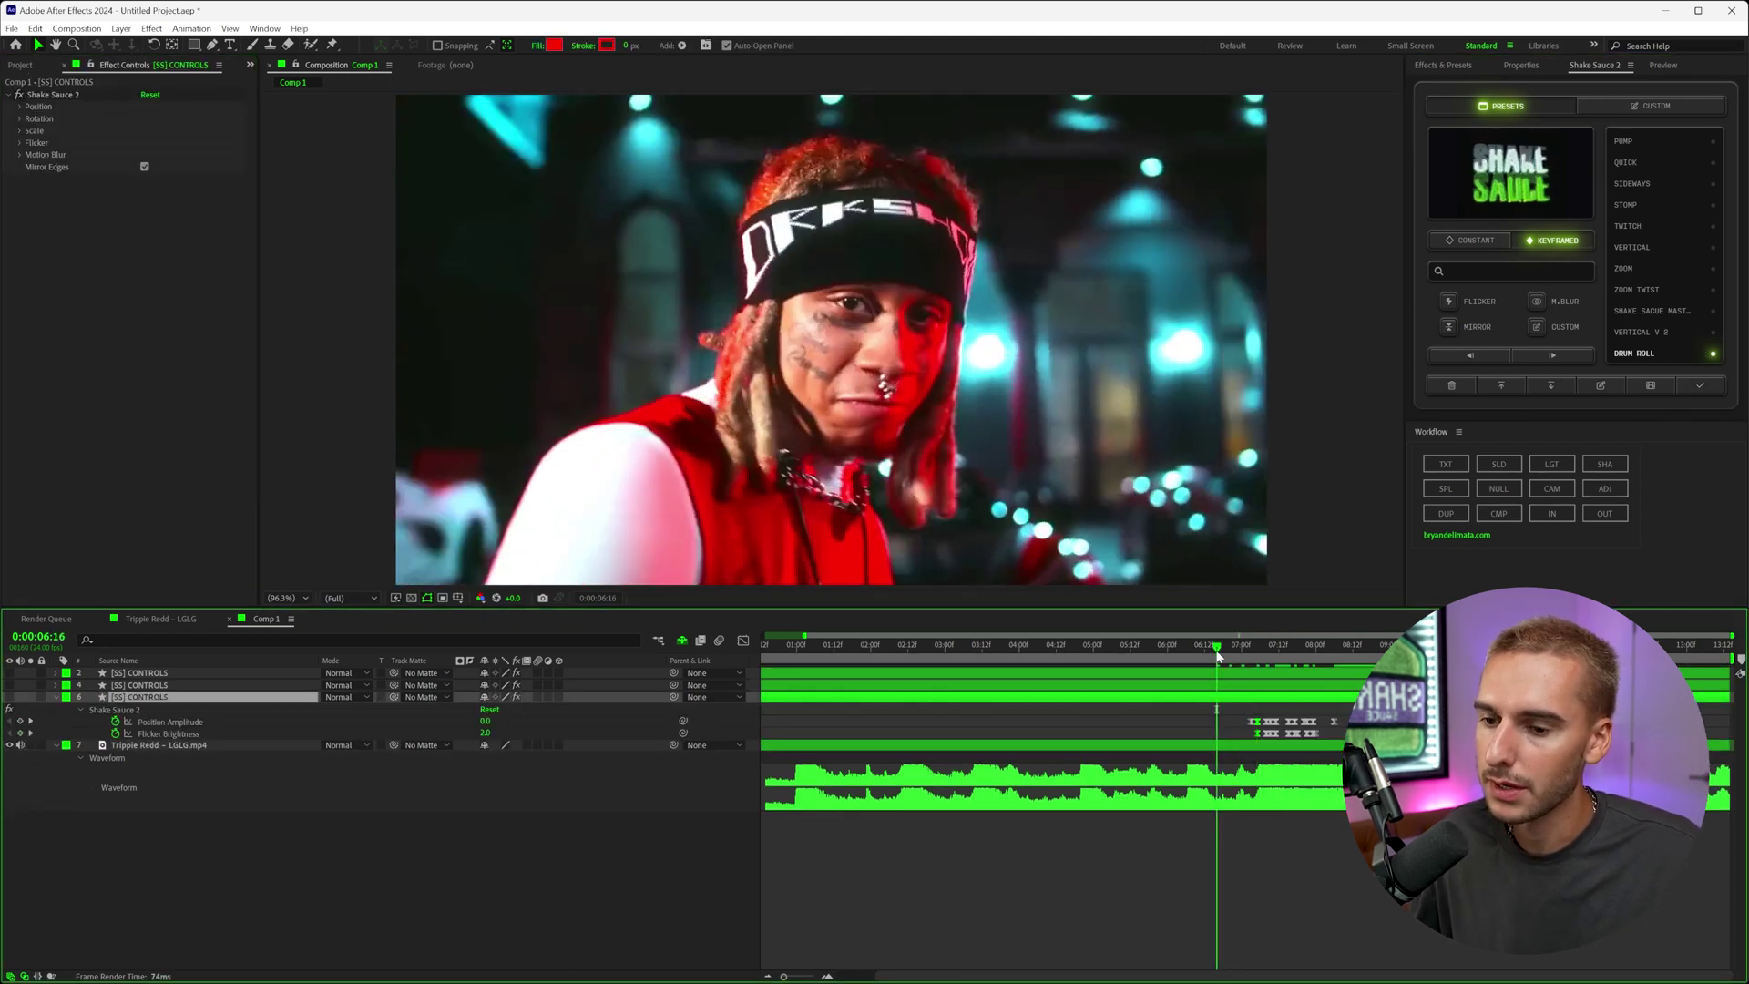
pyautogui.press('space')
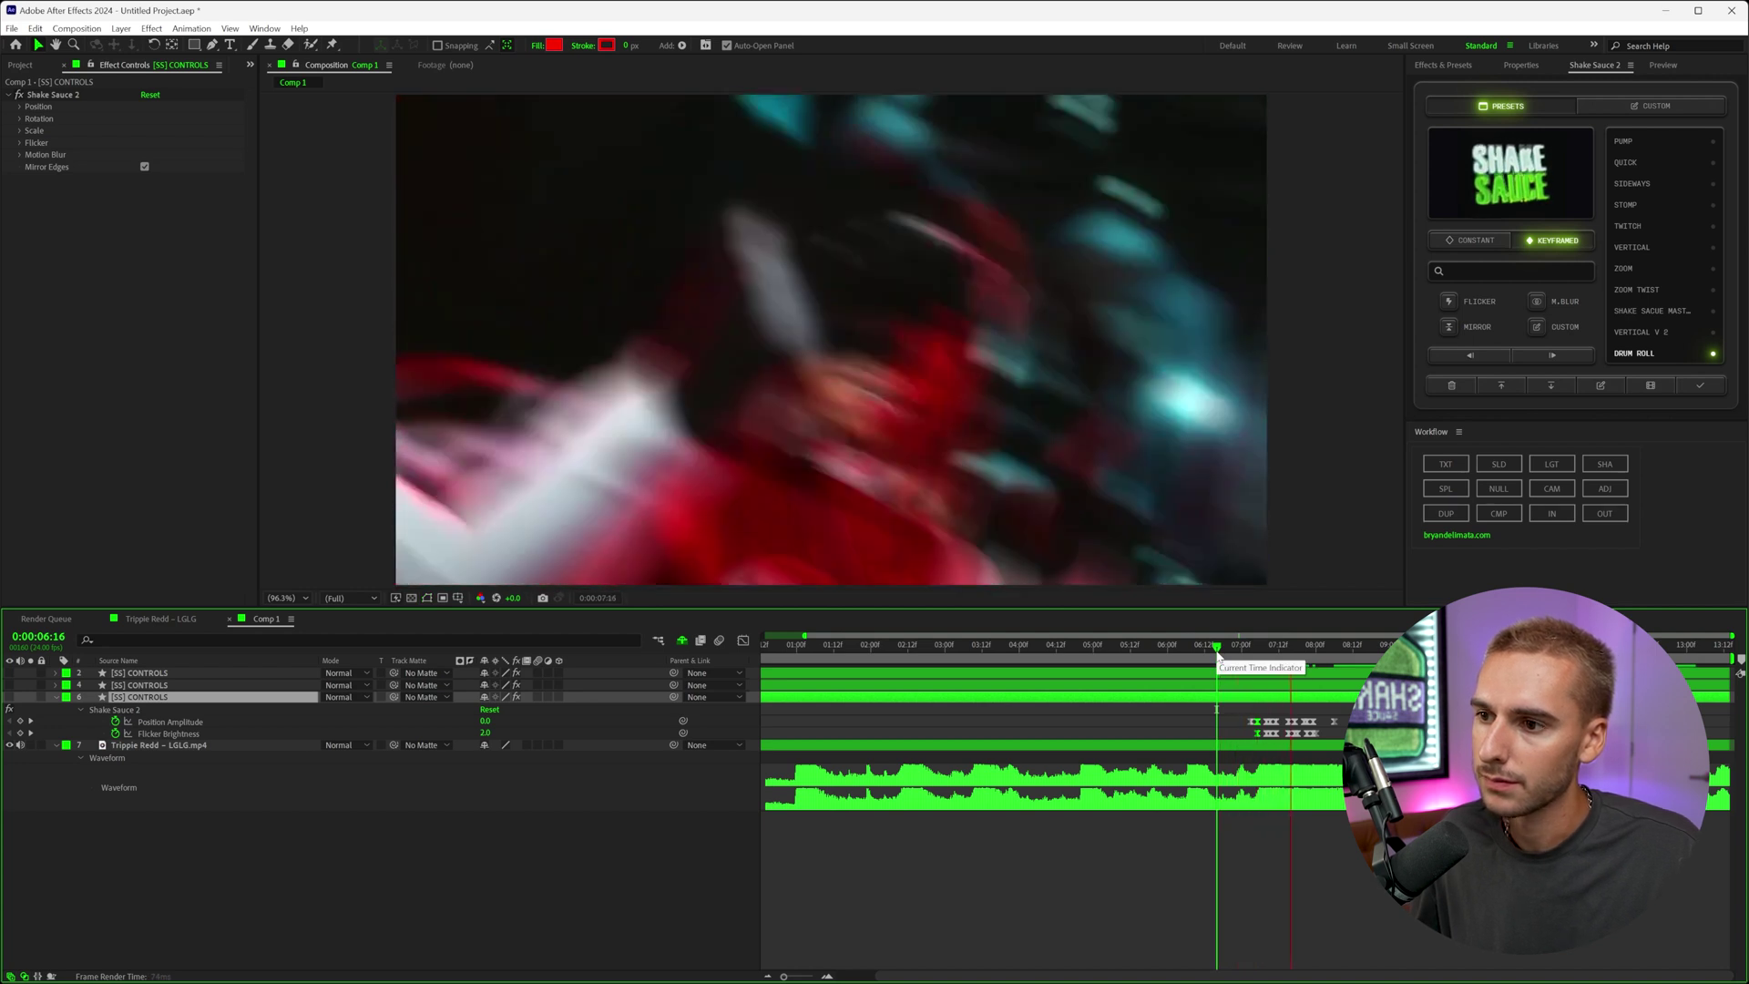
pyautogui.press('space')
pyautogui.press('space')
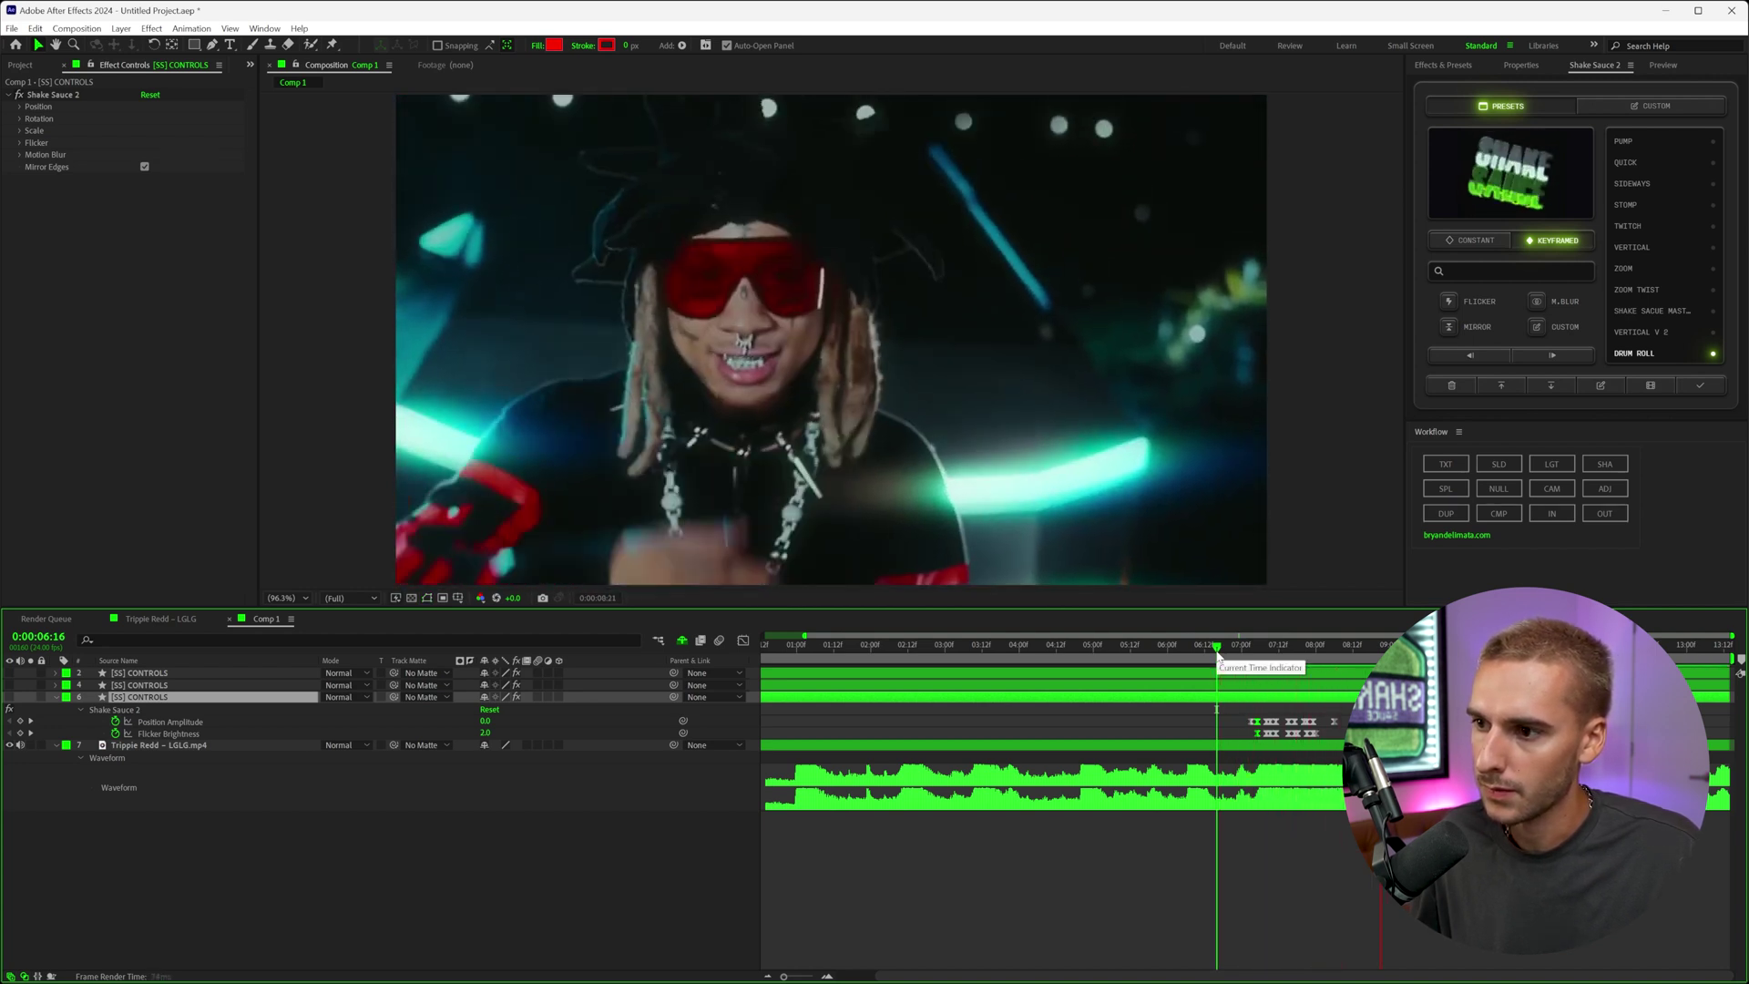
pyautogui.click(1234, 650)
pyautogui.click(1248, 651)
pyautogui.press('space')
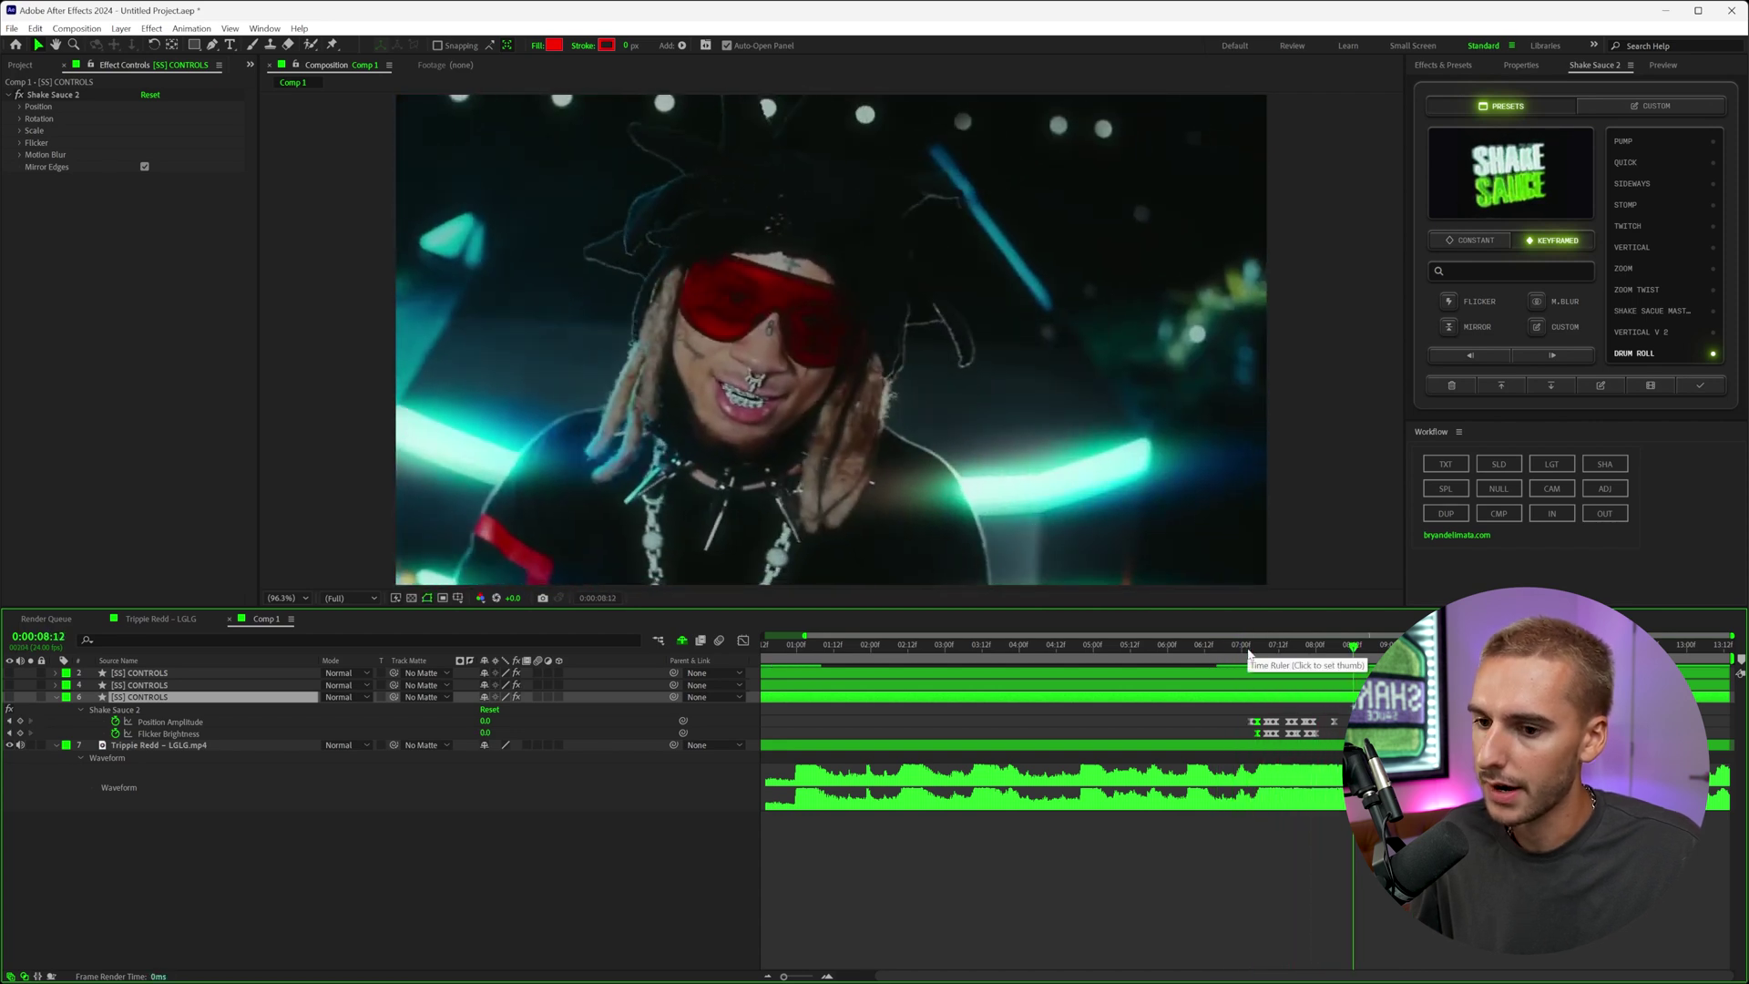
# Remove all remaining Shake Sauce control layers from the composition and play the clip from the start.
pyautogui.click(1452, 387)
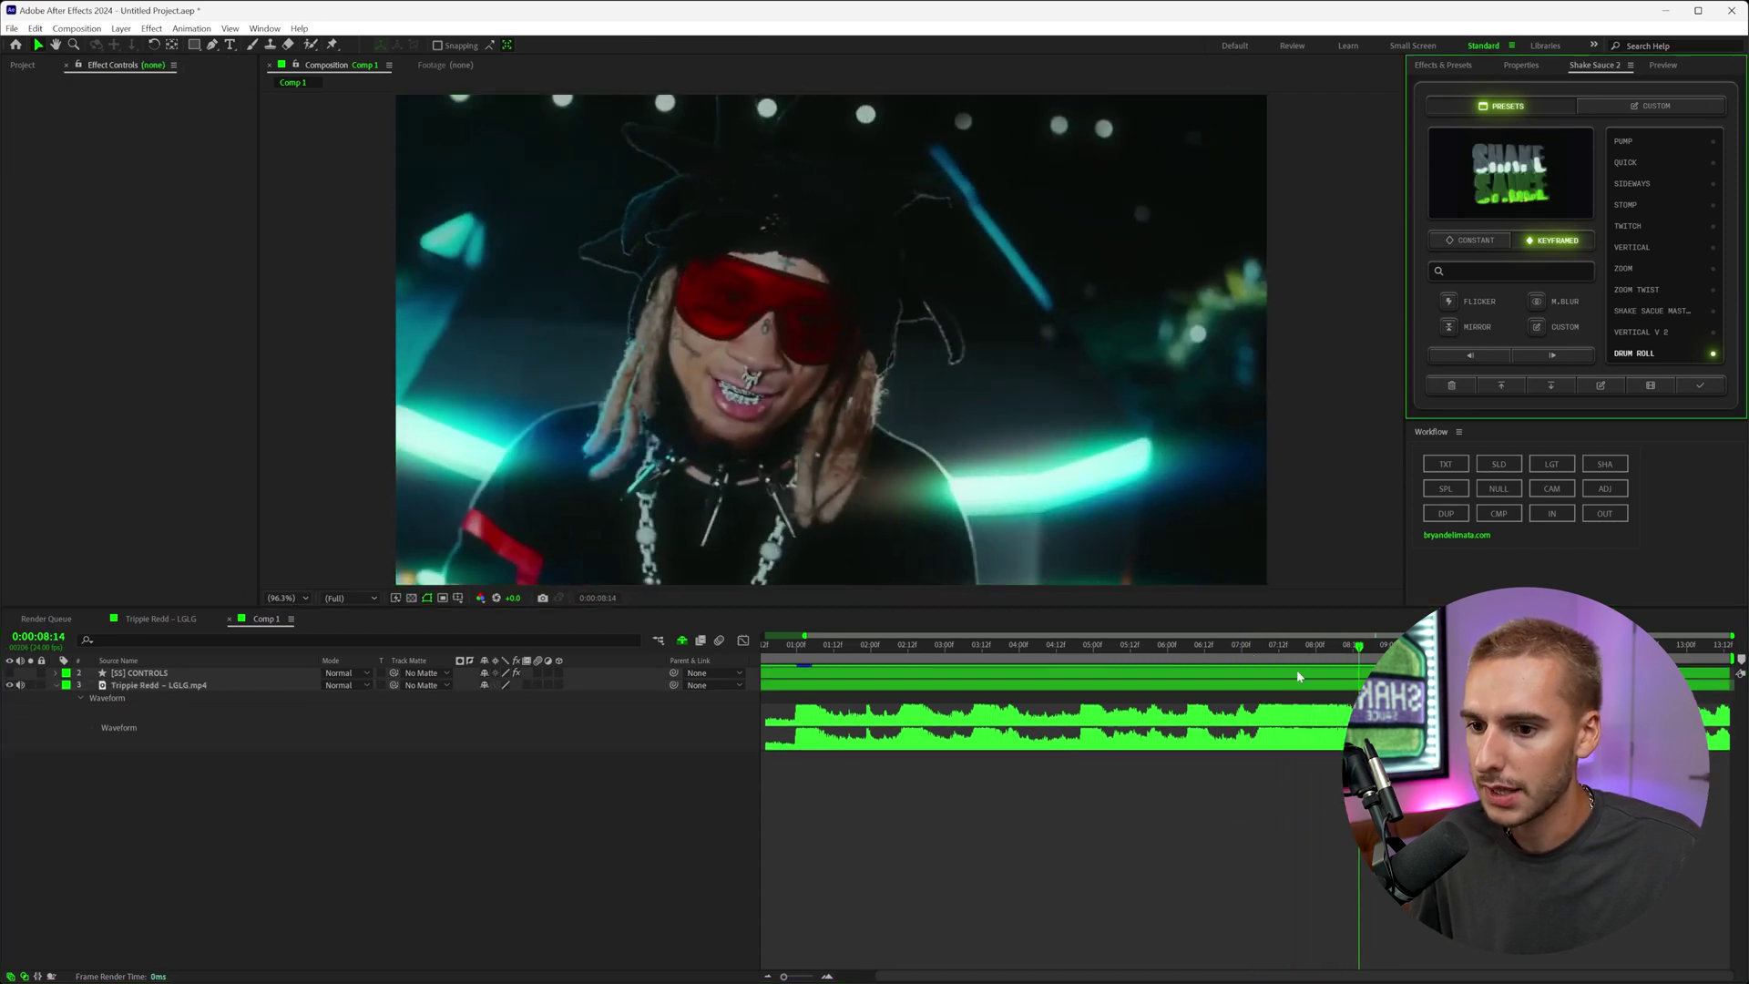
pyautogui.click(1300, 675)
pyautogui.click(1452, 385)
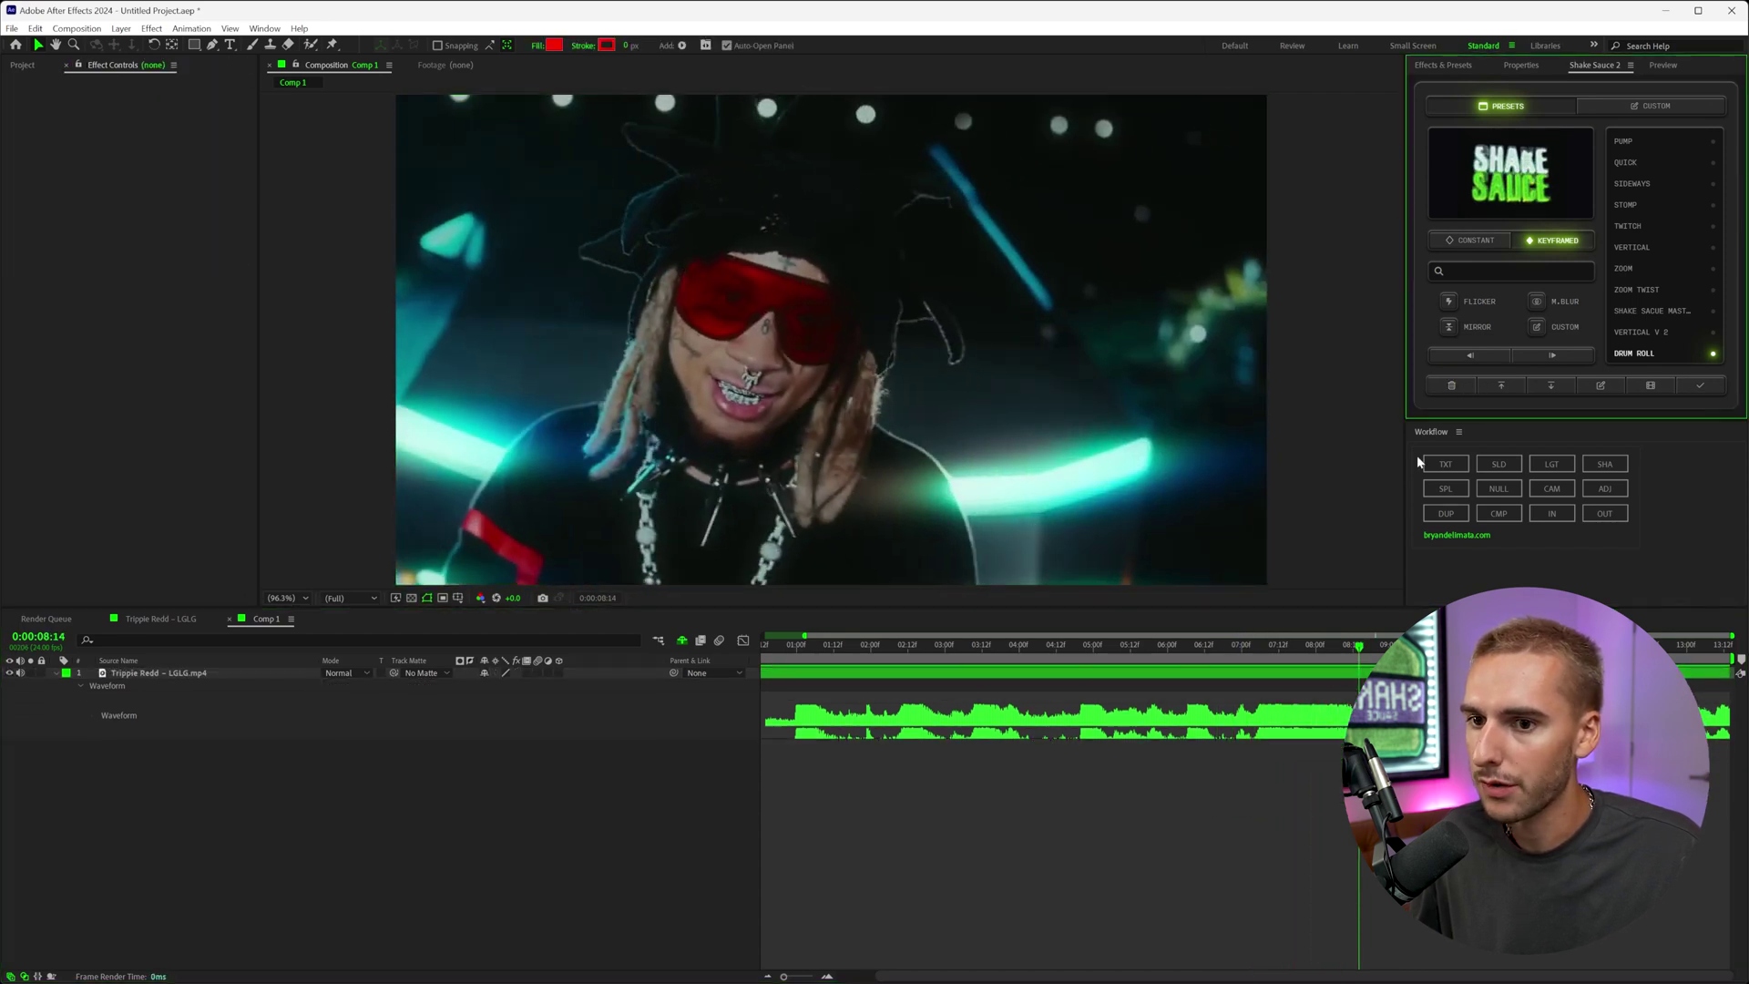
pyautogui.moveTo(914, 648); pyautogui.dragTo(559, 642)
pyautogui.press('space')
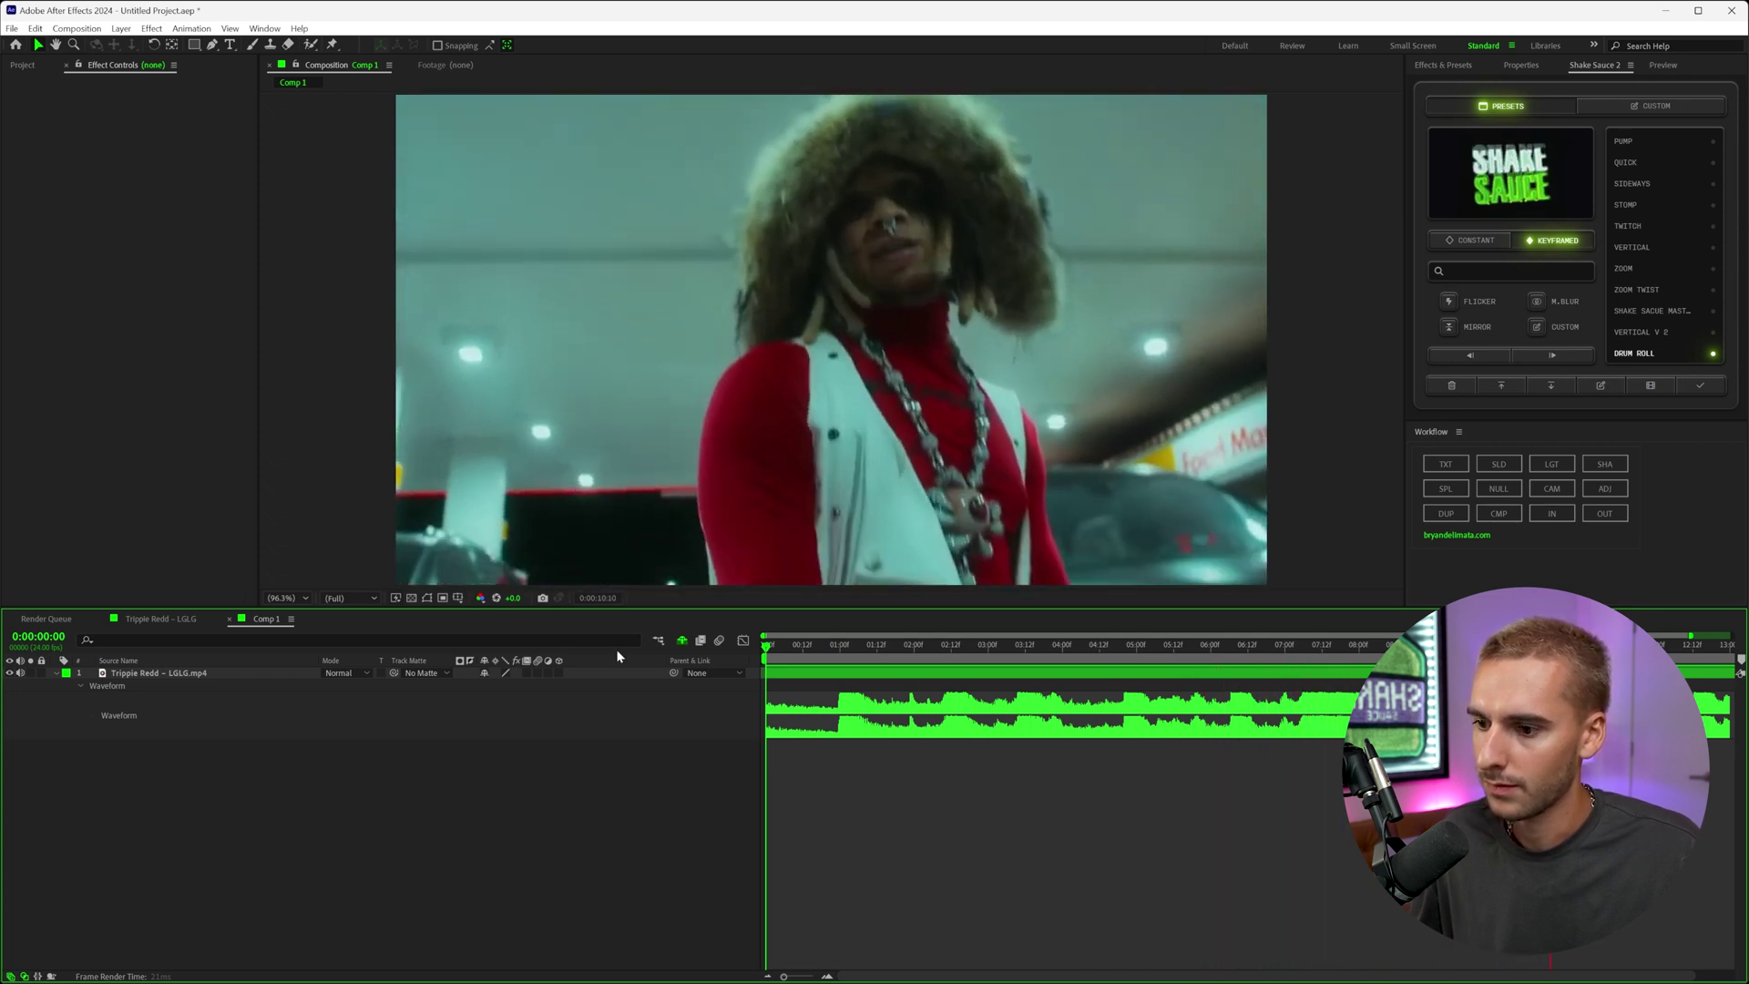
# Split the clip into its separate shots, then apply the TWITCH preset to the first shot at 0:00:01:00 and preview it.
pyautogui.click(840, 647)
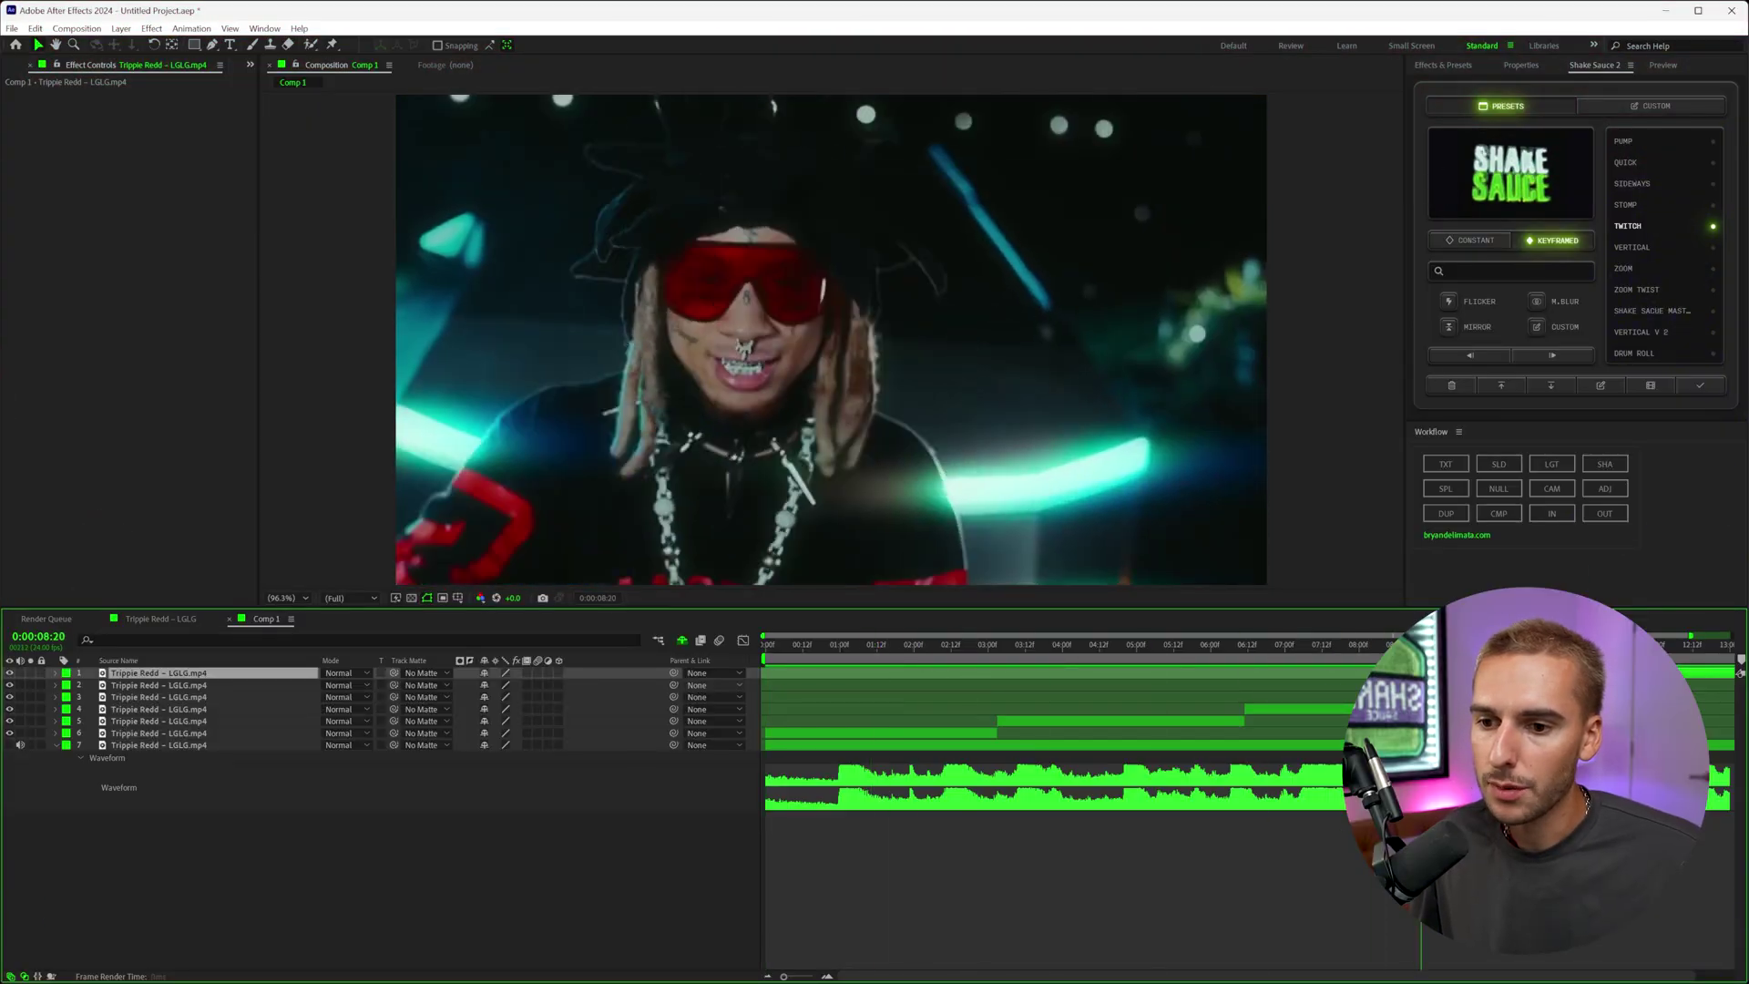
pyautogui.moveTo(1421, 646); pyautogui.dragTo(840, 704)
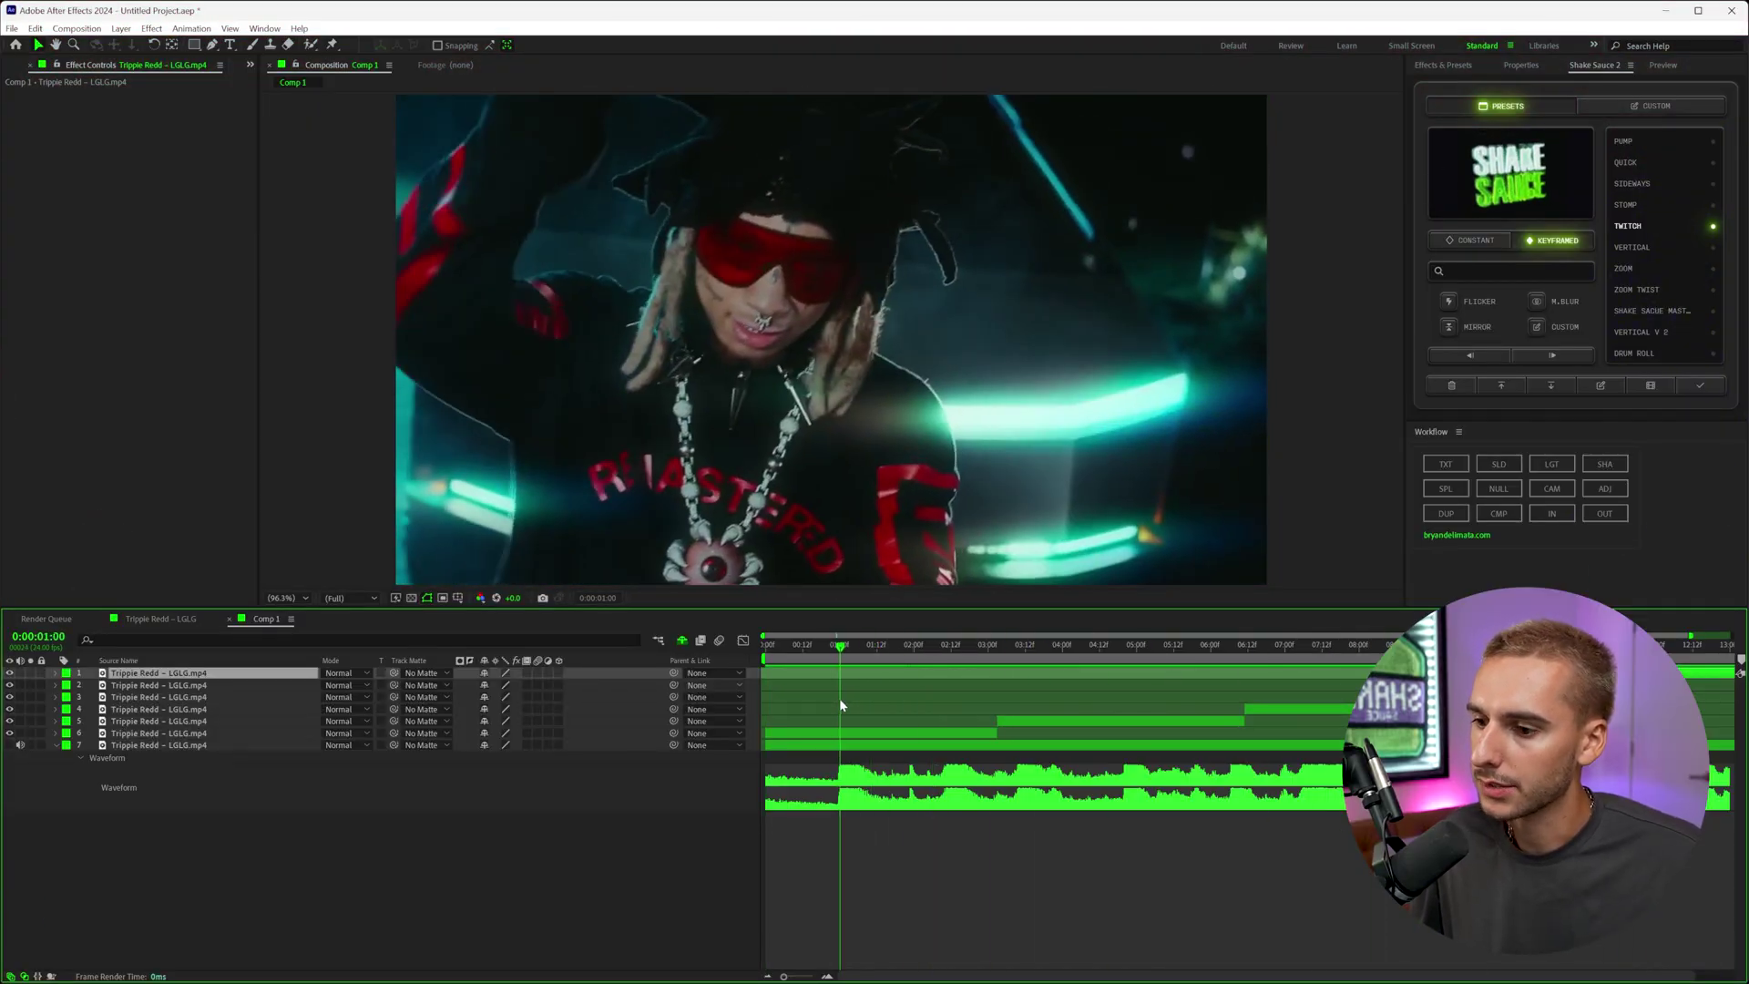
pyautogui.click(847, 733)
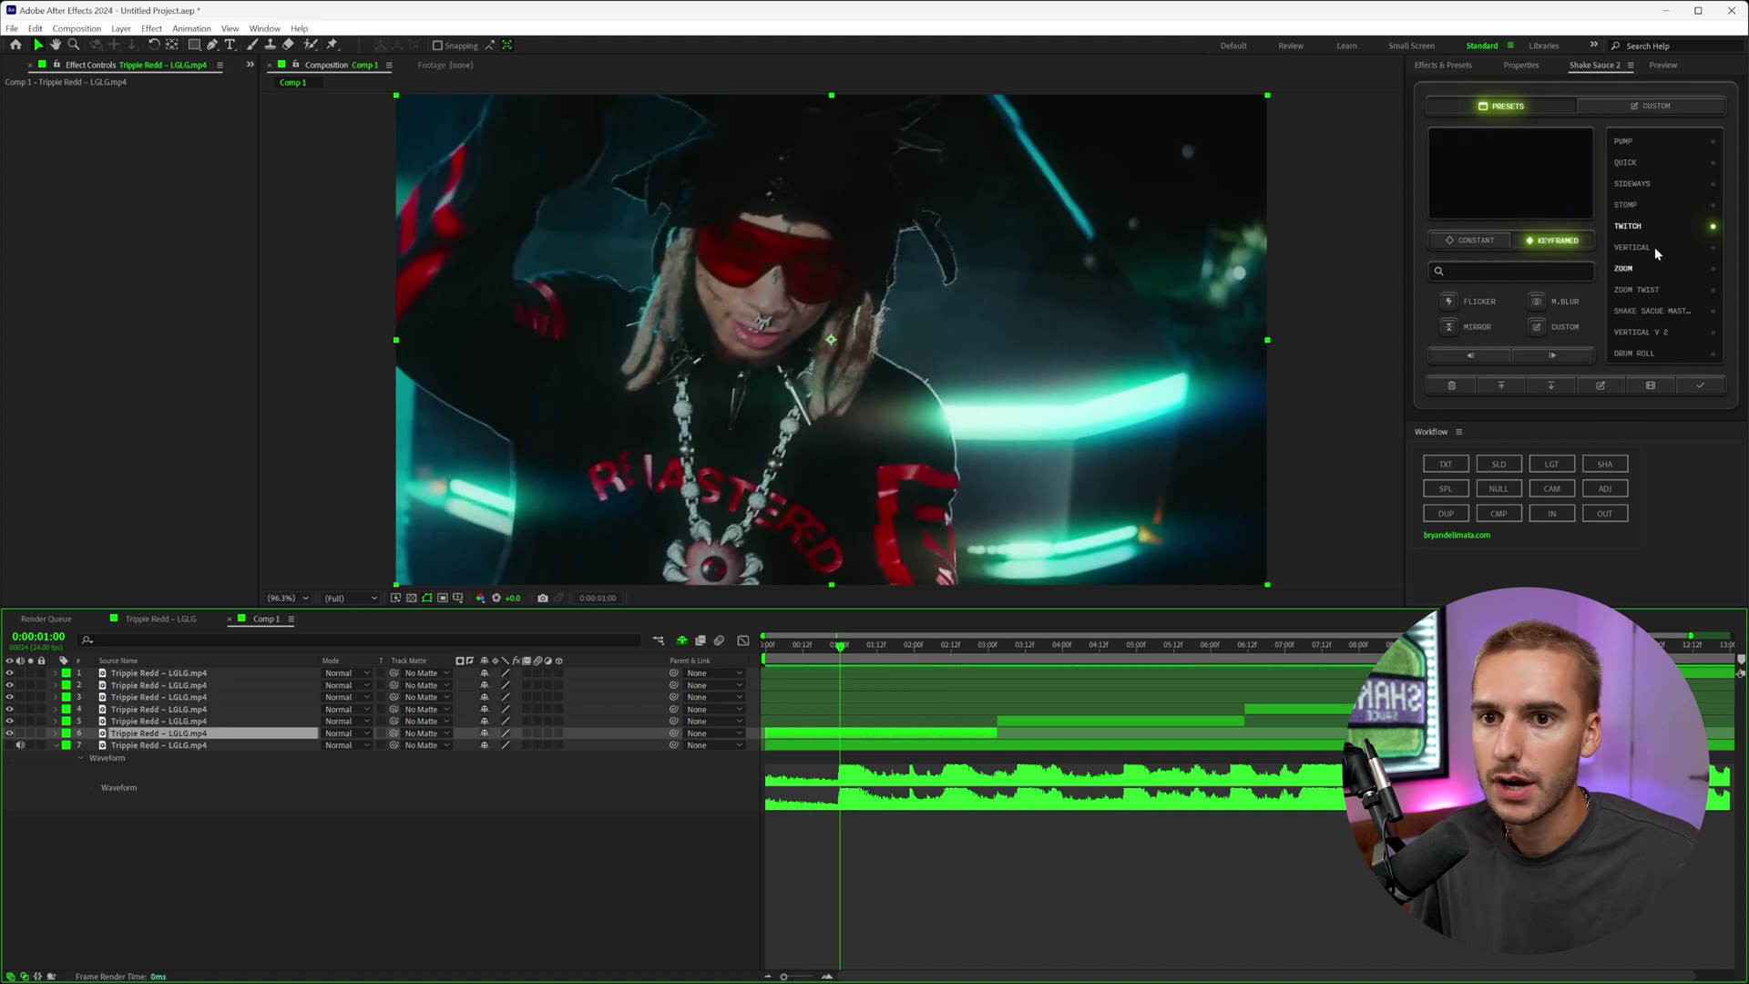
pyautogui.click(1701, 388)
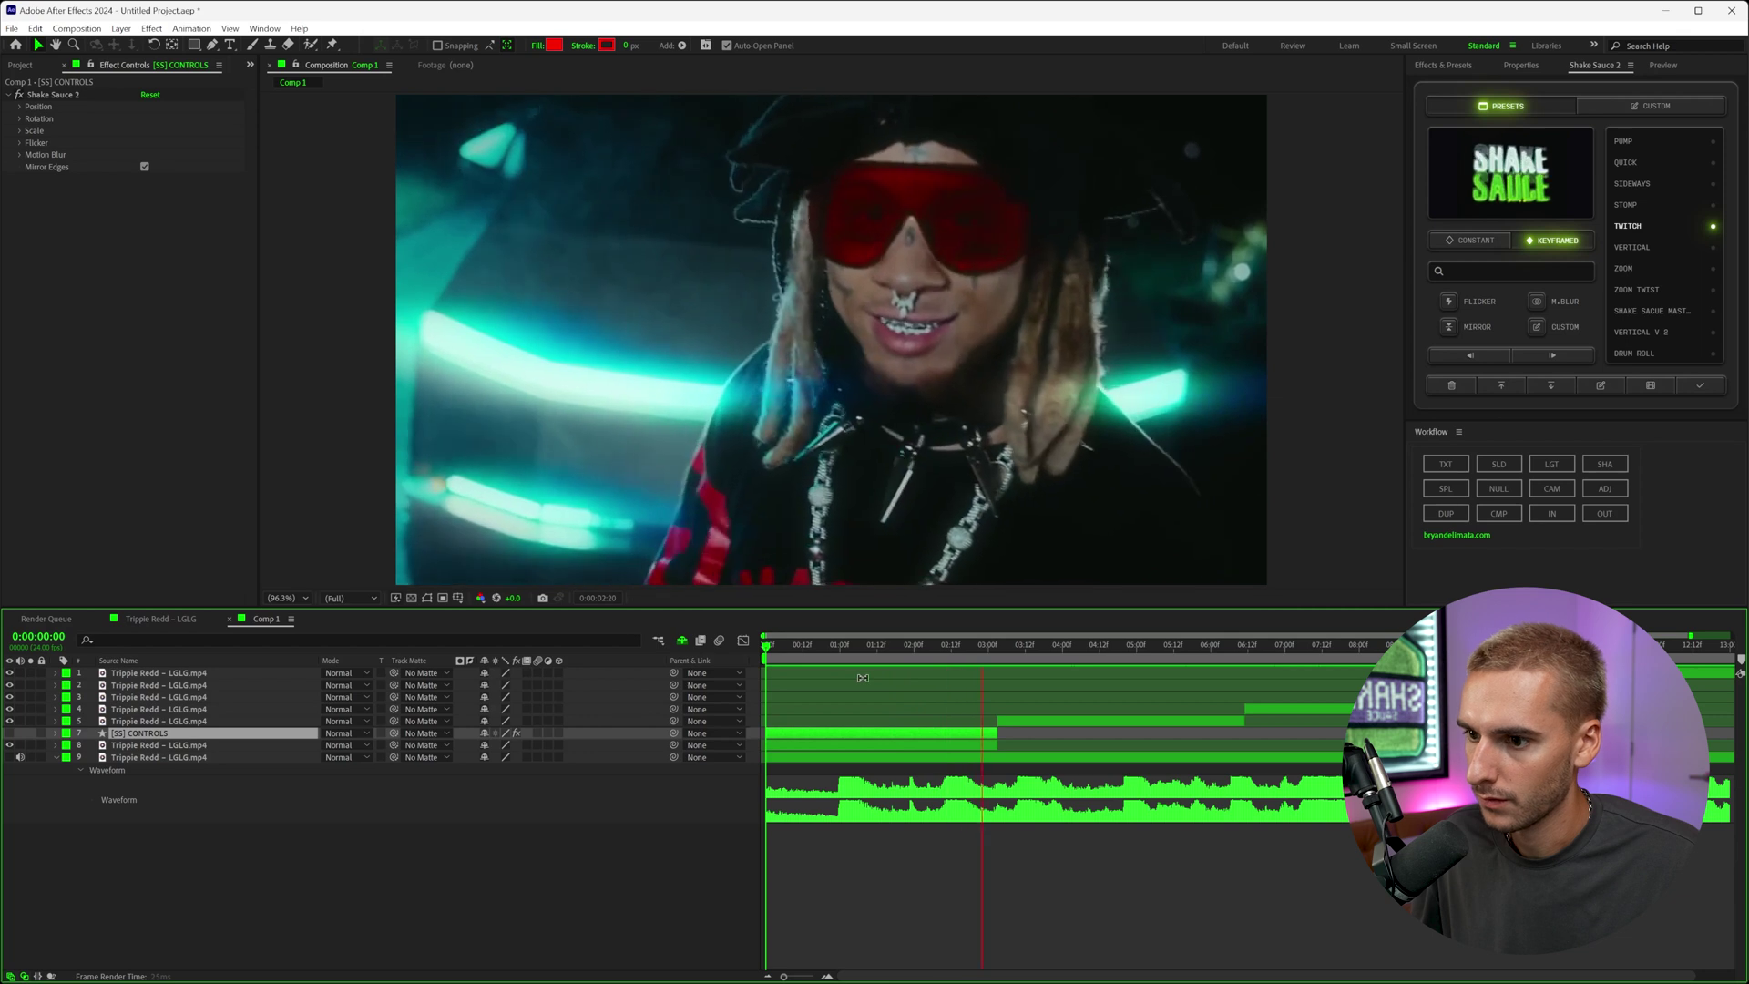
pyautogui.click(1629, 496)
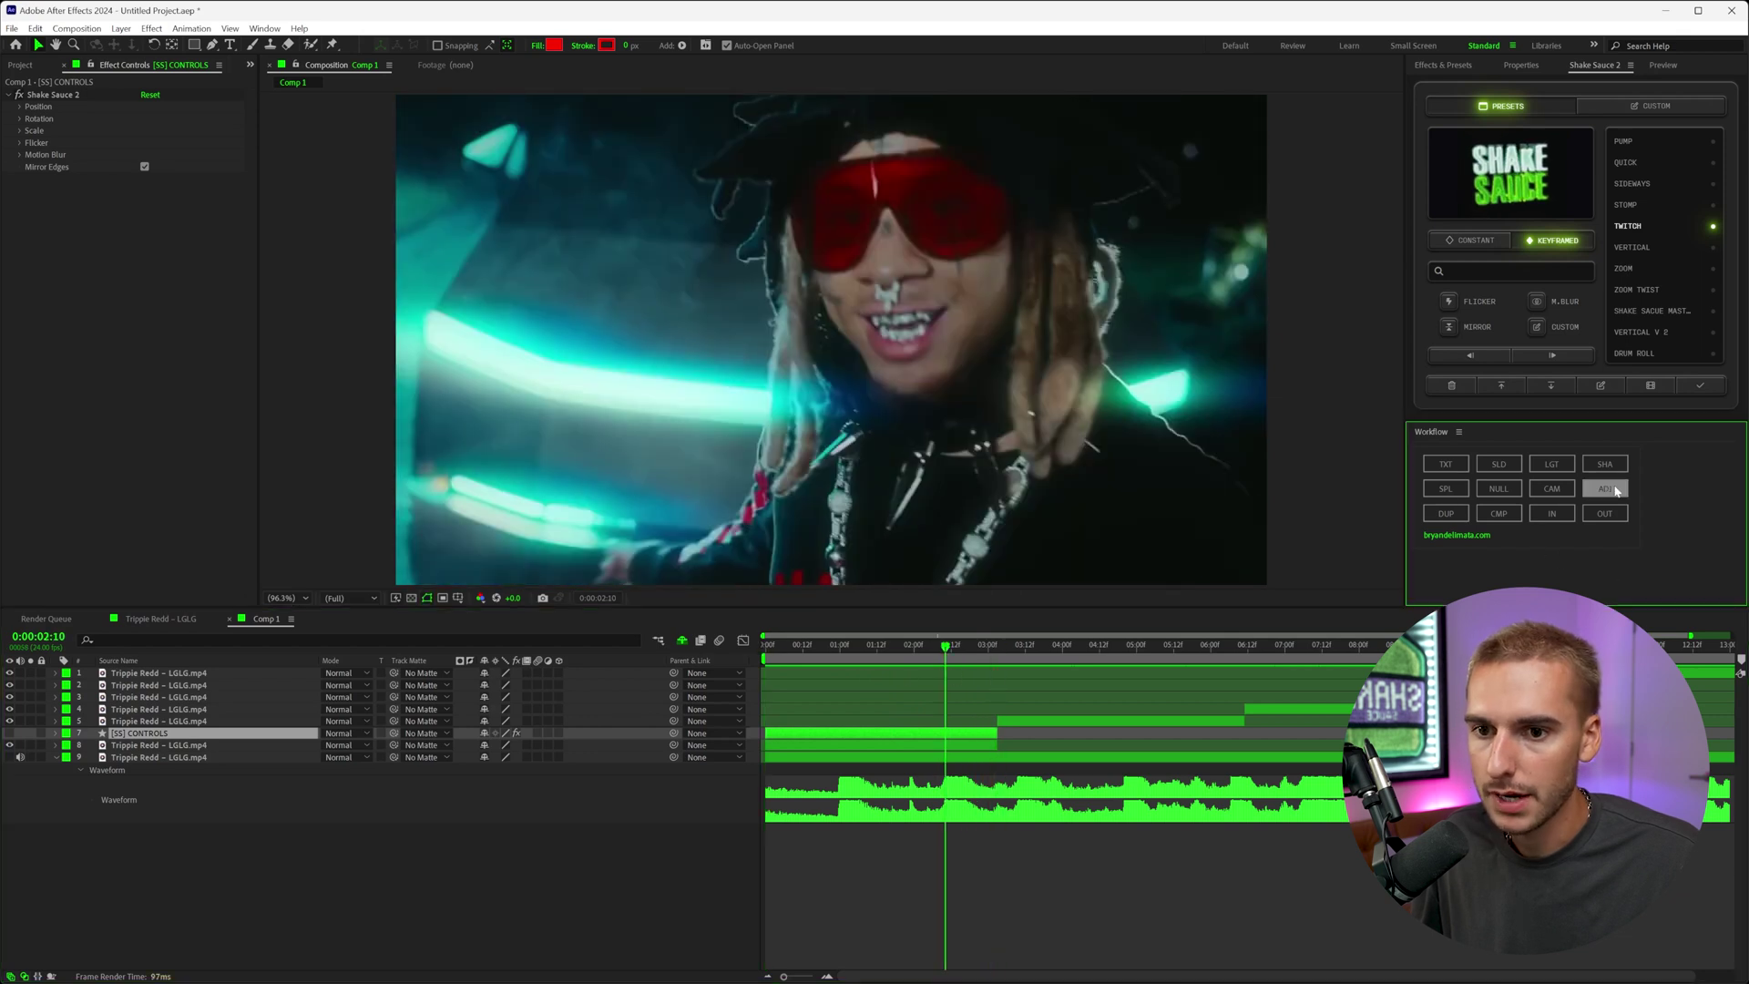
# Apply the QUICK preset to the second shot at 0:00:04:20 and play it back from 0:00:04:04.
pyautogui.click(1126, 651)
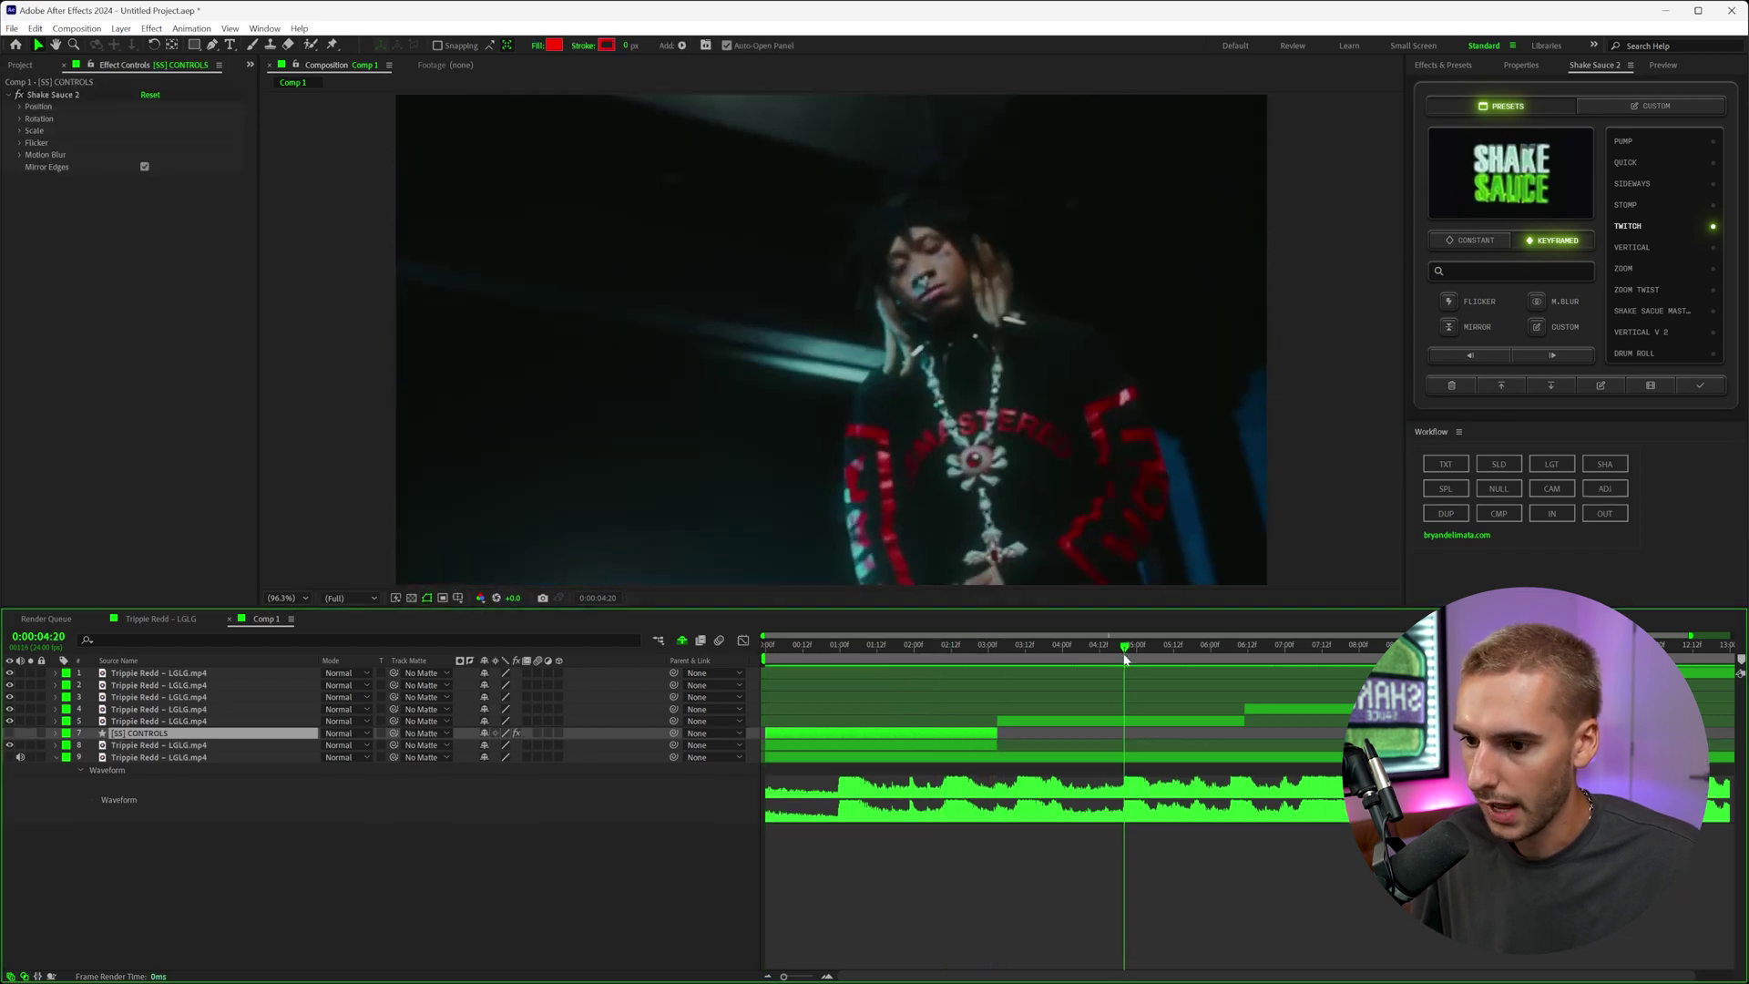
pyautogui.click(1124, 720)
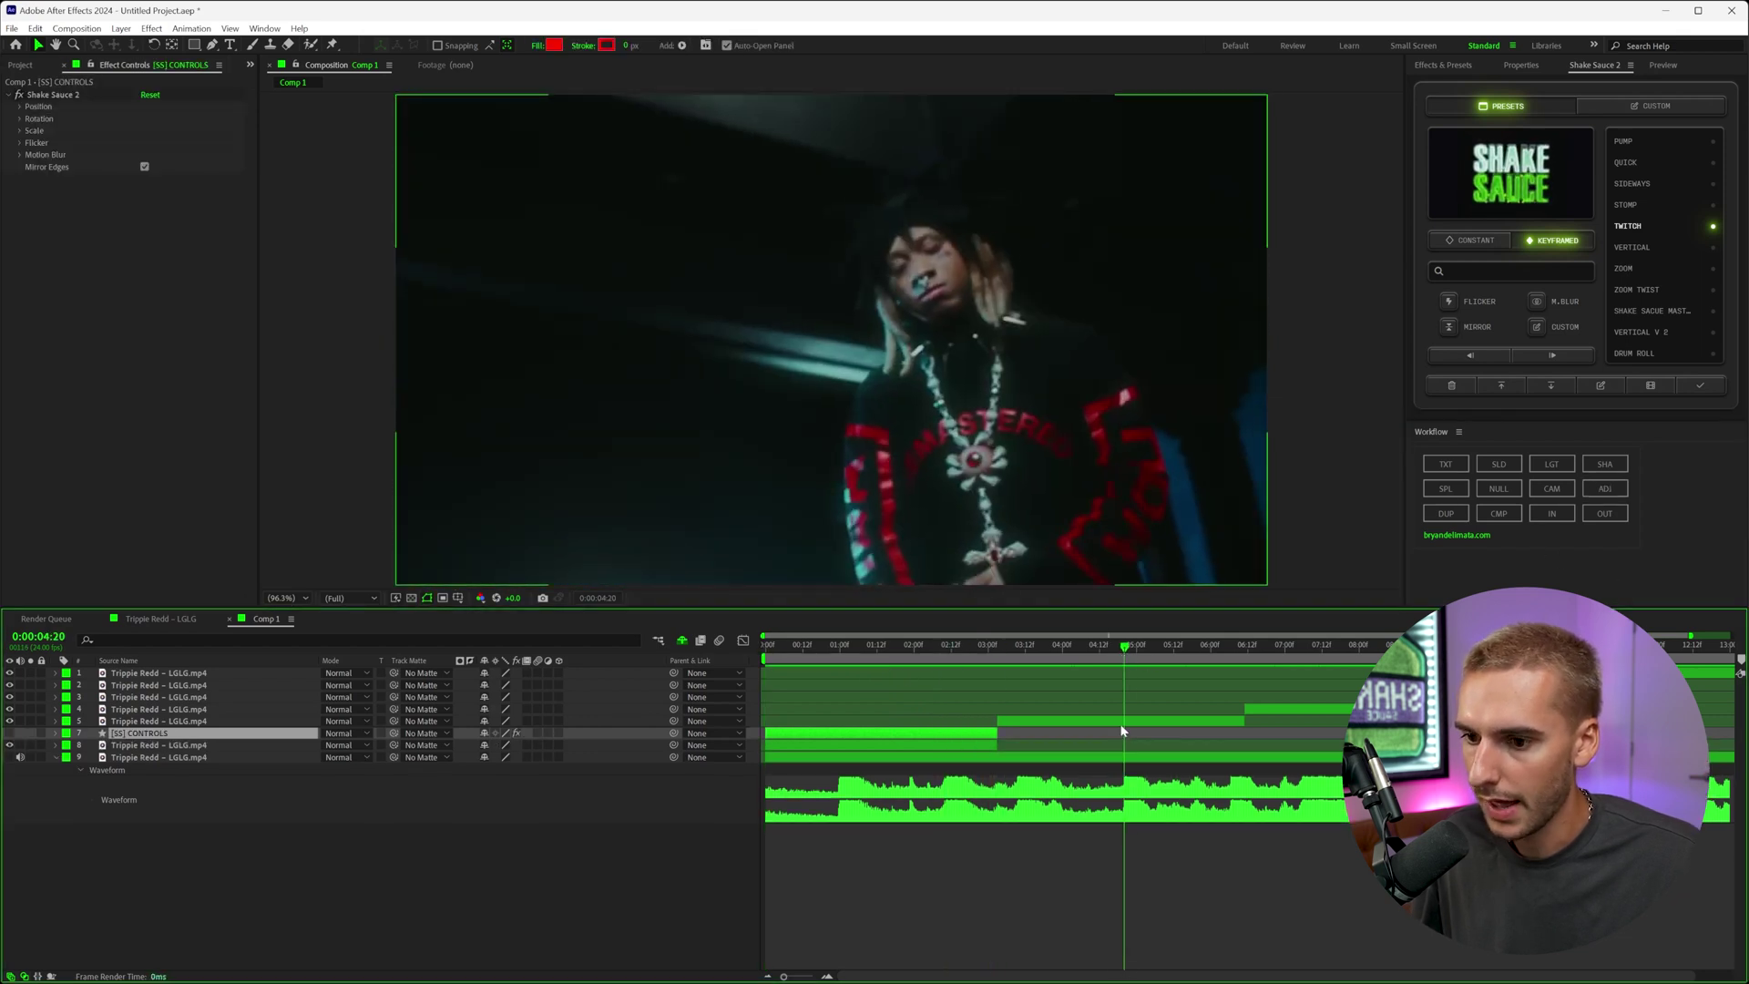
pyautogui.click(1700, 387)
pyautogui.moveTo(1122, 646); pyautogui.dragTo(1077, 652)
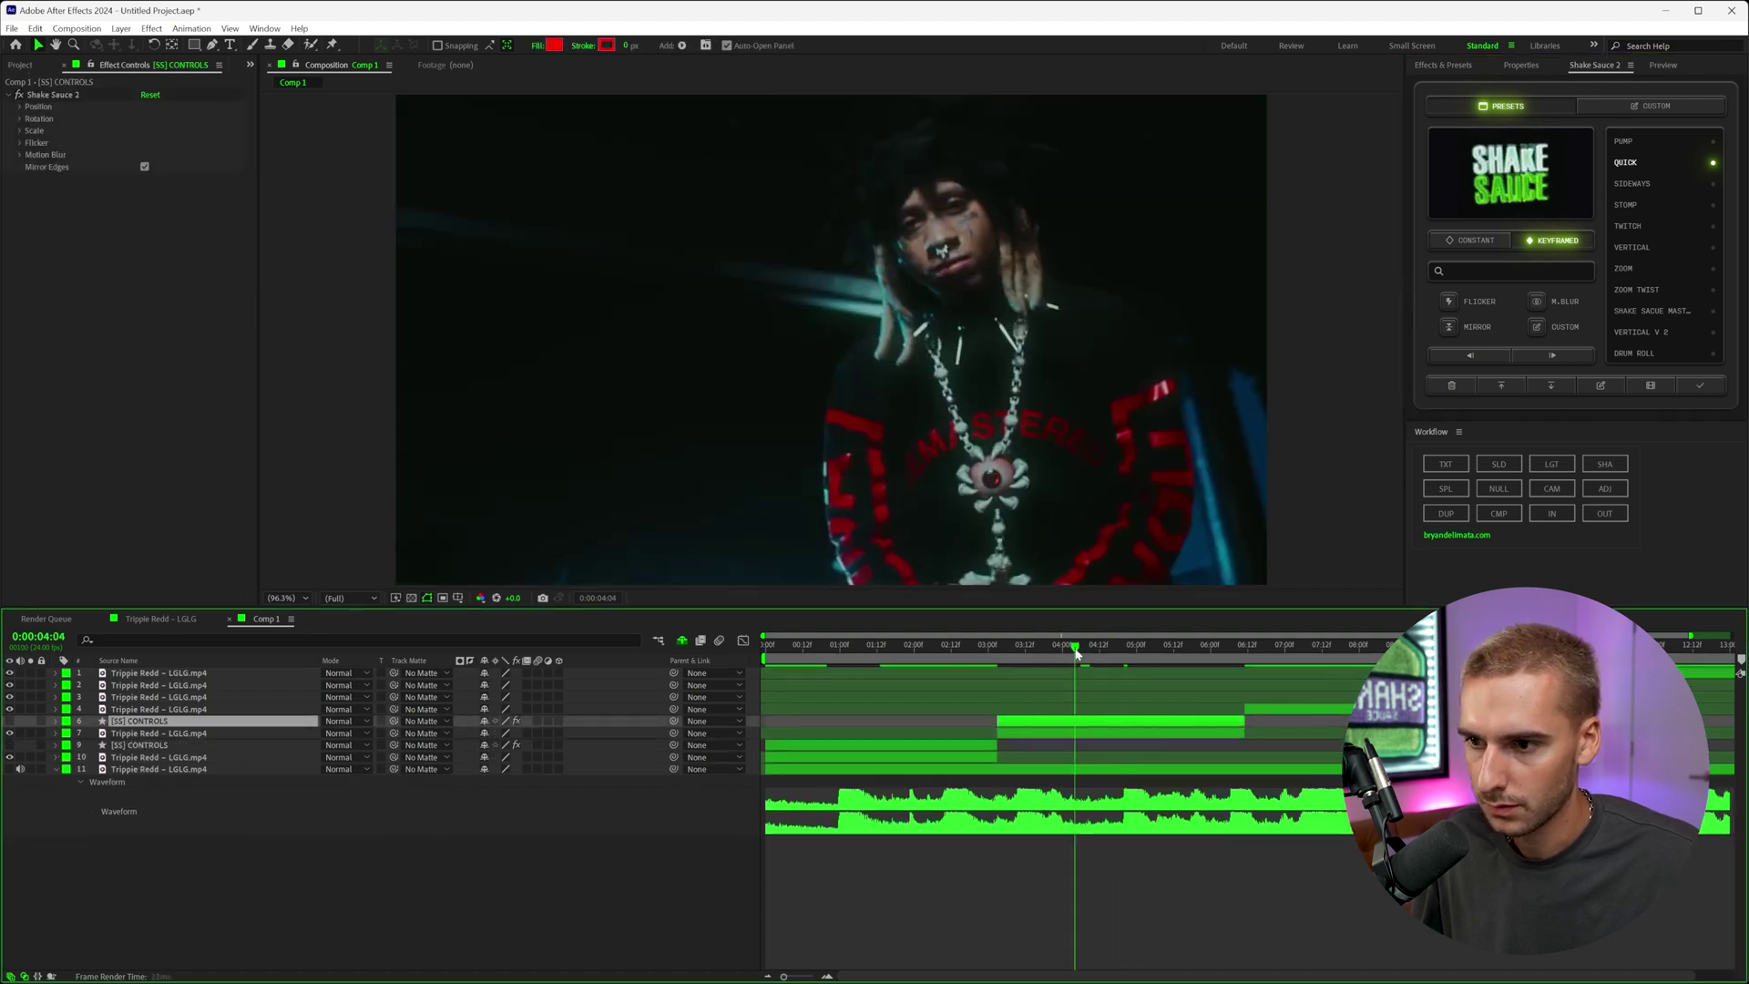
pyautogui.press('space')
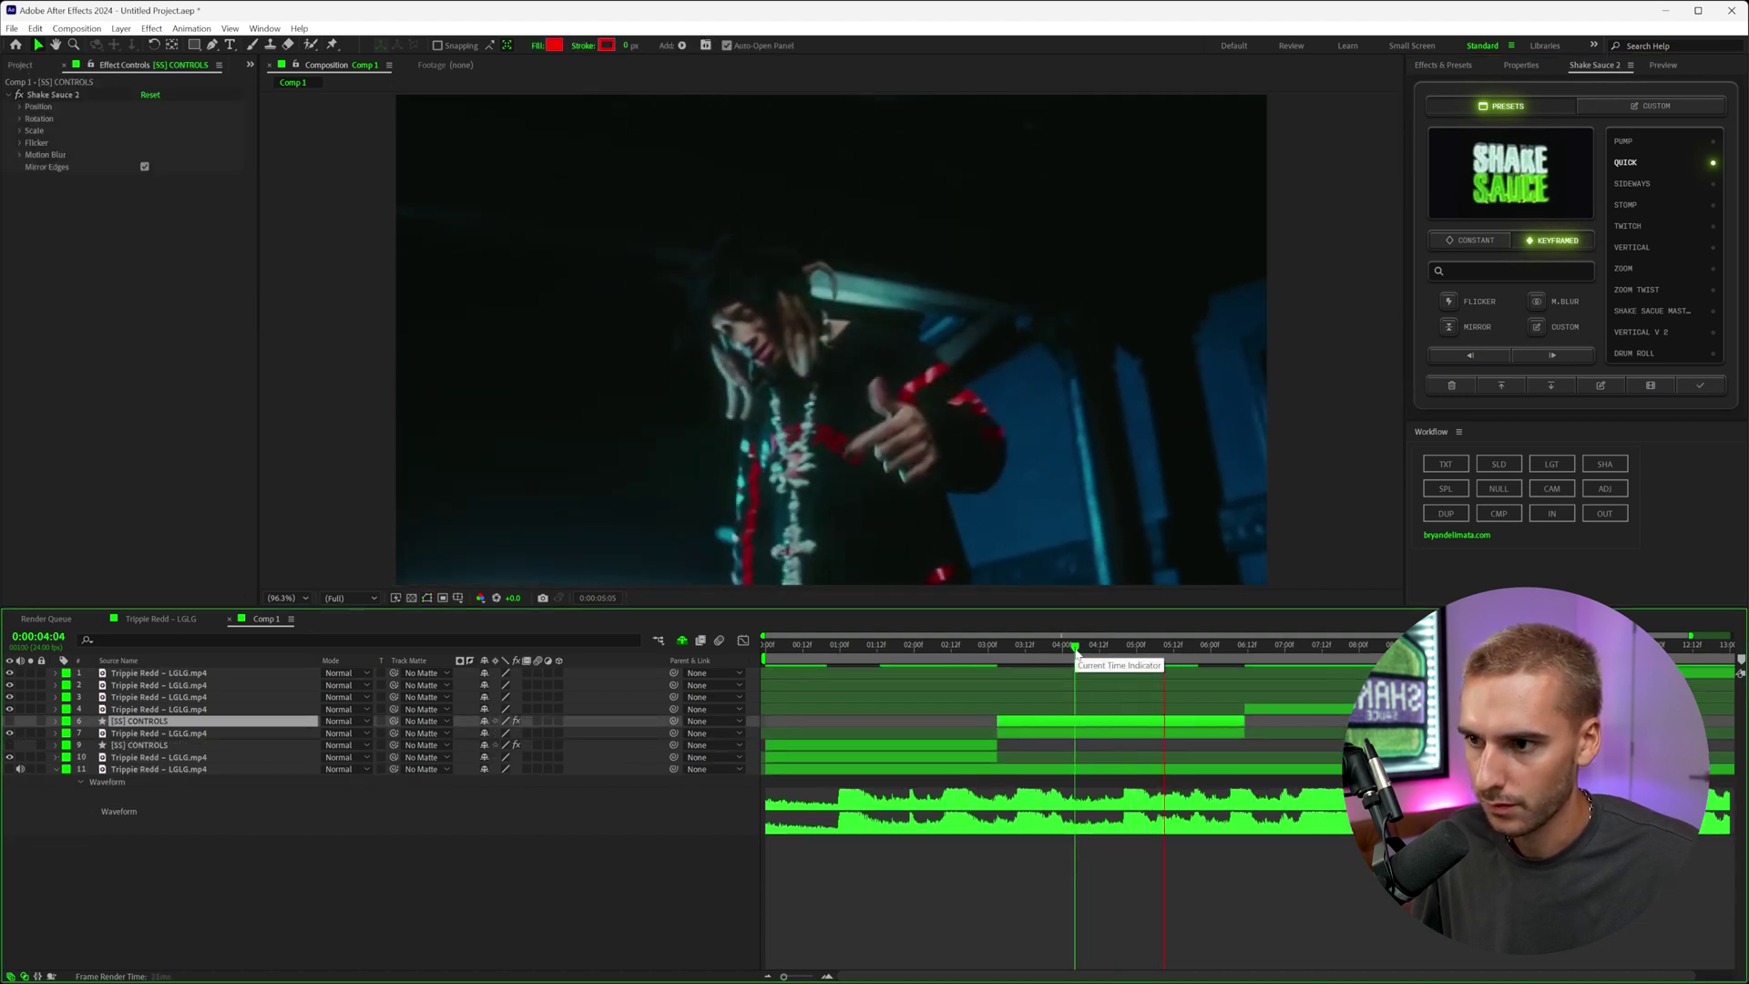
# Add an adjustment layer above the shots and trim it to a short section starting at 0:00:06:00.
pyautogui.click(1229, 649)
pyautogui.click(1602, 491)
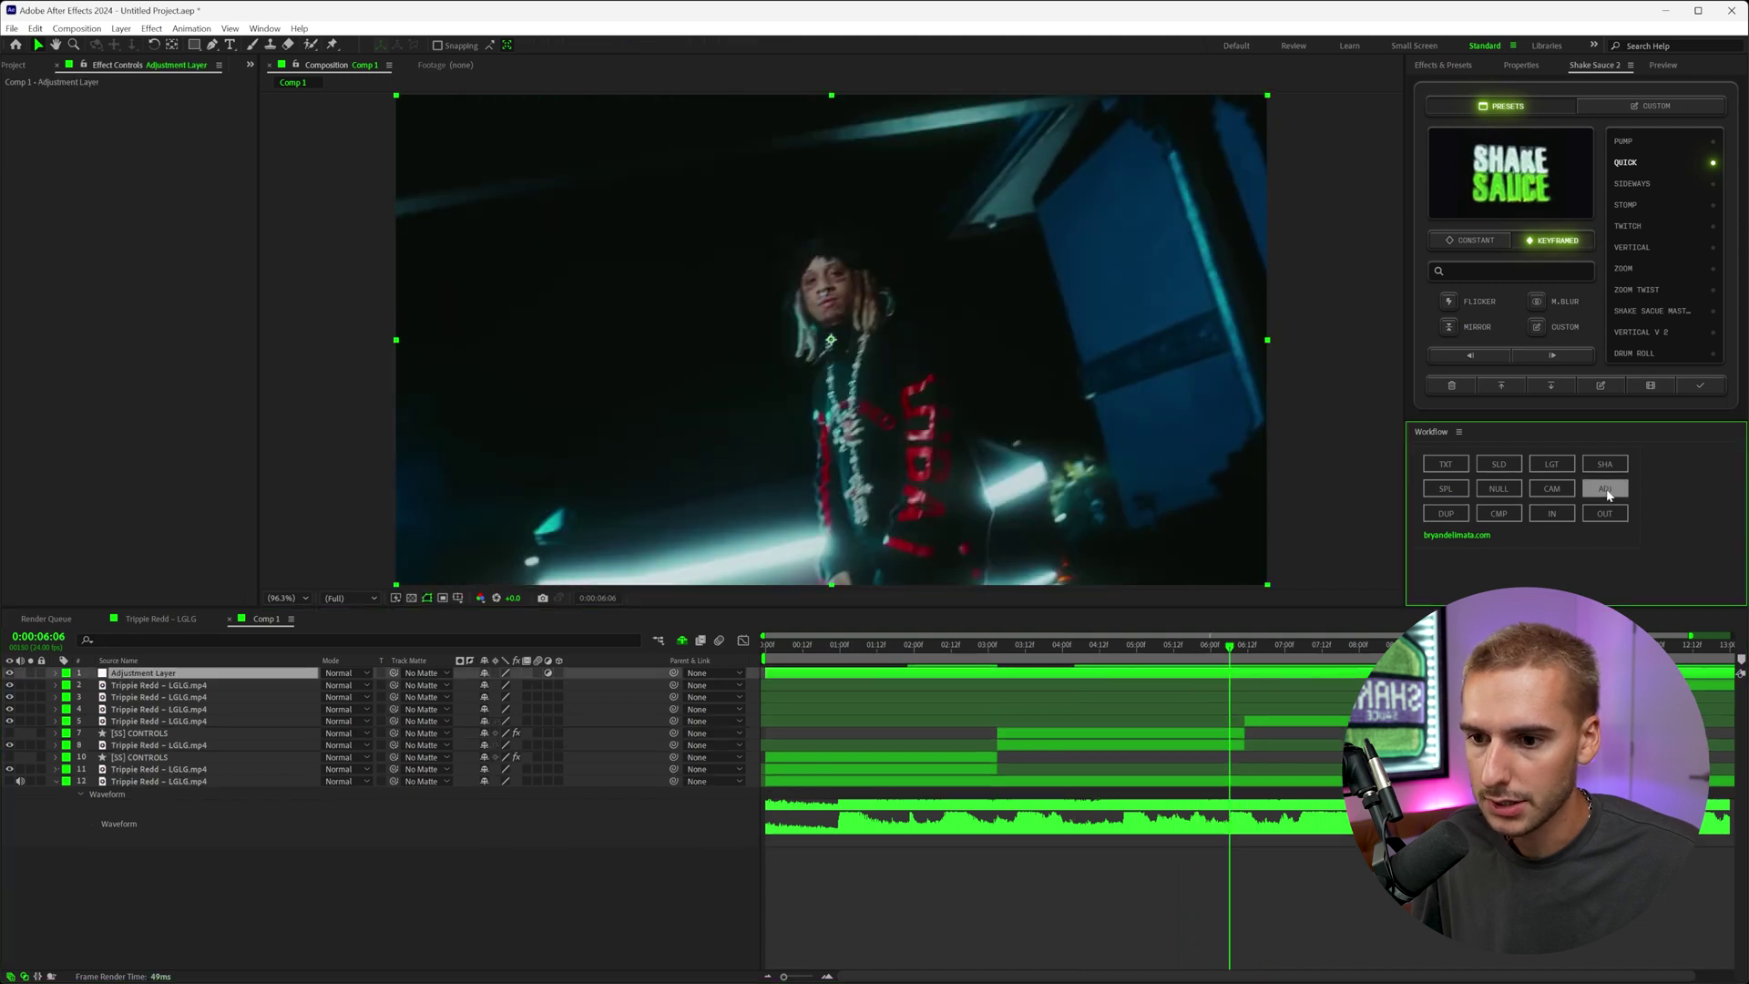
pyautogui.click(1603, 491)
pyautogui.hotkey('ctrl', 'z')
pyautogui.click(1246, 674)
pyautogui.click(1212, 650)
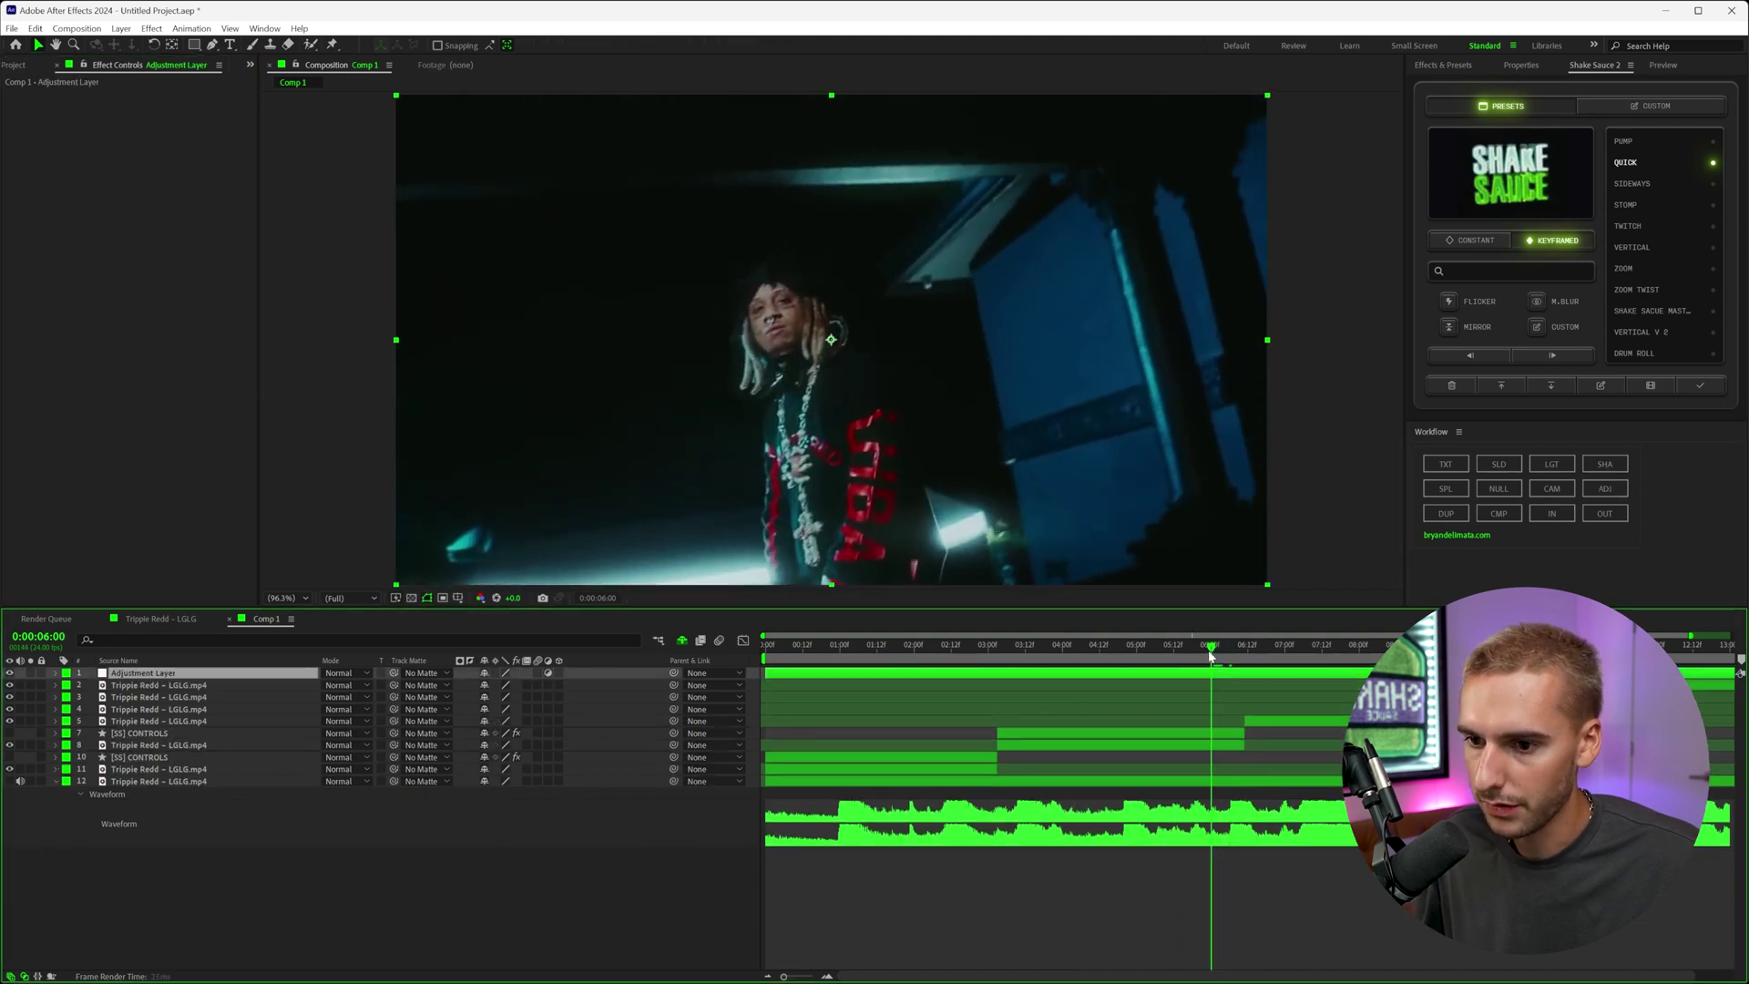
pyautogui.hotkey('ctrl', 'shift', 'd')
pyautogui.moveTo(1287, 649); pyautogui.dragTo(1229, 650)
pyautogui.hotkey('ctrl', 'shift', 'd')
pyautogui.press('Delete')
pyautogui.click(1201, 686)
pyautogui.press('Delete')
# Apply a shake preset to the trimmed adjustment layer and the DRUM ROLL preset to the third shot at 0:00:07:05.
pyautogui.click(1242, 673)
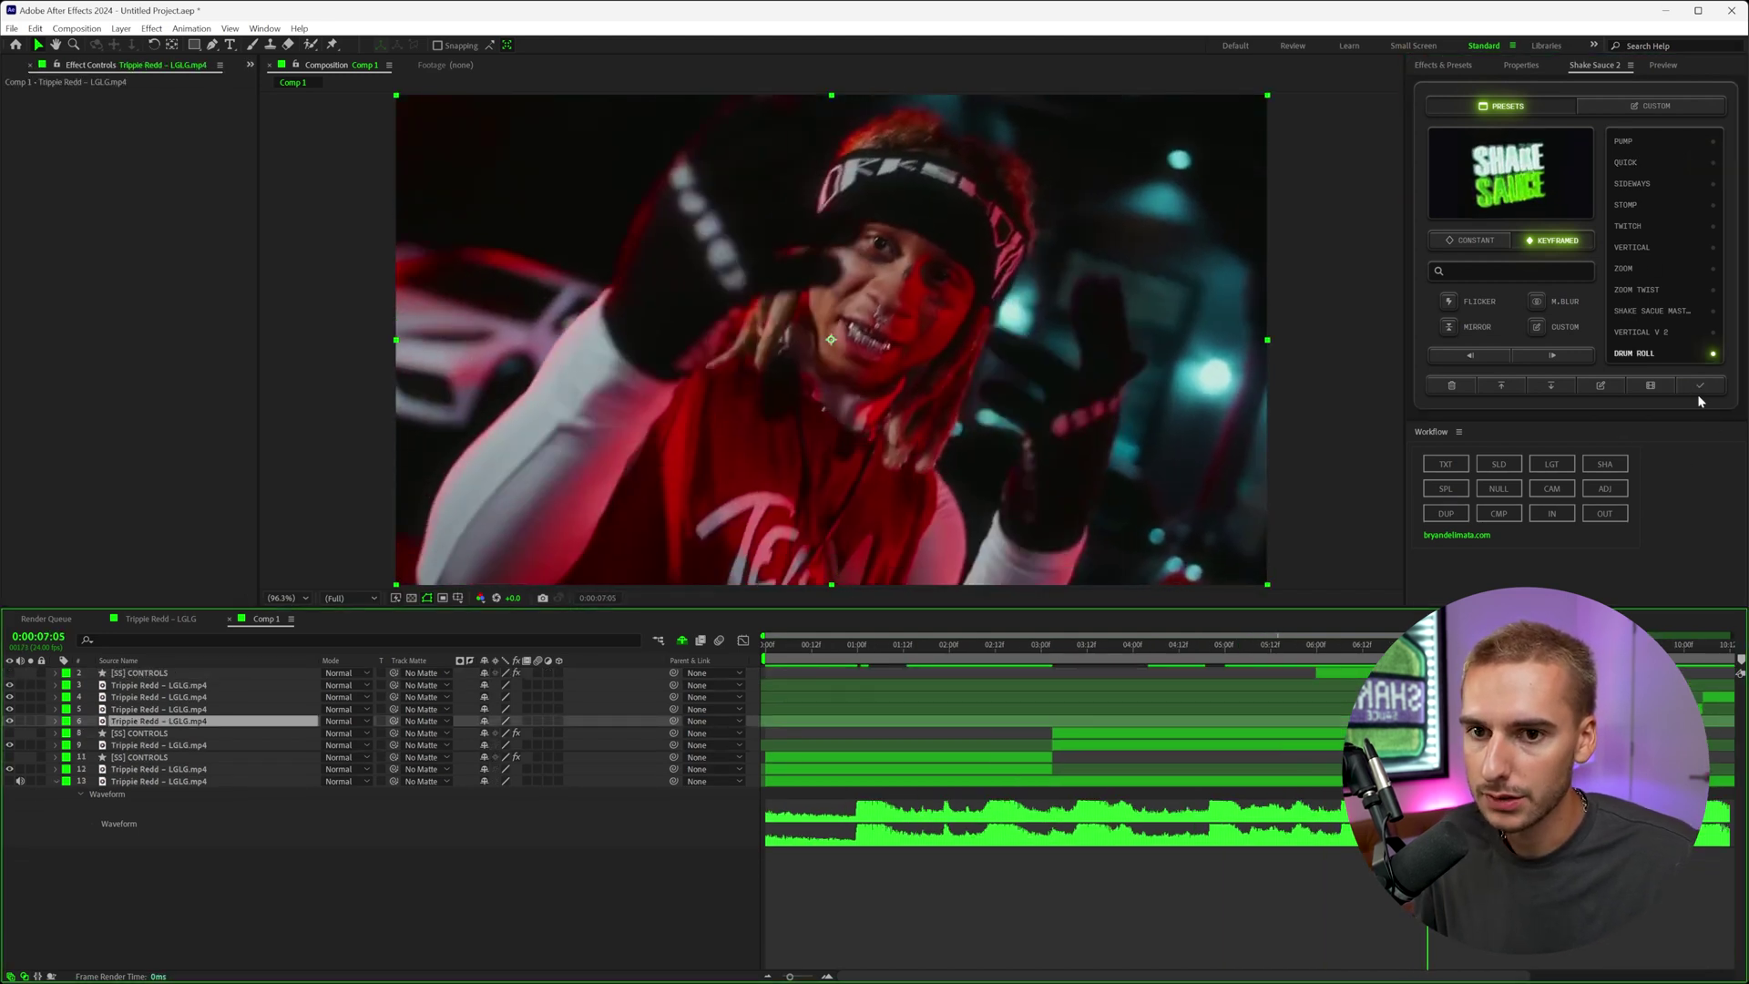
pyautogui.click(1701, 387)
pyautogui.click(1701, 387)
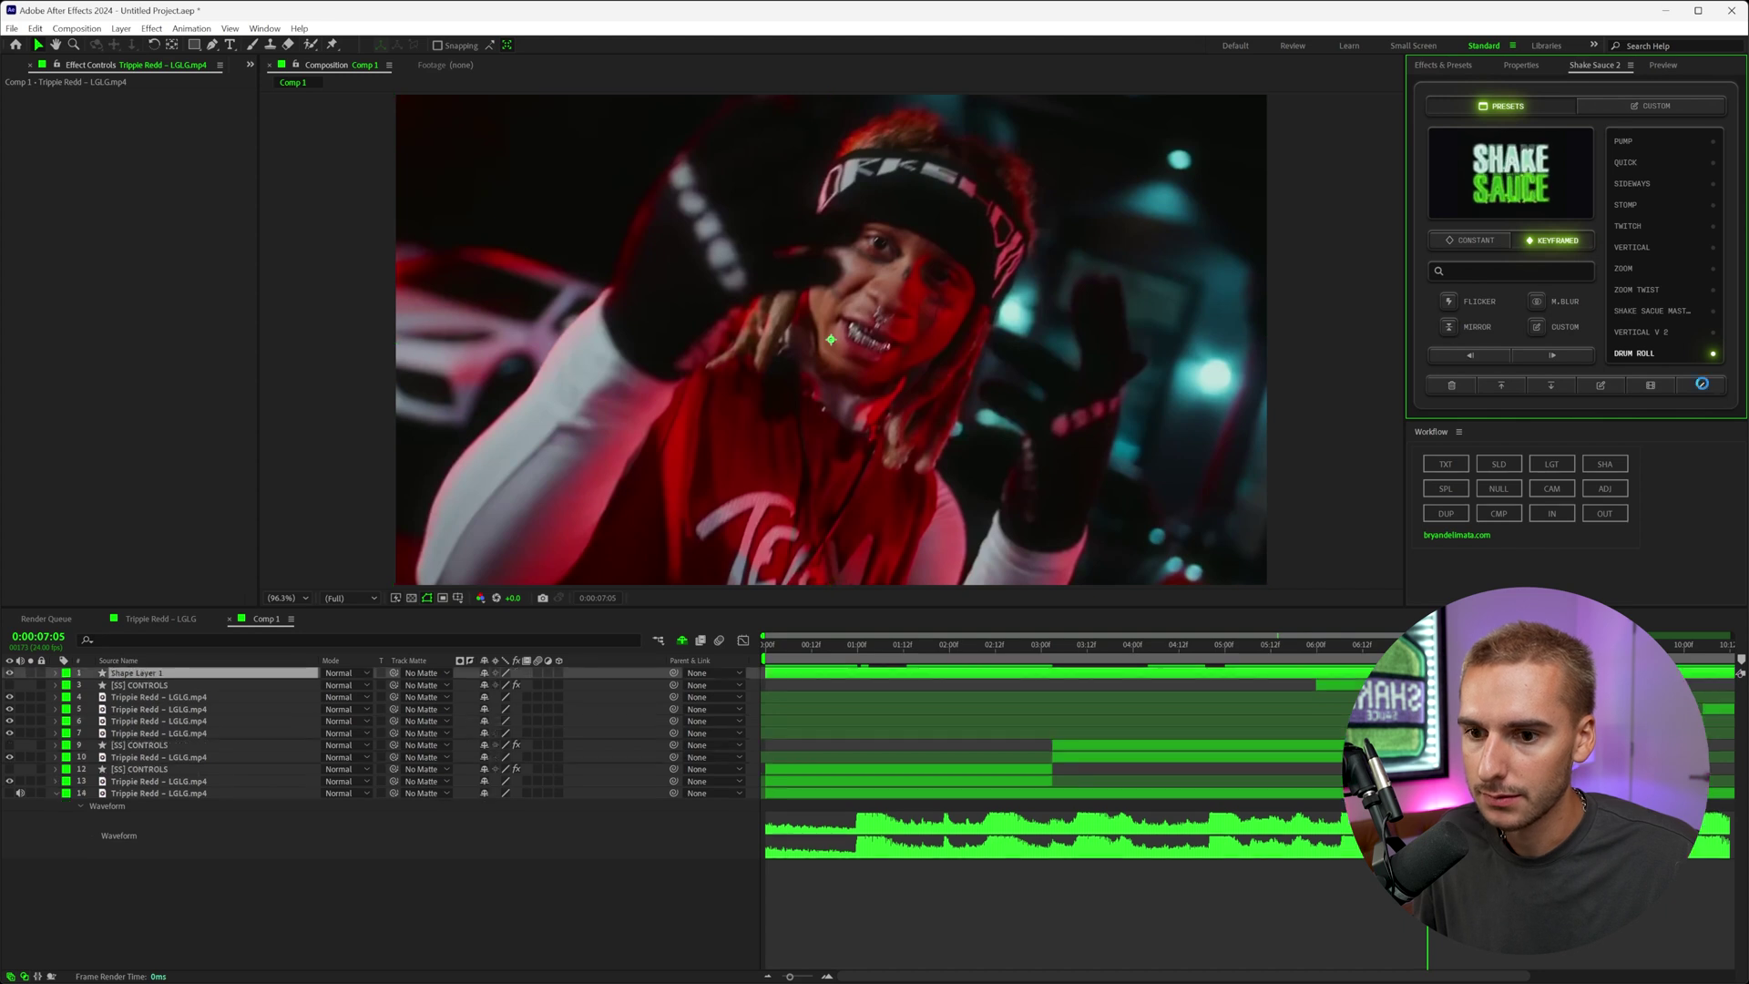
# Play back the DRUM ROLL shake on the third shot from 0:00:06:22.
pyautogui.click(1401, 644)
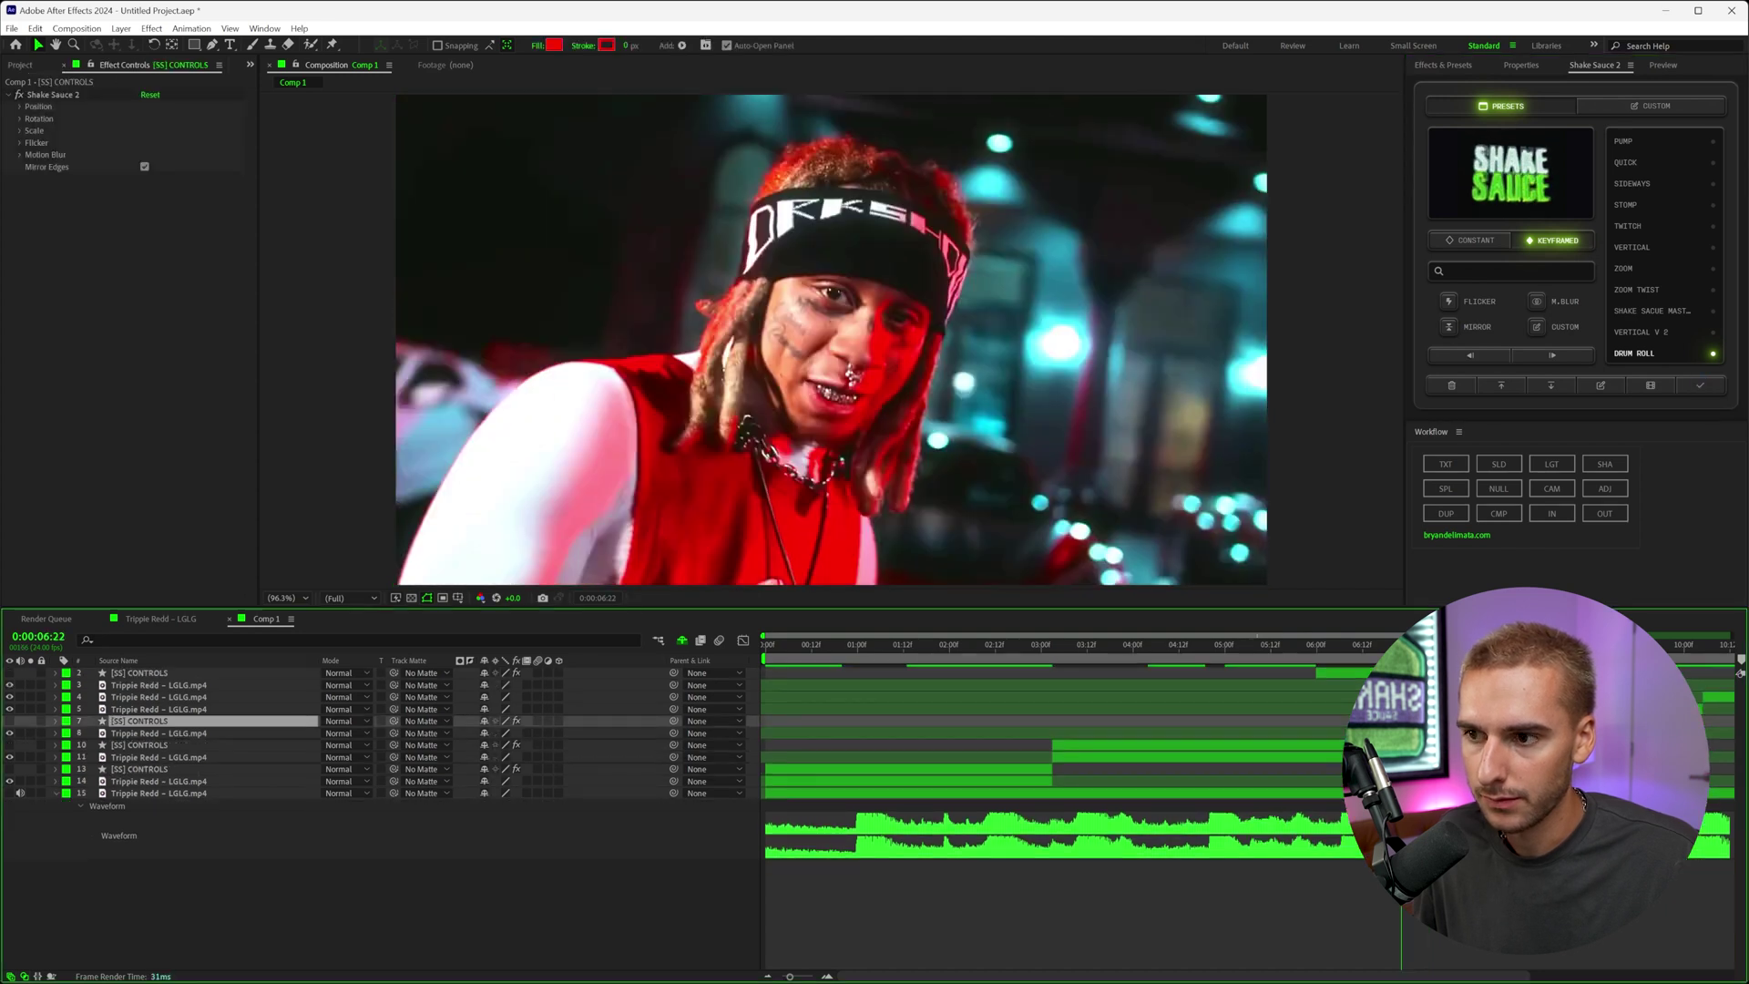
pyautogui.press('space')
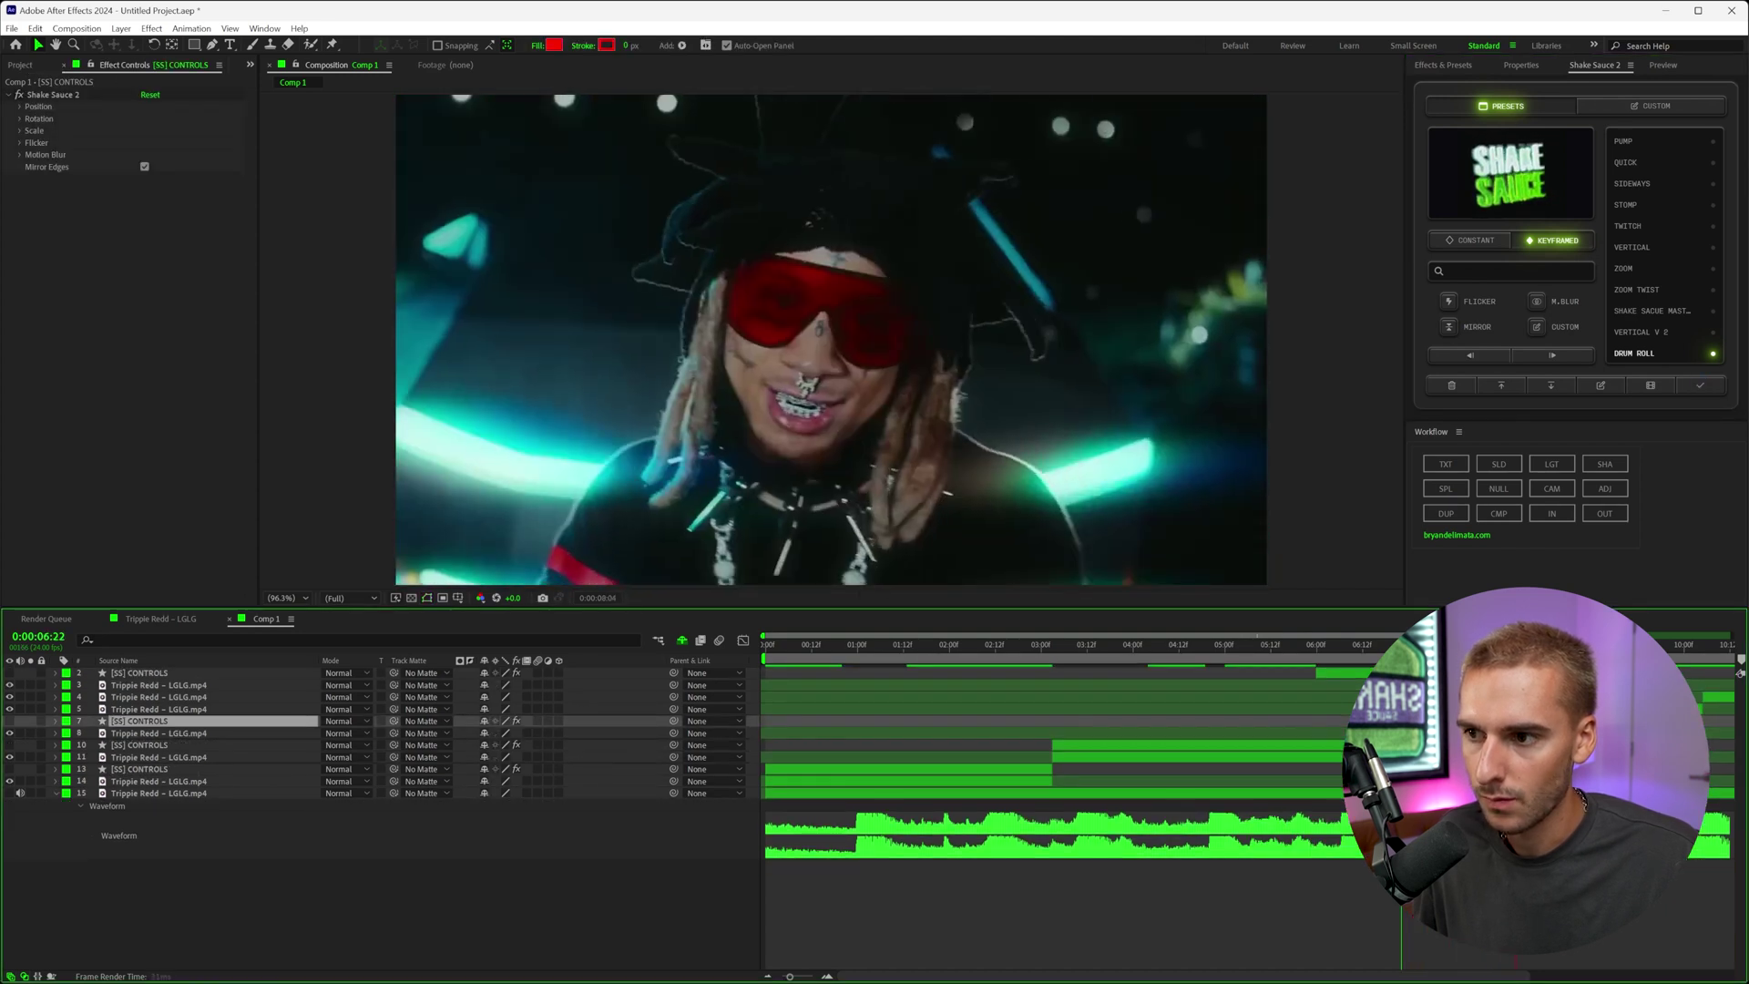
pyautogui.press('space')
# Apply the QUICK preset to the next shot at 0:00:08:16, then preview the composition from the start.
pyautogui.press('u')
pyautogui.press('j')
pyautogui.click(1563, 709)
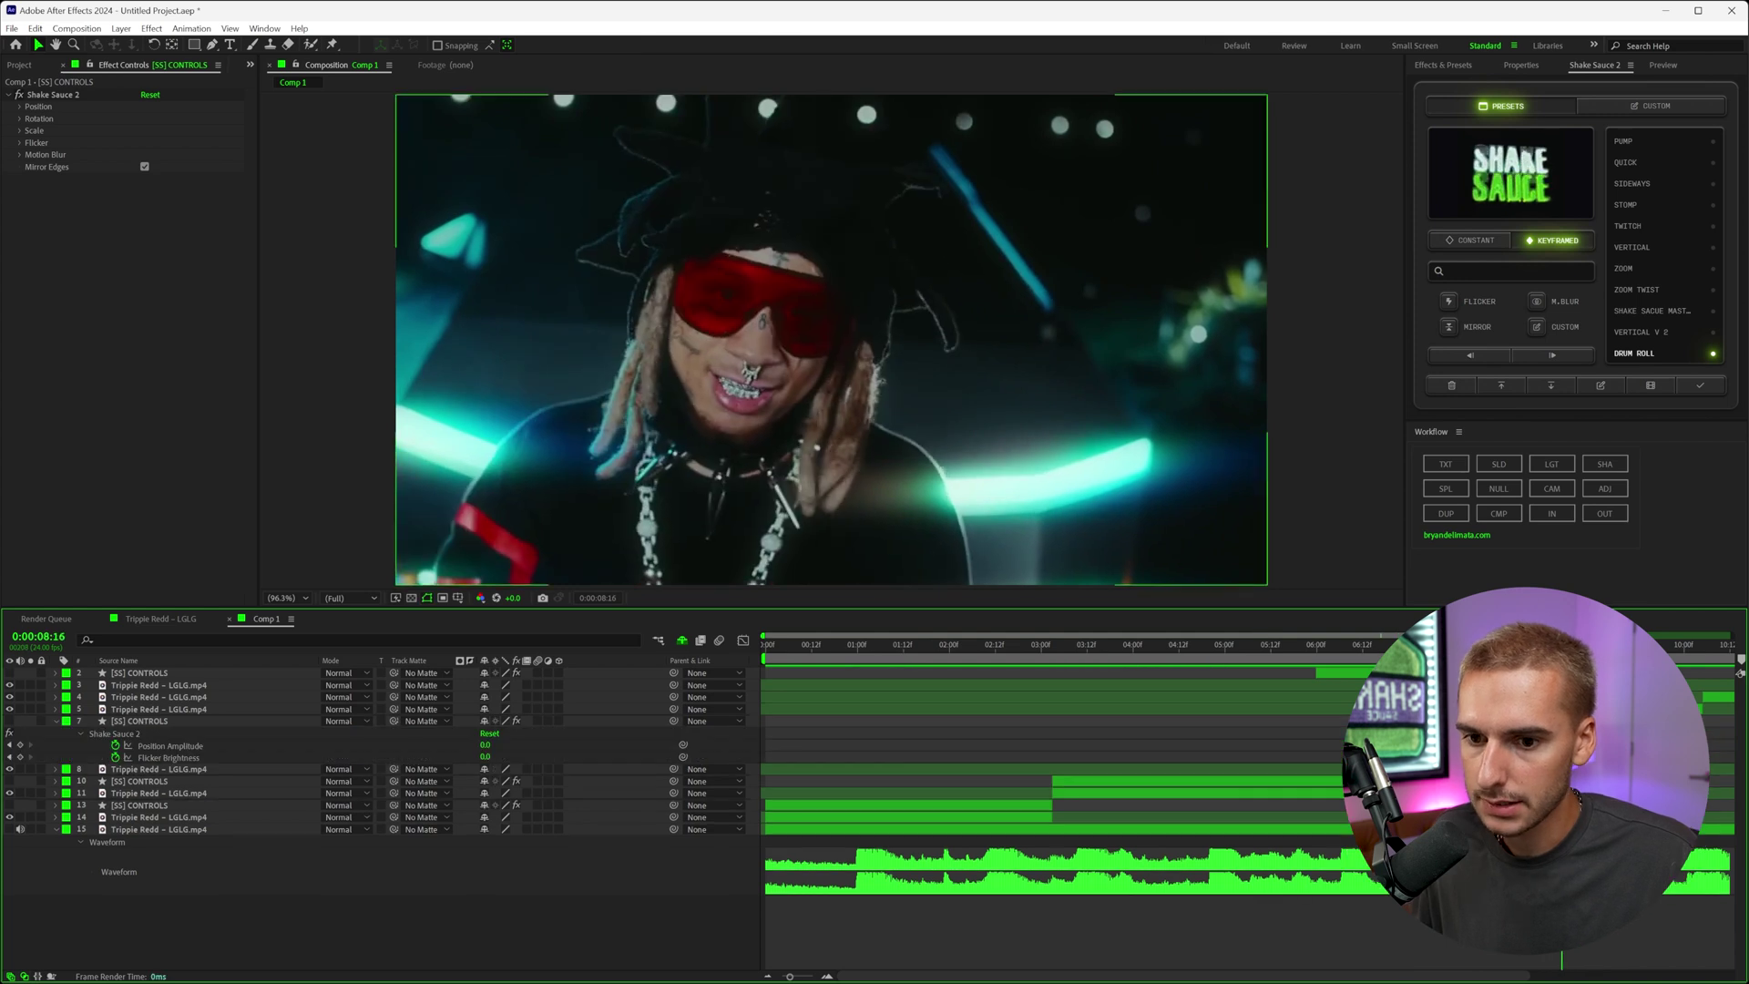
pyautogui.click(1633, 144)
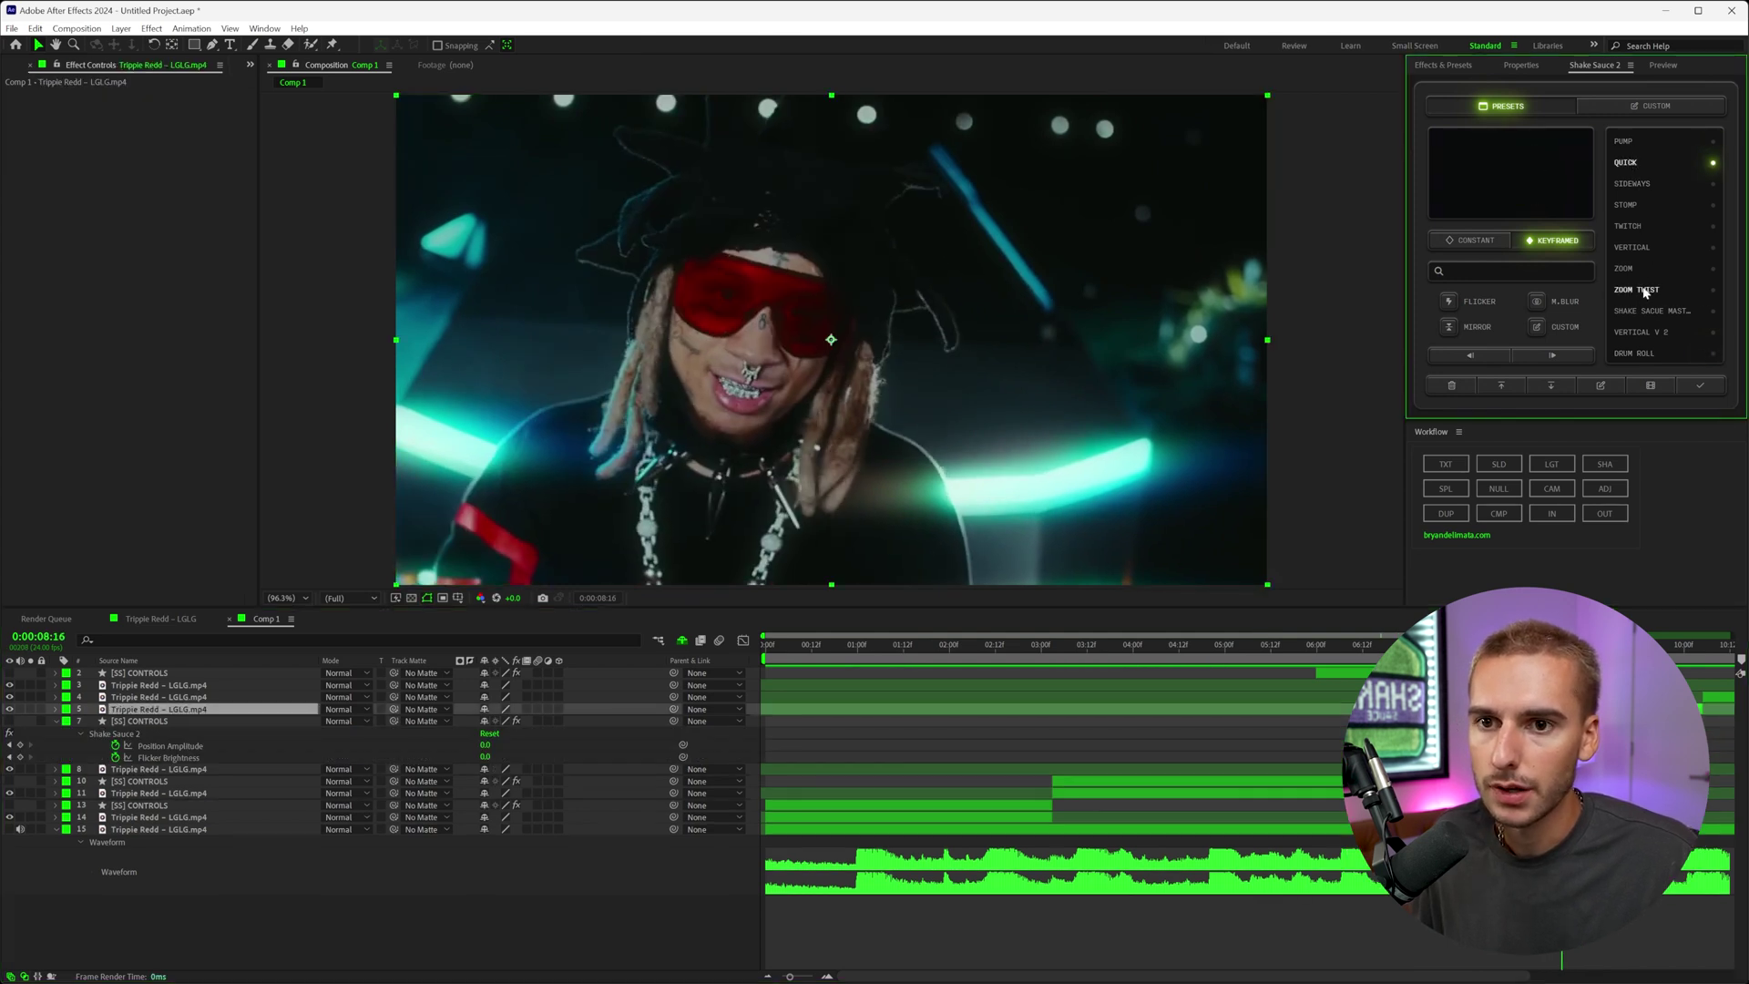
pyautogui.click(1700, 387)
pyautogui.press('space')
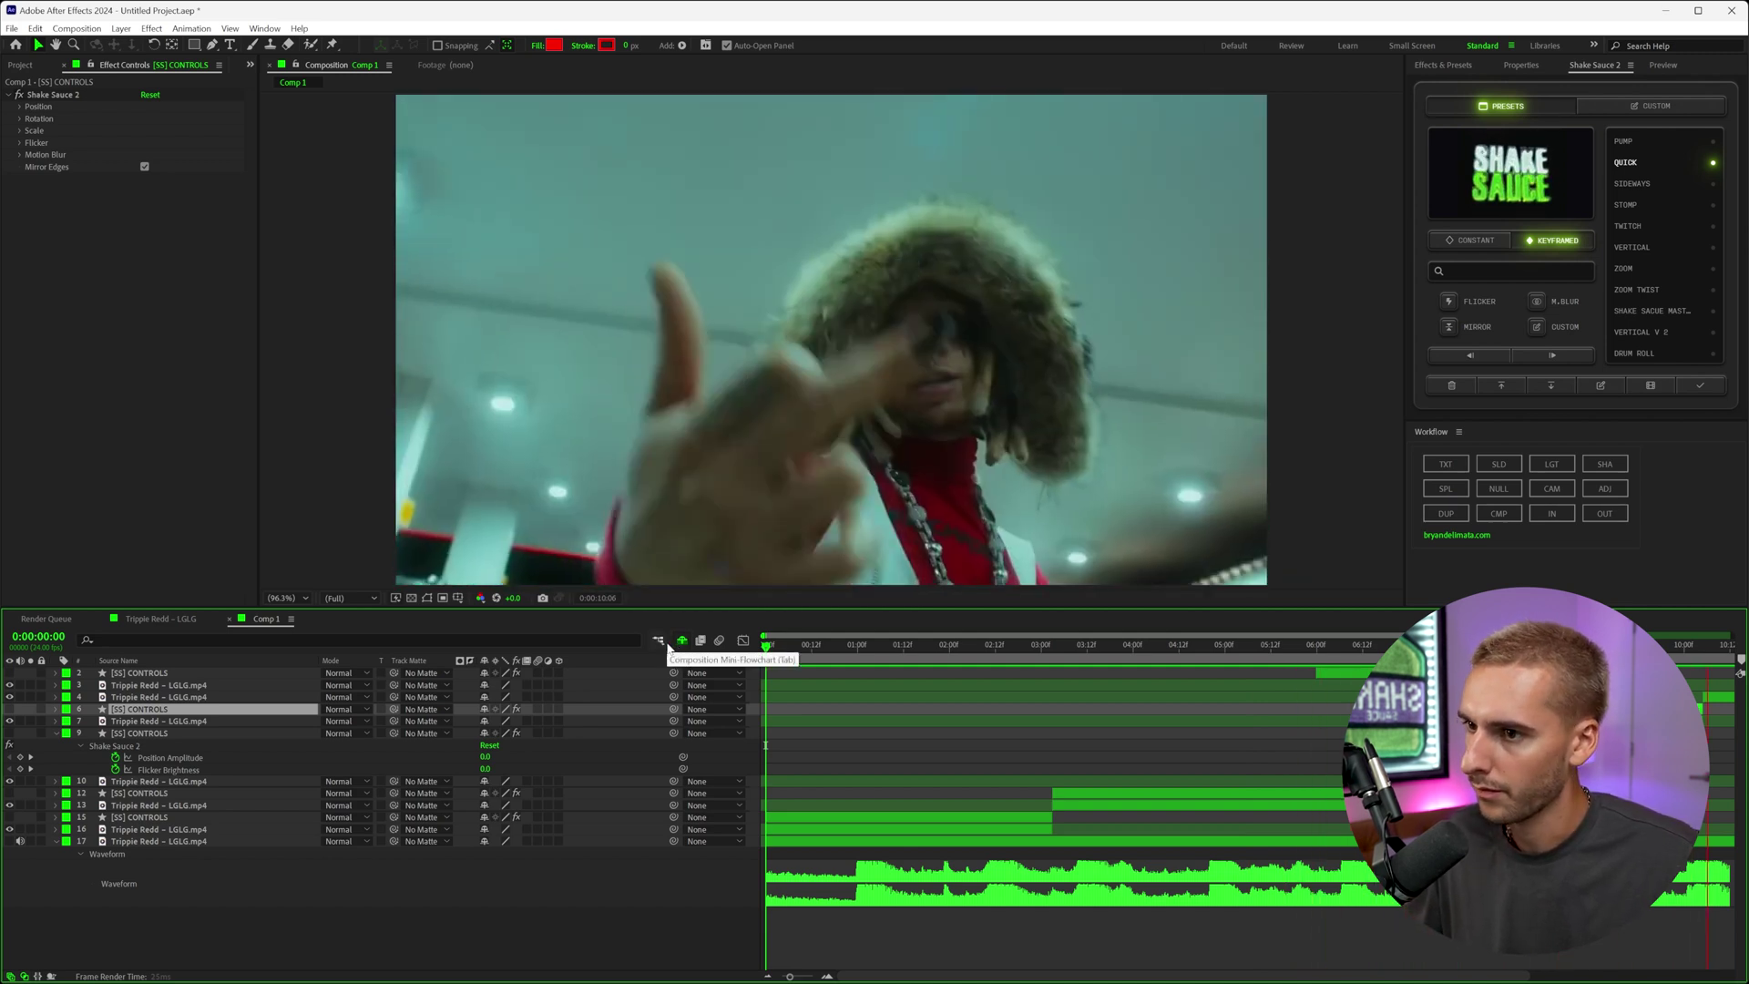
pyautogui.press('space')
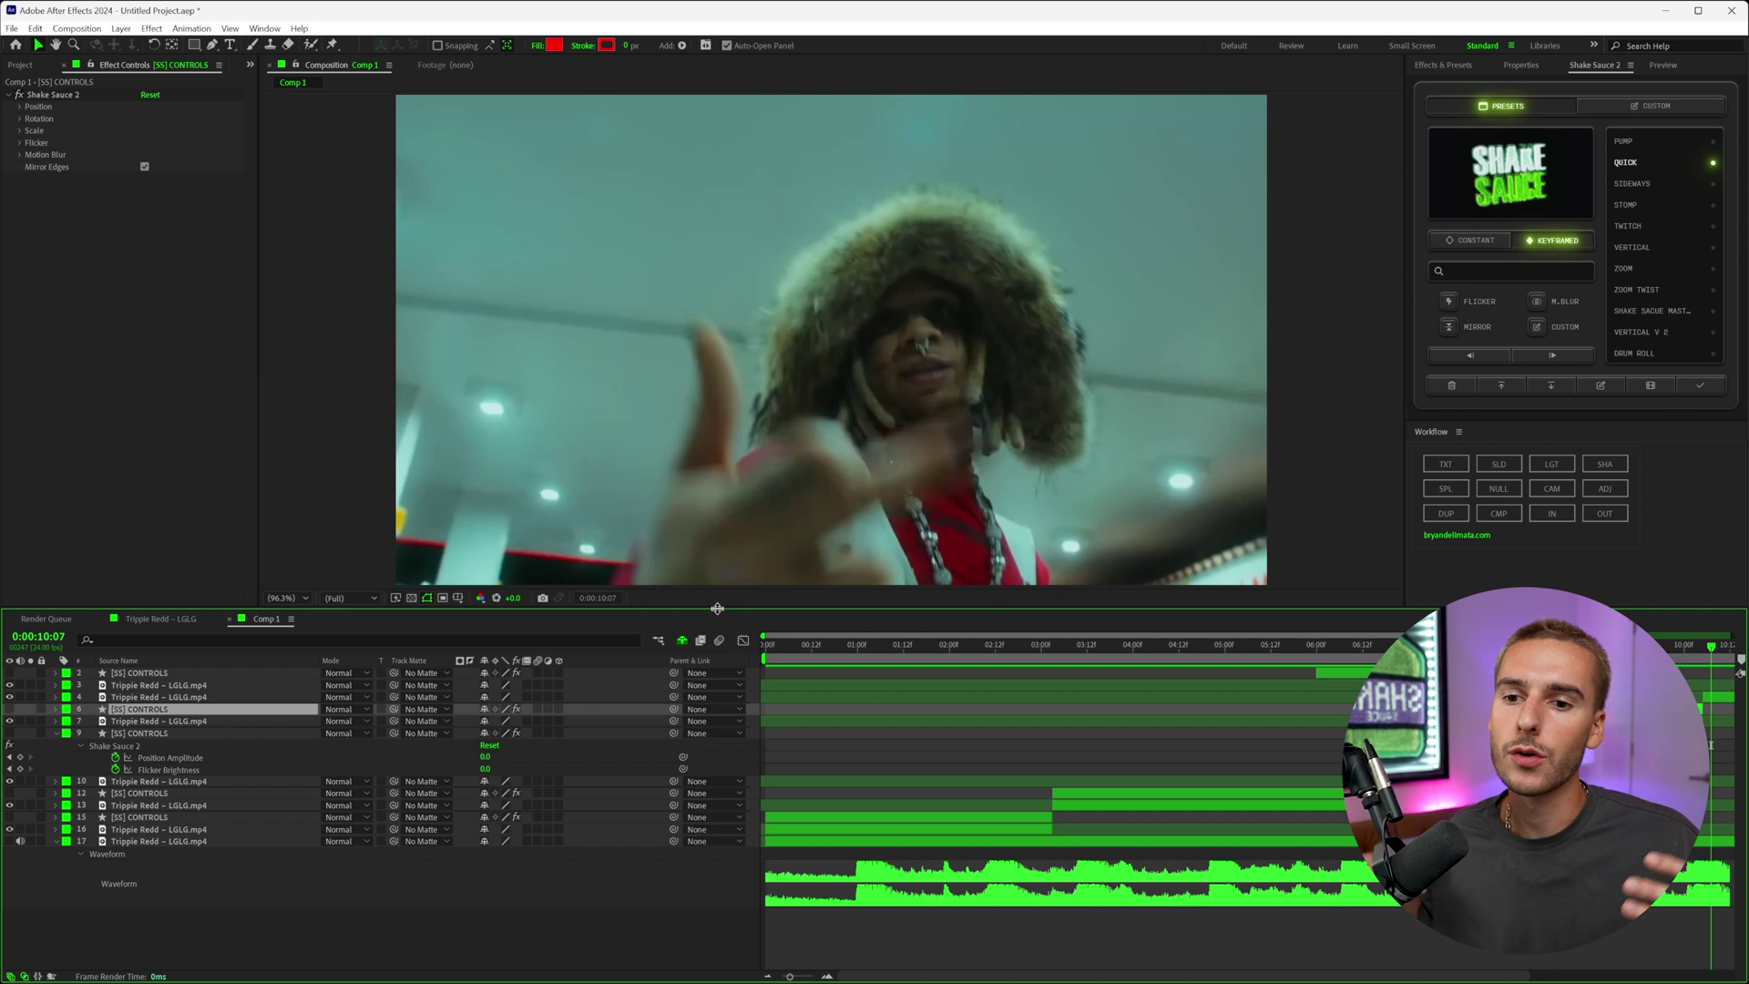